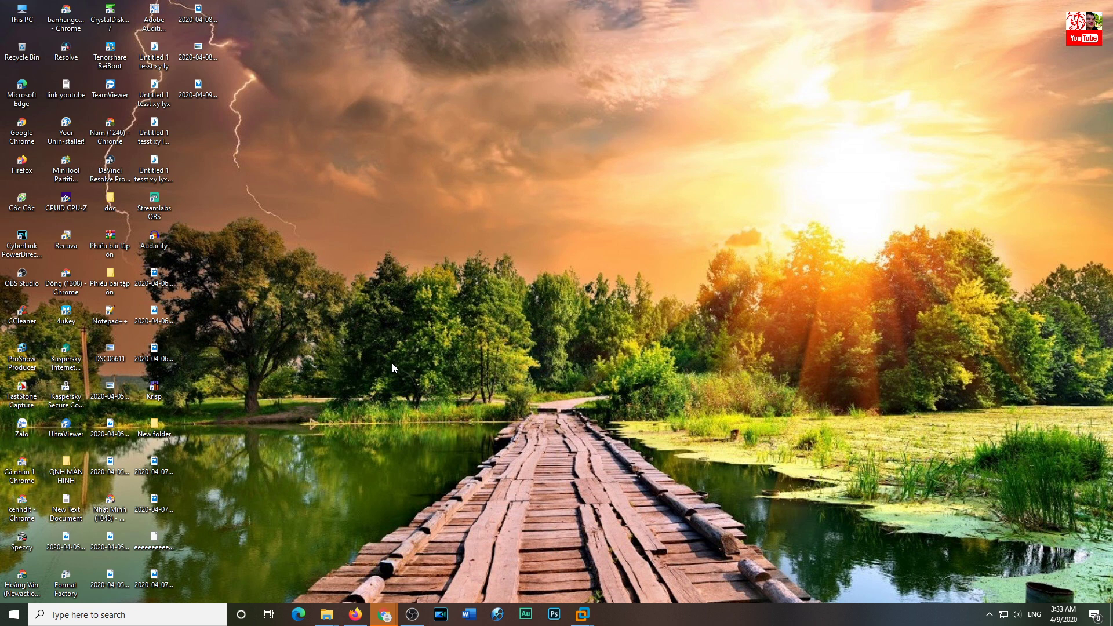
Step: Launch PowerDirector and start a new project in Full Mode
{"action": "left_click", "coordinate": [441, 614]}
{"action": "left_click", "coordinate": [524, 342]}
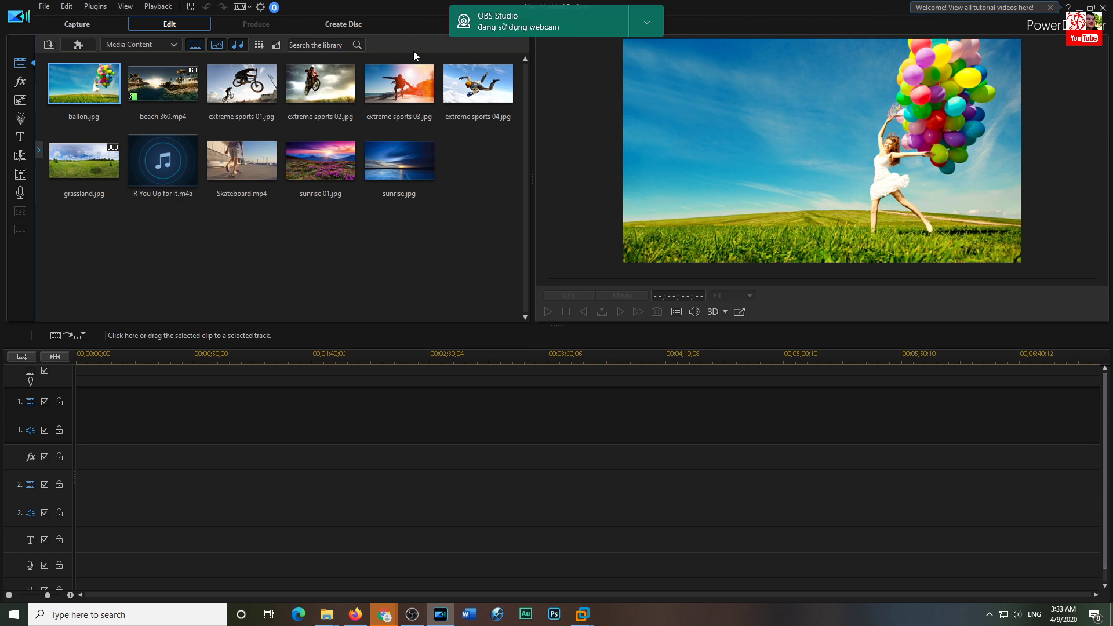
{"action": "left_click", "coordinate": [647, 23]}
{"action": "left_click", "coordinate": [656, 51]}
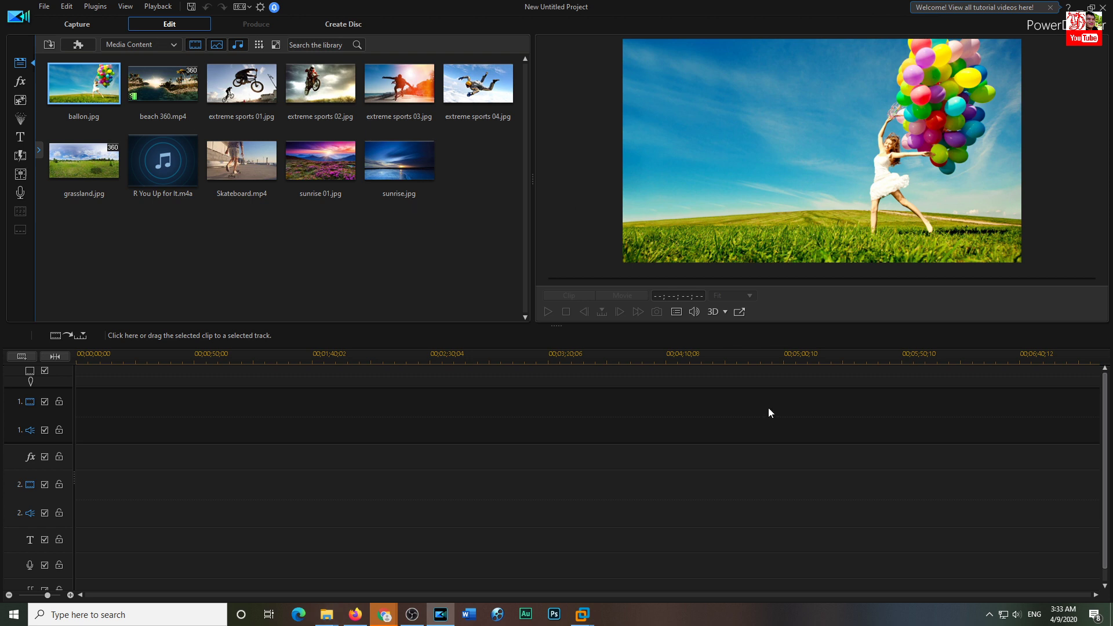
Step: Marquee-select and then deselect the media items, and show the Video Effects library
{"action": "left_click", "coordinate": [425, 256]}
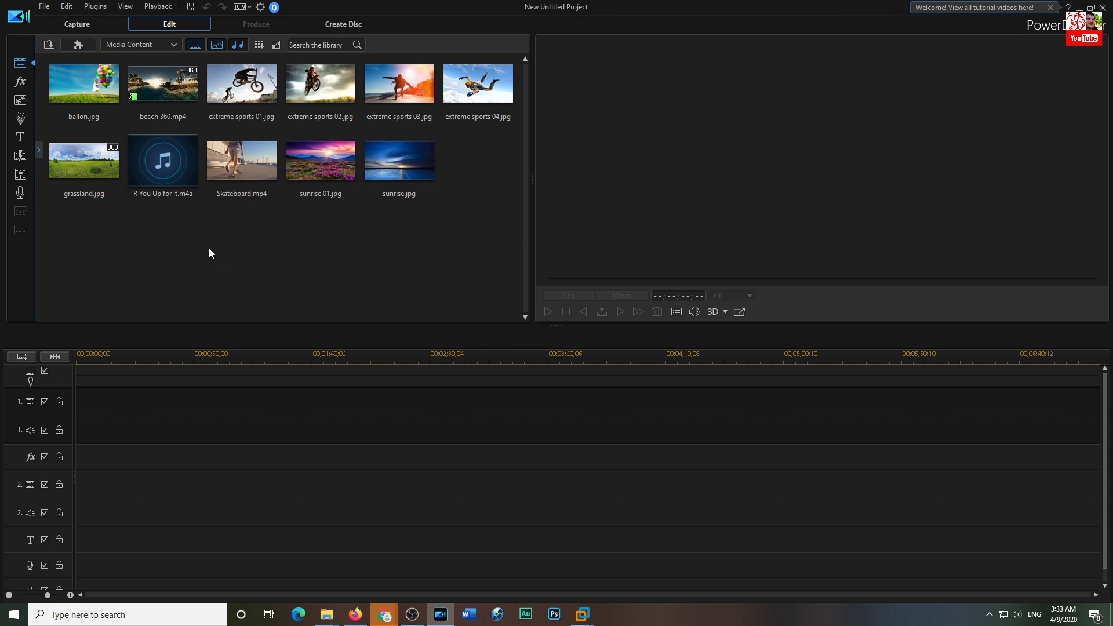
{"action": "left_click_drag", "start_coordinate": [485, 228], "coordinate": [25, 87]}
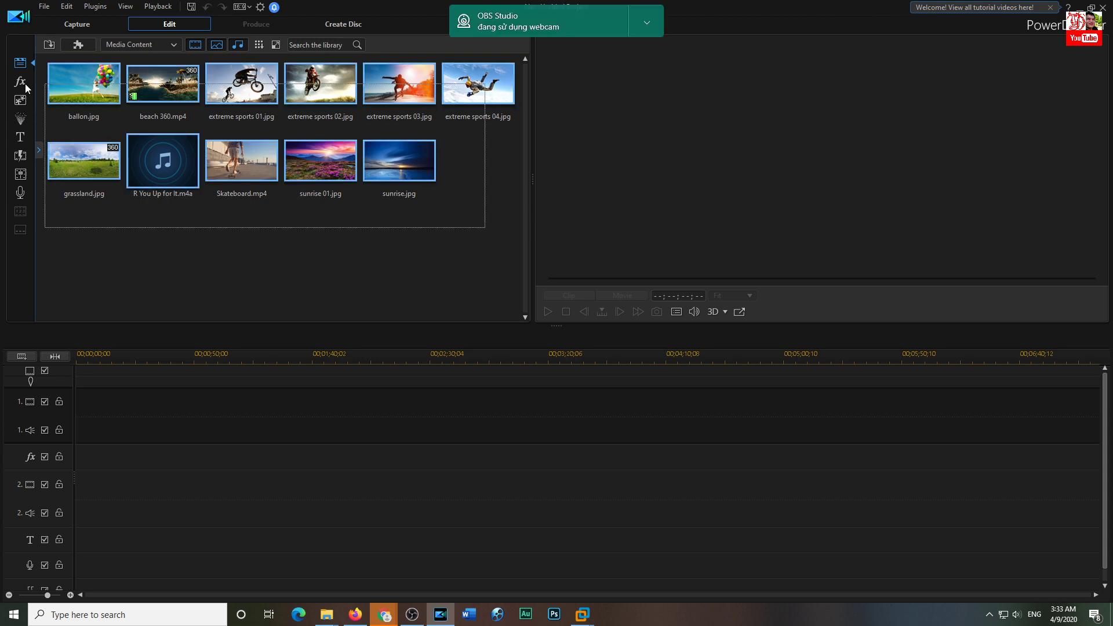
{"action": "left_click", "coordinate": [193, 270]}
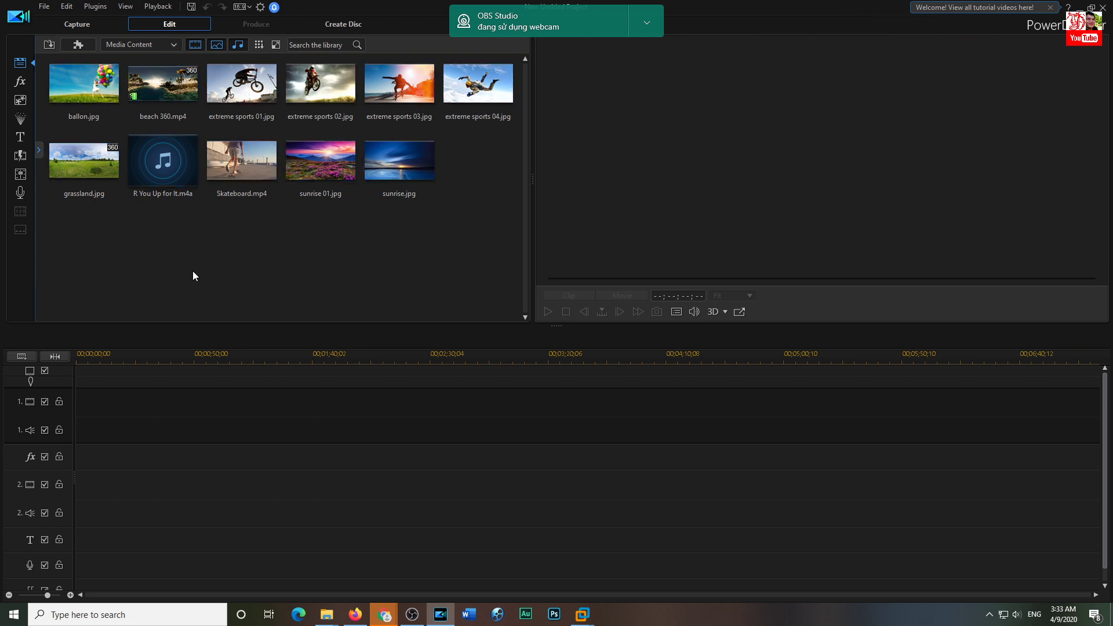
{"action": "left_click", "coordinate": [20, 83]}
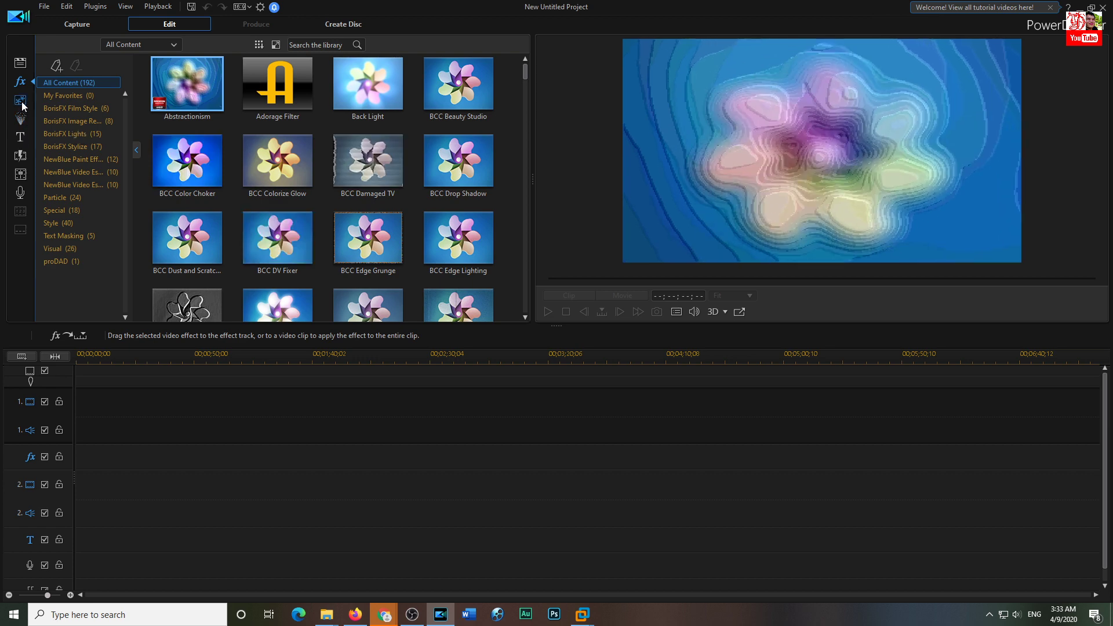
Step: Browse the PiP objects, particle effects, title templates and transitions libraries in turn
{"action": "left_click", "coordinate": [20, 100]}
{"action": "left_click", "coordinate": [21, 118]}
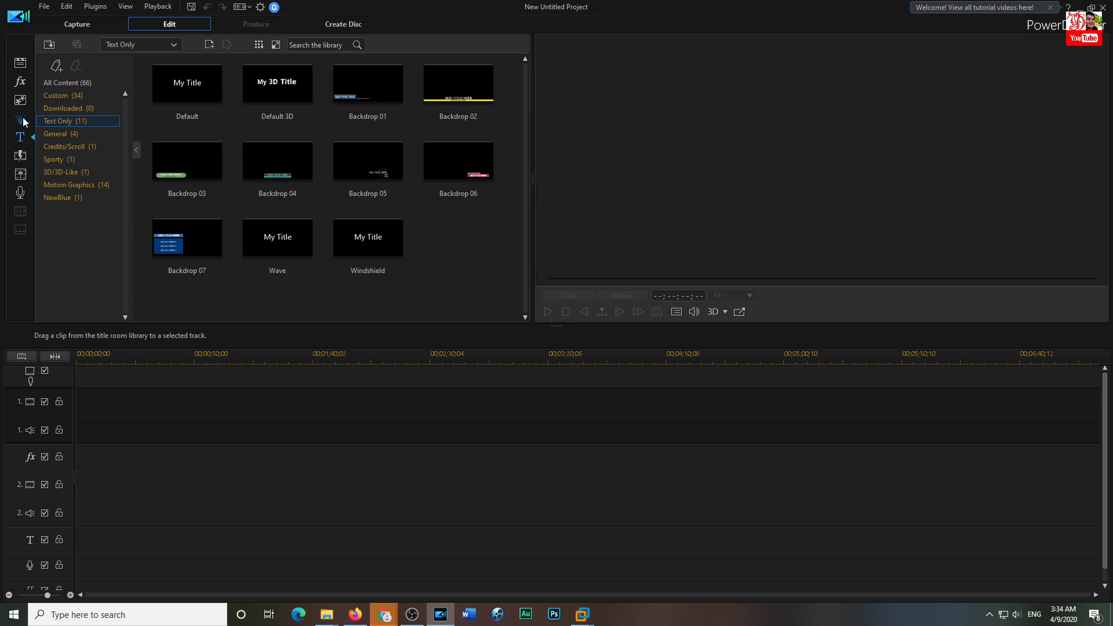
{"action": "left_click", "coordinate": [22, 120]}
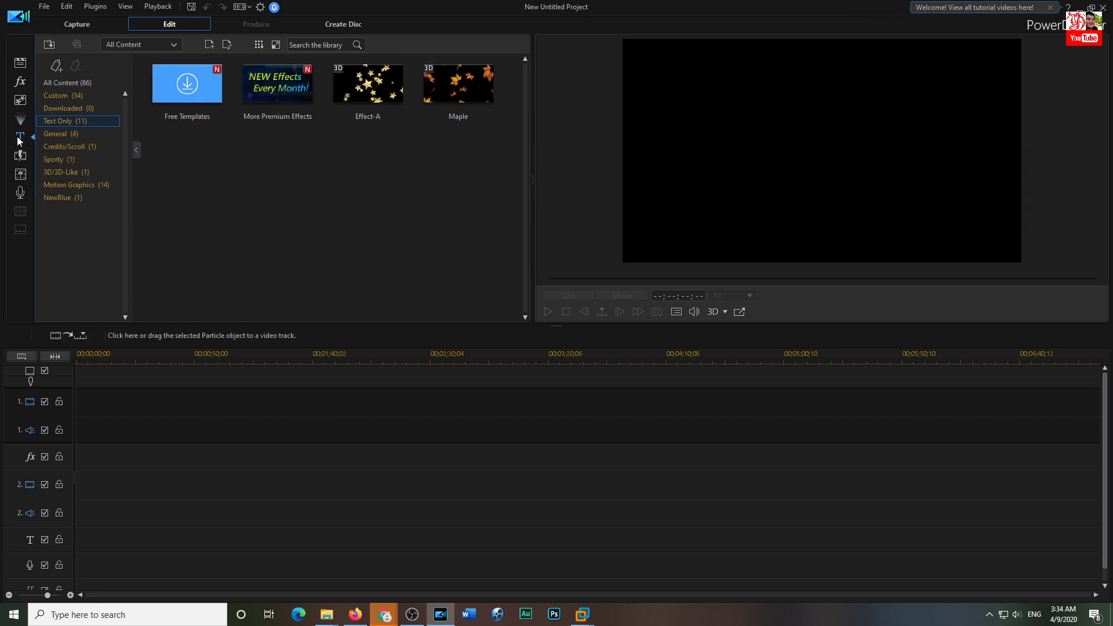
{"action": "left_click", "coordinate": [20, 137]}
{"action": "left_click", "coordinate": [20, 156]}
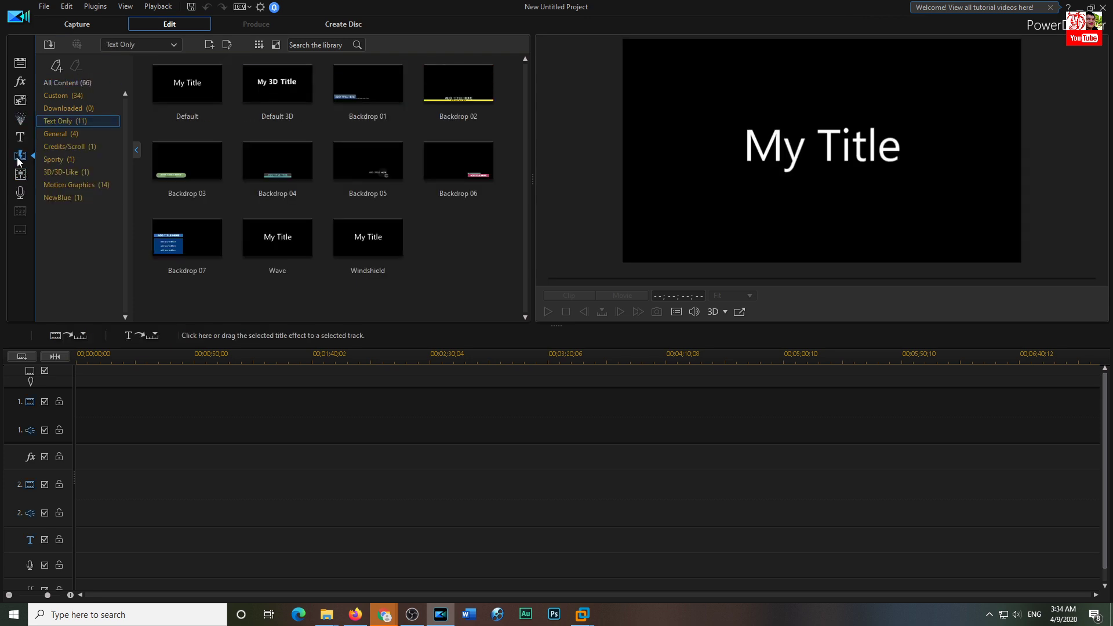
Step: Check the audio mixing panel, then return to the media library and select all 11 files
{"action": "left_click", "coordinate": [22, 175]}
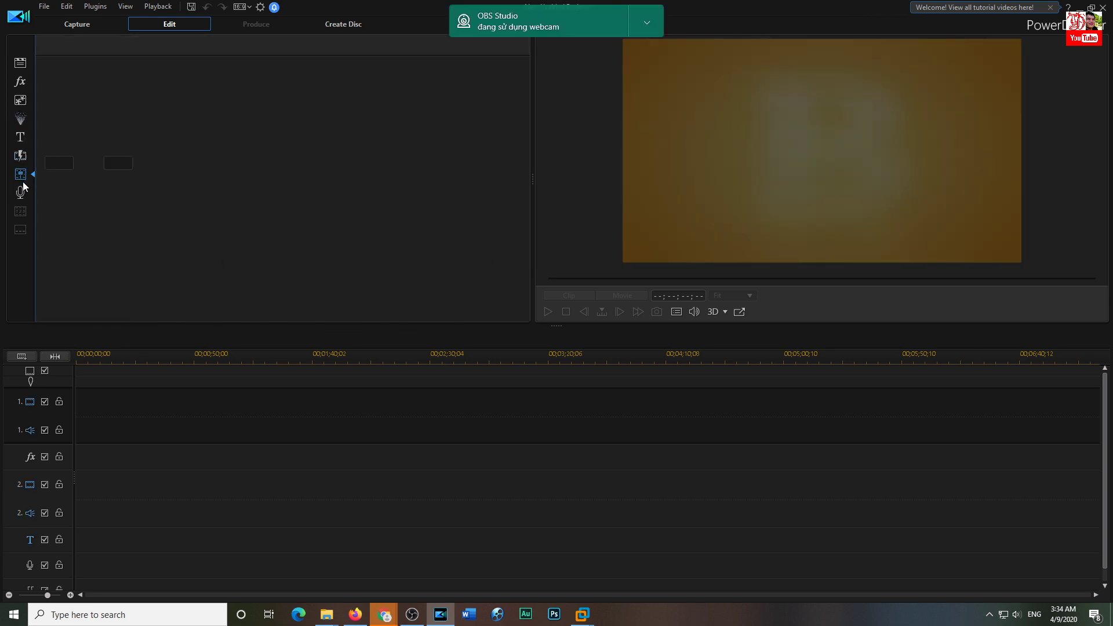
{"action": "left_click", "coordinate": [26, 154]}
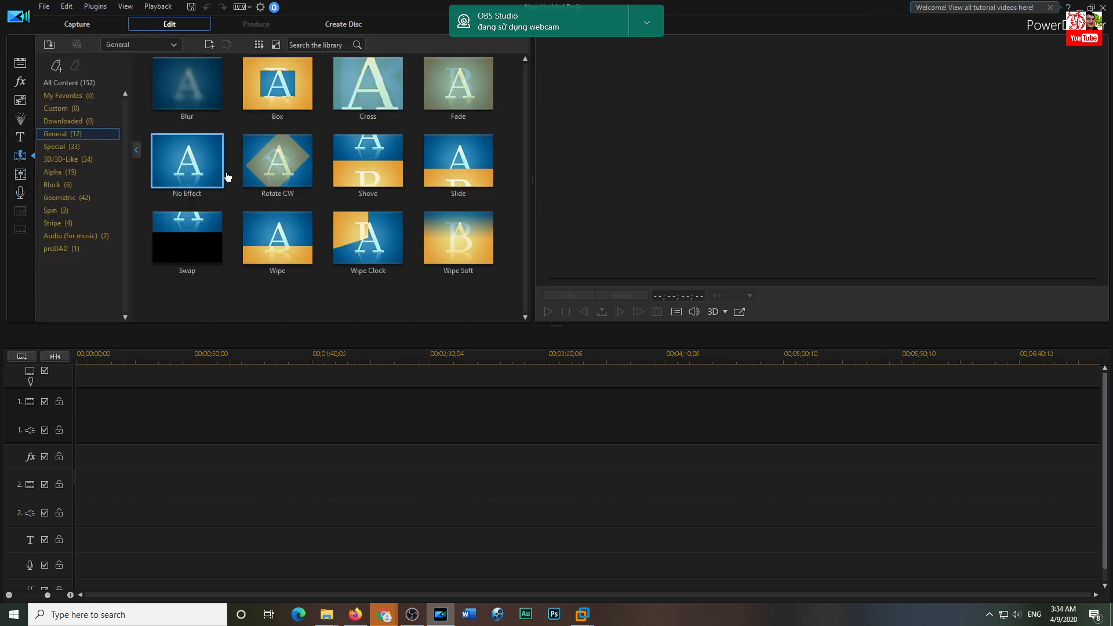
{"action": "left_click", "coordinate": [20, 62]}
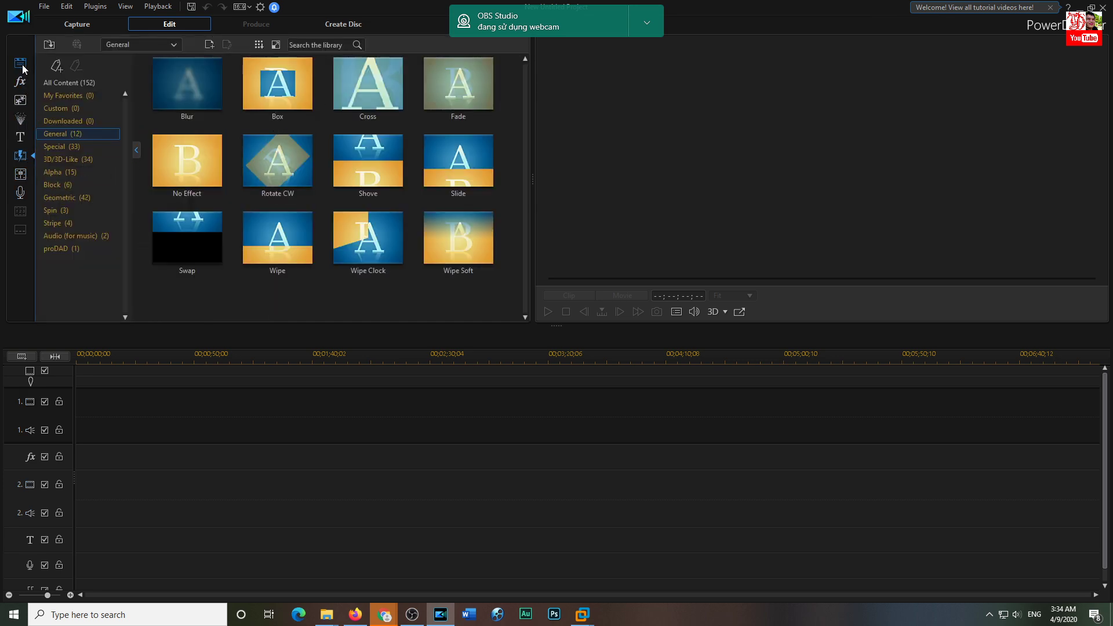
{"action": "left_click_drag", "start_coordinate": [501, 292], "coordinate": [42, 60]}
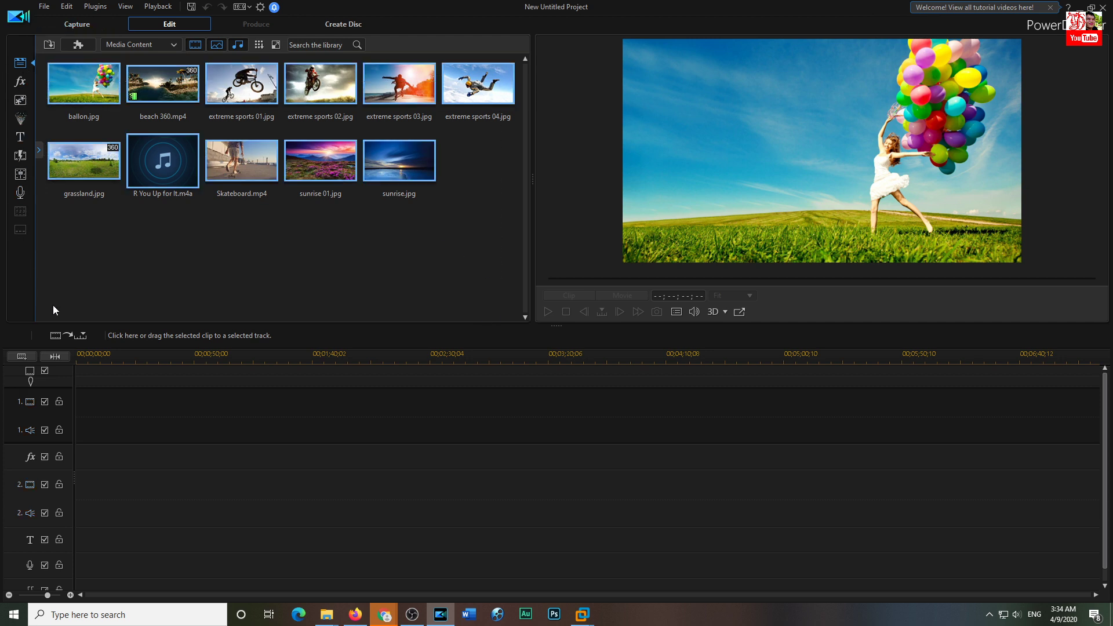
{"action": "mouse_move", "coordinate": [101, 403]}
{"action": "left_mouse_down"}
{"action": "mouse_move", "coordinate": [680, 579]}
{"action": "mouse_move", "coordinate": [94, 394]}
{"action": "mouse_move", "coordinate": [334, 529]}
{"action": "left_mouse_up"}
{"action": "left_click_drag", "start_coordinate": [582, 555], "coordinate": [583, 554]}
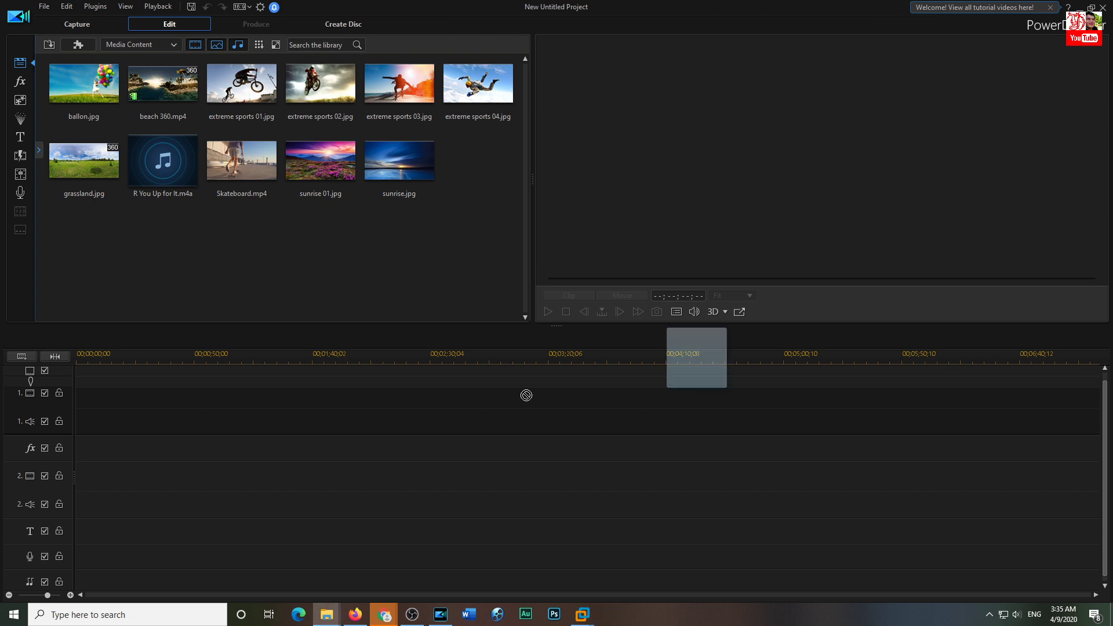
Step: Add 20200307_150436.mp4 to the first video track and preview it
{"action": "left_click_drag", "start_coordinate": [527, 392], "coordinate": [61, 418]}
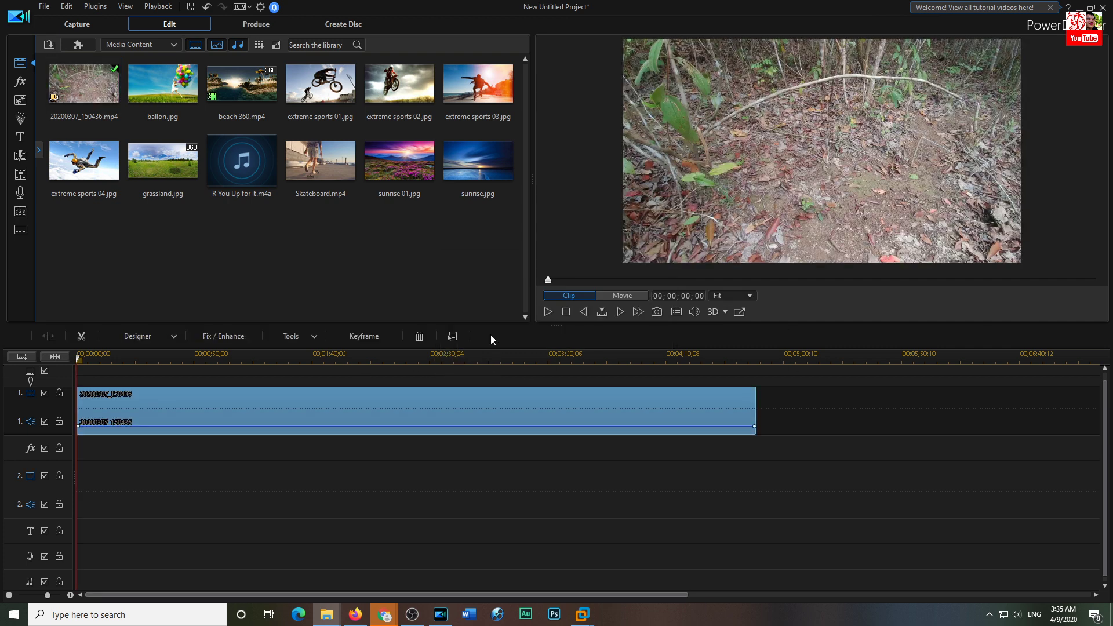
{"action": "left_click", "coordinate": [547, 312]}
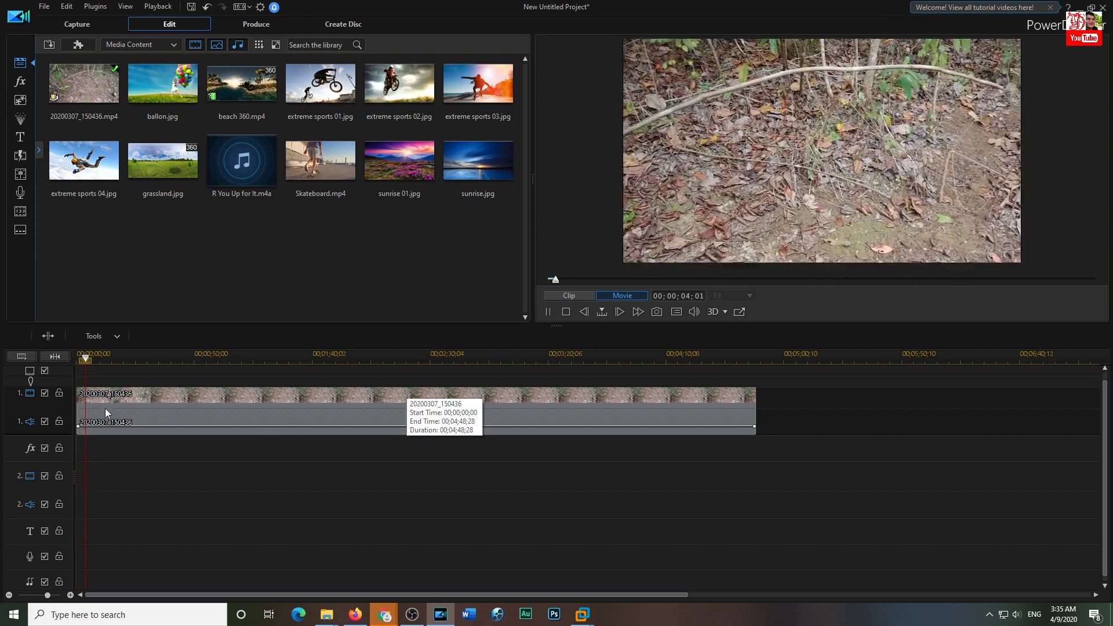
{"action": "left_click", "coordinate": [106, 408]}
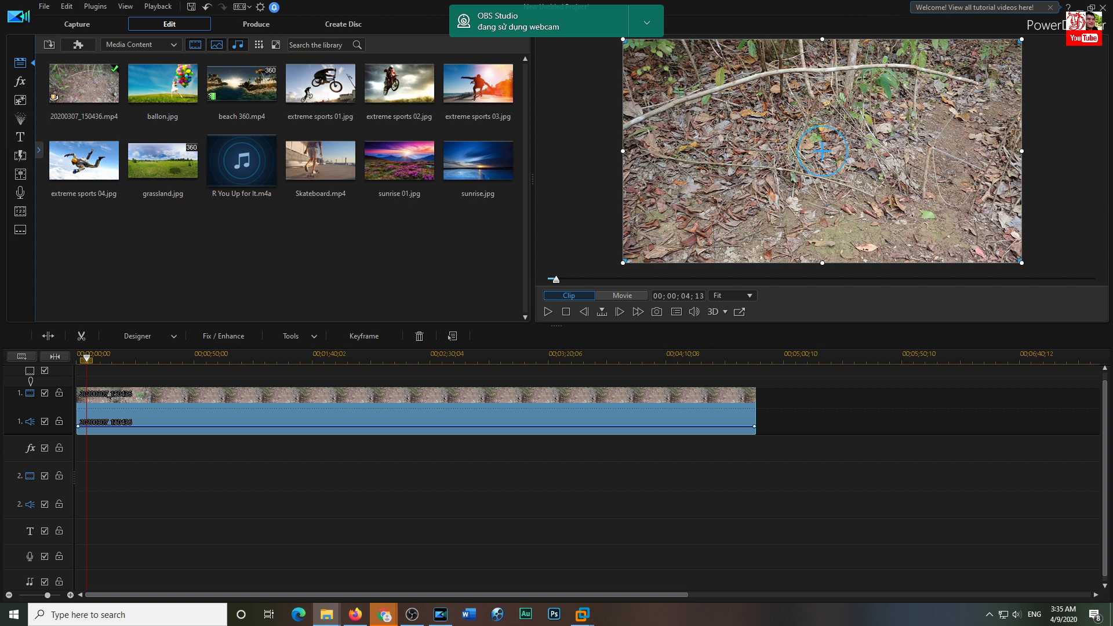
Step: Append 20200307_144852.mp4 at 00;05;10;10, zoom the timeline out, and play both clips
{"action": "left_click_drag", "start_coordinate": [1072, 435], "coordinate": [854, 410]}
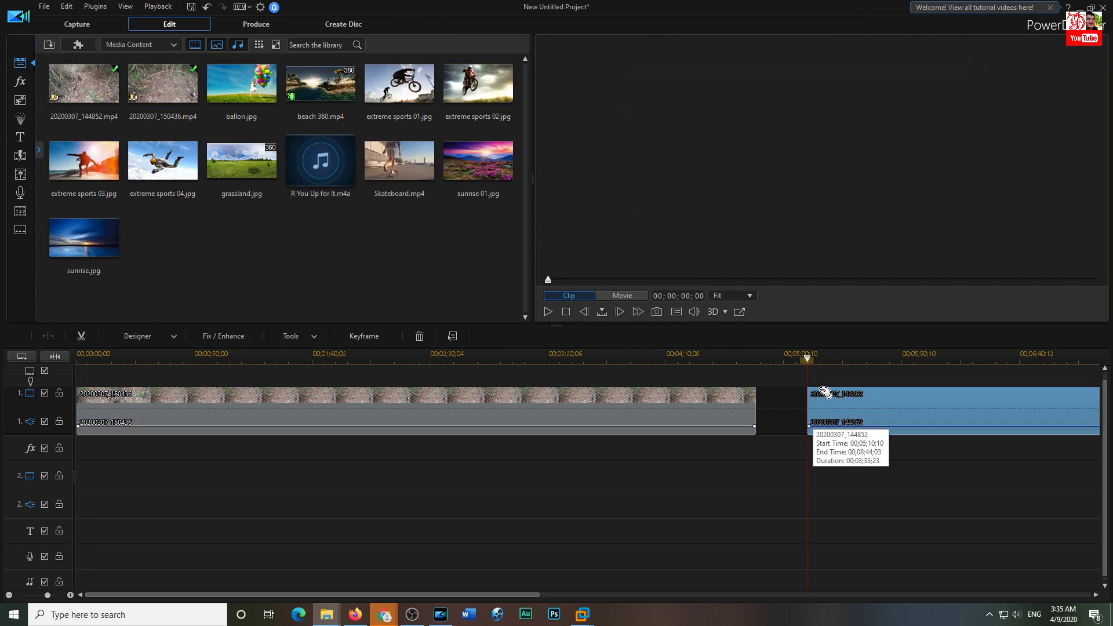
{"action": "left_click_drag", "start_coordinate": [856, 353], "coordinate": [616, 359]}
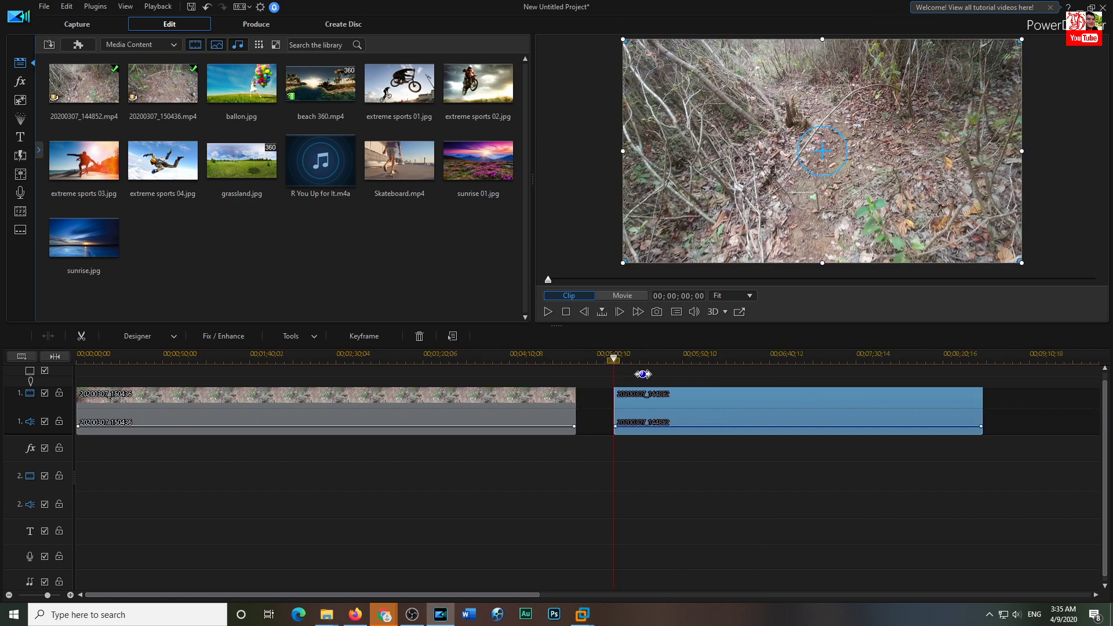
{"action": "left_click", "coordinate": [615, 358]}
{"action": "left_click", "coordinate": [549, 314]}
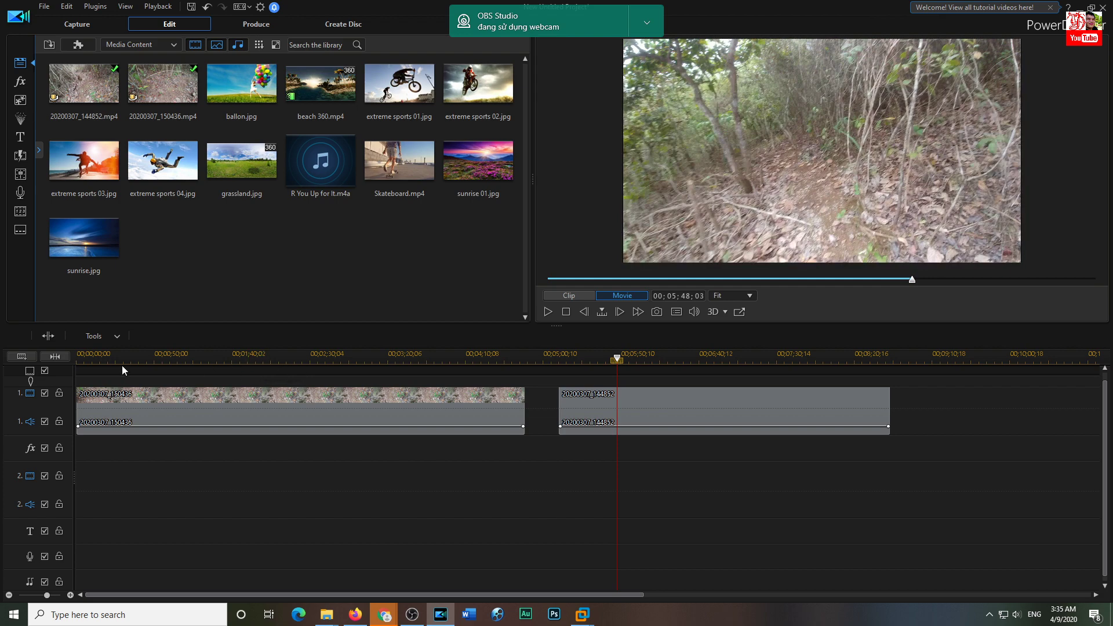
{"action": "left_click", "coordinate": [113, 359]}
{"action": "left_click", "coordinate": [548, 312]}
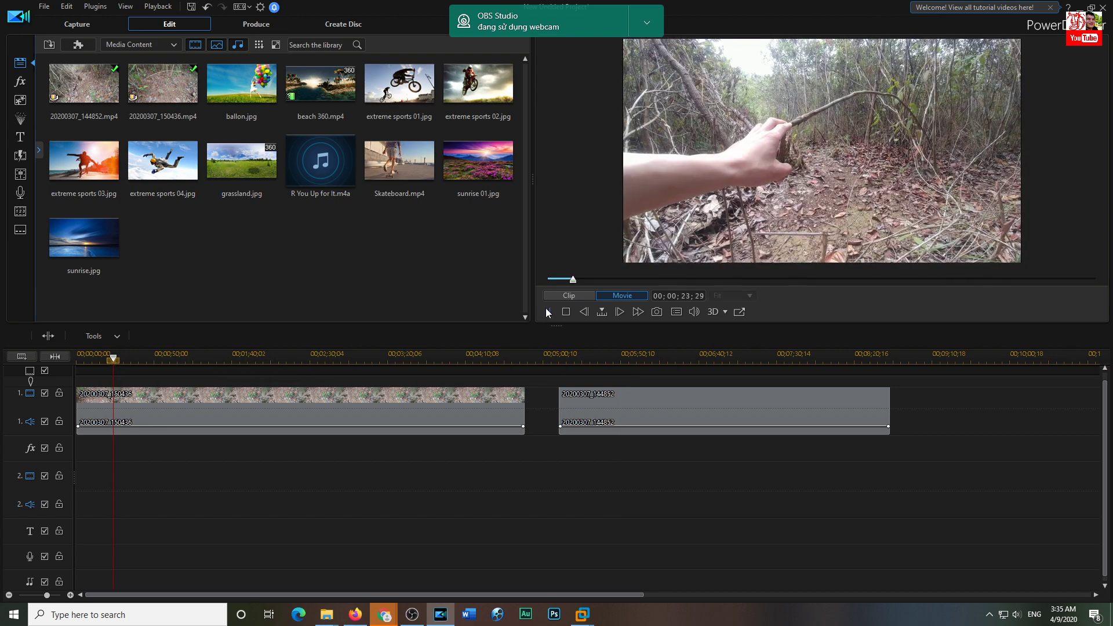
{"action": "mouse_move", "coordinate": [507, 400]}
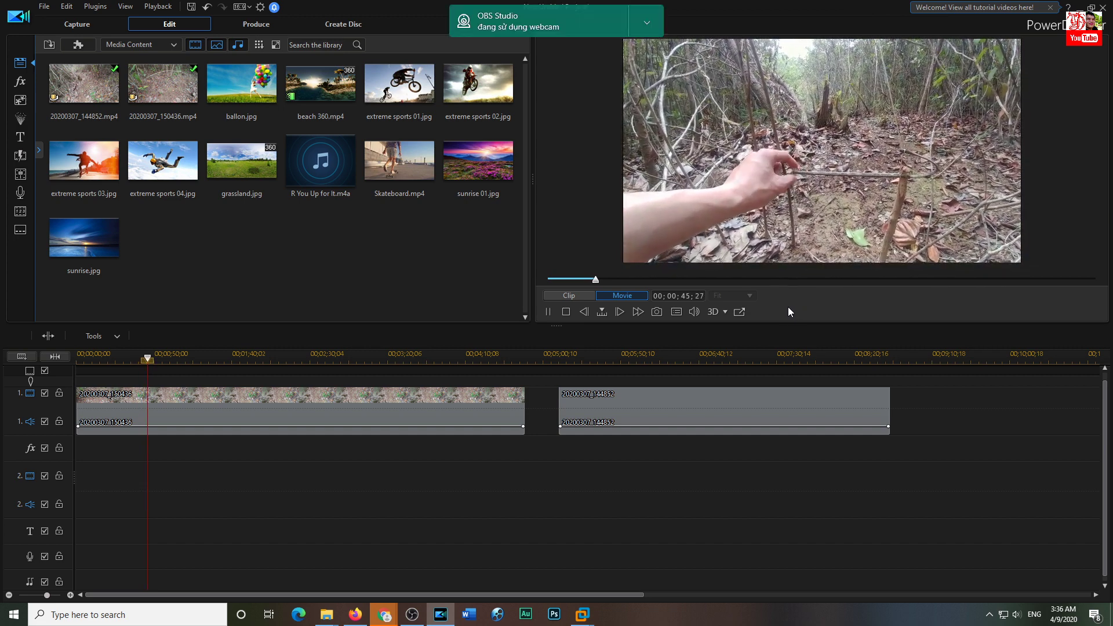
{"action": "left_click", "coordinate": [647, 22]}
{"action": "left_click", "coordinate": [653, 49]}
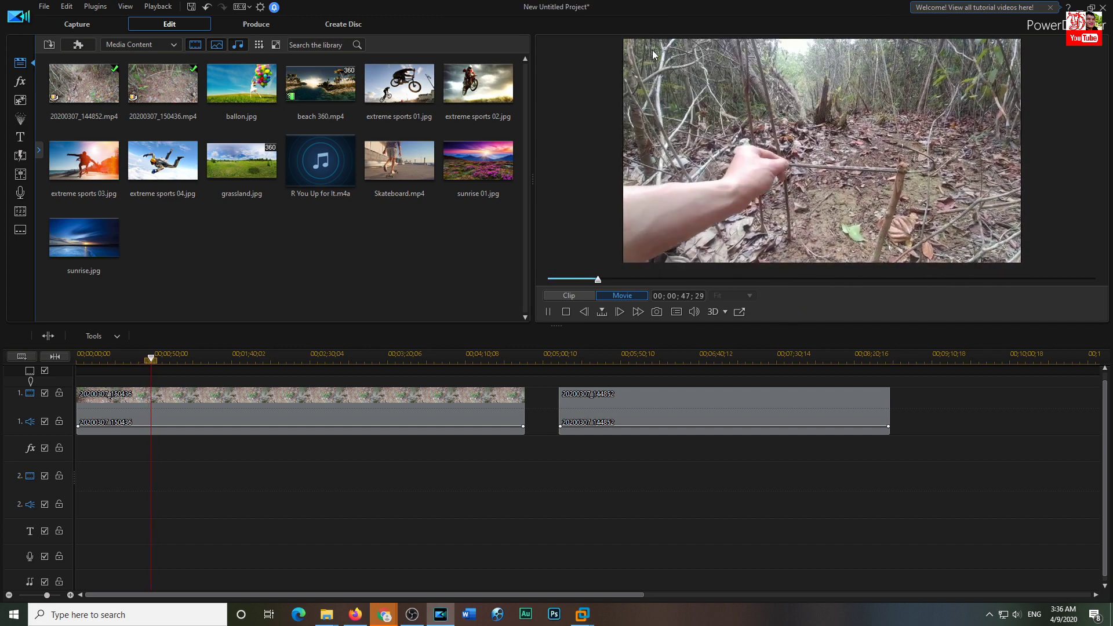
{"action": "left_click", "coordinate": [85, 356]}
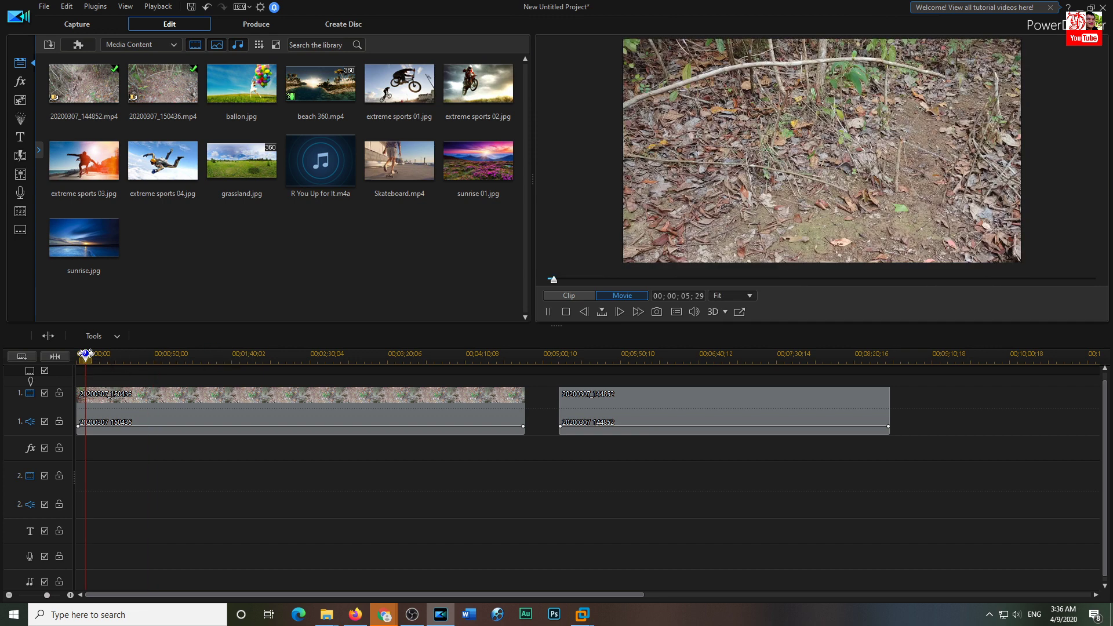
{"action": "left_click", "coordinate": [564, 358]}
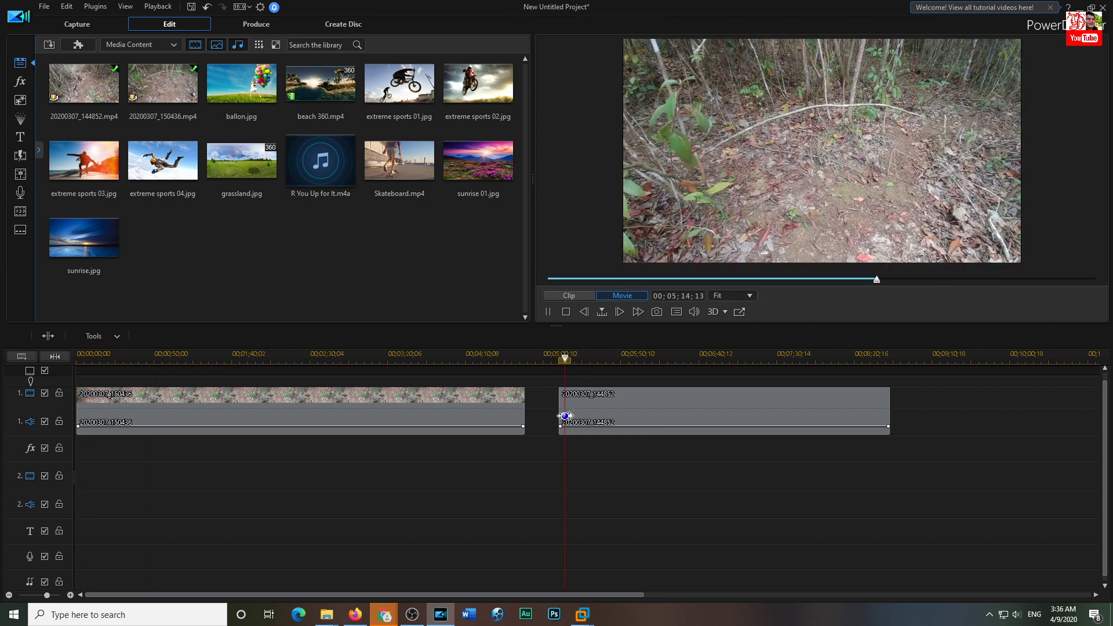
{"action": "left_click", "coordinate": [426, 429]}
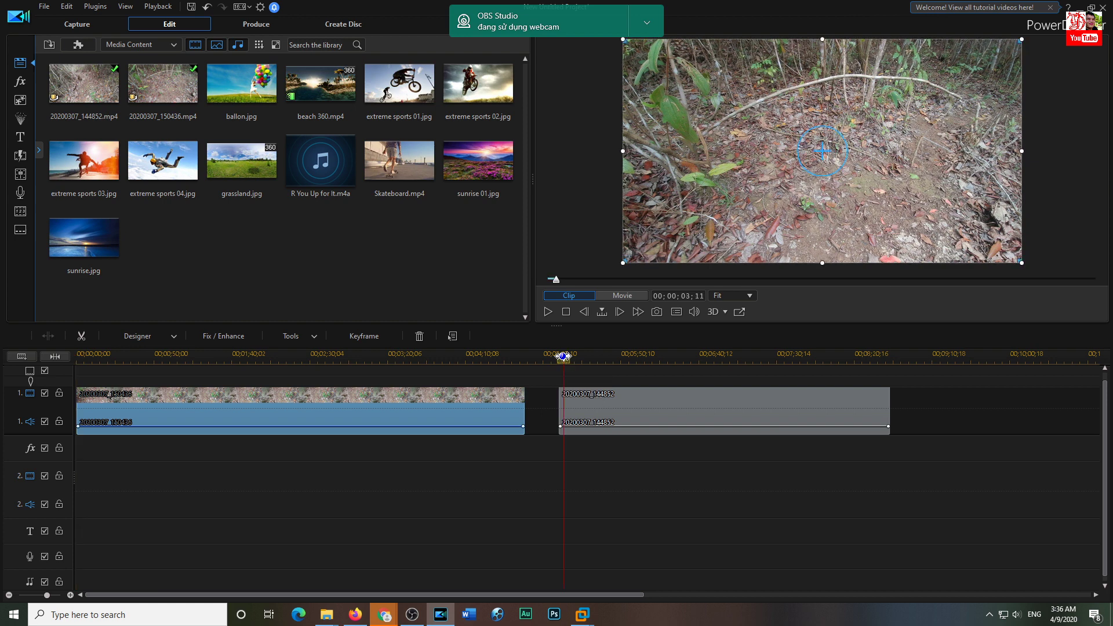
{"action": "left_click", "coordinate": [550, 313]}
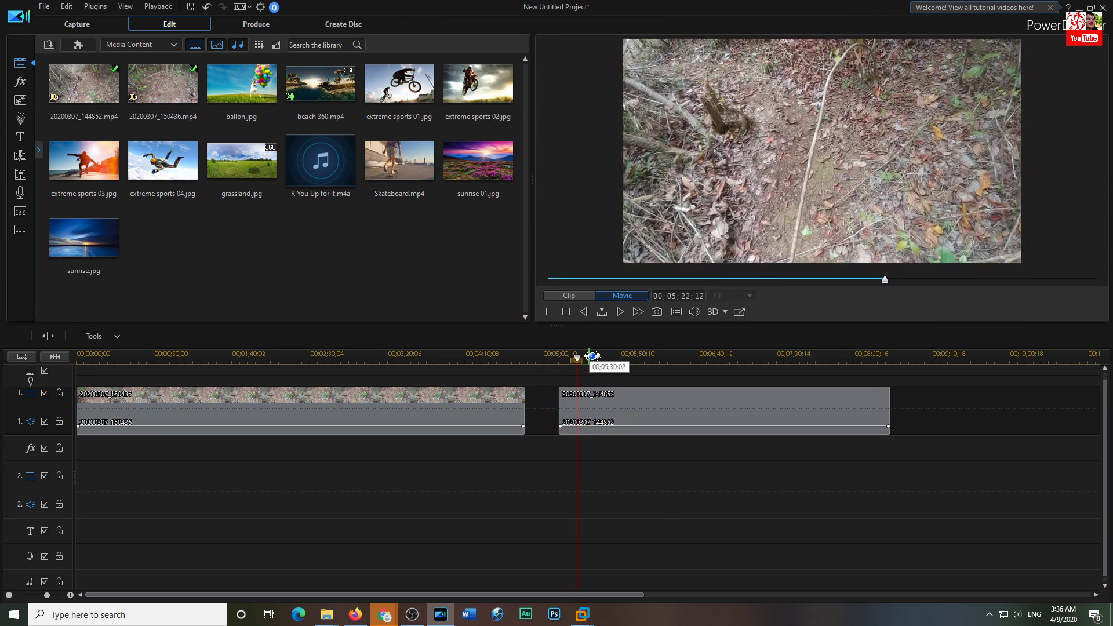
{"action": "left_click_drag", "start_coordinate": [597, 356], "coordinate": [625, 356]}
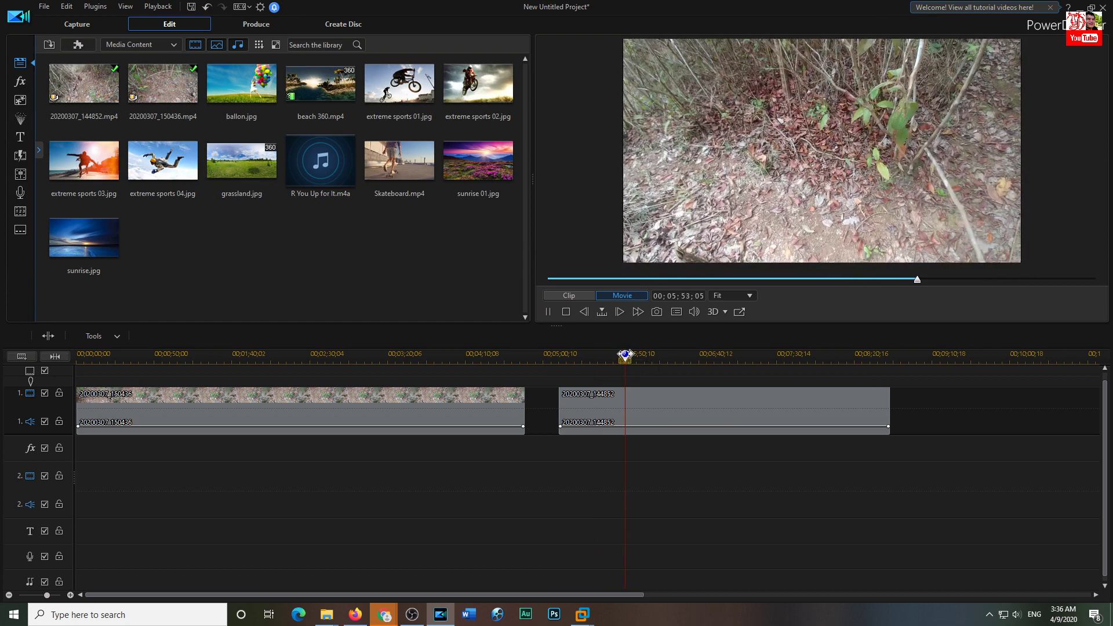
{"action": "left_click", "coordinate": [601, 432]}
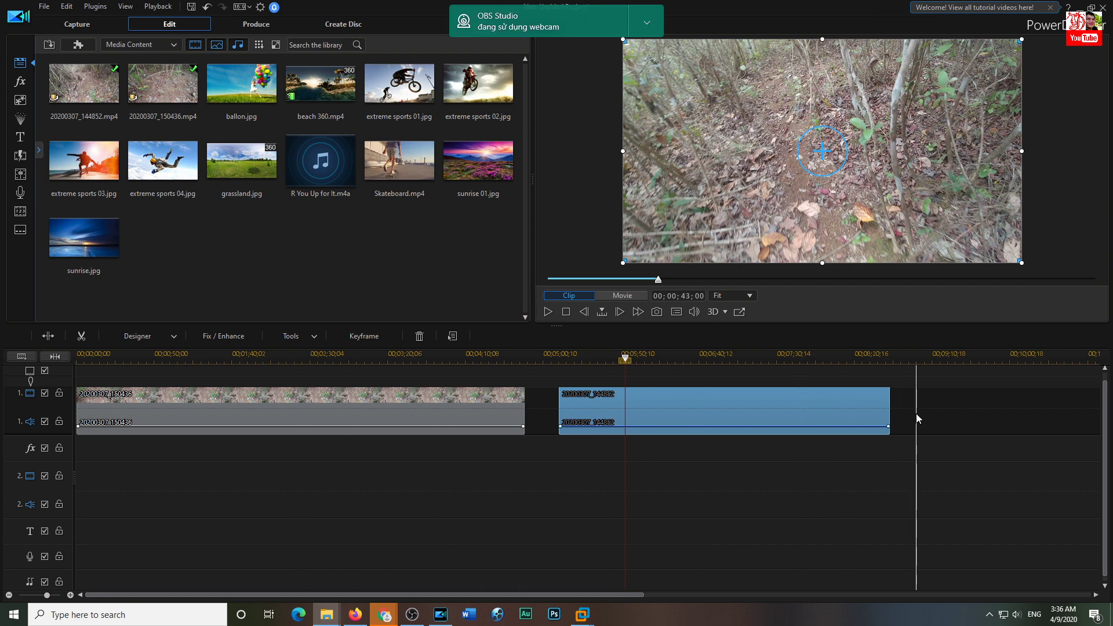
{"action": "left_click_drag", "start_coordinate": [917, 419], "coordinate": [855, 371]}
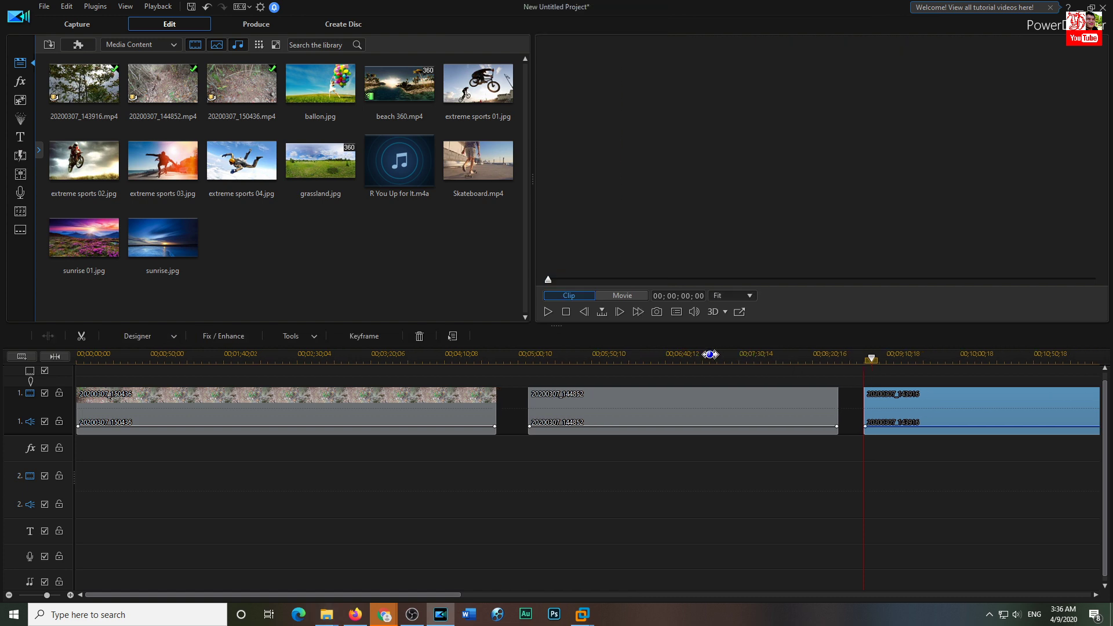
{"action": "mouse_move", "coordinate": [651, 360]}
{"action": "left_mouse_down"}
{"action": "mouse_move", "coordinate": [541, 360]}
{"action": "mouse_move", "coordinate": [660, 359]}
{"action": "left_mouse_up"}
{"action": "left_click", "coordinate": [505, 360]}
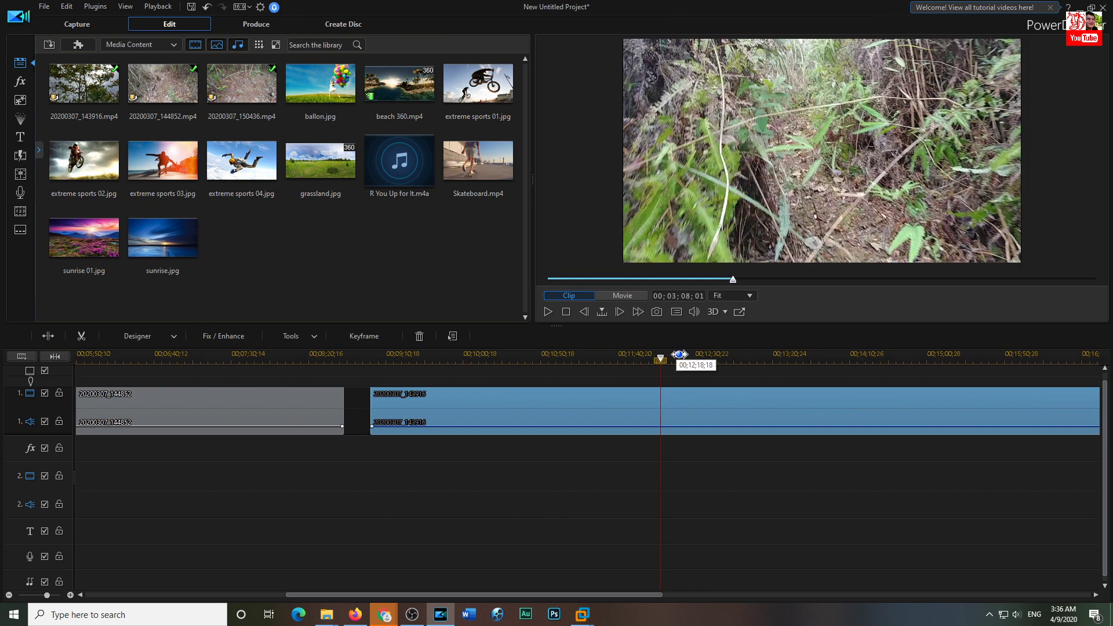
{"action": "left_click", "coordinate": [548, 312]}
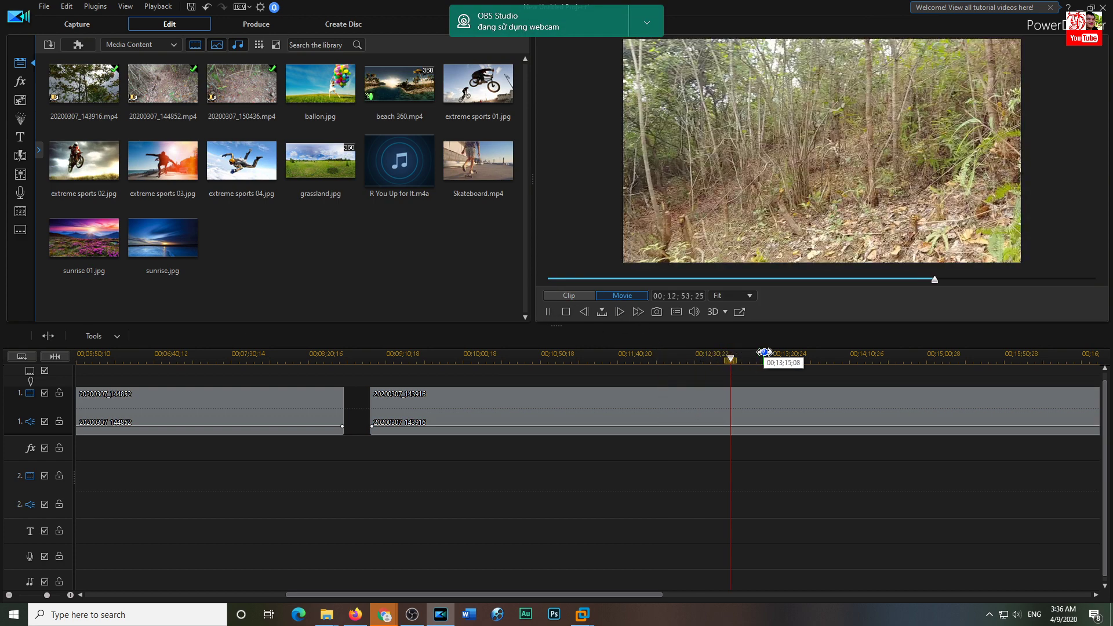
{"action": "scroll", "coordinate": [811, 355], "scroll_direction": "down", "scroll_amount": 1}
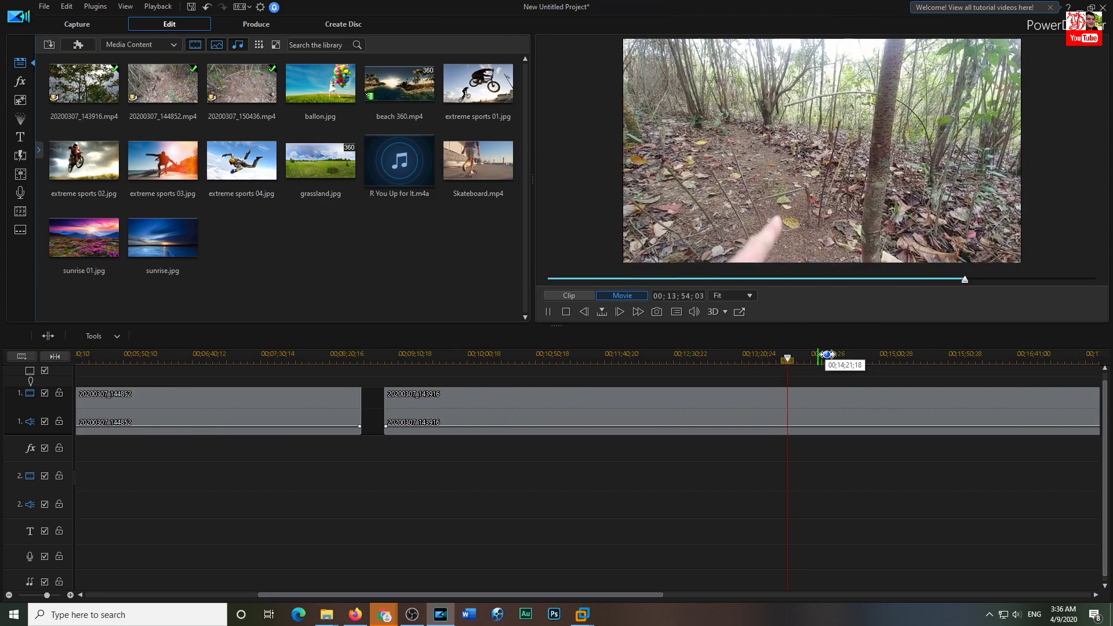
{"action": "left_click_drag", "start_coordinate": [614, 595], "coordinate": [738, 596]}
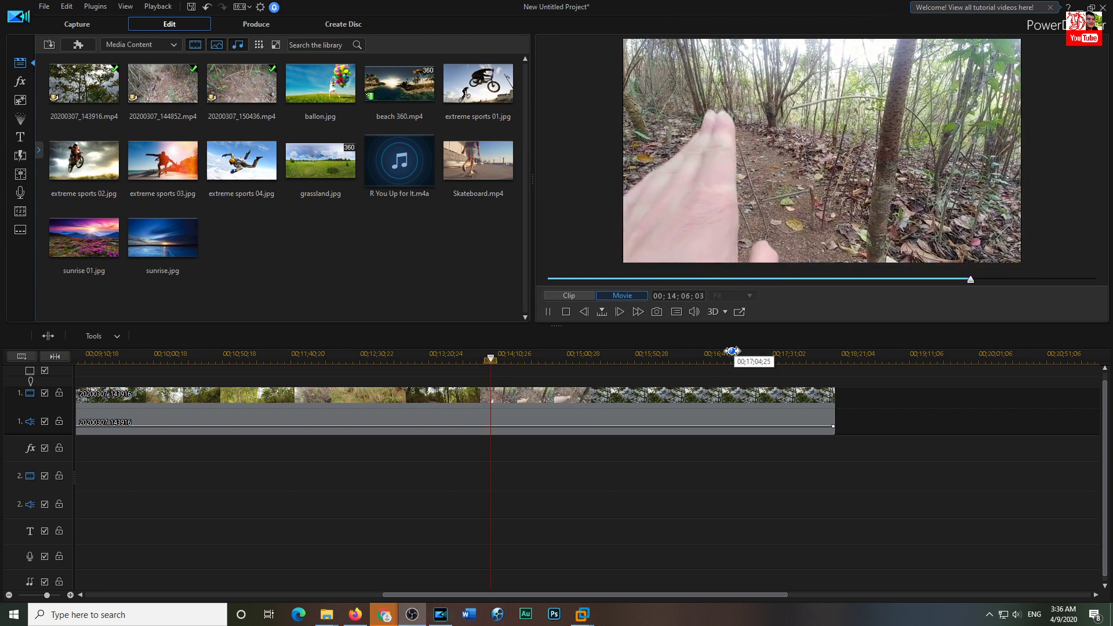
{"action": "mouse_move", "coordinate": [642, 360]}
{"action": "left_mouse_down"}
{"action": "mouse_move", "coordinate": [320, 410]}
{"action": "mouse_move", "coordinate": [661, 376]}
{"action": "mouse_move", "coordinate": [509, 378]}
{"action": "left_mouse_up"}
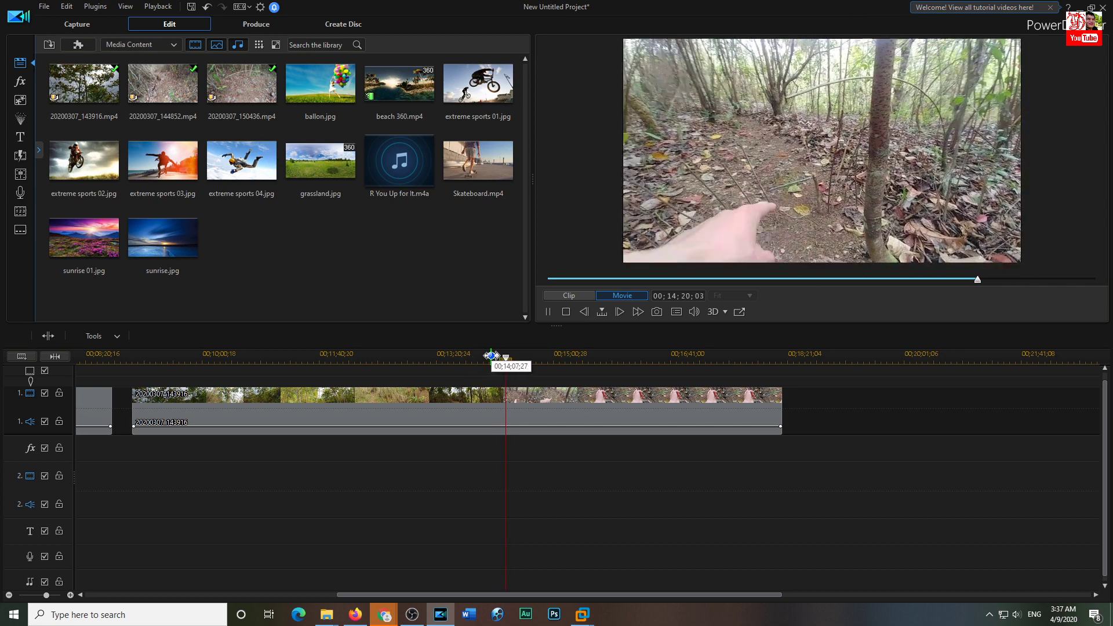
Step: Split the forest clip at the playhead, then undo the split with Ctrl+Z
{"action": "left_click", "coordinate": [494, 412]}
{"action": "left_click", "coordinate": [48, 335]}
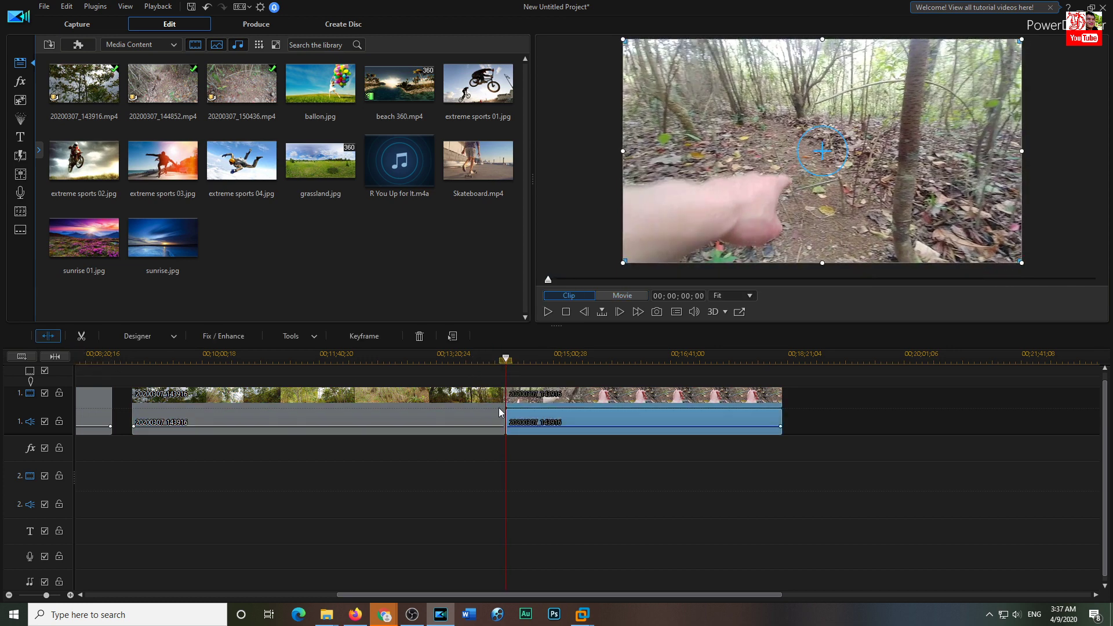
{"action": "left_click", "coordinate": [416, 397]}
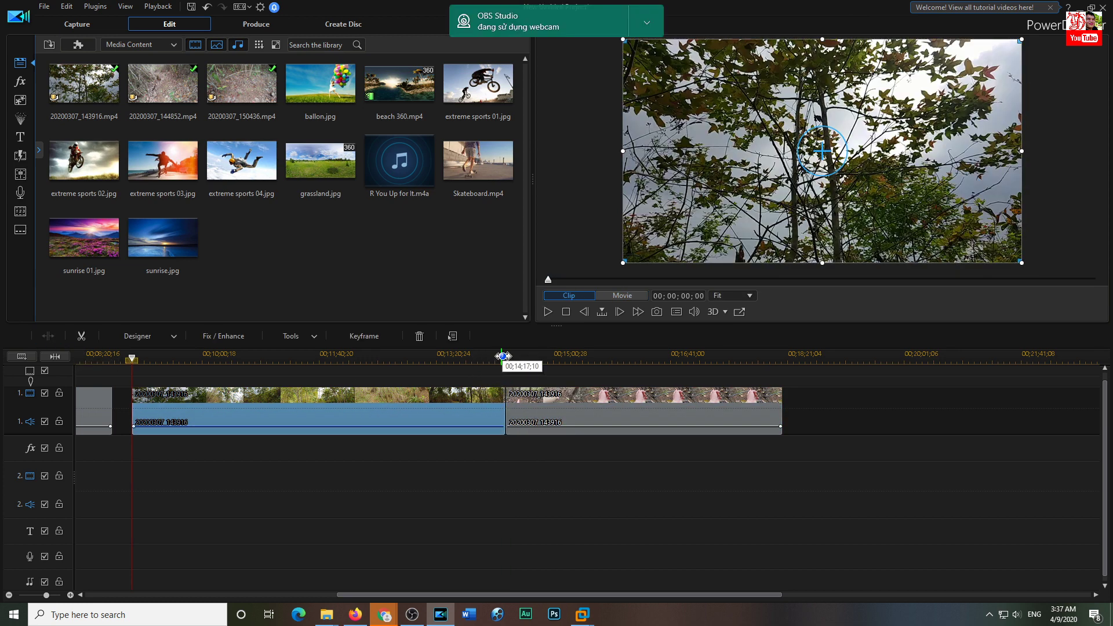
{"action": "left_click", "coordinate": [565, 419]}
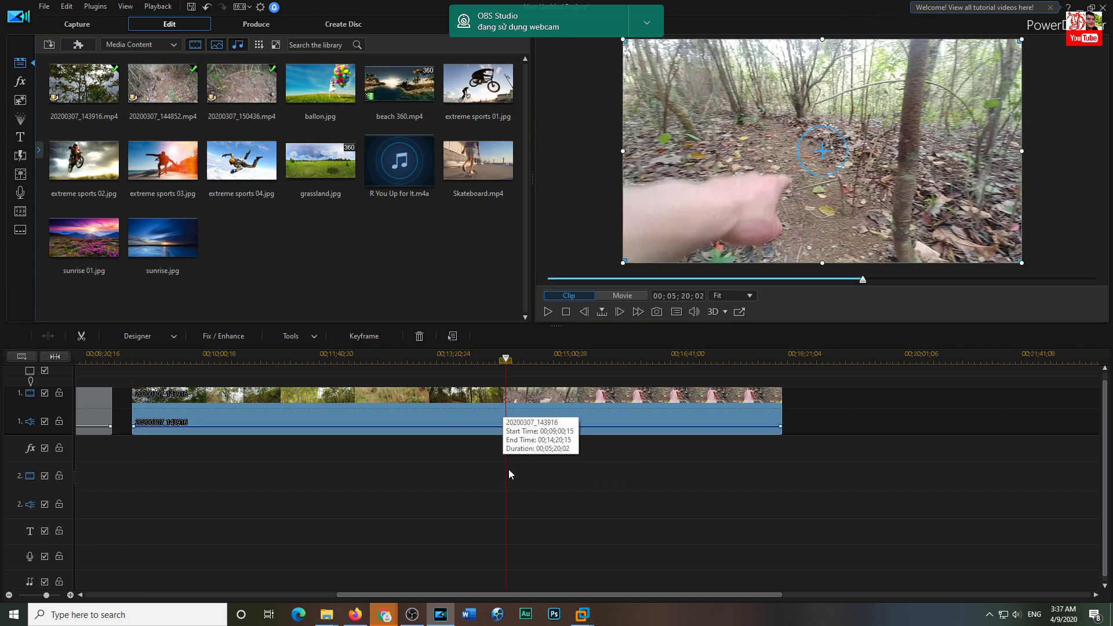
{"action": "key", "text": "ctrl+z"}
Step: Reselect and deselect the rejoined clip 20200307_143916 on track 1
{"action": "left_click", "coordinate": [603, 432]}
{"action": "left_click", "coordinate": [607, 437]}
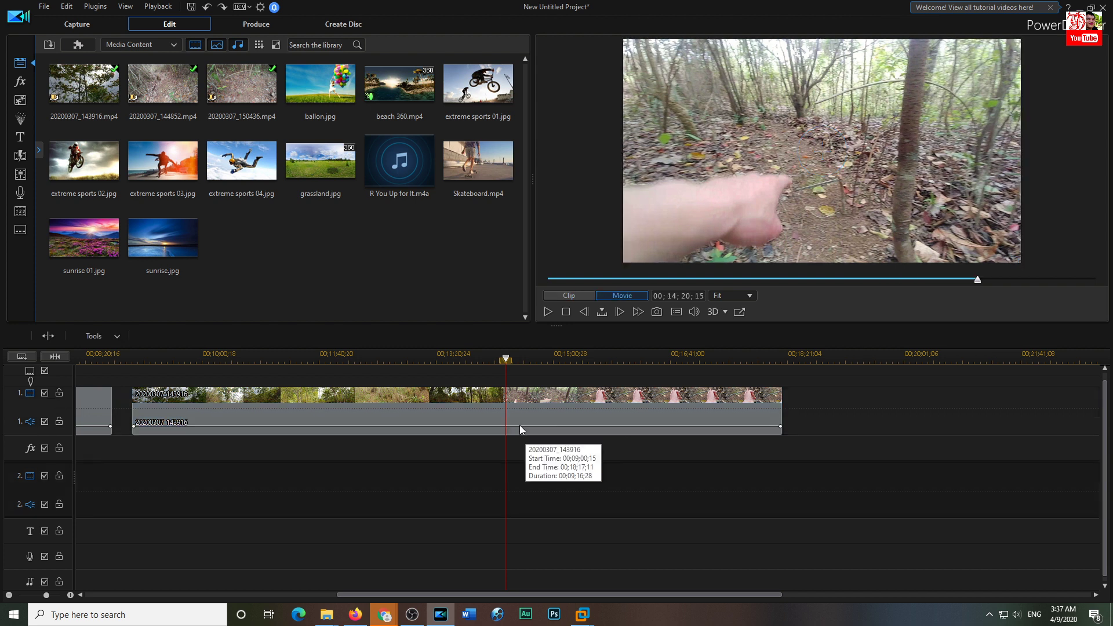
{"action": "left_click", "coordinate": [505, 402]}
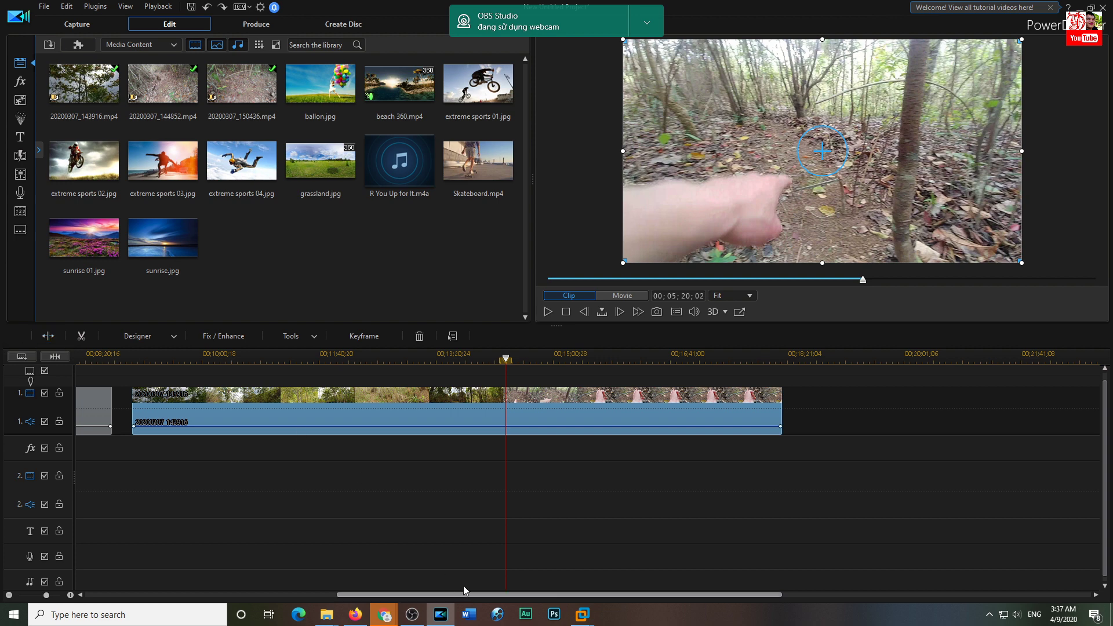
{"action": "left_click", "coordinate": [517, 495]}
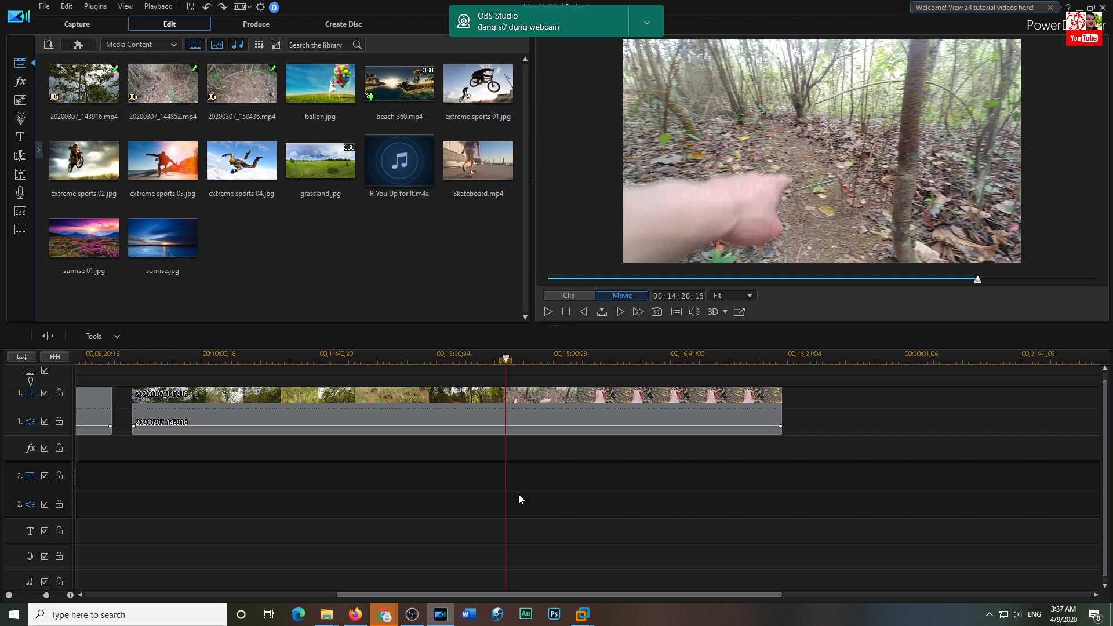
{"action": "left_click", "coordinate": [500, 396]}
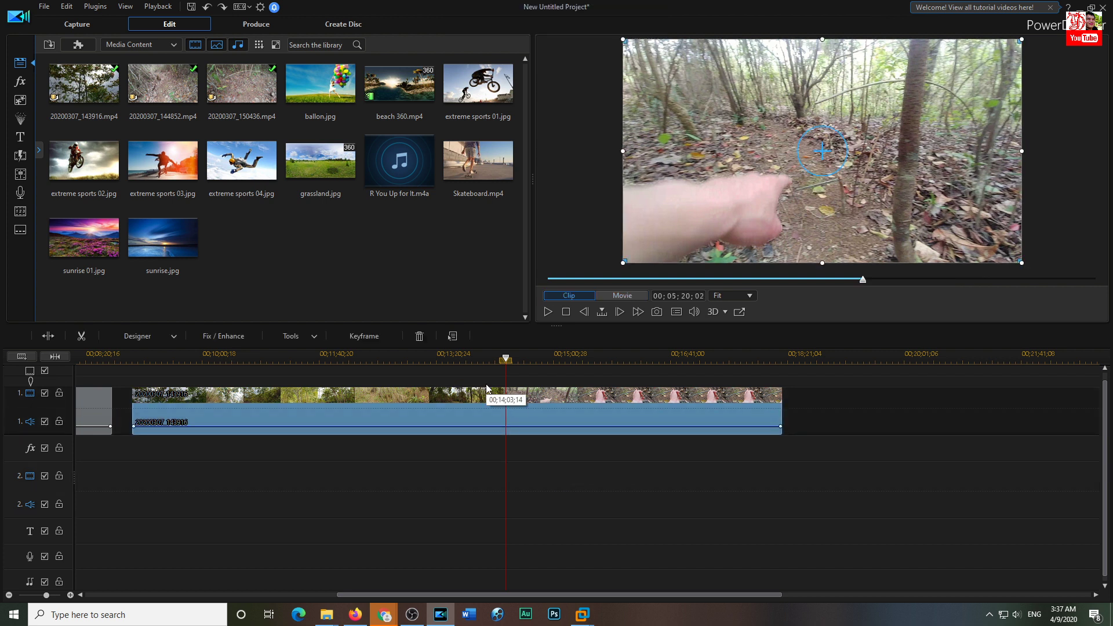
{"action": "left_click", "coordinate": [531, 457]}
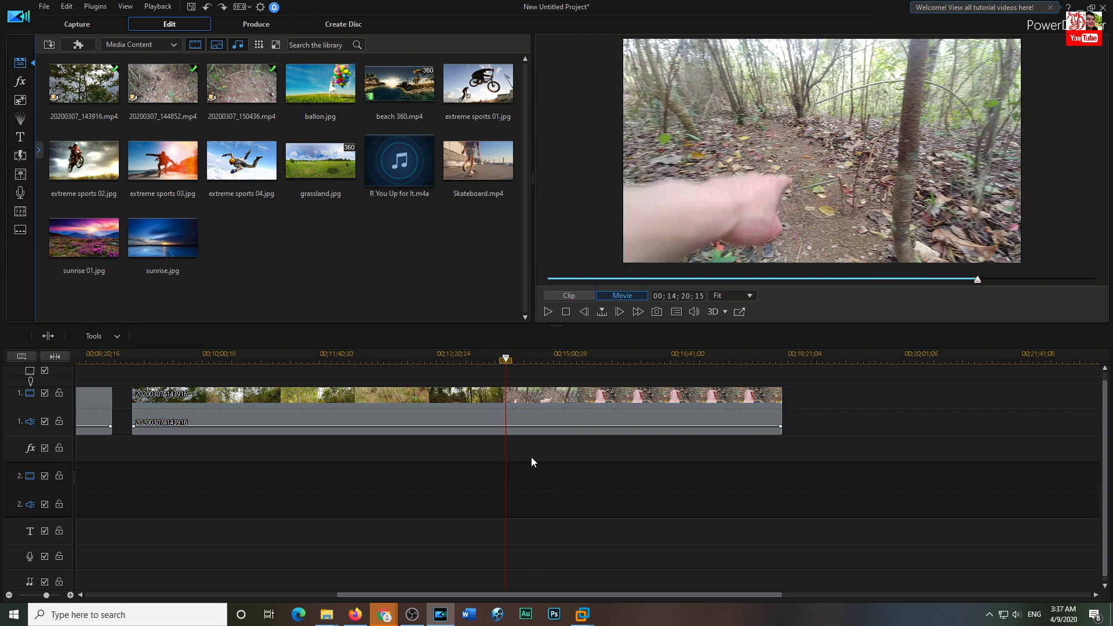
Step: Split 20200307_143916 at 00;14;20;15 and open the context menu of its first part
{"action": "left_click", "coordinate": [509, 403]}
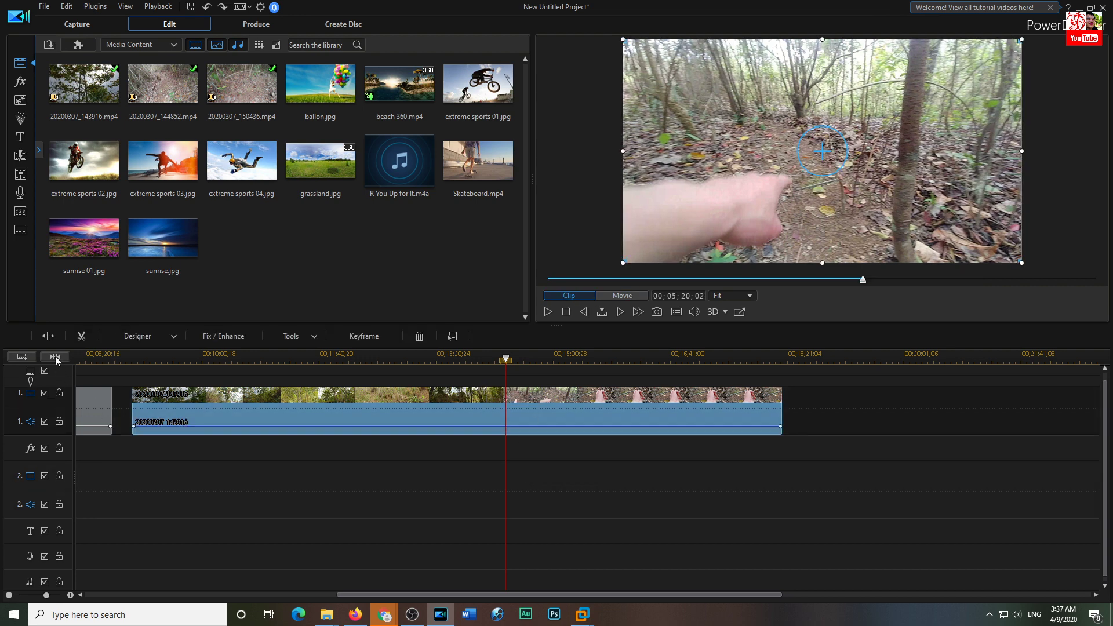
{"action": "left_click", "coordinate": [56, 338]}
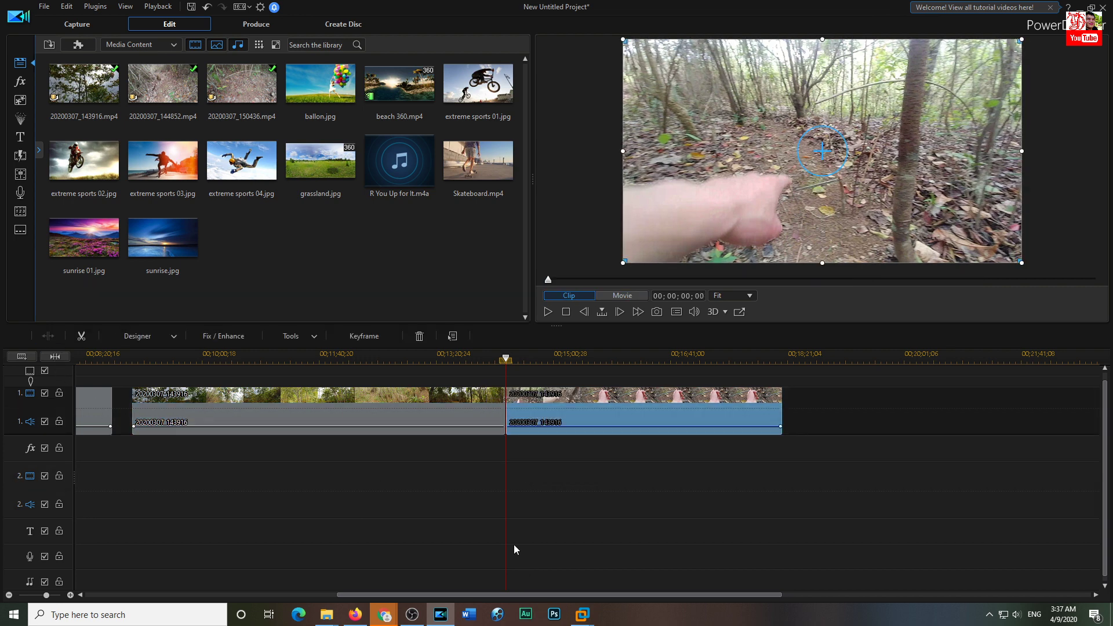
{"action": "left_click", "coordinate": [473, 416]}
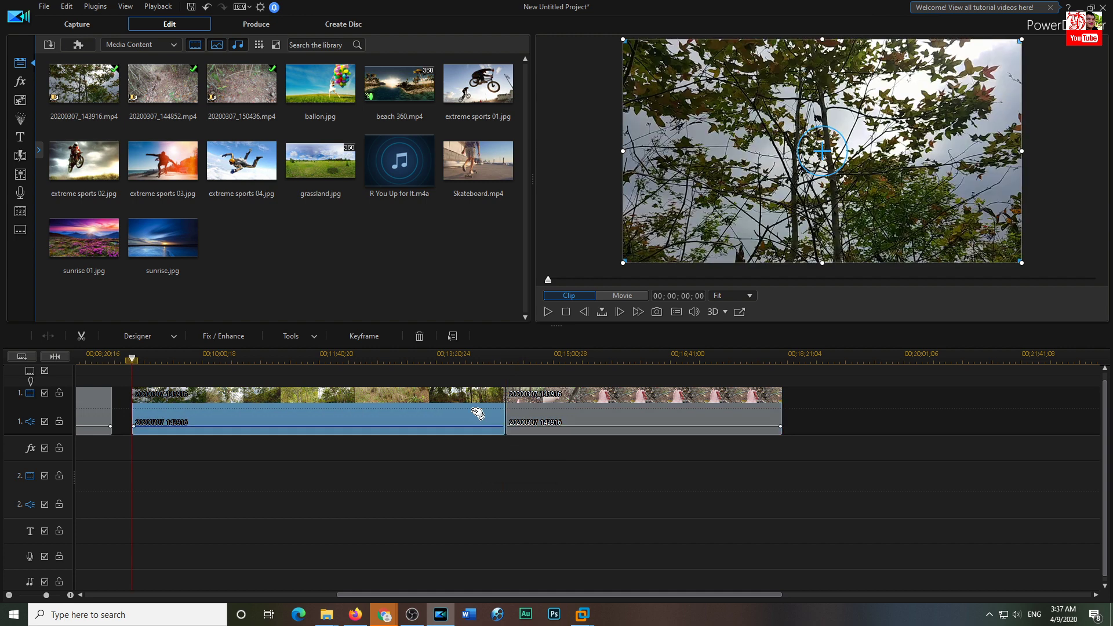
{"action": "right_click", "coordinate": [467, 413]}
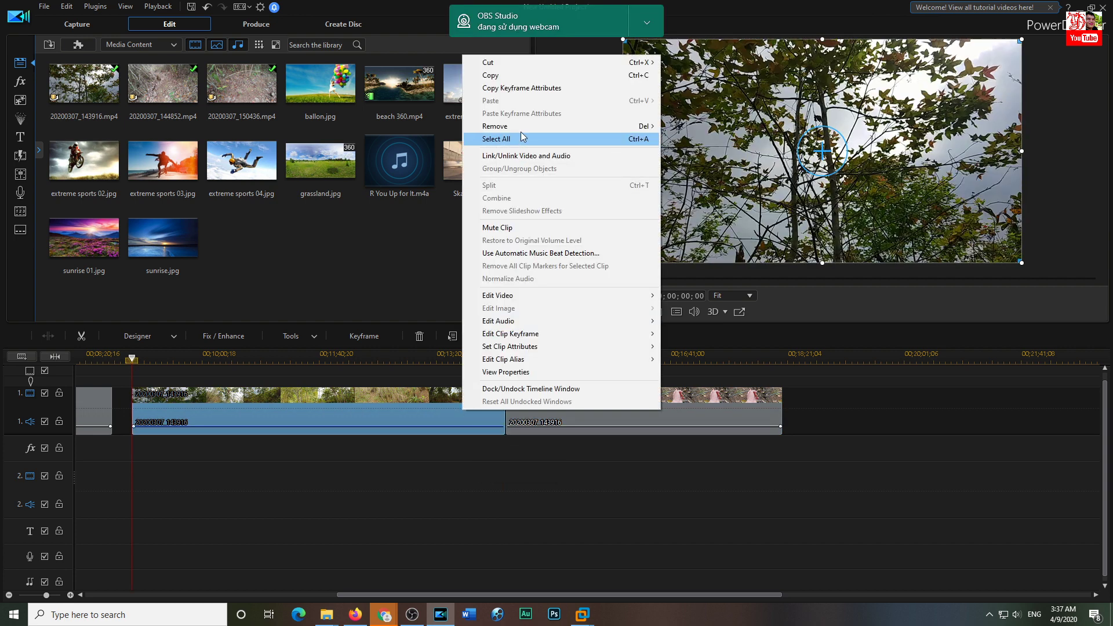
Step: Remove the first part of 20200307_143916 using Remove and Fill Gap
{"action": "mouse_move", "coordinate": [521, 127]}
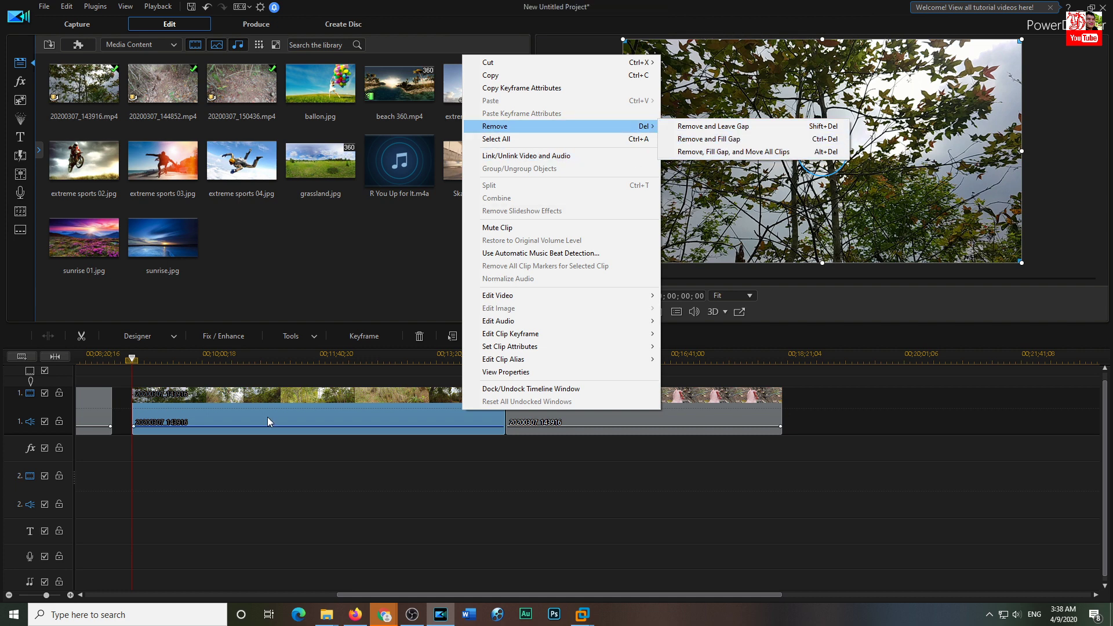
{"action": "left_click", "coordinate": [712, 141]}
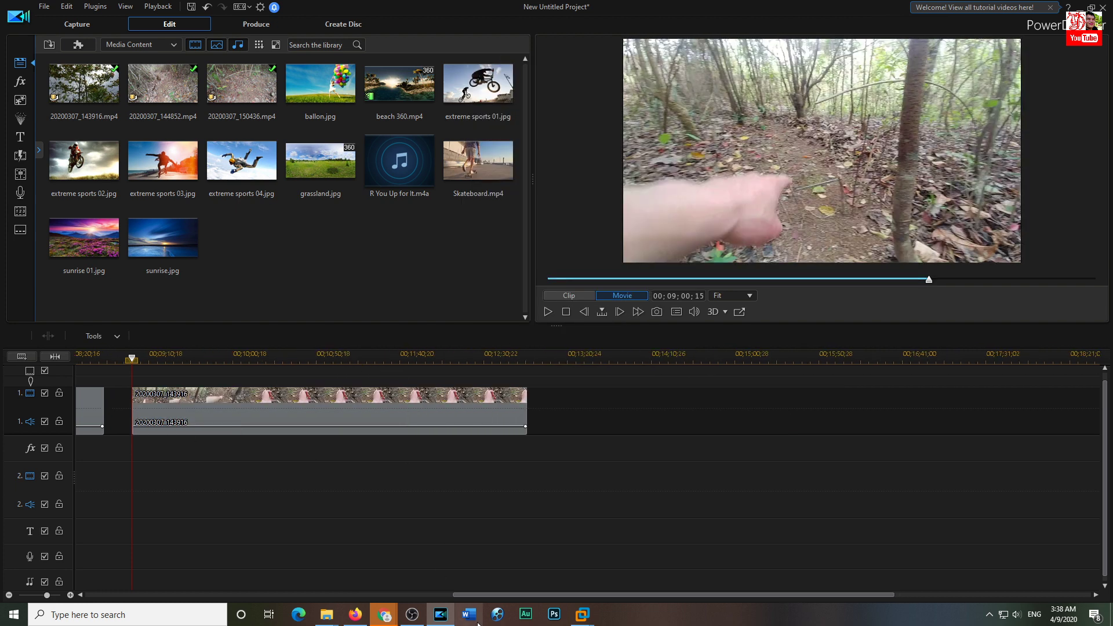
{"action": "left_click_drag", "start_coordinate": [471, 595], "coordinate": [257, 594]}
Step: Close up the track by moving 20200307_144852 and 20200307_143916 left
{"action": "left_click", "coordinate": [399, 431]}
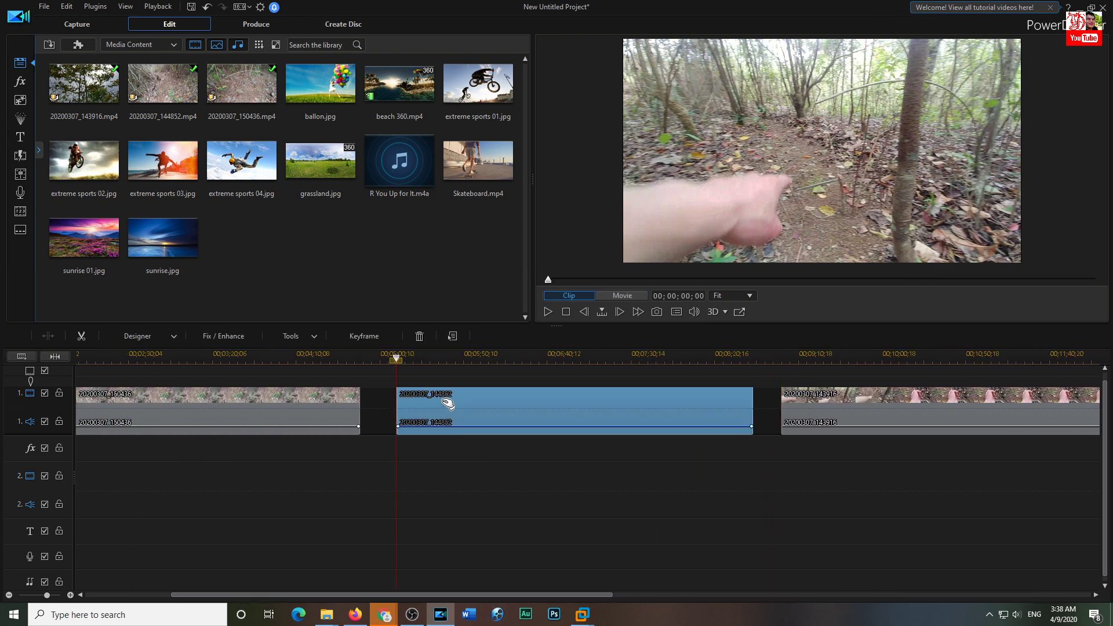
{"action": "left_click", "coordinate": [482, 440]}
{"action": "left_click", "coordinate": [458, 403]}
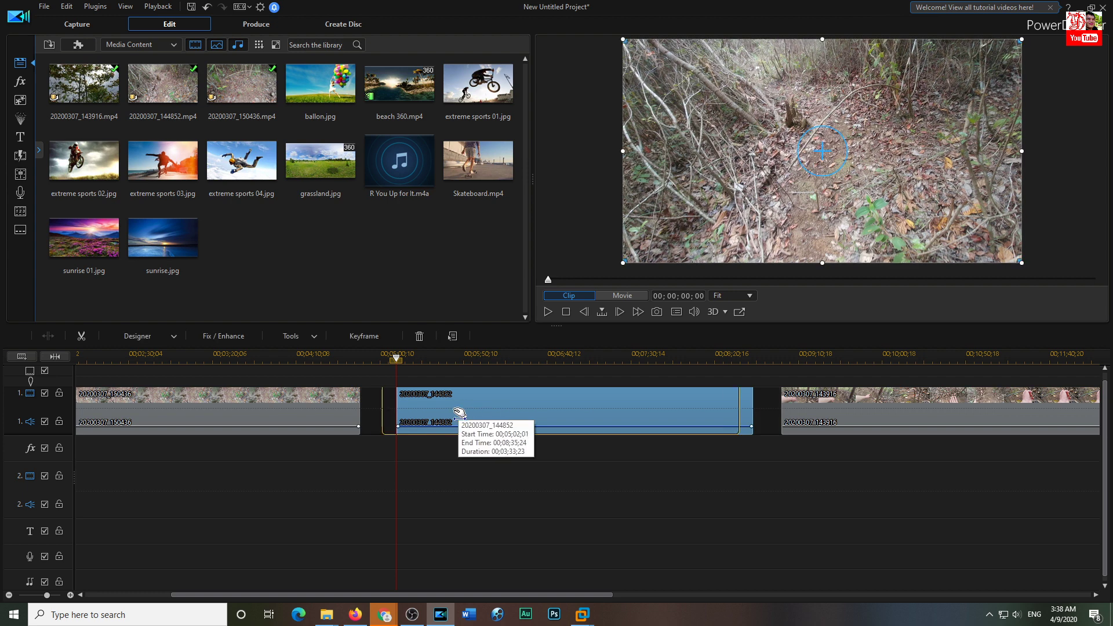
{"action": "left_click_drag", "start_coordinate": [458, 406], "coordinate": [422, 405]}
{"action": "left_click_drag", "start_coordinate": [789, 417], "coordinate": [727, 418]}
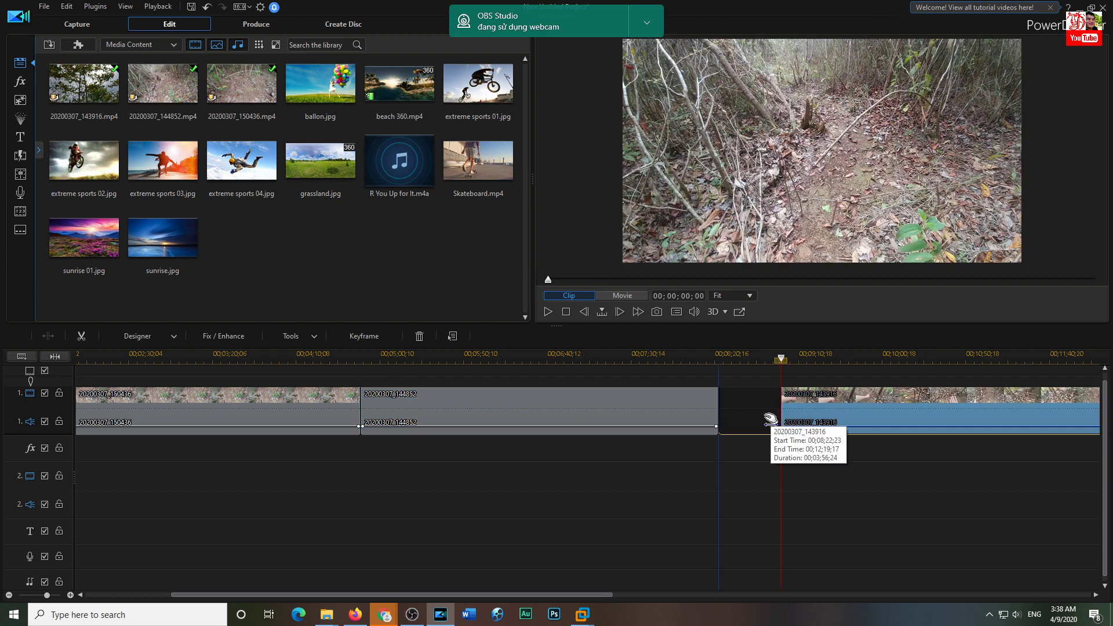
Step: Remove 20200307_144852 with Fill Gap so 20200307_143916 starts at 00;04;48;28
{"action": "left_click", "coordinate": [461, 434]}
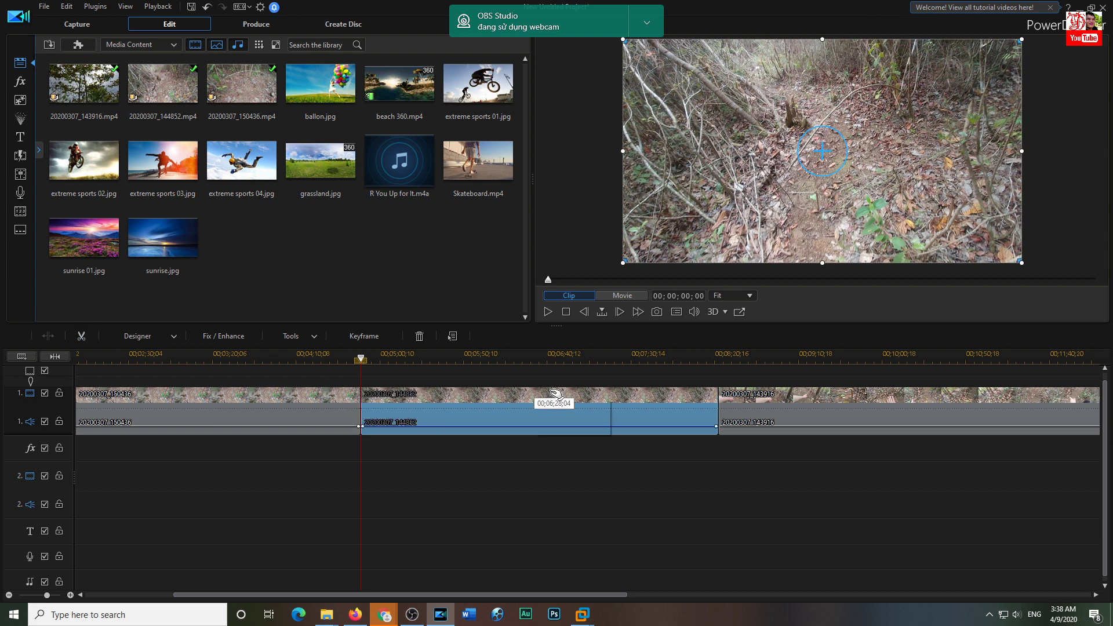
{"action": "right_click", "coordinate": [717, 410]}
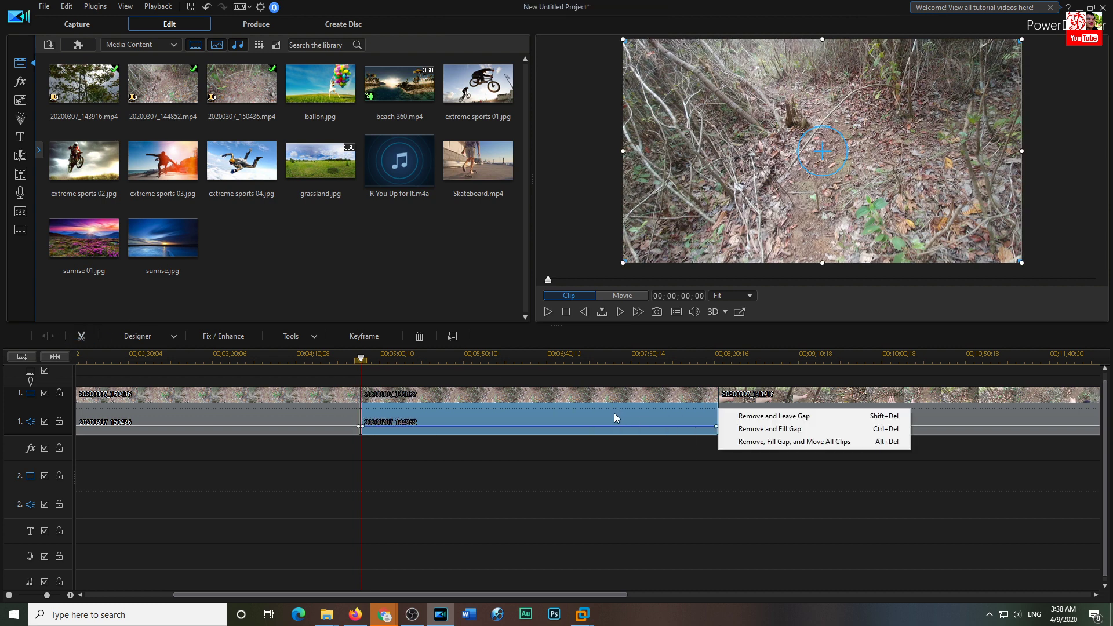
{"action": "left_click", "coordinate": [731, 430]}
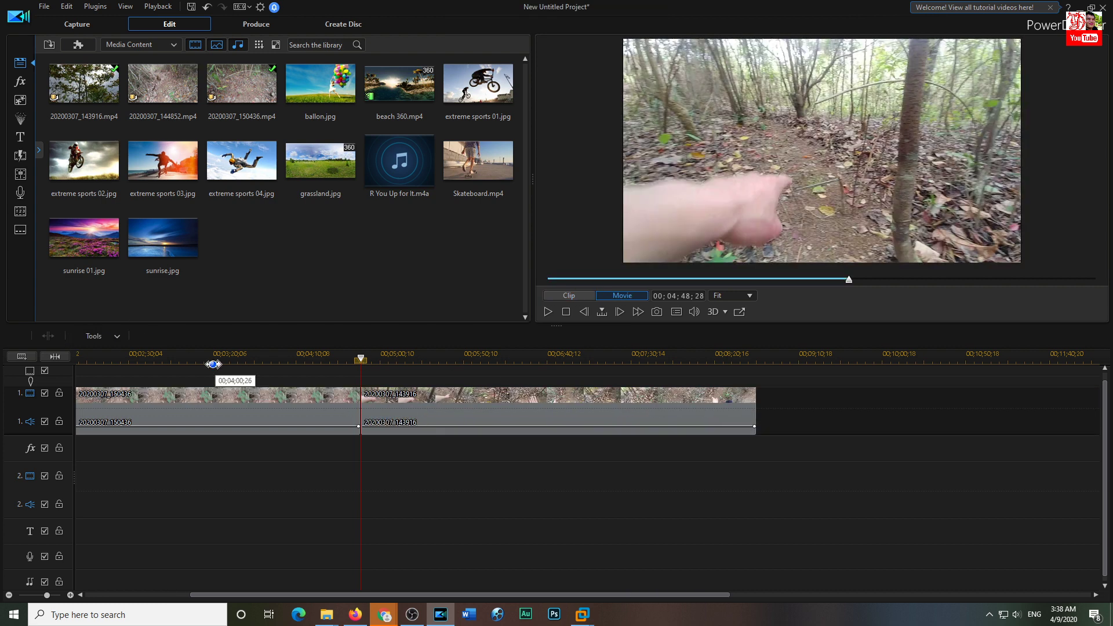
{"action": "left_click", "coordinate": [192, 357]}
{"action": "left_click", "coordinate": [221, 395]}
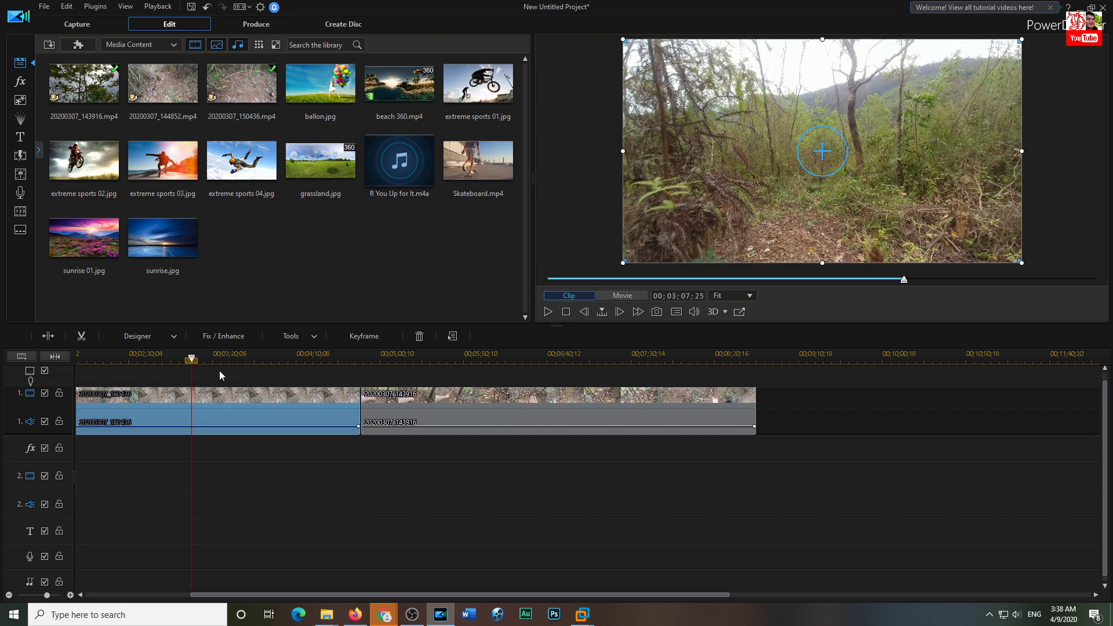
{"action": "left_click", "coordinate": [152, 355]}
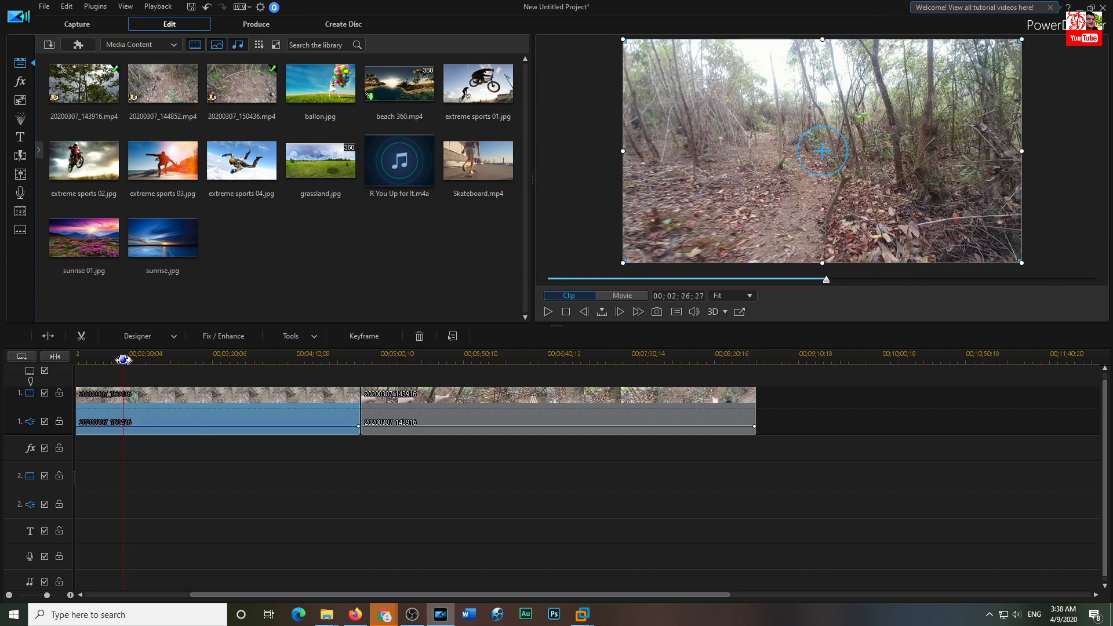
{"action": "left_click", "coordinate": [123, 357]}
{"action": "left_click_drag", "start_coordinate": [123, 358], "coordinate": [155, 365]}
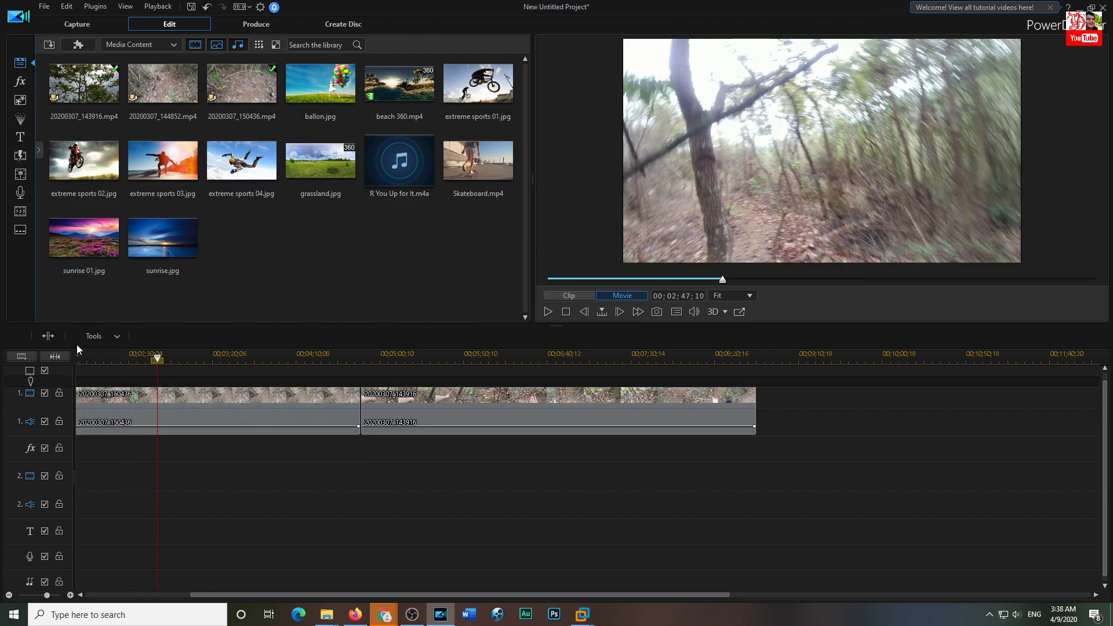
{"action": "left_click", "coordinate": [47, 335]}
{"action": "left_click", "coordinate": [214, 405]}
{"action": "key", "text": "Delete"}
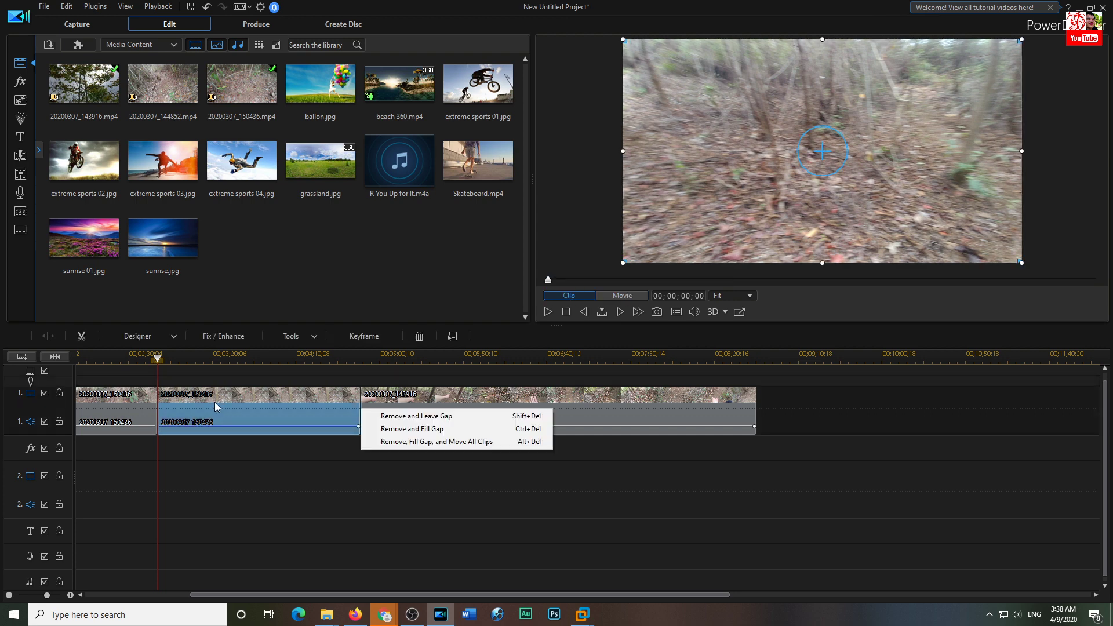
{"action": "left_click", "coordinate": [366, 433]}
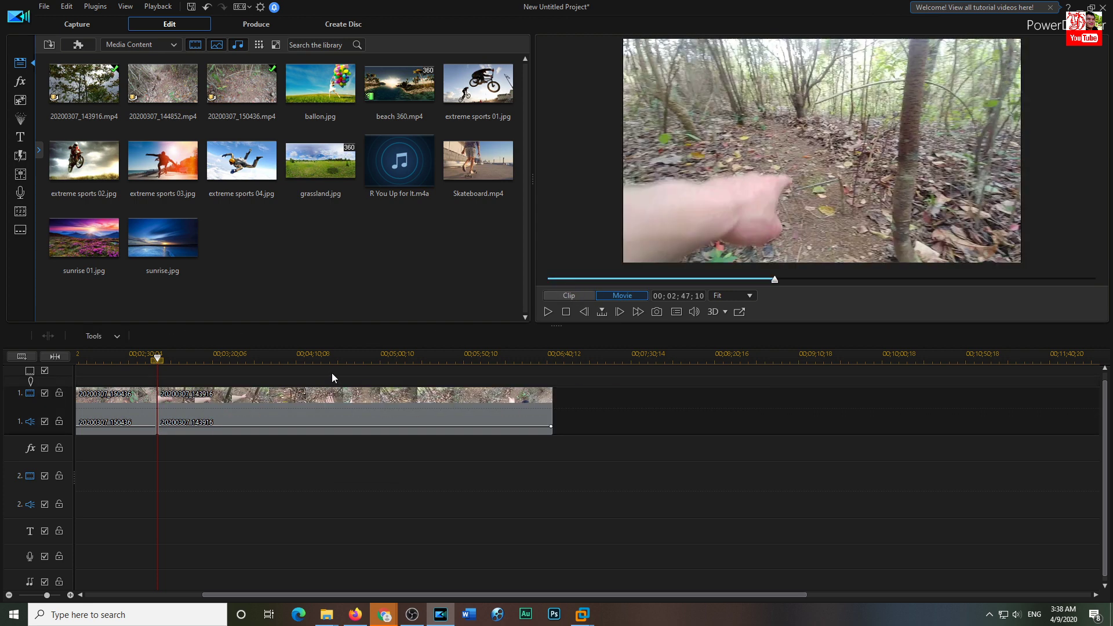
{"action": "scroll", "coordinate": [332, 374], "scroll_direction": "down", "scroll_amount": 2}
{"action": "left_click_drag", "start_coordinate": [232, 594], "coordinate": [90, 586]}
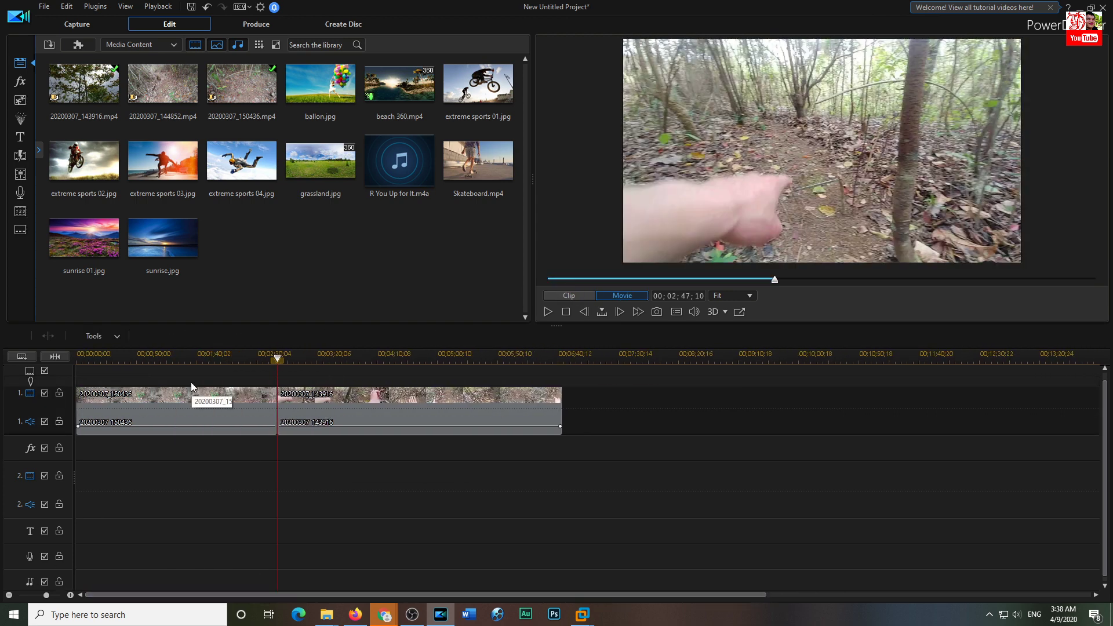
{"action": "left_click", "coordinate": [101, 357]}
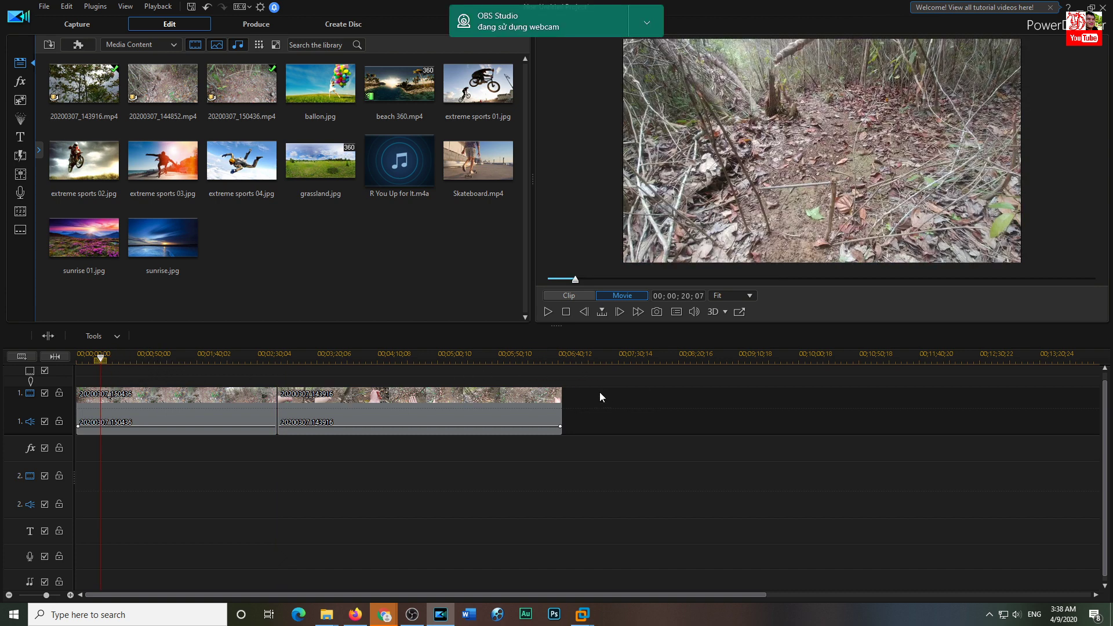
{"action": "left_click", "coordinate": [547, 311]}
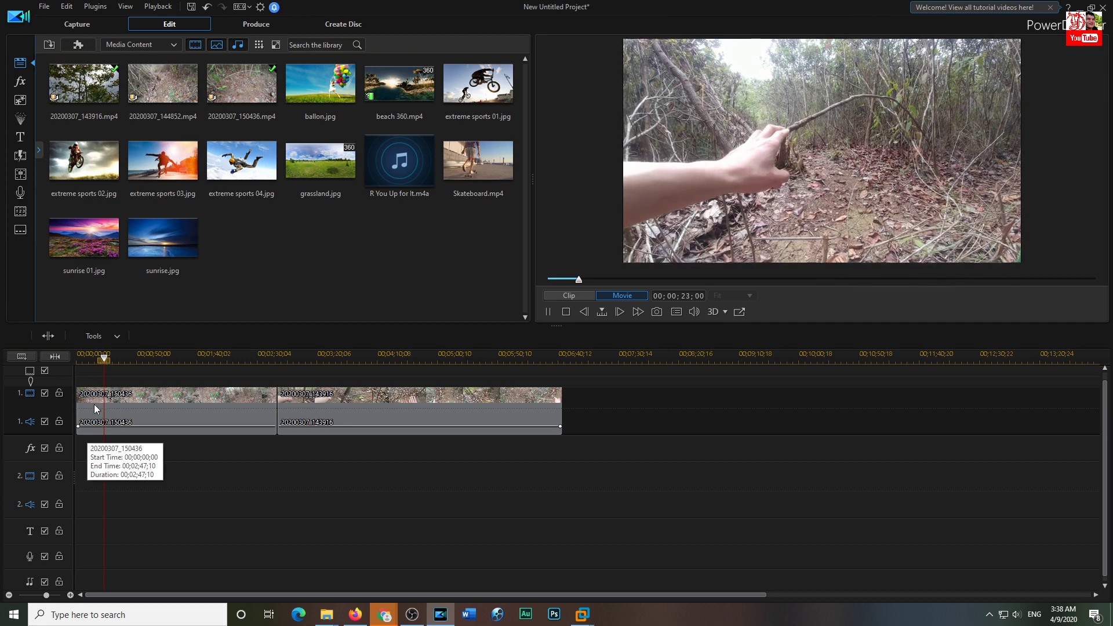
{"action": "left_click", "coordinate": [94, 409]}
{"action": "left_click", "coordinate": [92, 366]}
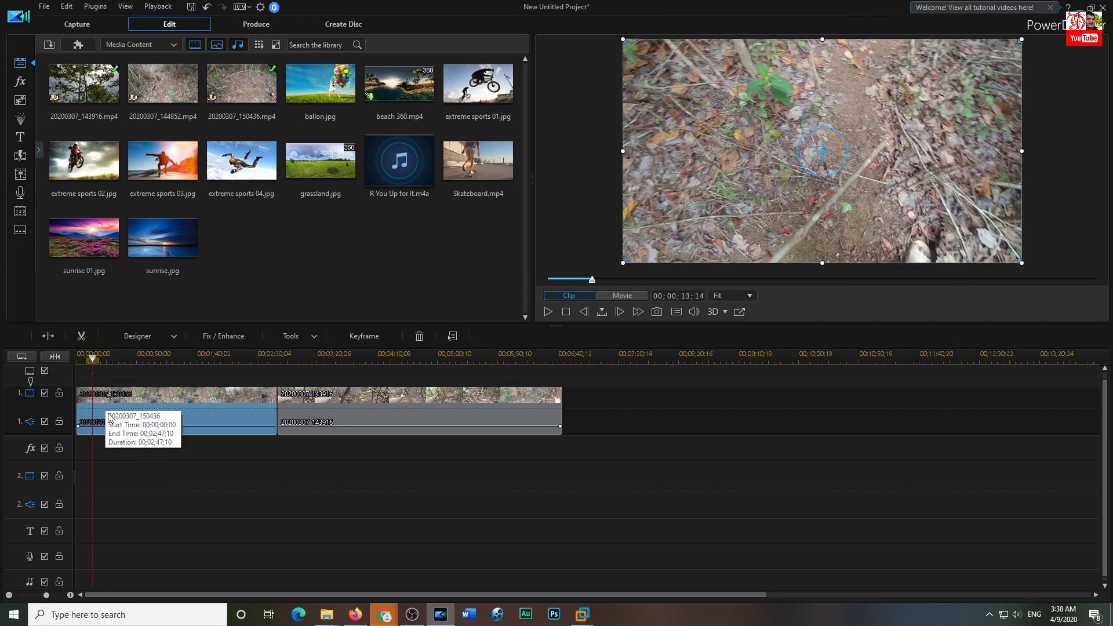
{"action": "left_click", "coordinate": [87, 364]}
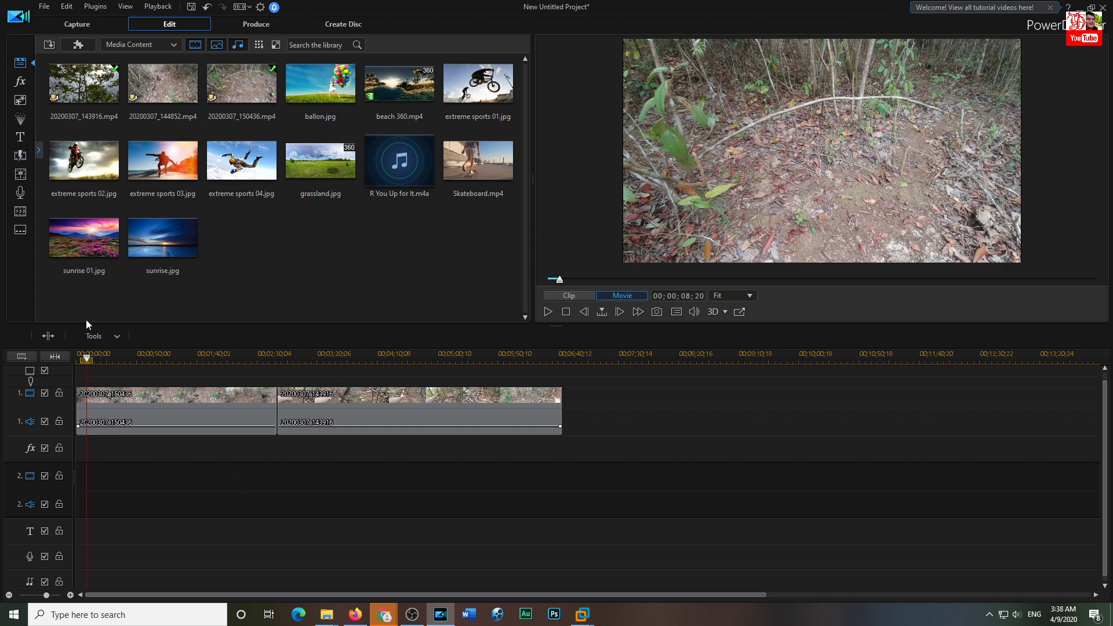
Step: Open the Default title template in Title Designer
{"action": "left_click", "coordinate": [18, 138]}
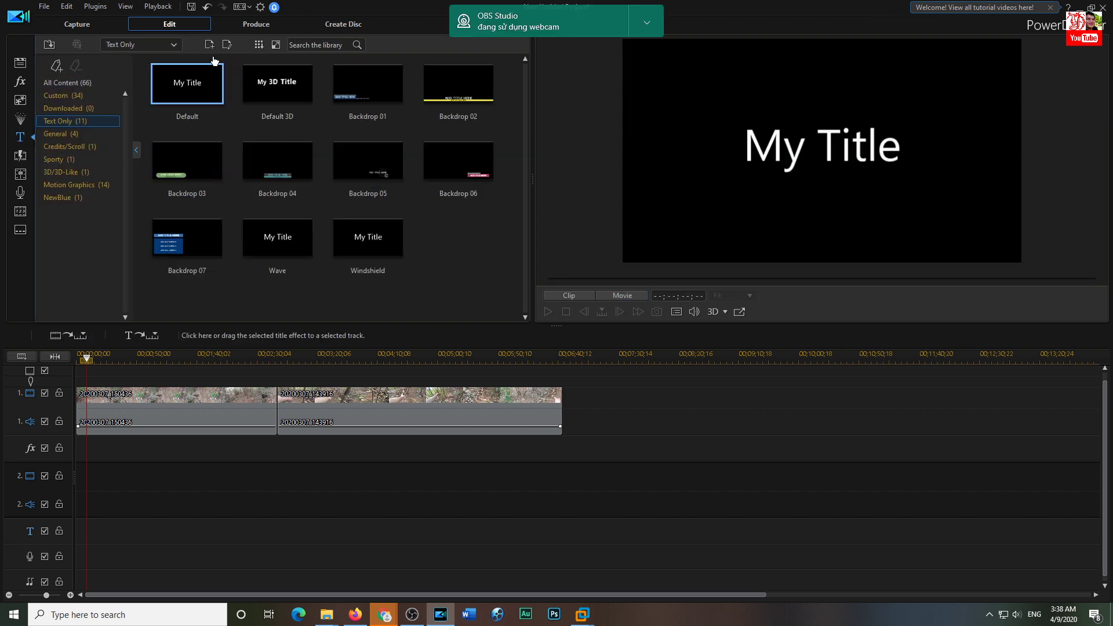
{"action": "left_click", "coordinate": [210, 46]}
{"action": "left_click", "coordinate": [221, 53]}
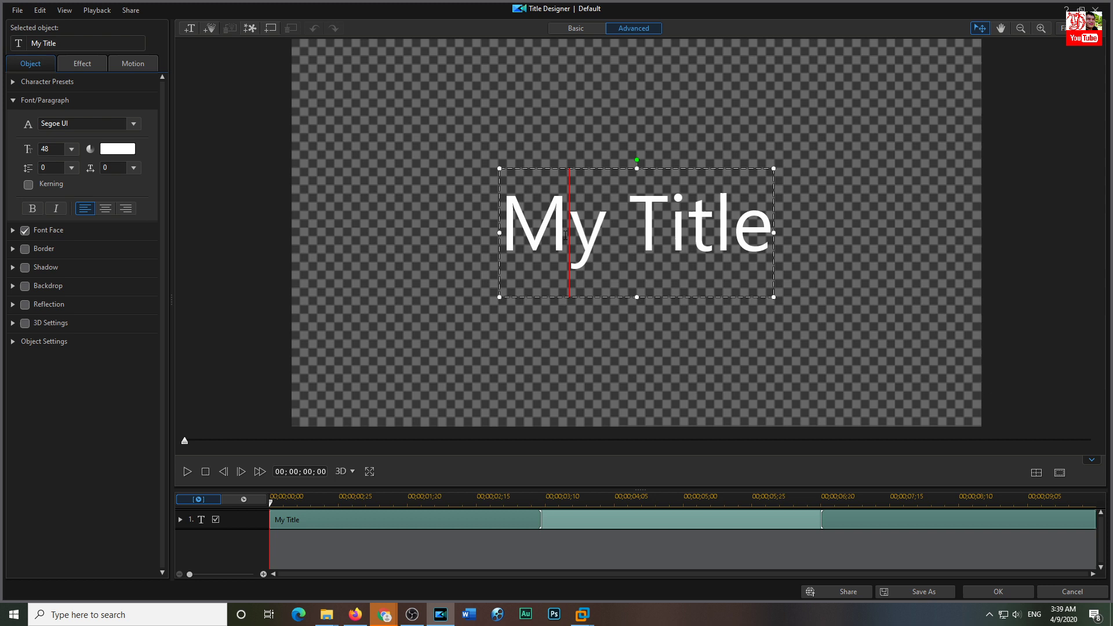
{"action": "double_click", "coordinate": [566, 234]}
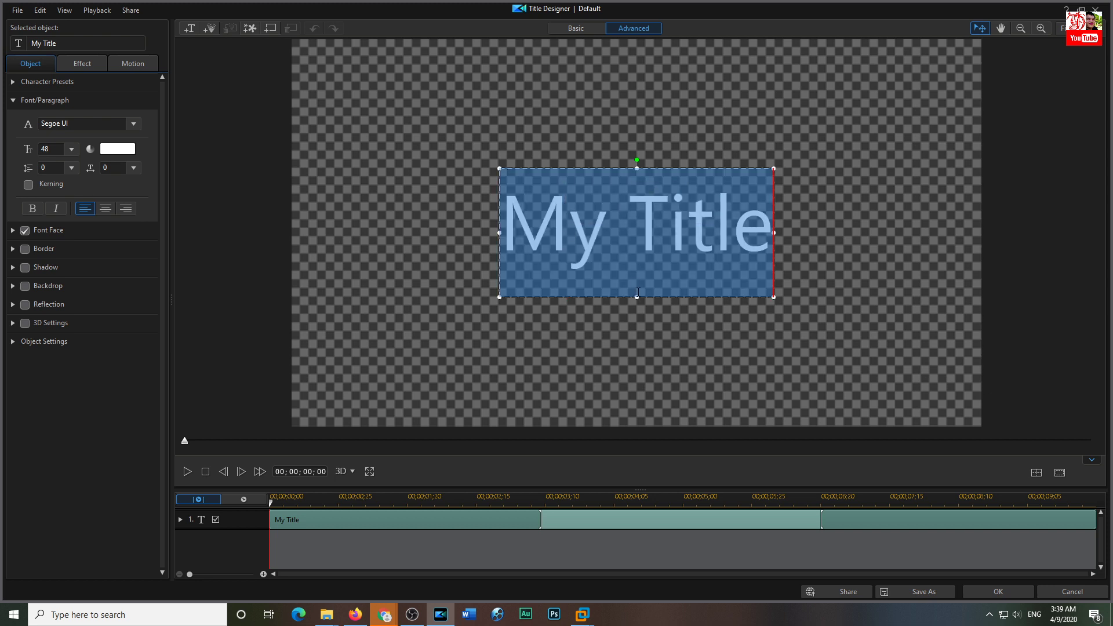
Step: Replace 'My Title' with the text 'Cách bẫy gà rừng'
{"action": "double_click", "coordinate": [631, 197]}
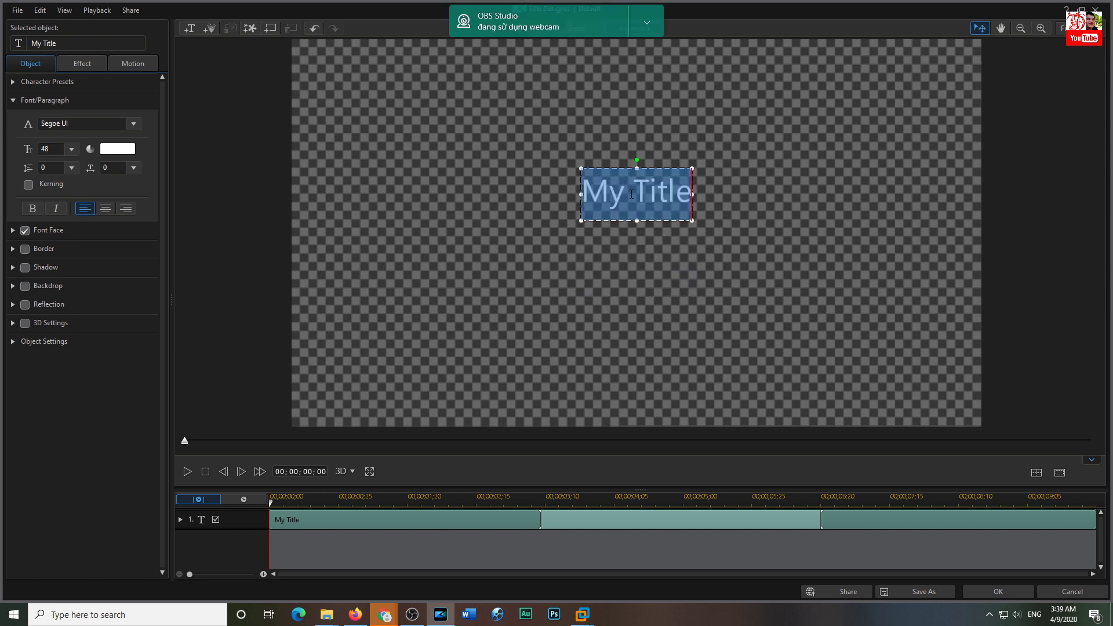
{"action": "type", "text": "Cách"}
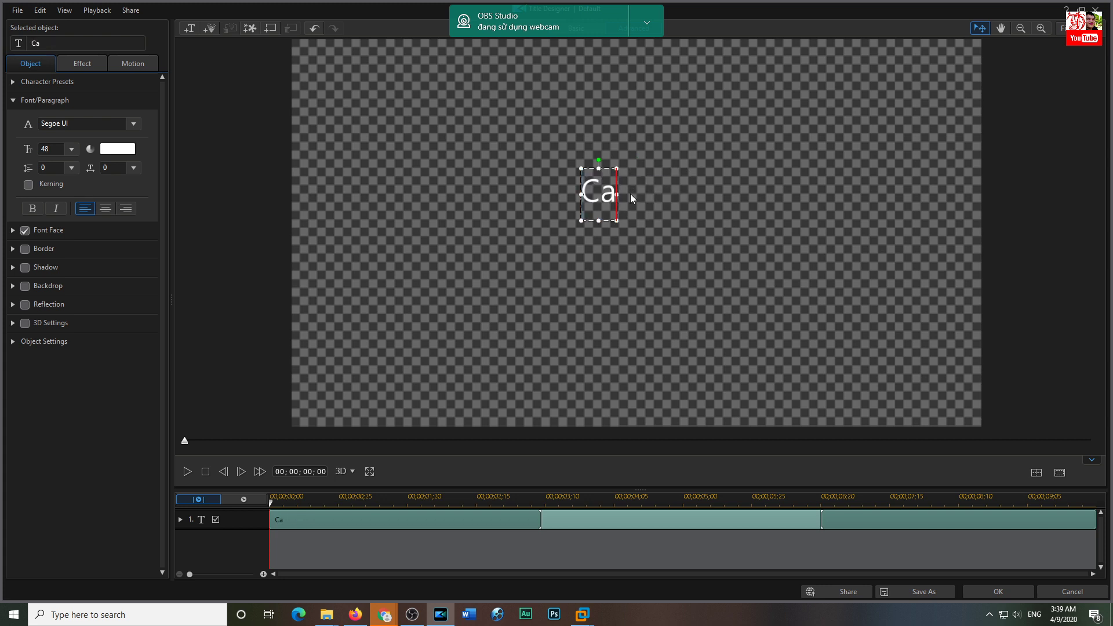
{"action": "type", "text": " bây"}
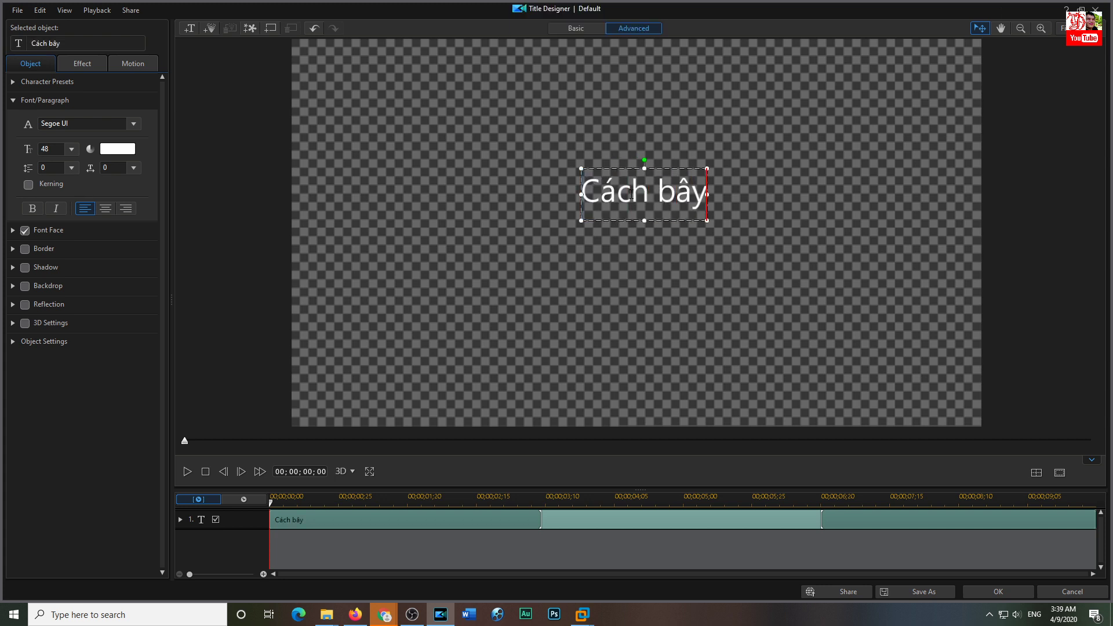
{"action": "type", "text": " gà"}
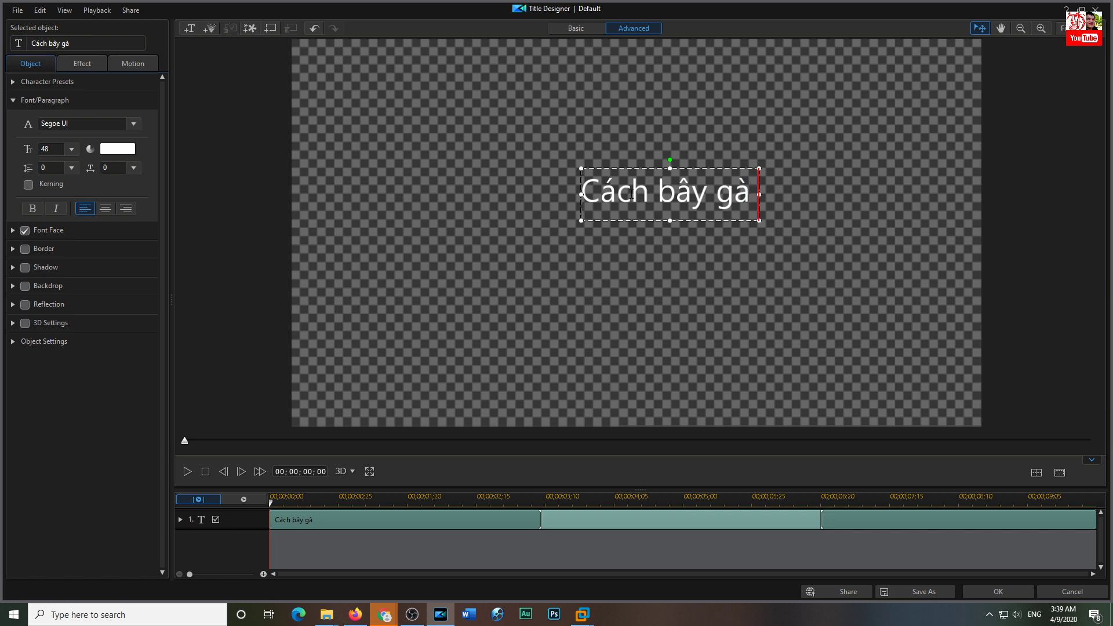
{"action": "type", "text": " ryu"}
{"action": "key", "text": "BackSpace"}
{"action": "key", "text": "BackSpace"}
{"action": "type", "text": "u"}
{"action": "key", "text": "BackSpace"}
{"action": "type", "text": "ưng"}
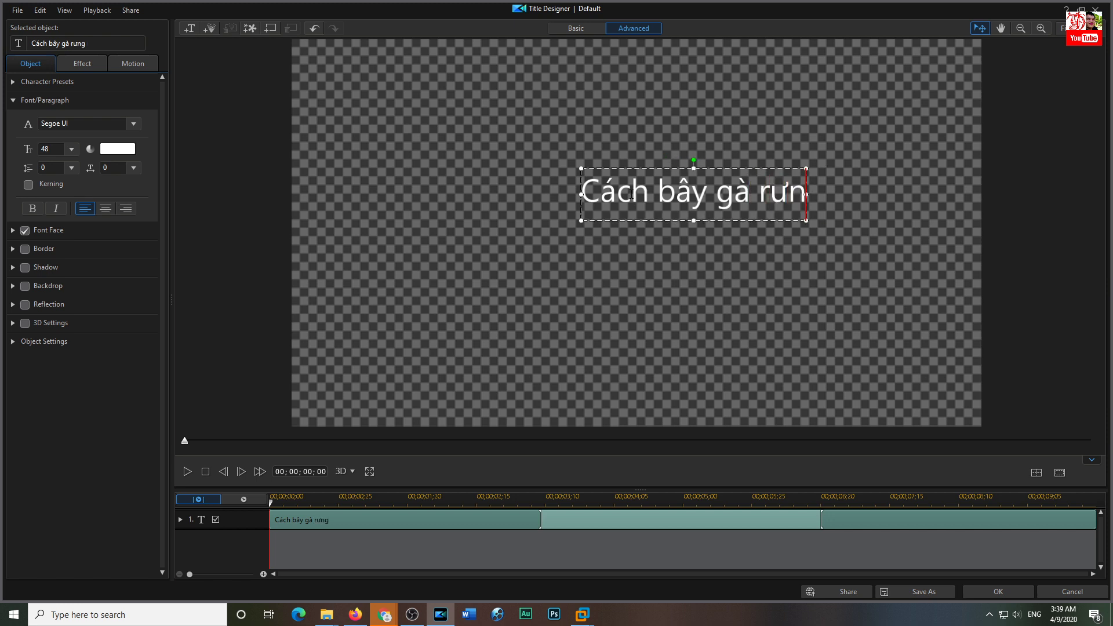
{"action": "type", "text": "f"}
Step: Set the title text colour to red
{"action": "key", "text": "ctrl+a"}
{"action": "left_click", "coordinate": [127, 151]}
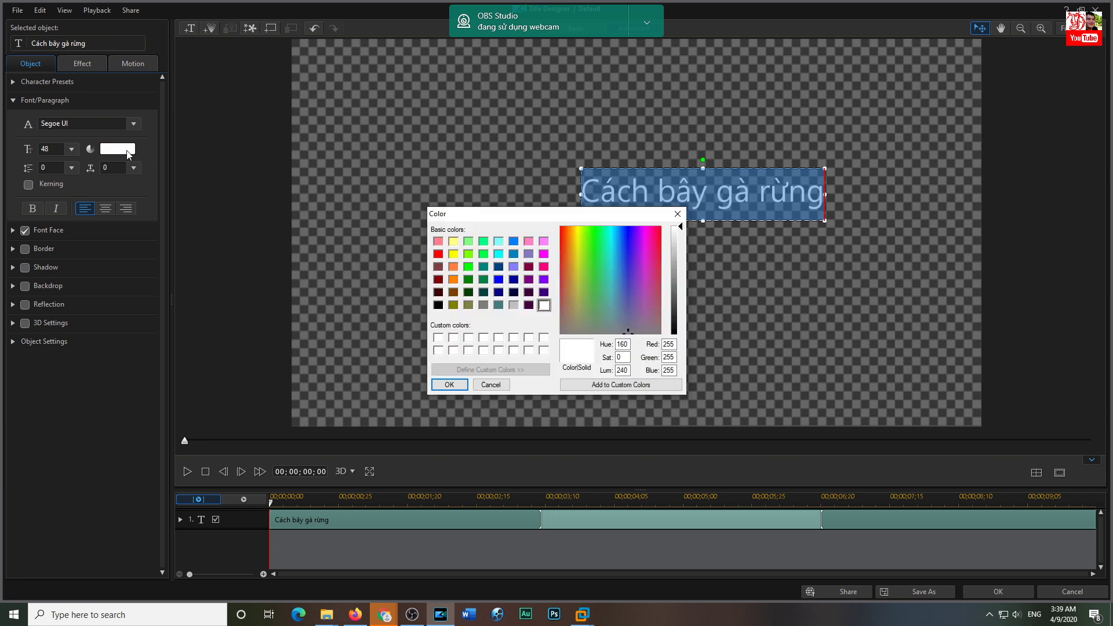
{"action": "left_click", "coordinate": [438, 254]}
{"action": "left_click", "coordinate": [450, 386]}
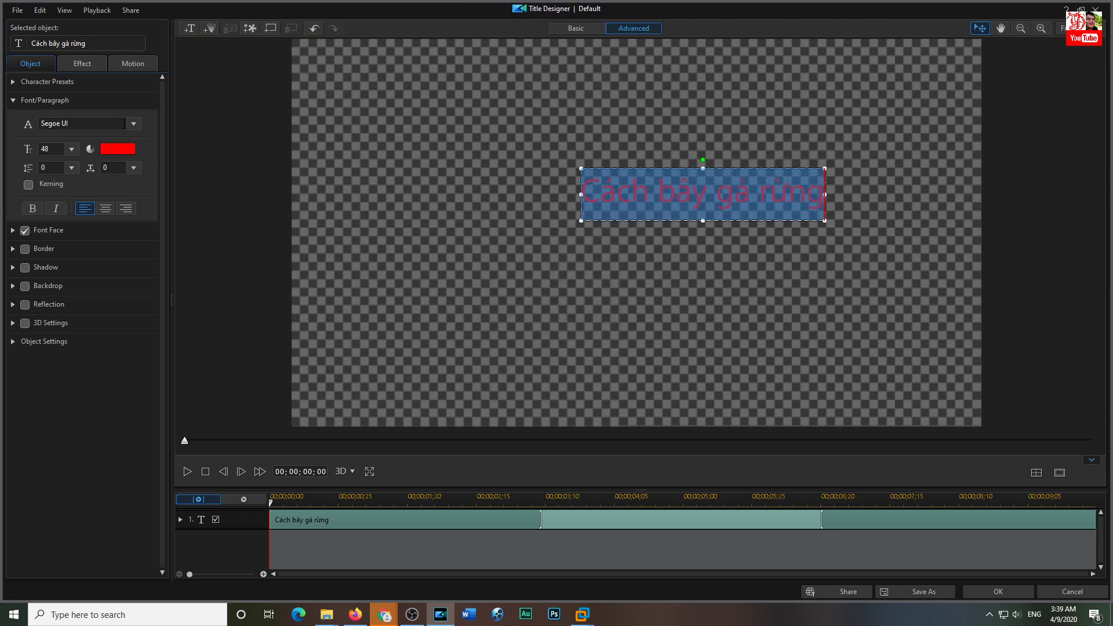
{"action": "left_click", "coordinate": [101, 124]}
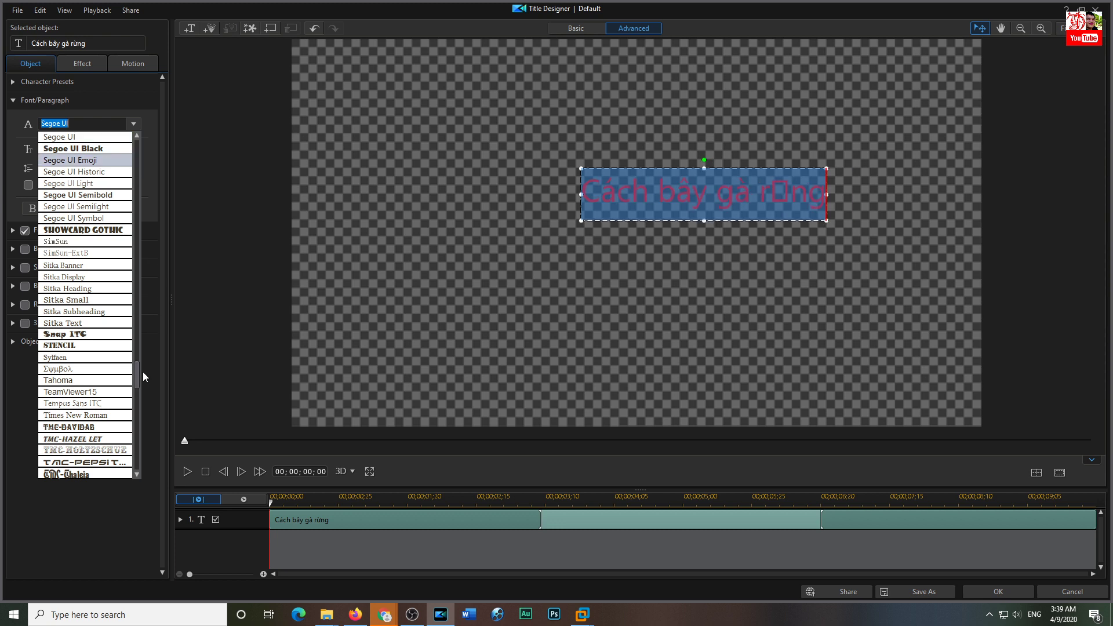
Step: Switch the title font to Times New Roman and drag the text near the frame bottom
{"action": "mouse_move", "coordinate": [137, 378]}
{"action": "left_mouse_down"}
{"action": "mouse_move", "coordinate": [138, 428]}
{"action": "mouse_move", "coordinate": [129, 171]}
{"action": "mouse_move", "coordinate": [138, 402]}
{"action": "mouse_move", "coordinate": [138, 372]}
{"action": "left_mouse_up"}
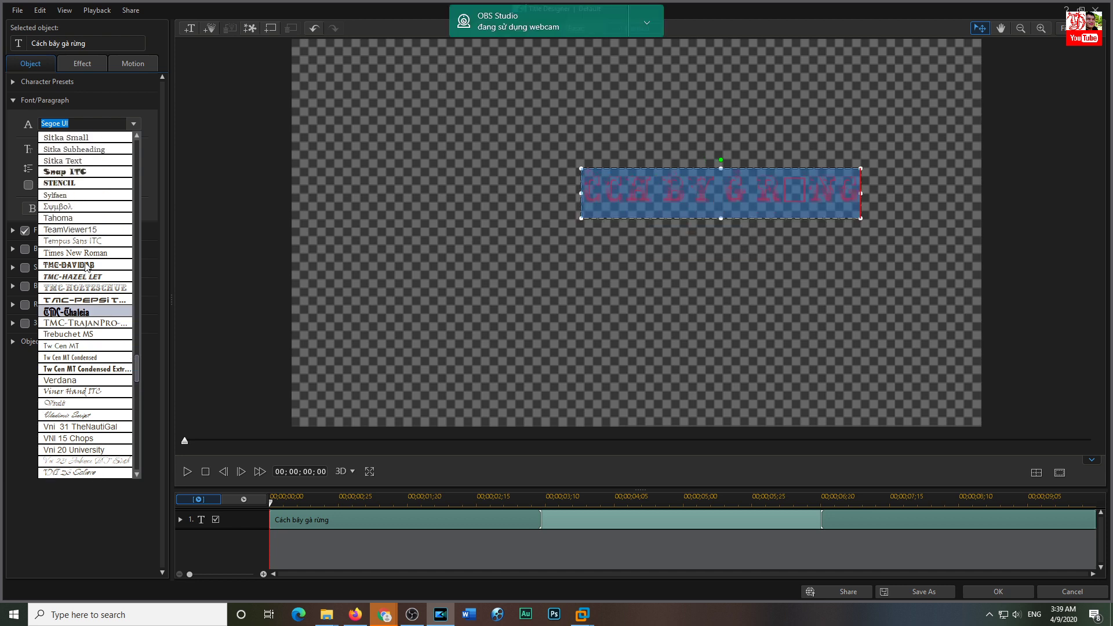
{"action": "left_click", "coordinate": [81, 250]}
{"action": "left_click", "coordinate": [669, 197]}
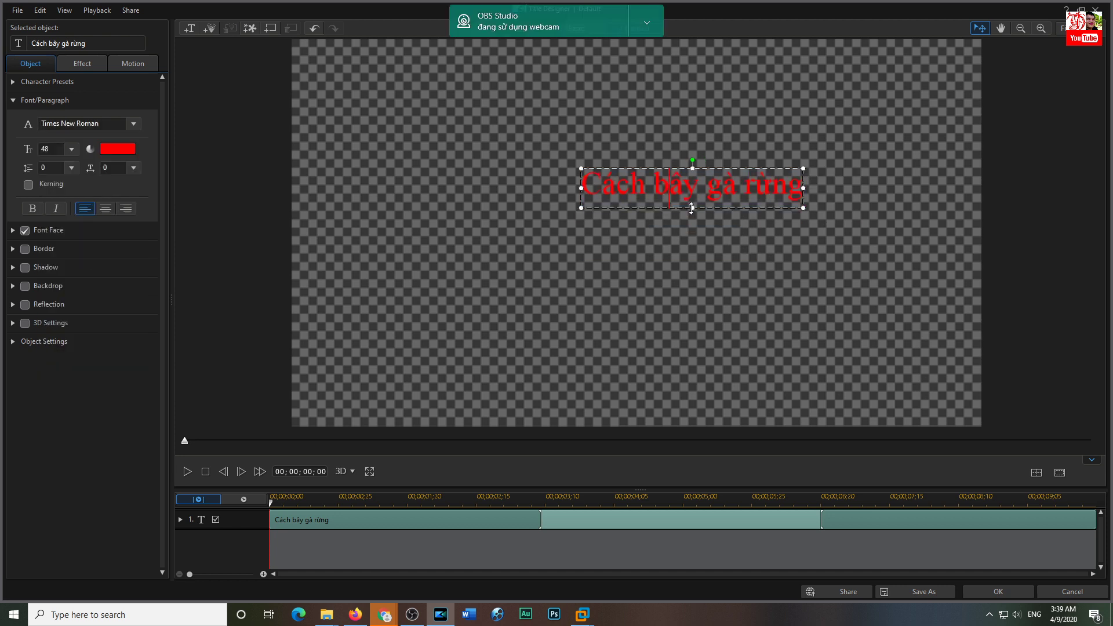
{"action": "left_click_drag", "start_coordinate": [692, 209], "coordinate": [646, 363]}
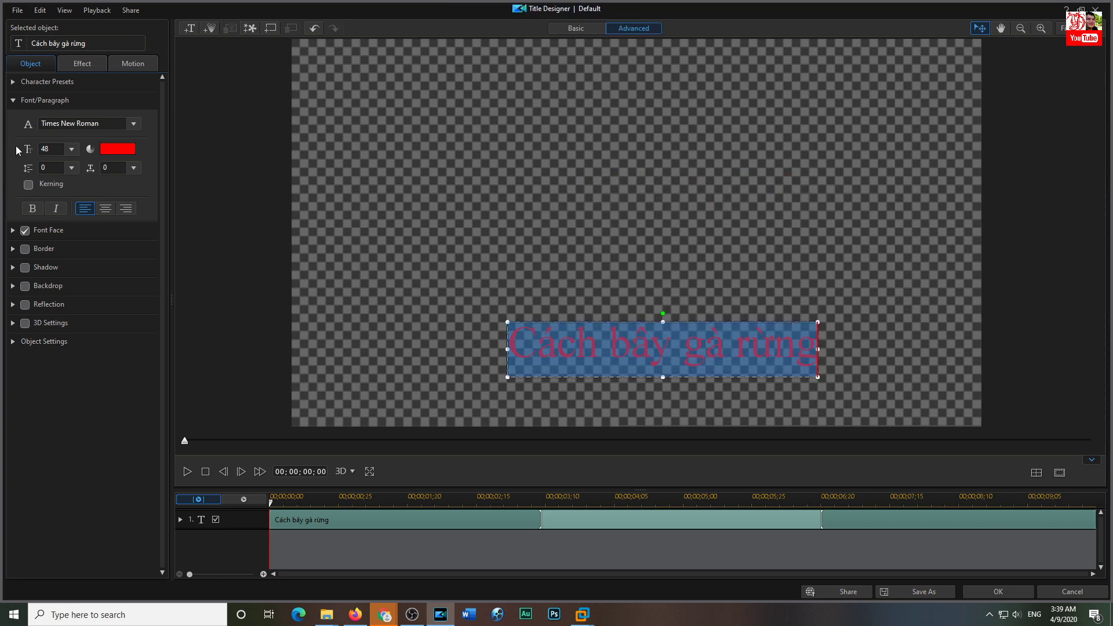
Step: Try the blue outlined character preset on the title
{"action": "left_click", "coordinate": [14, 83]}
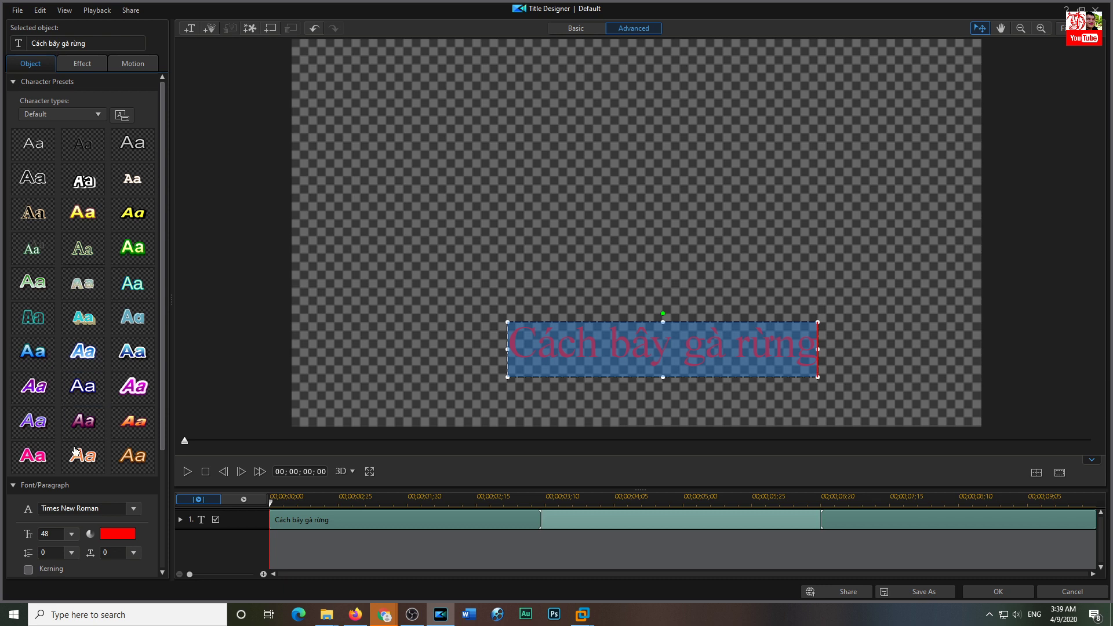
{"action": "scroll", "coordinate": [132, 387], "scroll_direction": "down", "scroll_amount": 1}
{"action": "left_click", "coordinate": [83, 299]}
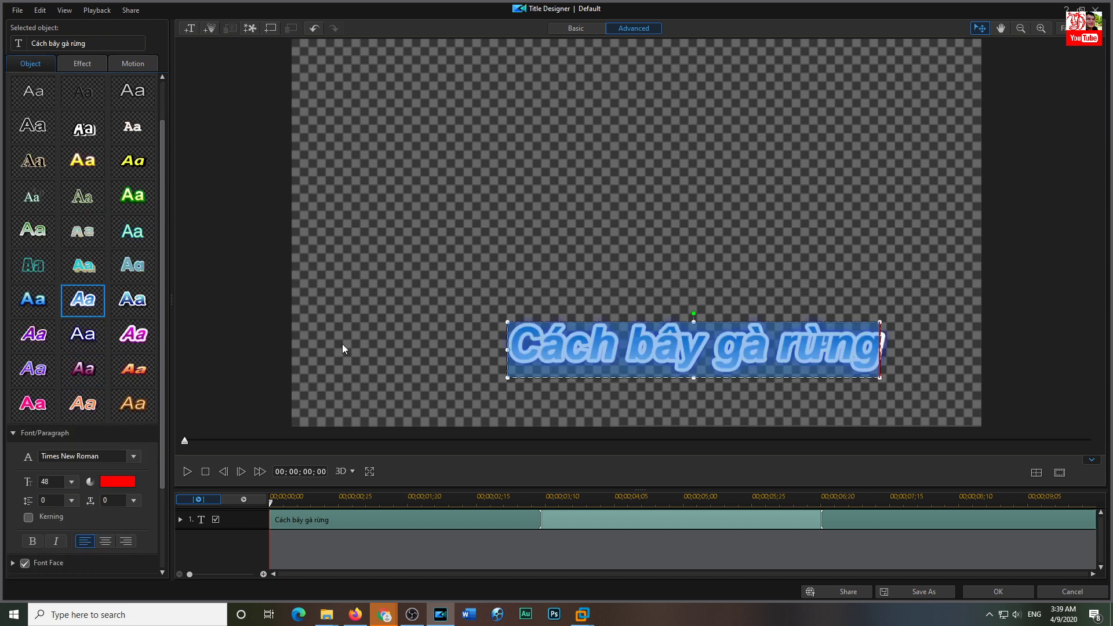
{"action": "left_click", "coordinate": [540, 356]}
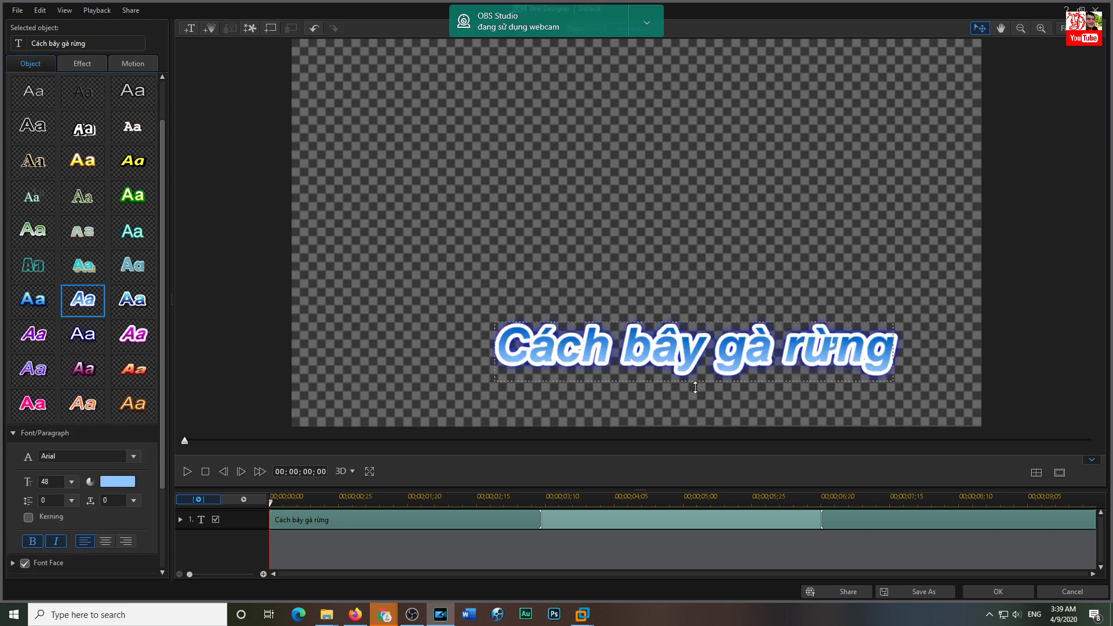
{"action": "left_click", "coordinate": [641, 388]}
Step: Apply the pink outlined preset for bold 48-point Arial, then recolour the lettering red
{"action": "key", "text": "ctrl+a"}
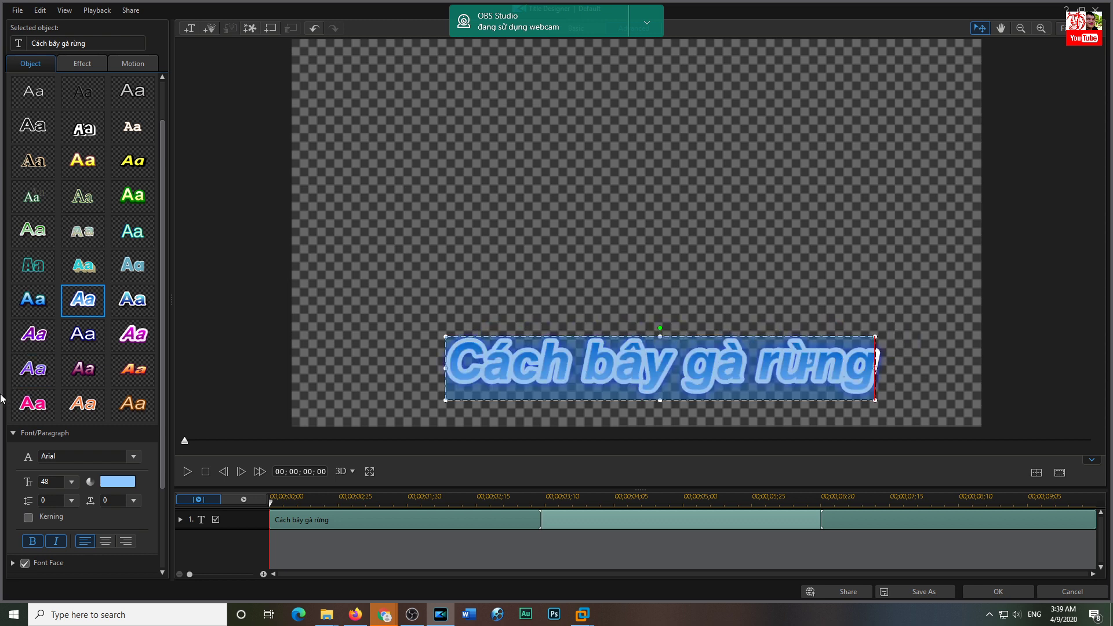
{"action": "left_click", "coordinate": [32, 404]}
{"action": "left_click", "coordinate": [124, 477]}
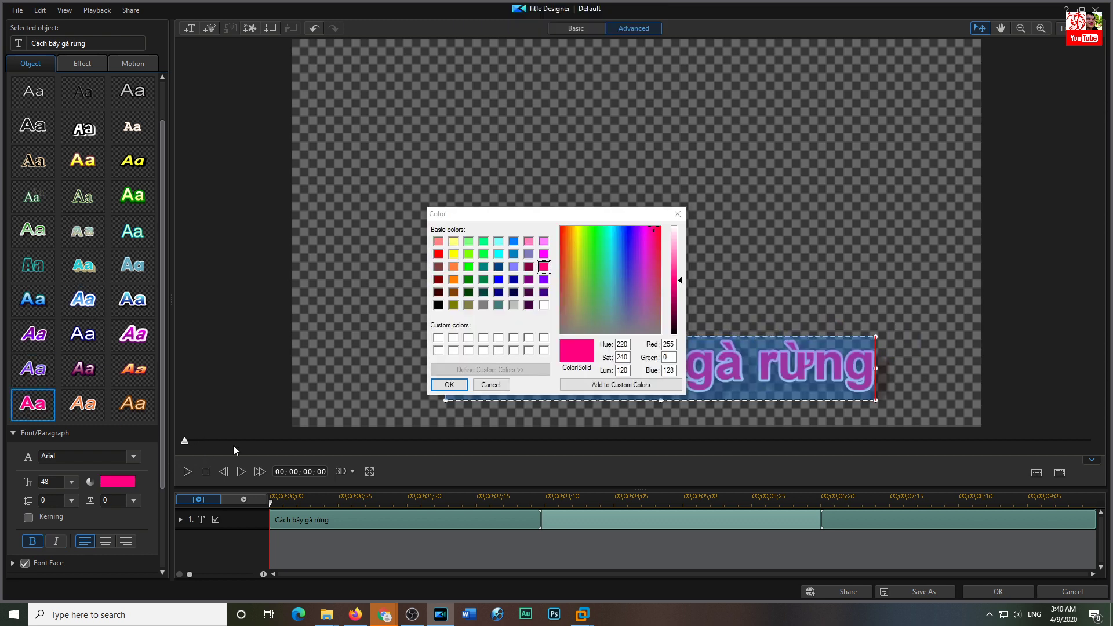
{"action": "left_click", "coordinate": [438, 254]}
{"action": "left_click", "coordinate": [449, 384]}
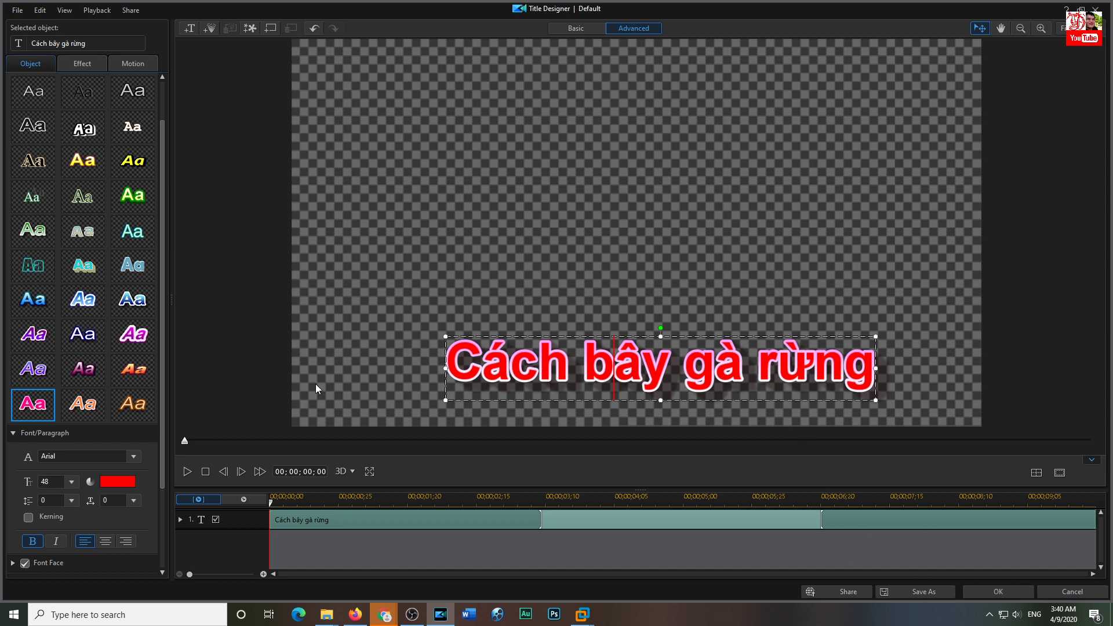
{"action": "key", "text": "ctrl+a"}
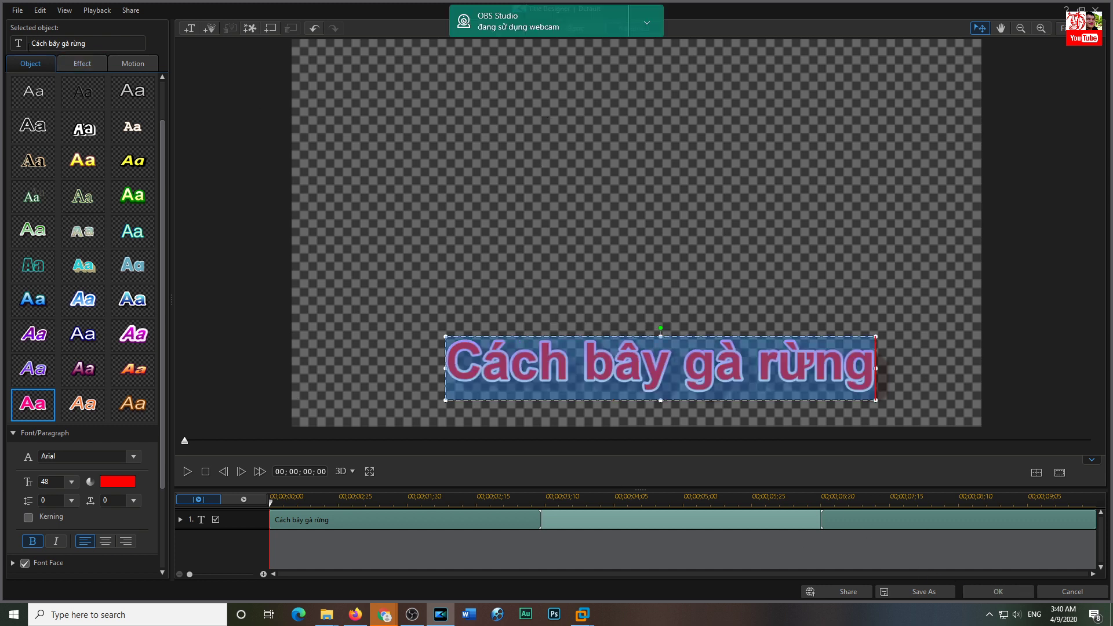
Step: Try the Amplify Vertical, Assembly Line and Beam Out - Down ending effects on the title
{"action": "left_click", "coordinate": [68, 65]}
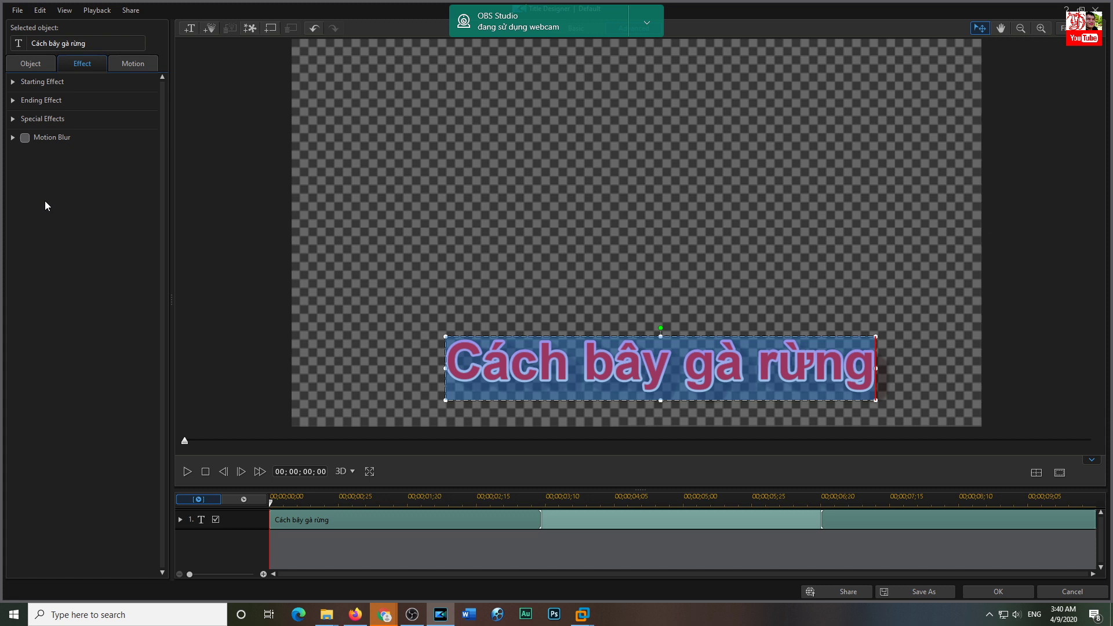
{"action": "left_click", "coordinate": [13, 100]}
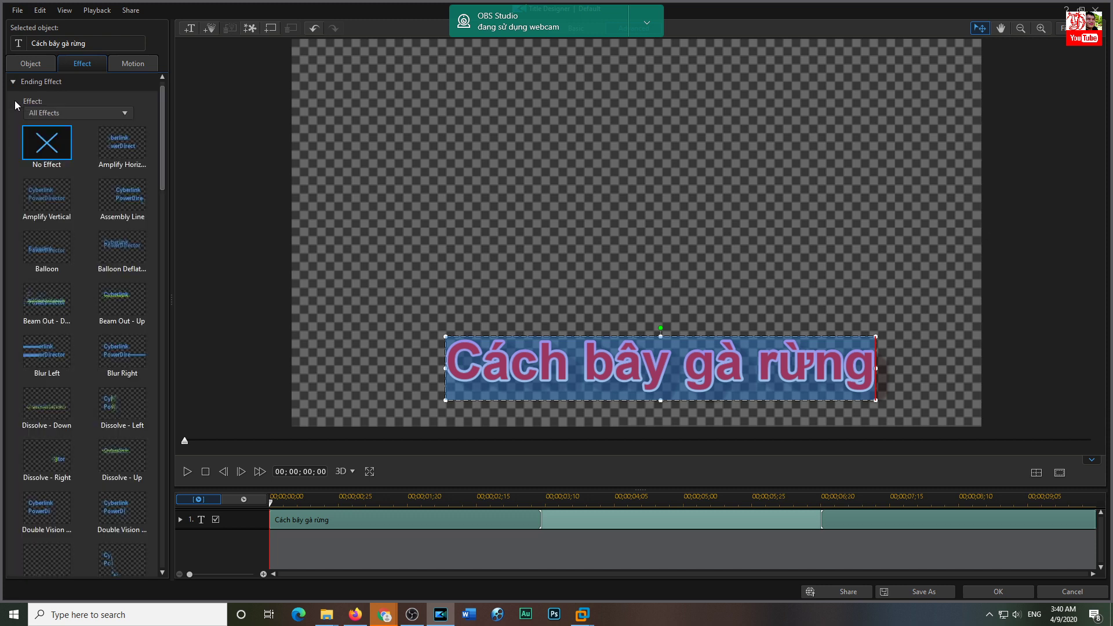
{"action": "left_click", "coordinate": [41, 187]}
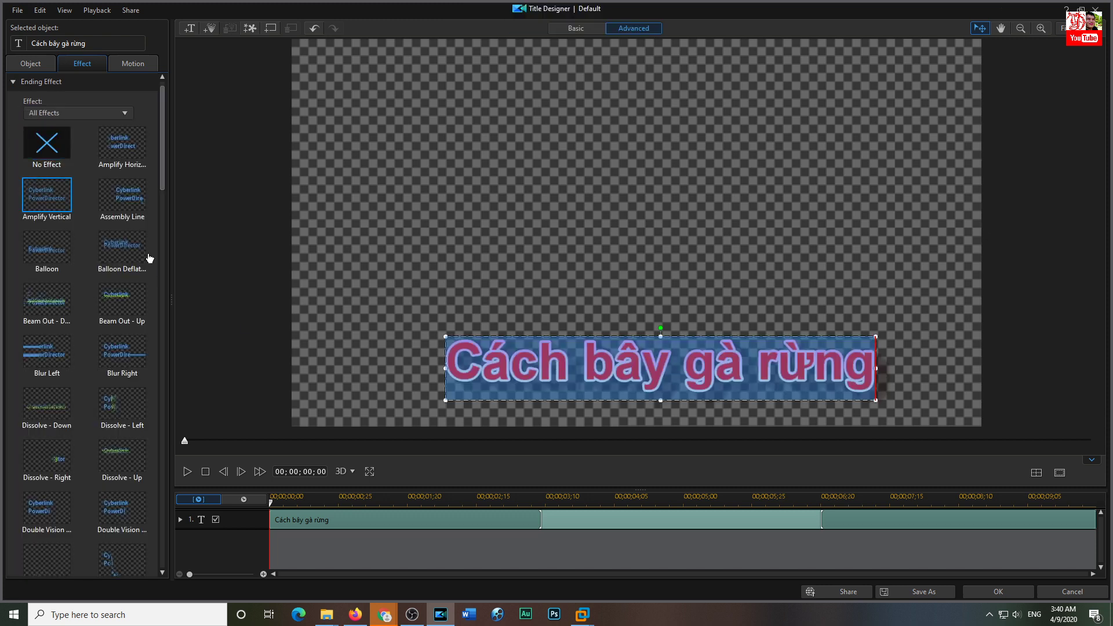
{"action": "left_click", "coordinate": [122, 196]}
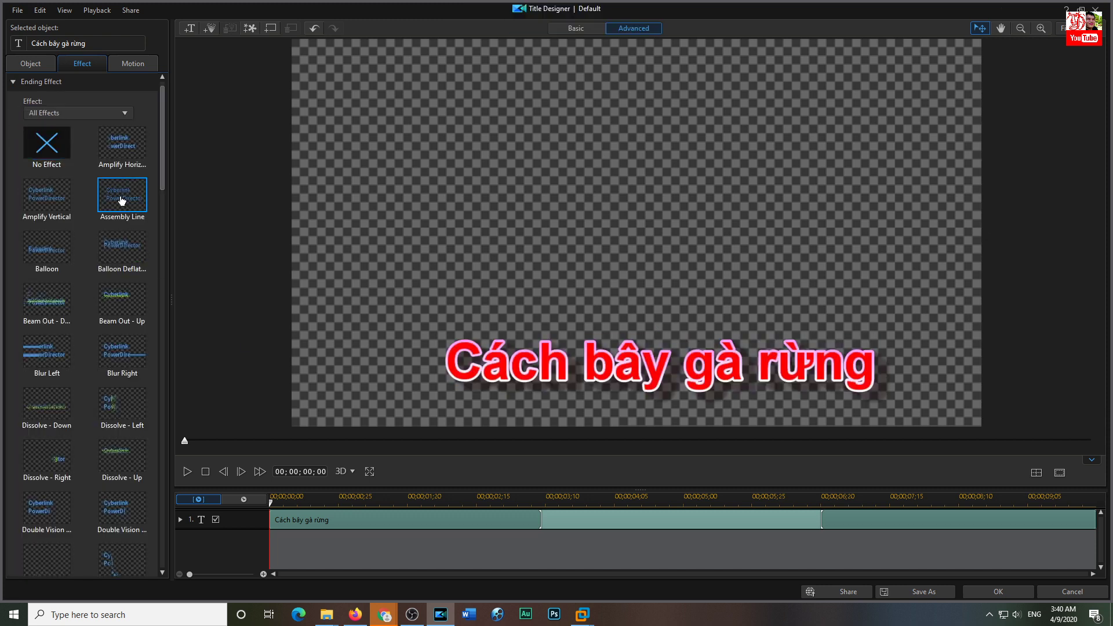
{"action": "left_click", "coordinate": [13, 83]}
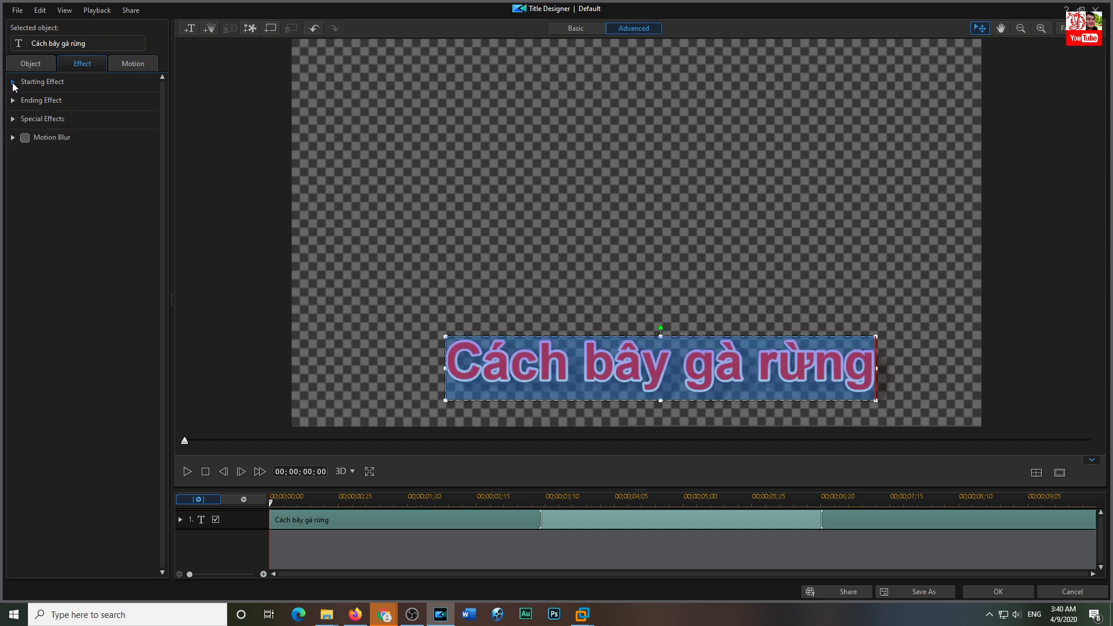
{"action": "left_click", "coordinate": [15, 102]}
{"action": "left_click", "coordinate": [14, 102]}
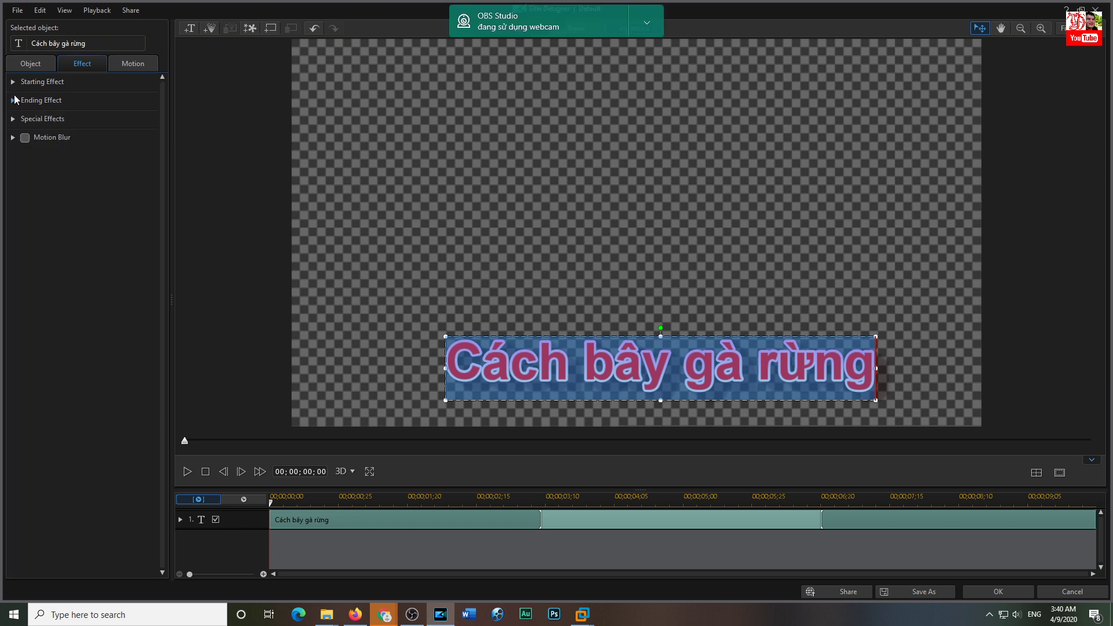
{"action": "left_click", "coordinate": [15, 103]}
{"action": "left_click", "coordinate": [61, 300]}
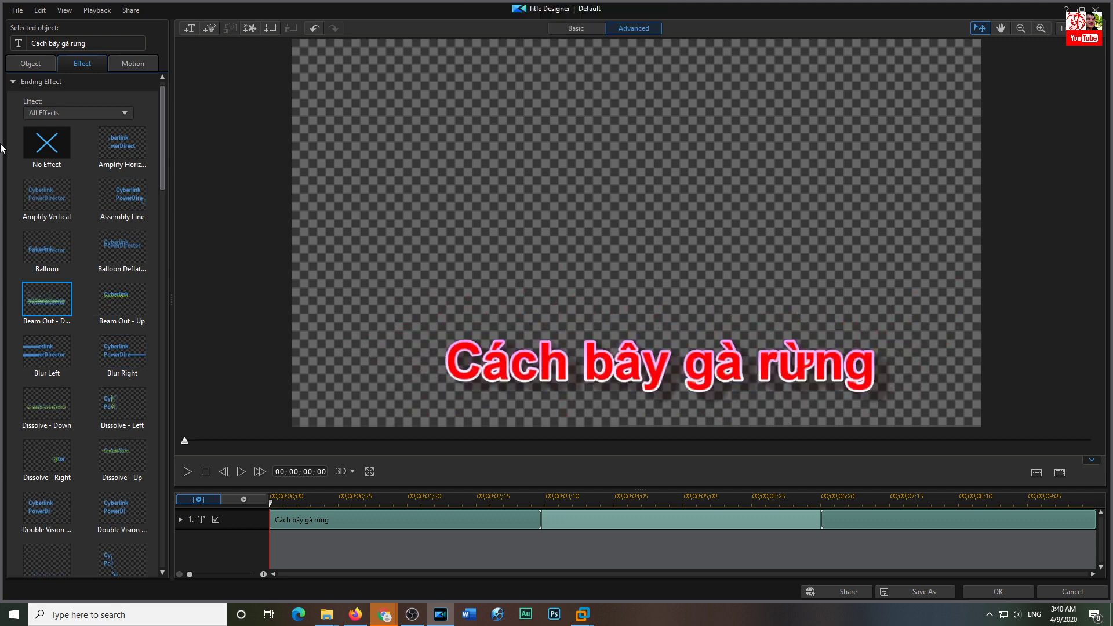
{"action": "left_click", "coordinate": [15, 83]}
Step: Preview an entrance effect from the starting-effect choices
{"action": "left_click", "coordinate": [14, 81]}
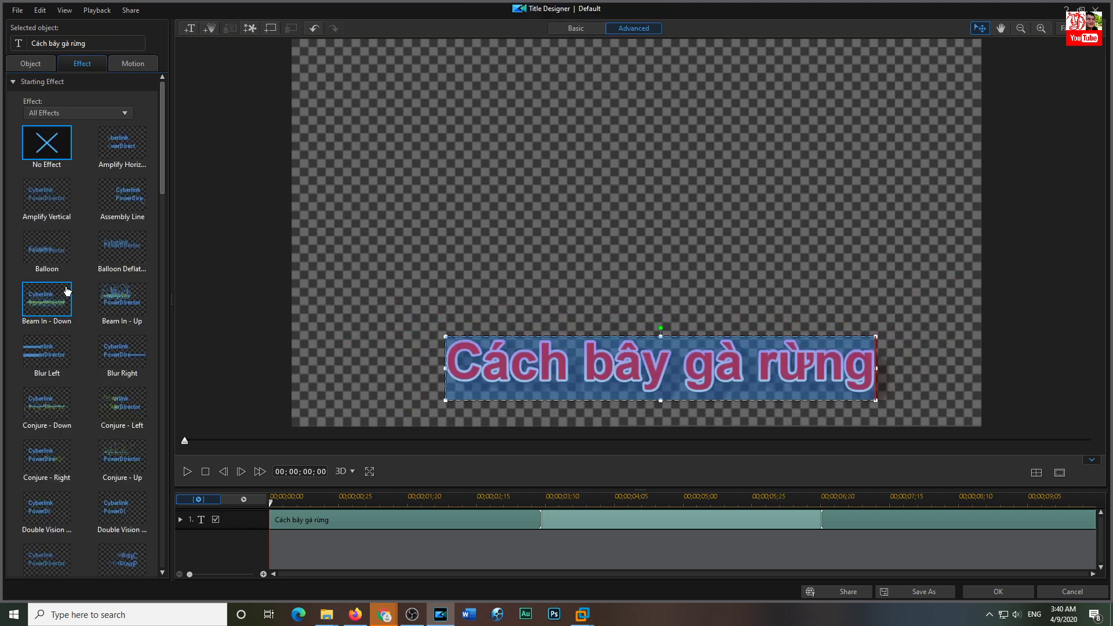
{"action": "left_click", "coordinate": [112, 301]}
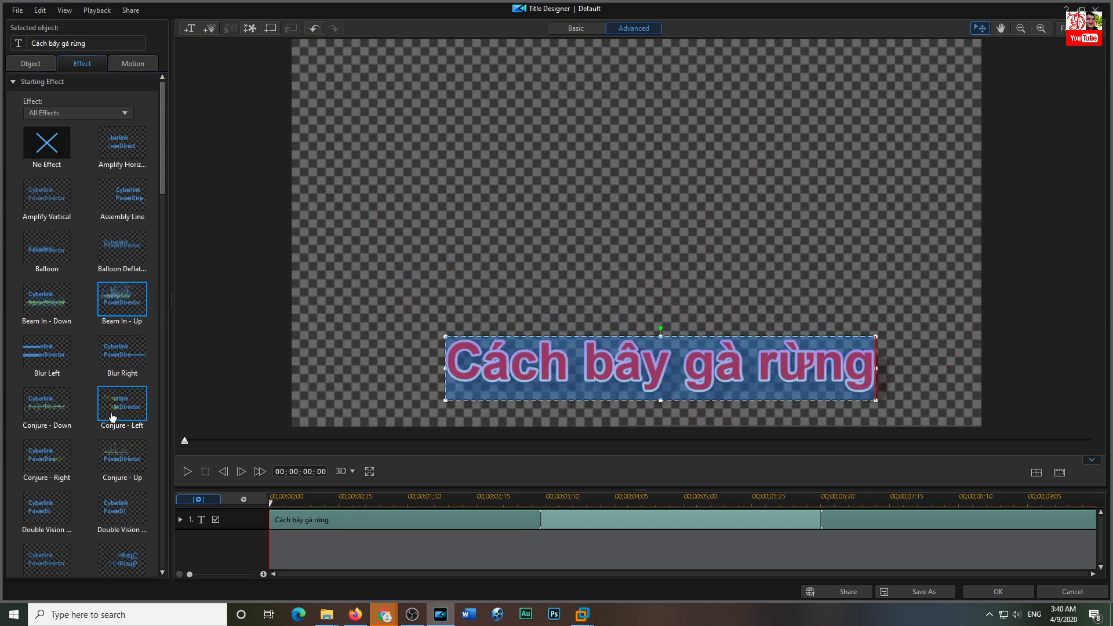
{"action": "scroll", "coordinate": [108, 430], "scroll_direction": "down", "scroll_amount": 1}
{"action": "scroll", "coordinate": [23, 185], "scroll_direction": "up", "scroll_amount": 1}
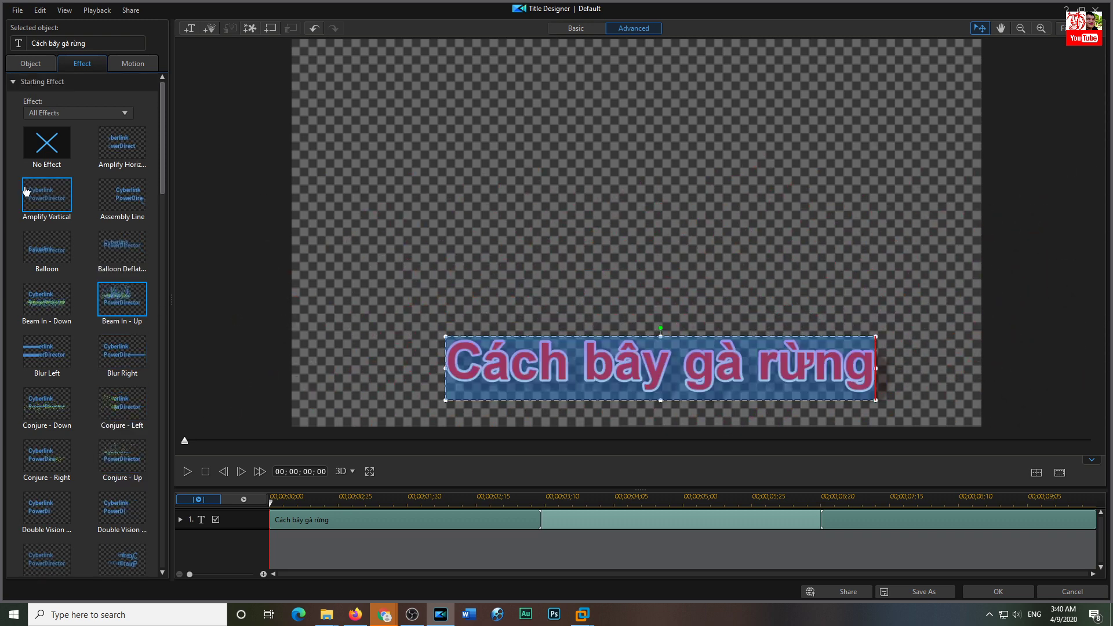
{"action": "left_click", "coordinate": [13, 83]}
Step: Set the title's ending effect to Assembly Line
{"action": "left_click", "coordinate": [13, 101]}
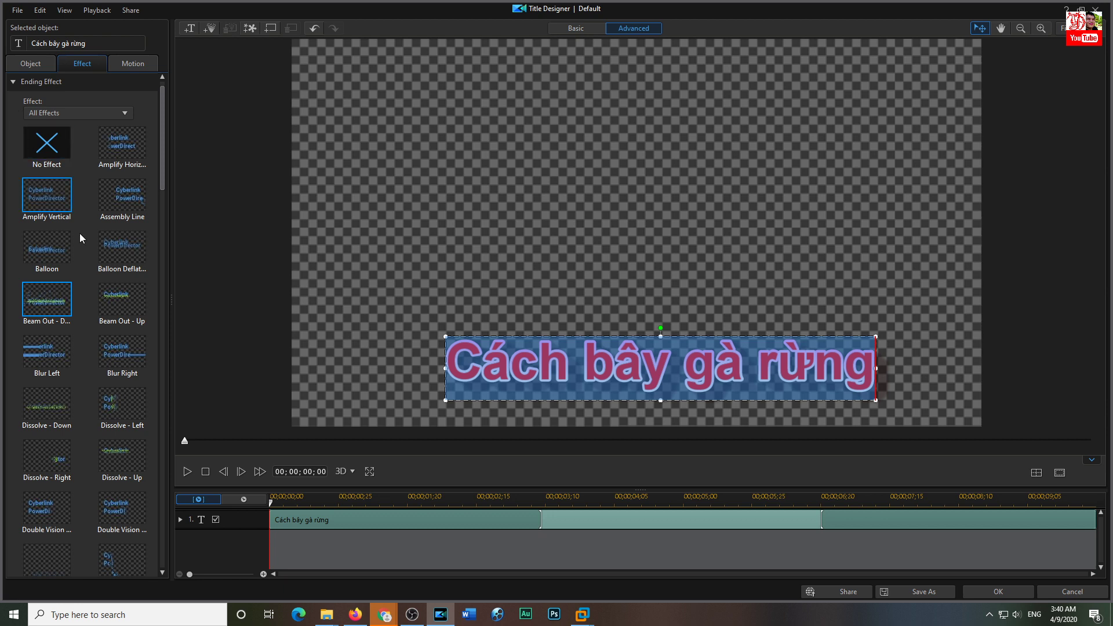
{"action": "scroll", "coordinate": [149, 366], "scroll_direction": "down", "scroll_amount": 3}
{"action": "scroll", "coordinate": [148, 366], "scroll_direction": "down", "scroll_amount": 2}
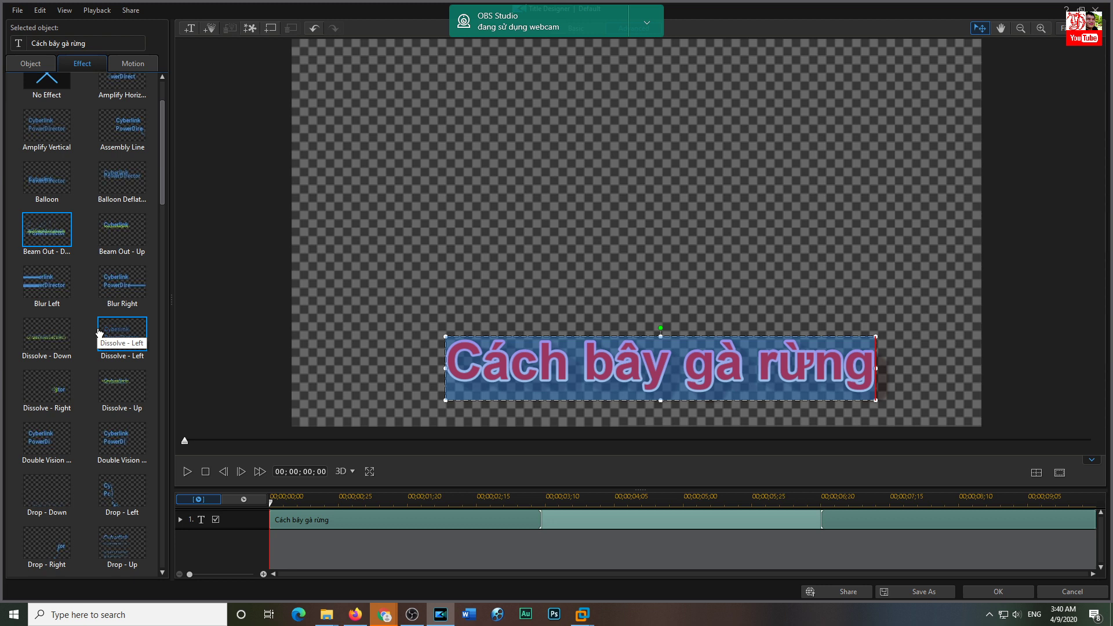
{"action": "scroll", "coordinate": [96, 326], "scroll_direction": "up", "scroll_amount": 5}
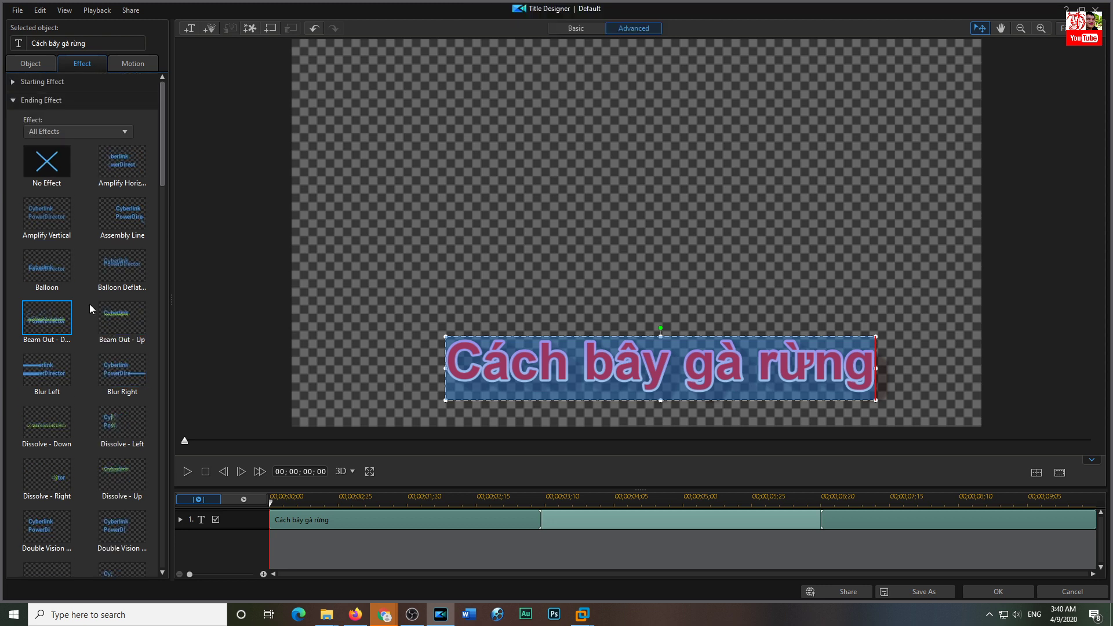
{"action": "left_click", "coordinate": [100, 206]}
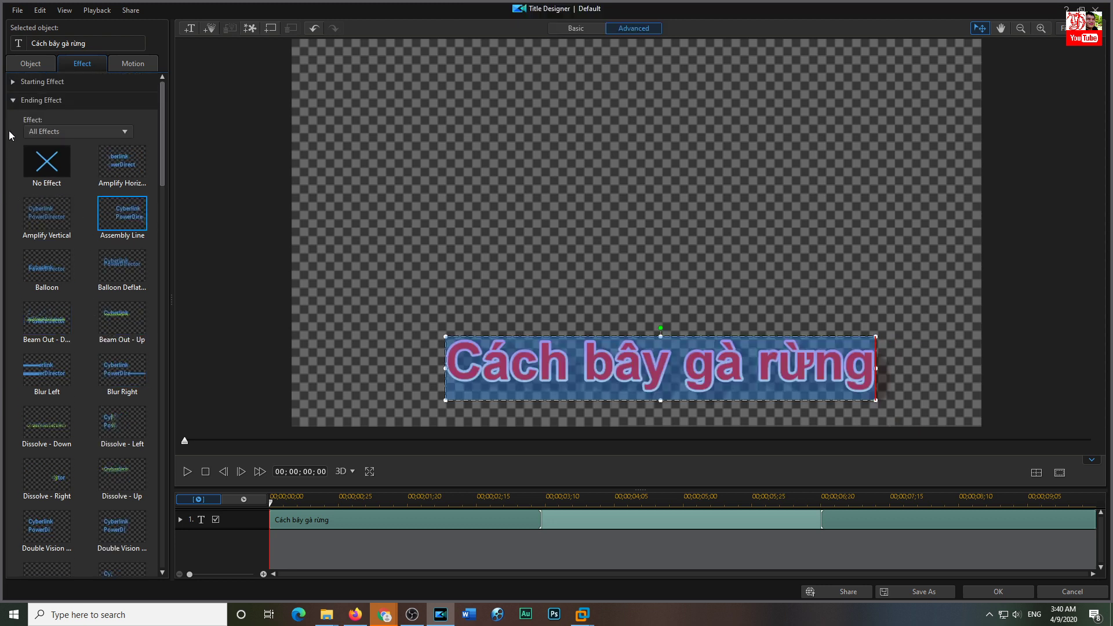
{"action": "left_click", "coordinate": [14, 100]}
Step: Set the starting effect to Double Vision and bring up Save As Template
{"action": "left_click", "coordinate": [13, 82]}
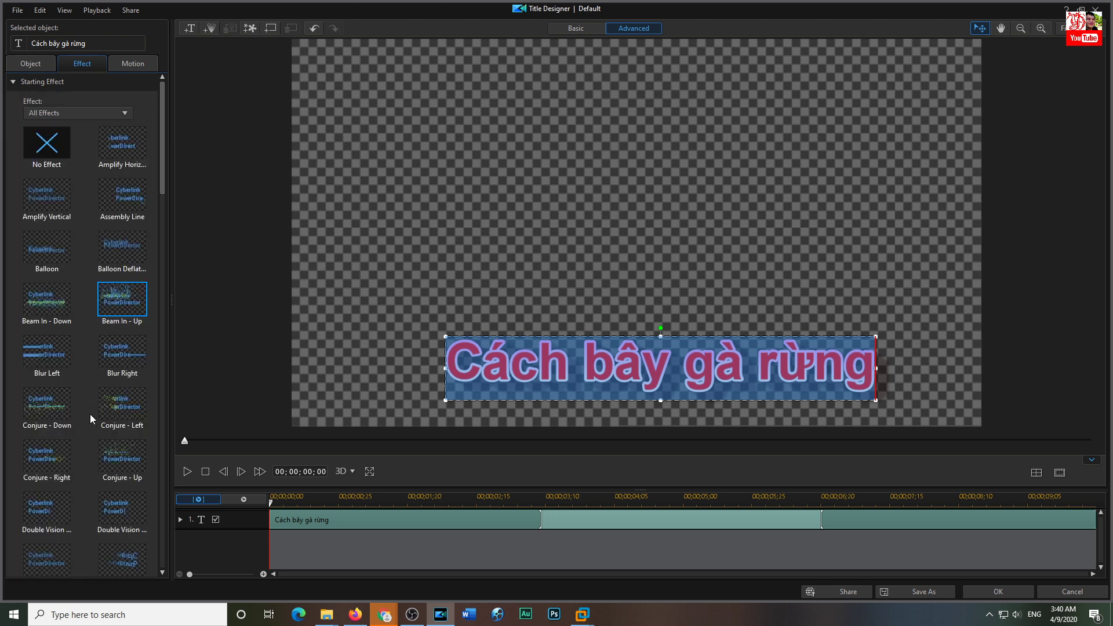
{"action": "scroll", "coordinate": [89, 414], "scroll_direction": "down", "scroll_amount": 2}
{"action": "left_click", "coordinate": [46, 475]}
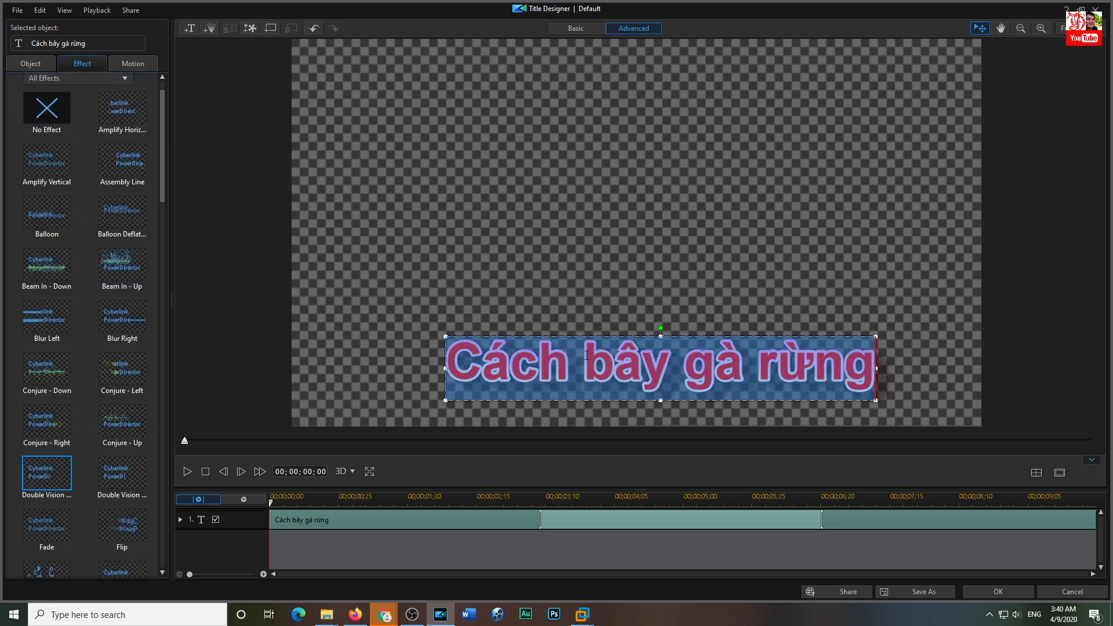
{"action": "left_click", "coordinate": [979, 594]}
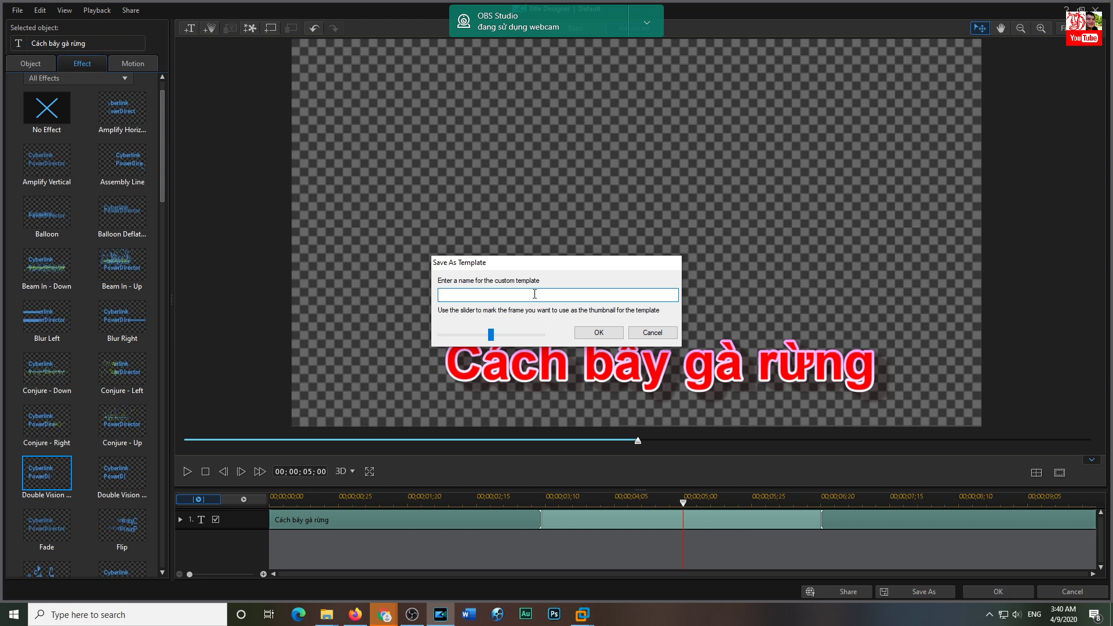
Step: Save the styled title as a custom template named 'Ga'
{"action": "left_click", "coordinate": [655, 332]}
{"action": "left_click", "coordinate": [991, 593]}
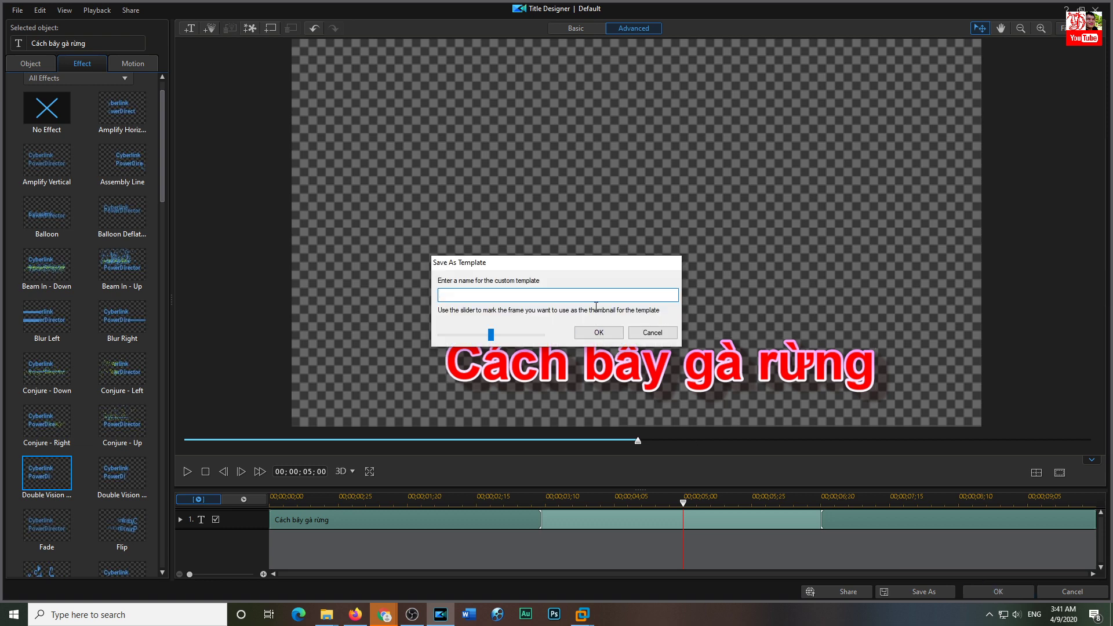
{"action": "type", "text": "Ga"}
{"action": "key", "text": "Return"}
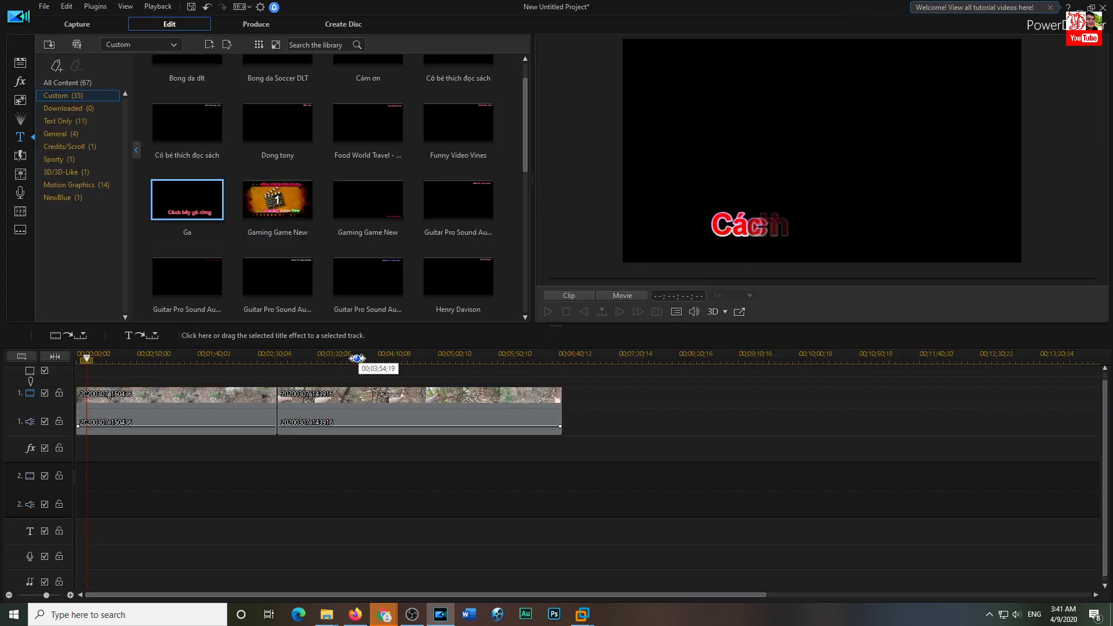
Step: Filter the title library to Custom templates and search for 'ga'
{"action": "left_click", "coordinate": [73, 83]}
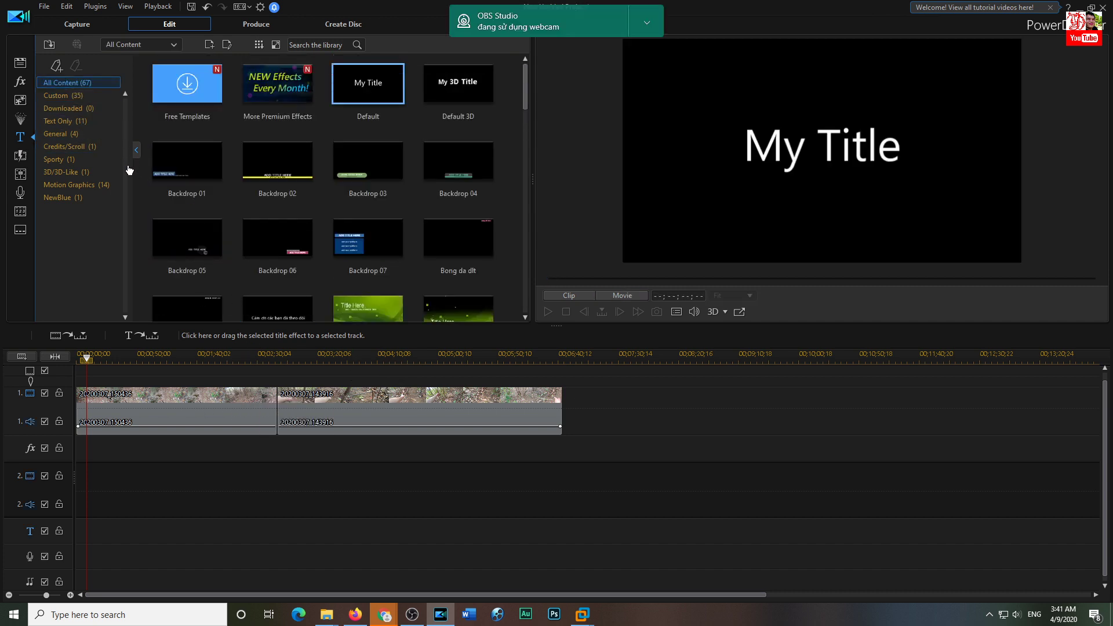
{"action": "left_click", "coordinate": [61, 95]}
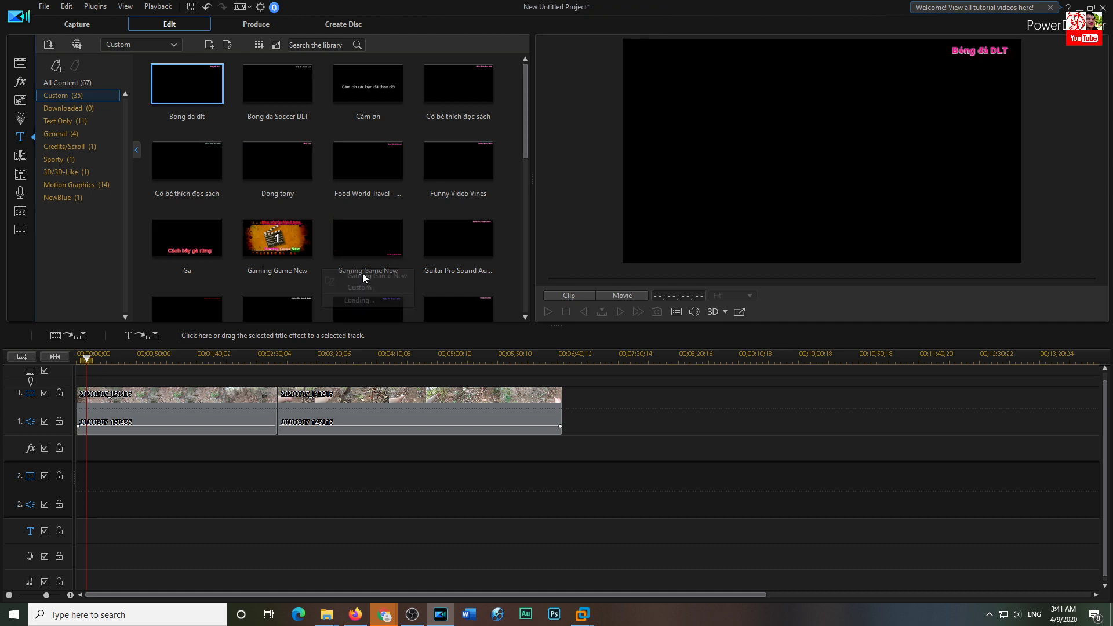
{"action": "left_click", "coordinate": [336, 46]}
{"action": "type", "text": "ba"}
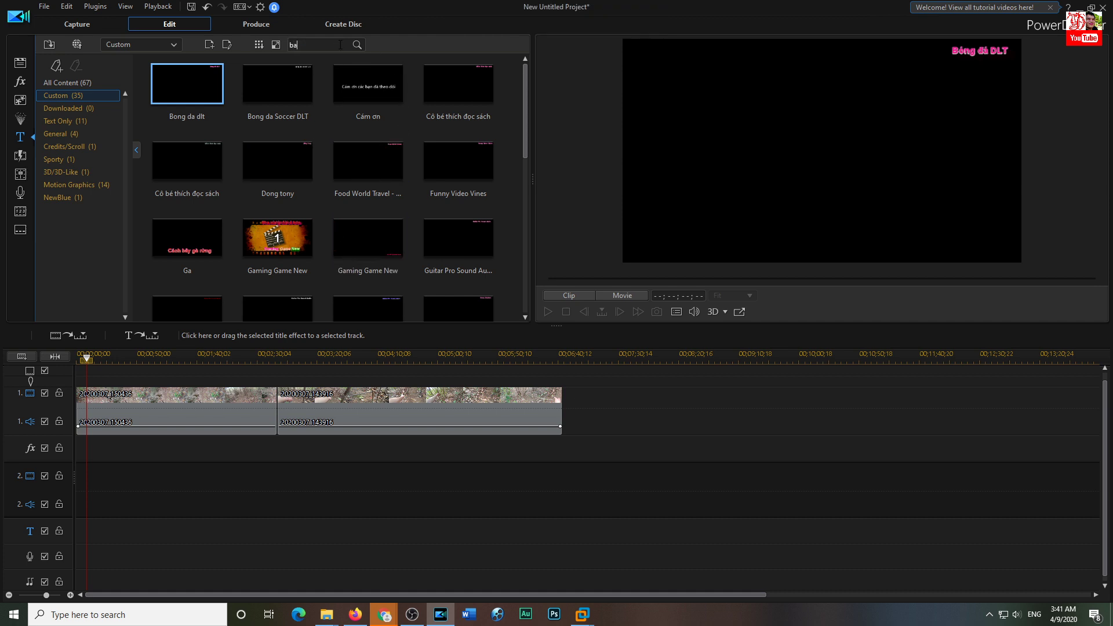
{"action": "type", "text": "y"}
{"action": "key", "text": "ctrl+a"}
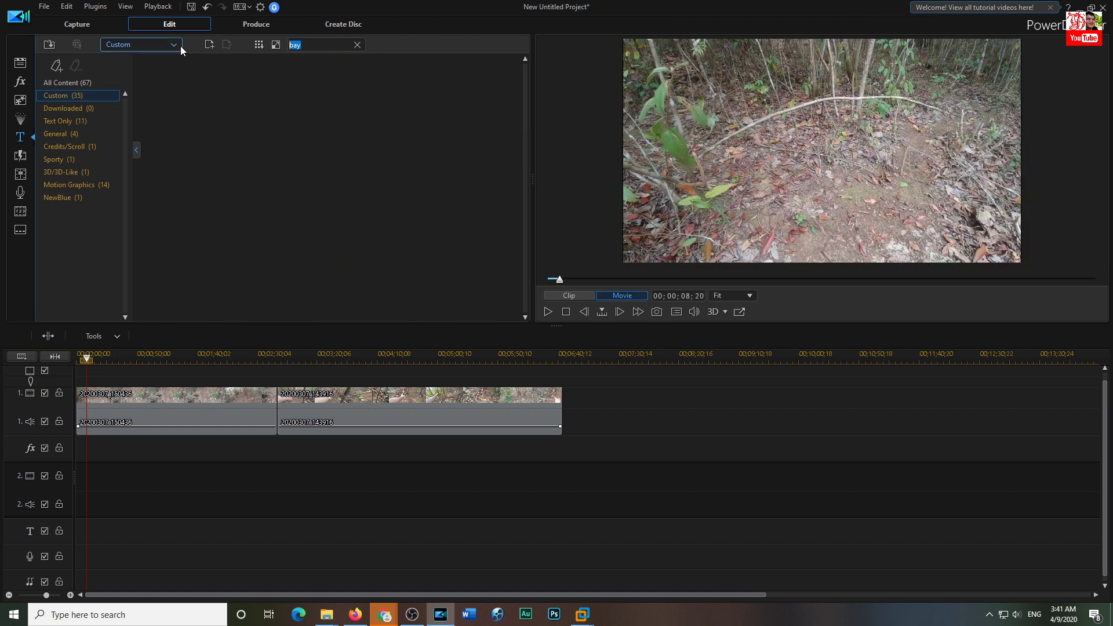
{"action": "type", "text": "g"}
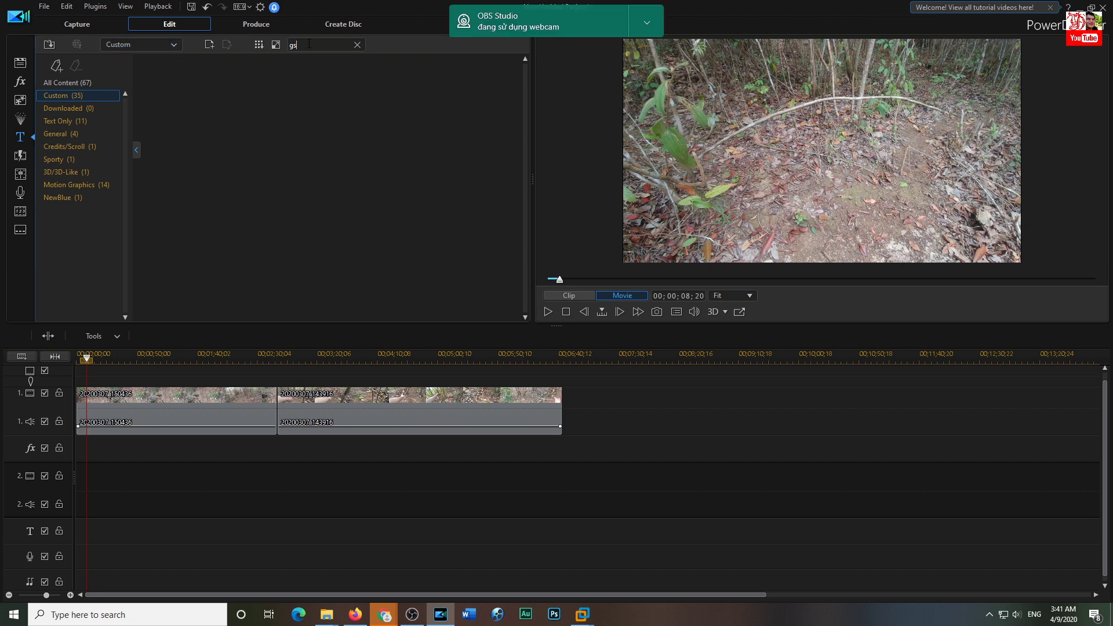
{"action": "type", "text": "a"}
Step: Place the Ga title on track 2 at 0:00, preview it, then go to the Subtitle Room at 00;00;22;04
{"action": "left_click_drag", "start_coordinate": [187, 84], "coordinate": [89, 478]}
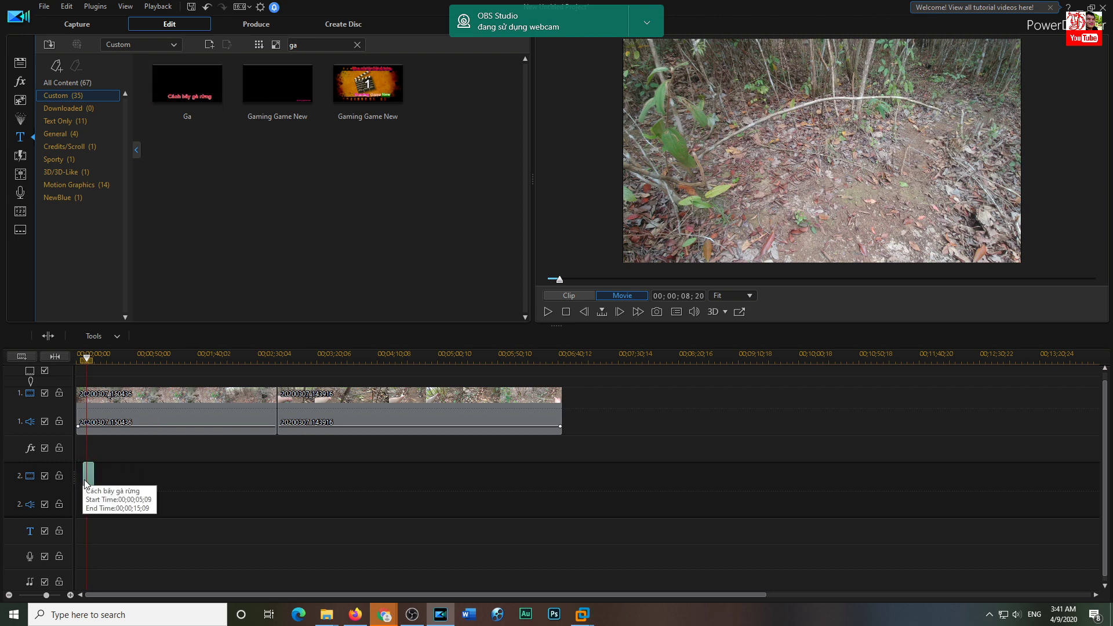
{"action": "left_click", "coordinate": [81, 358]}
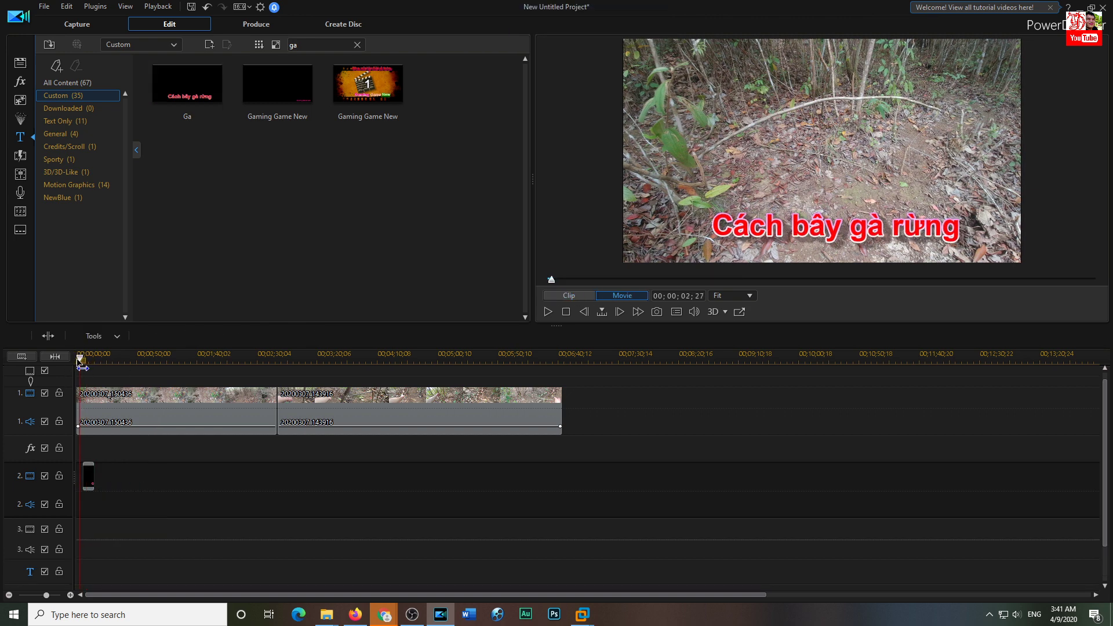
{"action": "left_click", "coordinate": [548, 312]}
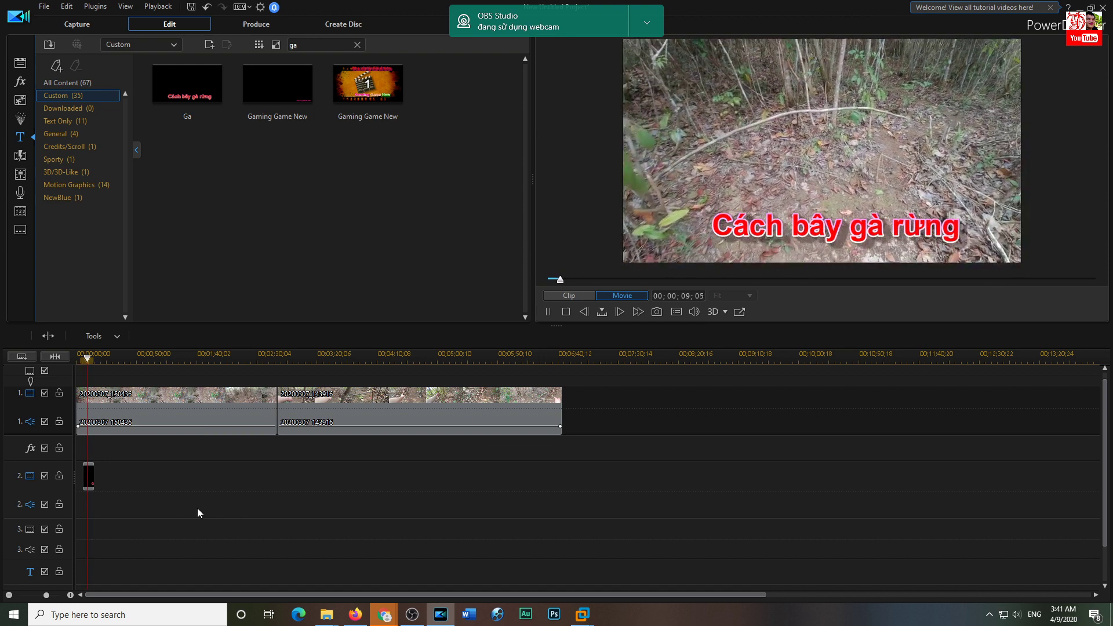
{"action": "left_click", "coordinate": [102, 355]}
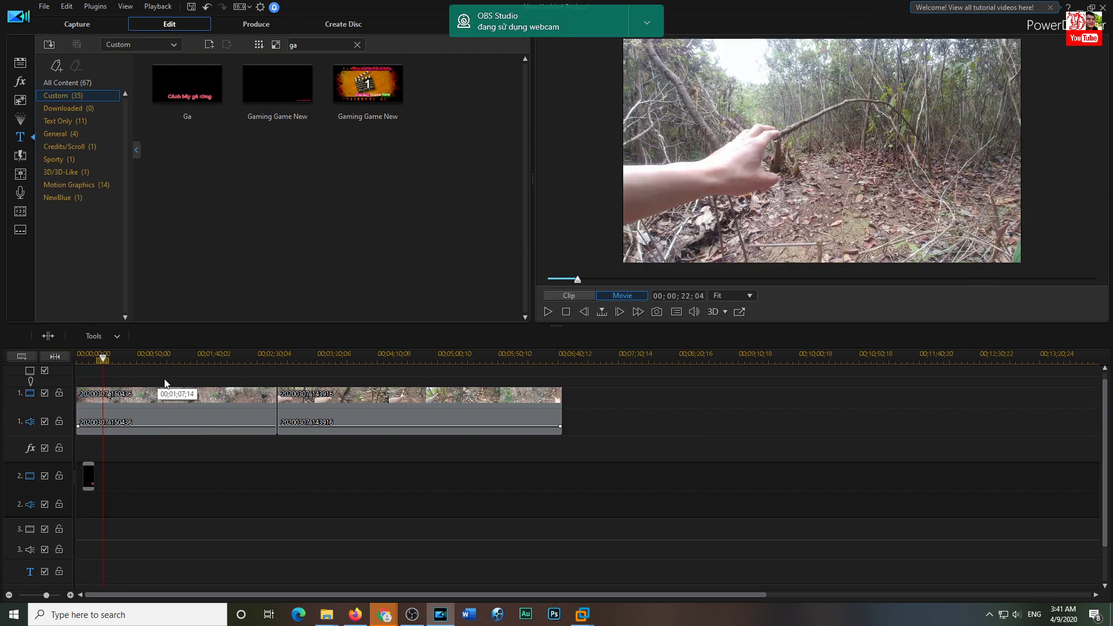
{"action": "left_click", "coordinate": [20, 229]}
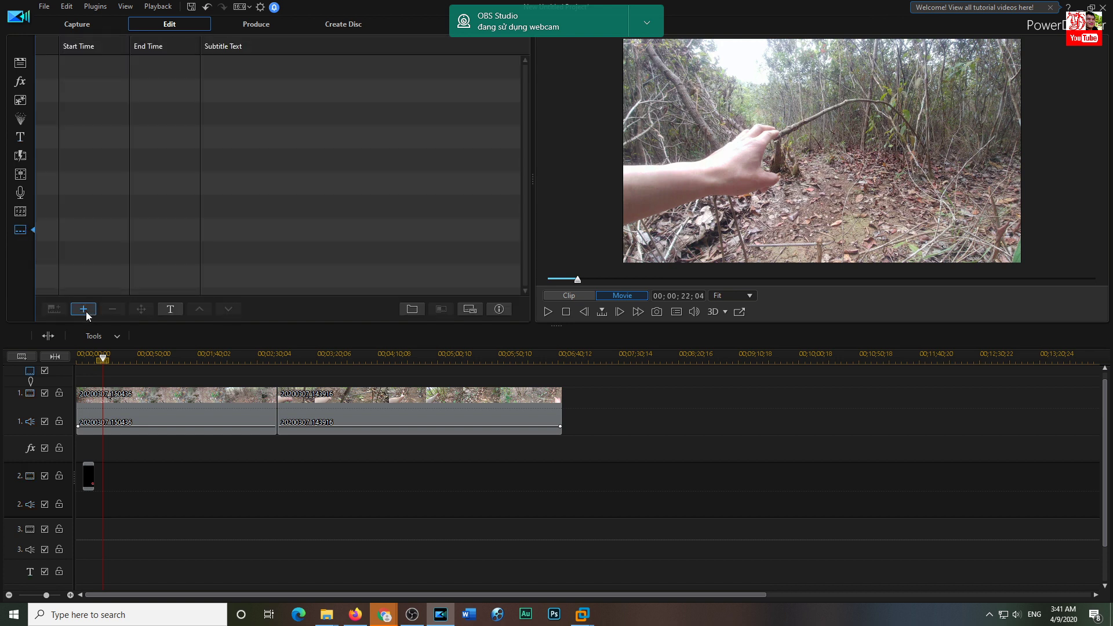
Step: Add a subtitle 'Hướng dẫn cách bẫy gà rừng' running 00:00:22:04–00:00:32:04
{"action": "left_click", "coordinate": [84, 311]}
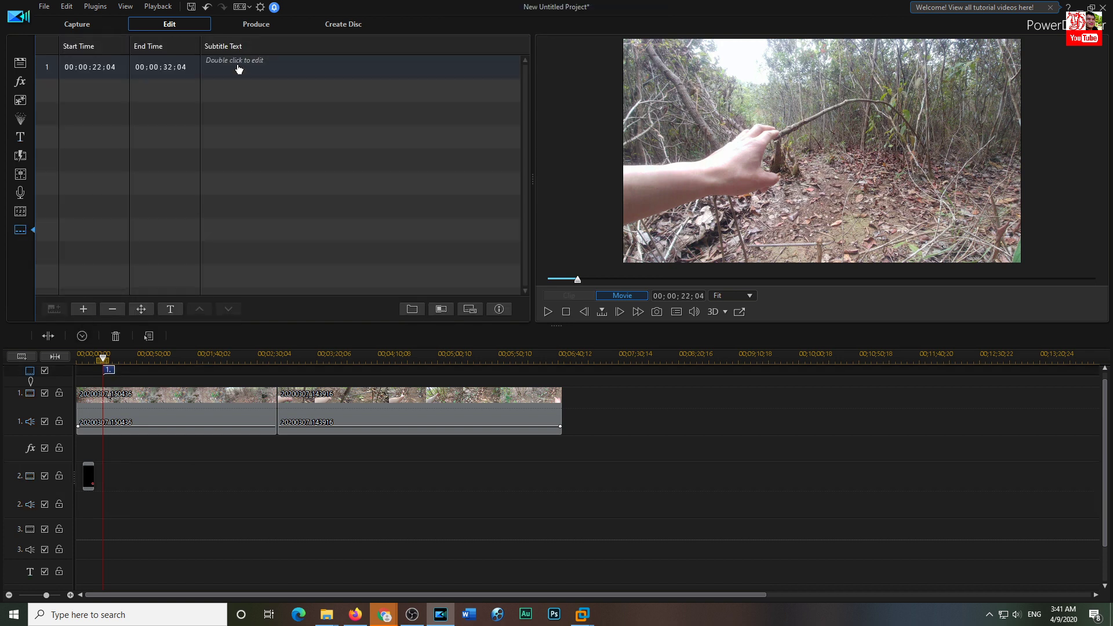
{"action": "double_click", "coordinate": [238, 69]}
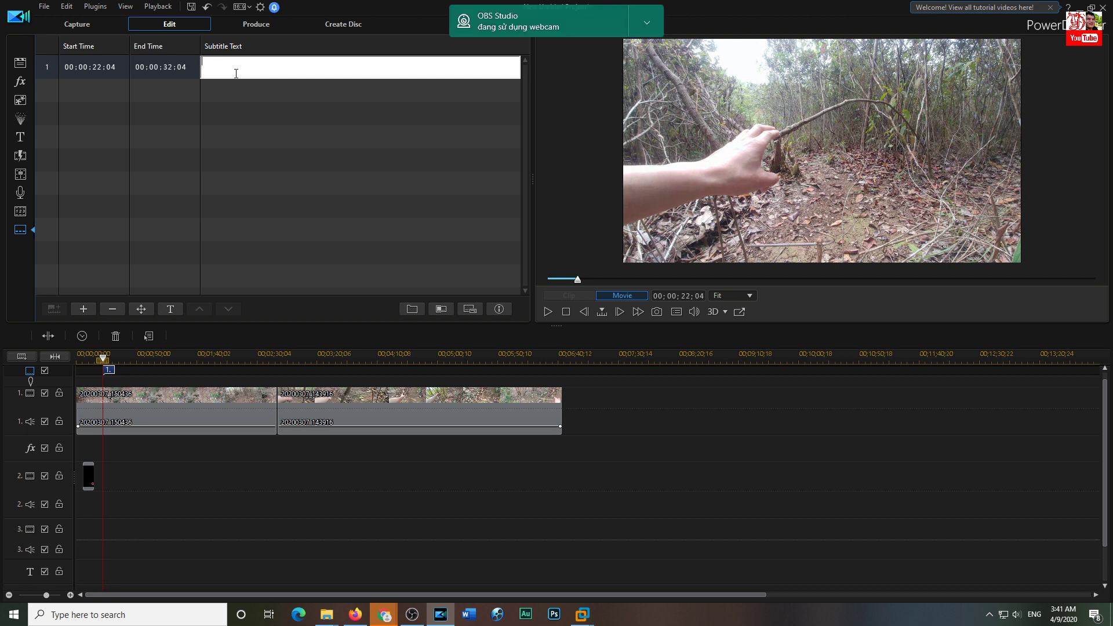
{"action": "type", "text": "Hướn"}
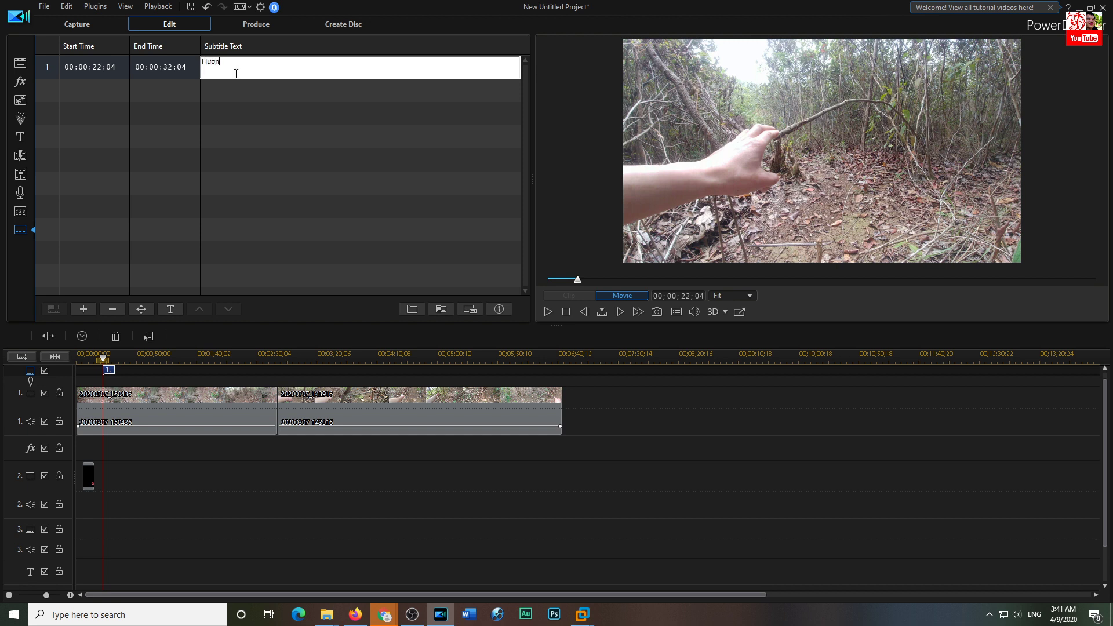
{"action": "type", "text": "g dẫn cách "}
{"action": "type", "text": "bẫy hg"}
{"action": "key", "text": "BackSpace"}
{"action": "type", "text": "g"}
{"action": "key", "text": "BackSpace"}
{"action": "type", "text": "gagf"}
{"action": "key", "text": "BackSpace"}
{"action": "key", "text": "BackSpace"}
{"action": "type", "text": "ưn"}
{"action": "left_click", "coordinate": [353, 482]}
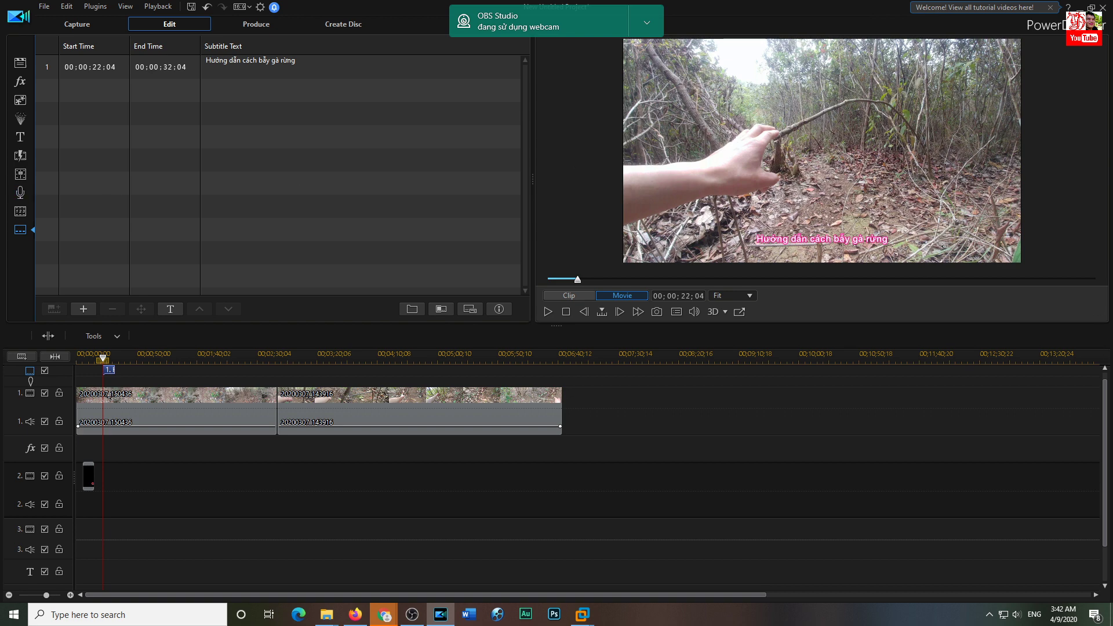
{"action": "key", "text": "alt+Tab"}
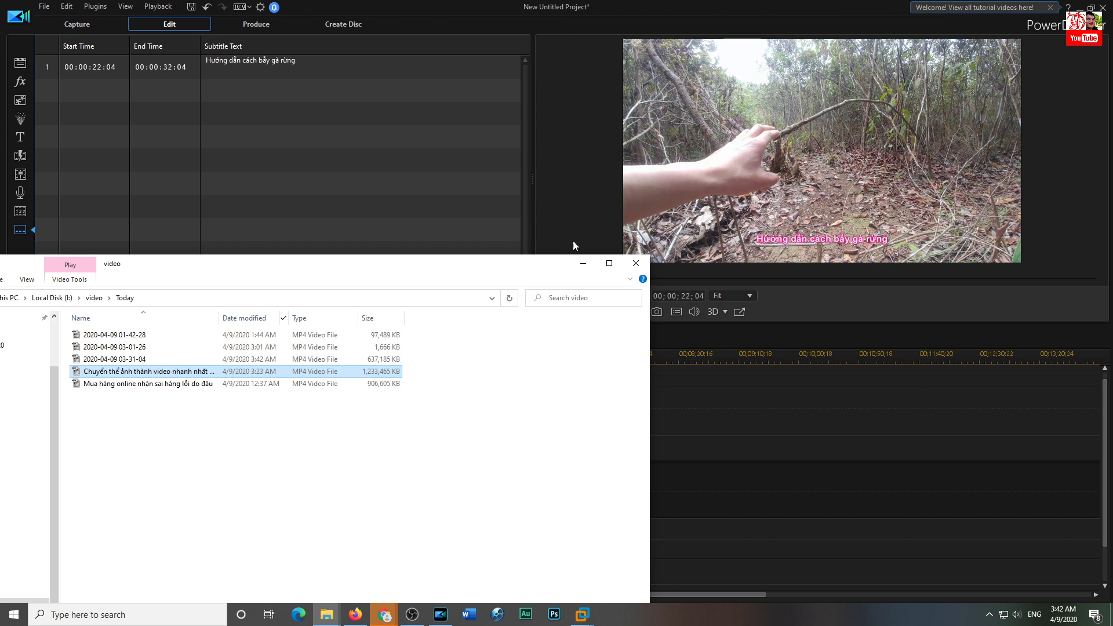
Step: Show This PC's drive list in File Explorer and move the window to the left
{"action": "left_click_drag", "start_coordinate": [394, 270], "coordinate": [534, 113]}
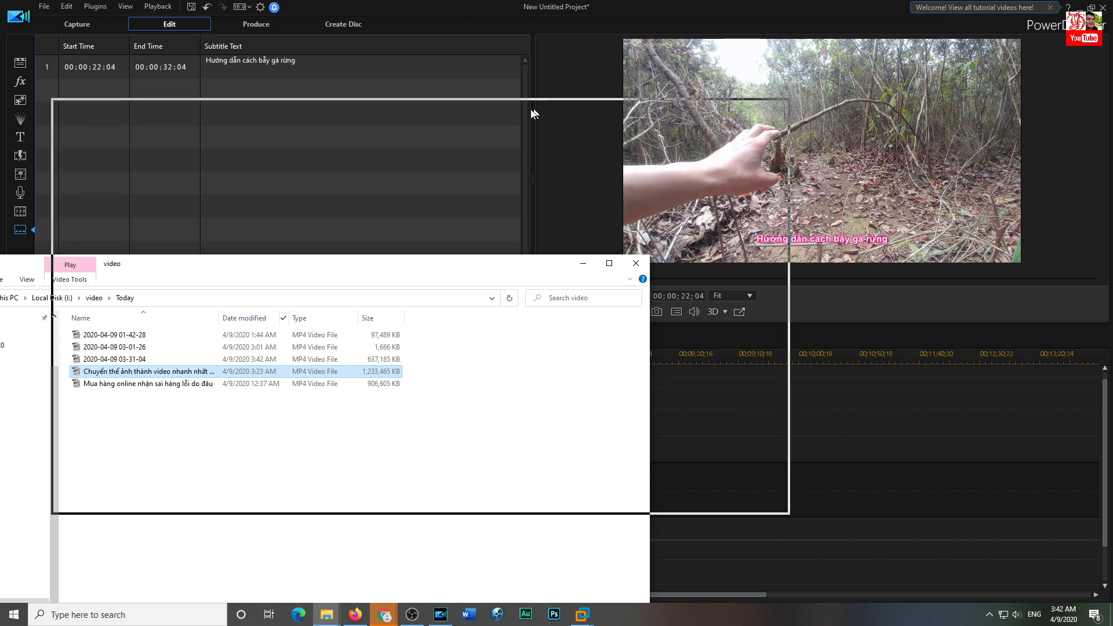
{"action": "left_click", "coordinate": [119, 255]}
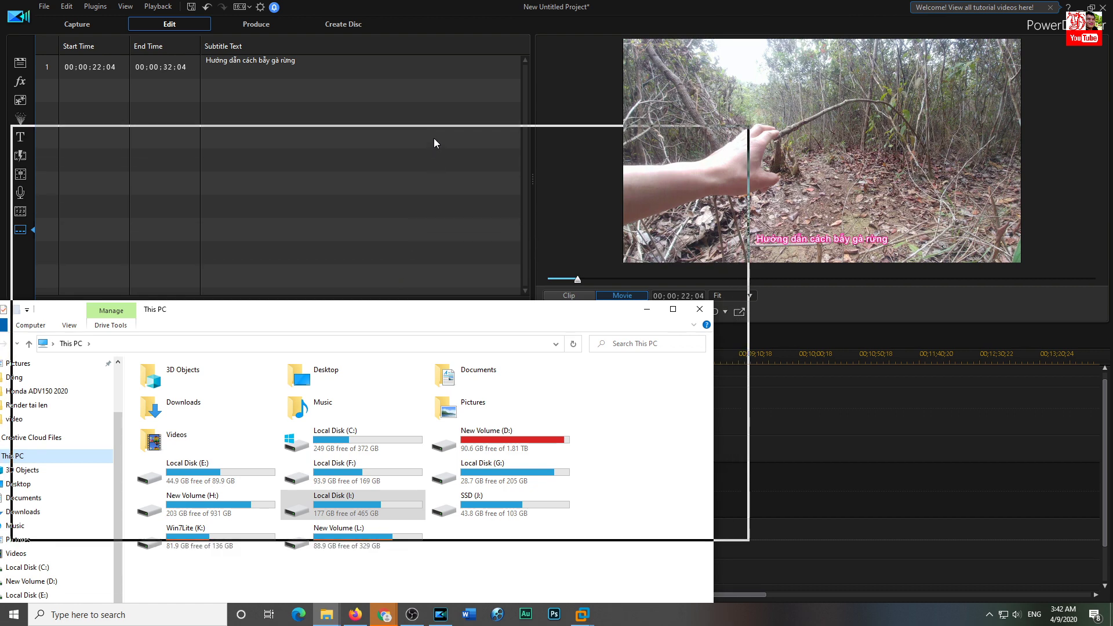
{"action": "left_click_drag", "start_coordinate": [410, 229], "coordinate": [417, 108]}
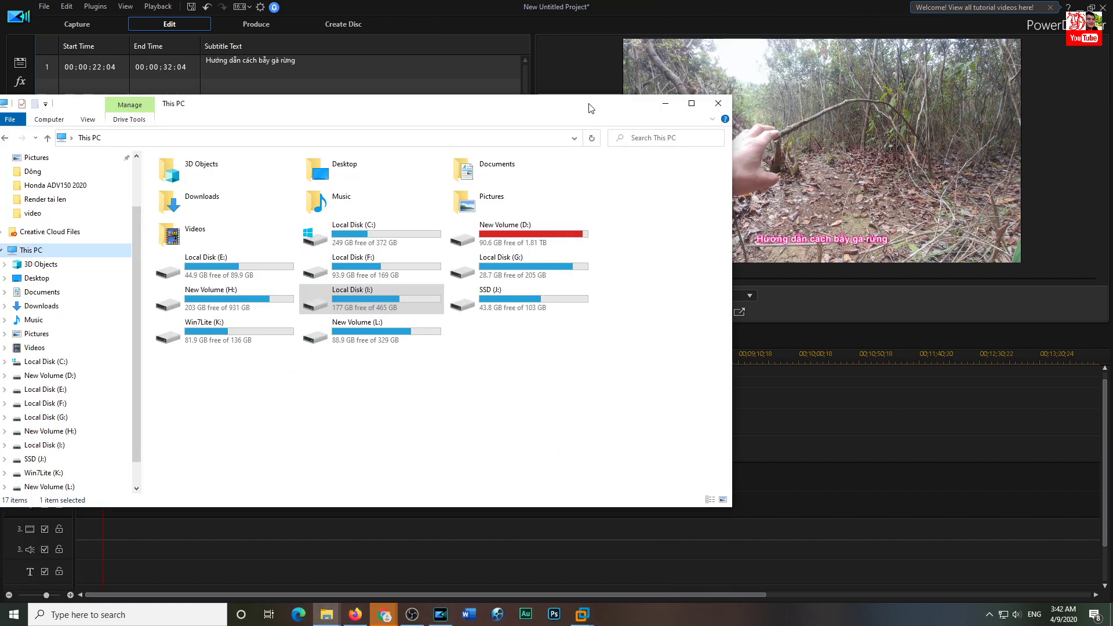
{"action": "left_click_drag", "start_coordinate": [568, 111], "coordinate": [574, 107]}
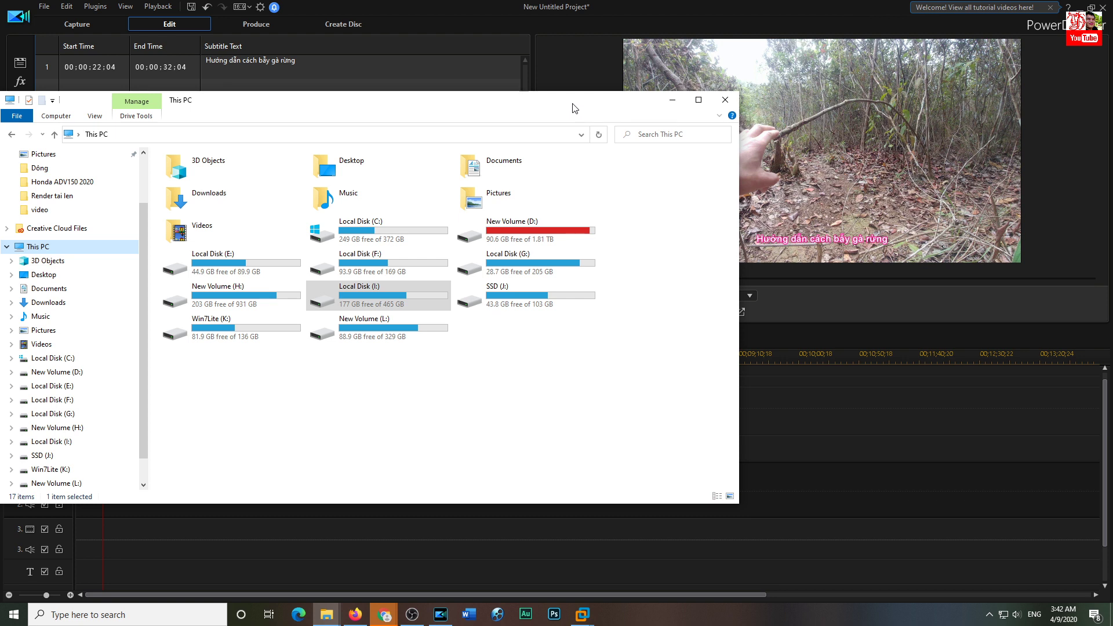
{"action": "left_click_drag", "start_coordinate": [574, 108], "coordinate": [553, 118]}
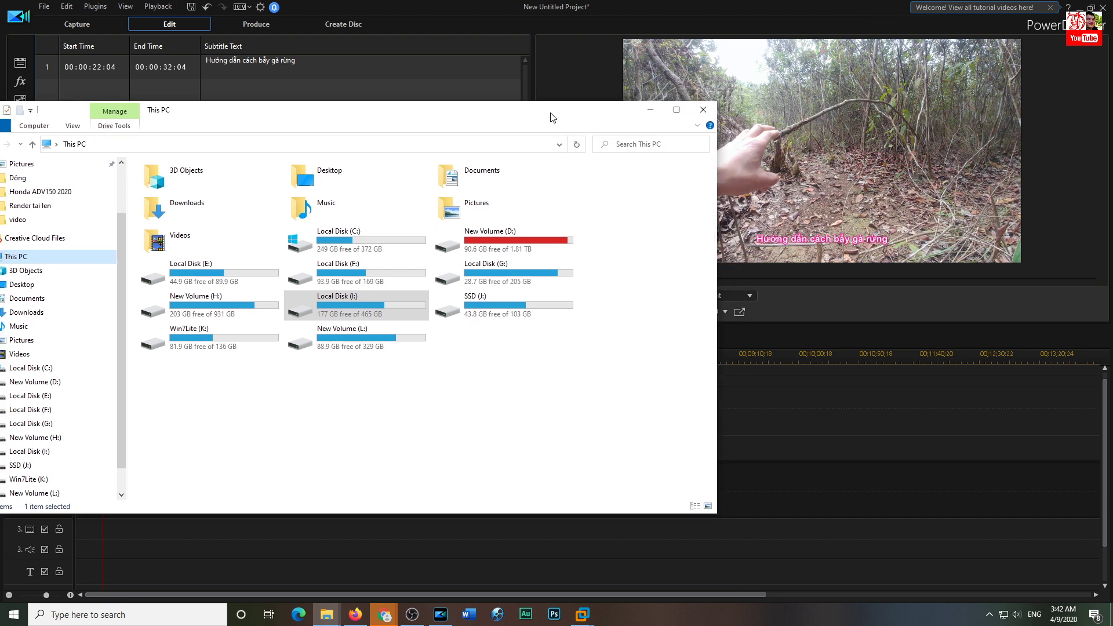
{"action": "left_click", "coordinate": [521, 380]}
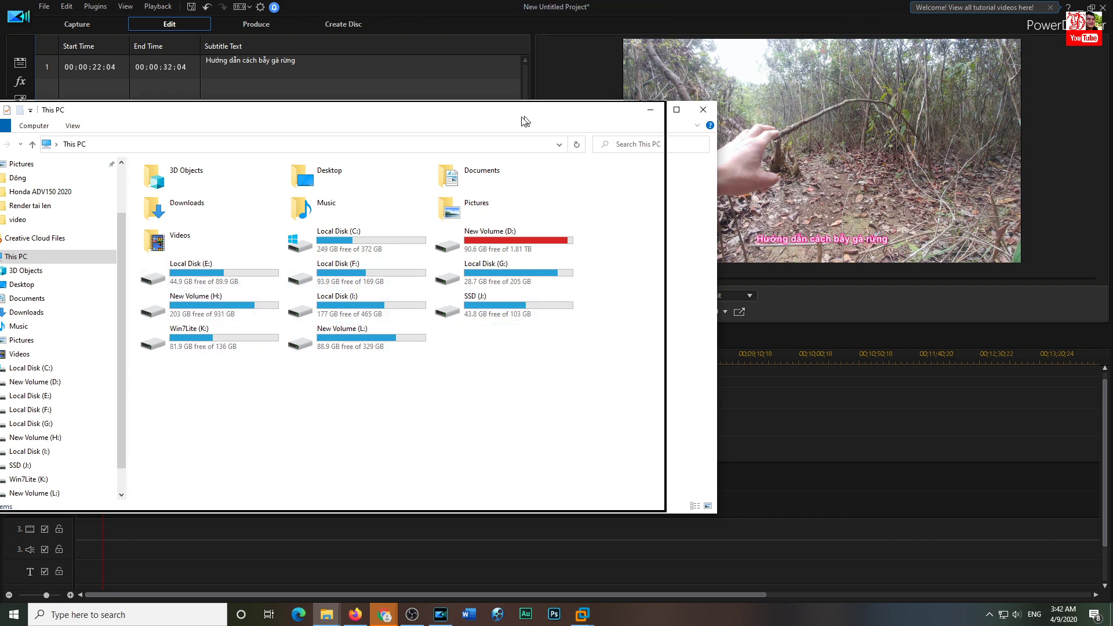
{"action": "left_click_drag", "start_coordinate": [576, 115], "coordinate": [521, 115]}
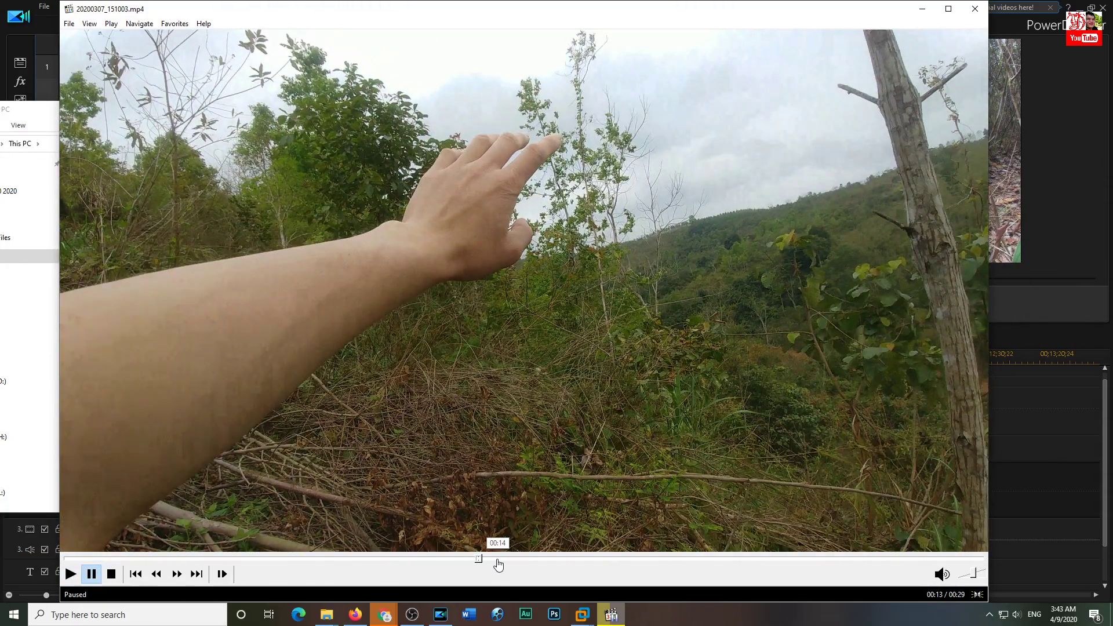
Step: Preview 20200307_151003.mp4 around 00:13 in Media Player Classic, then close it
{"action": "left_click", "coordinate": [479, 559]}
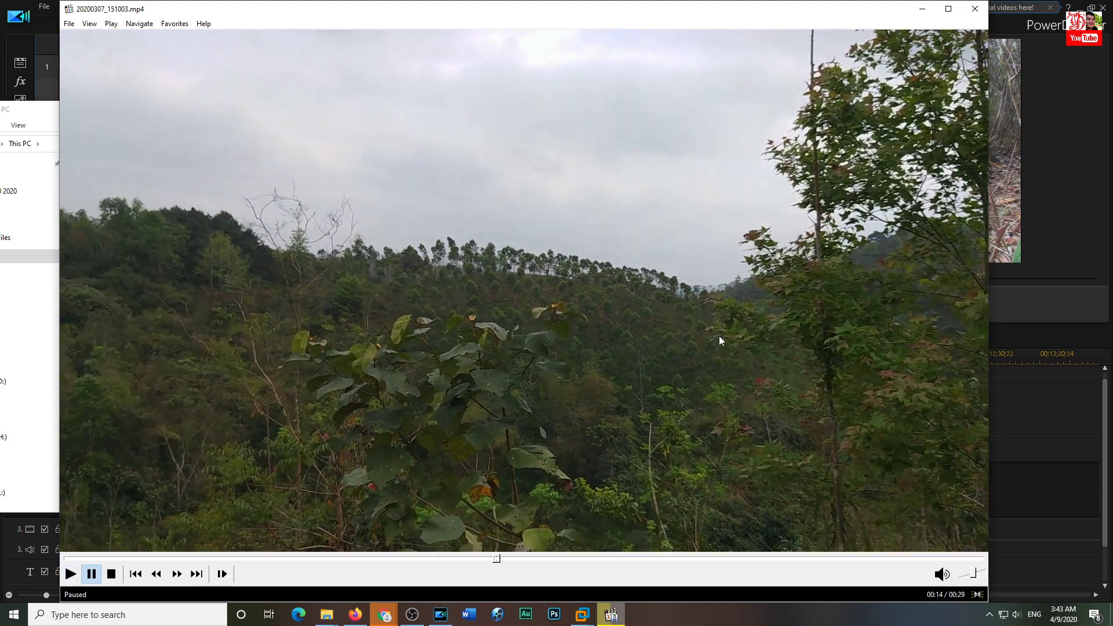
{"action": "left_click", "coordinate": [480, 559]}
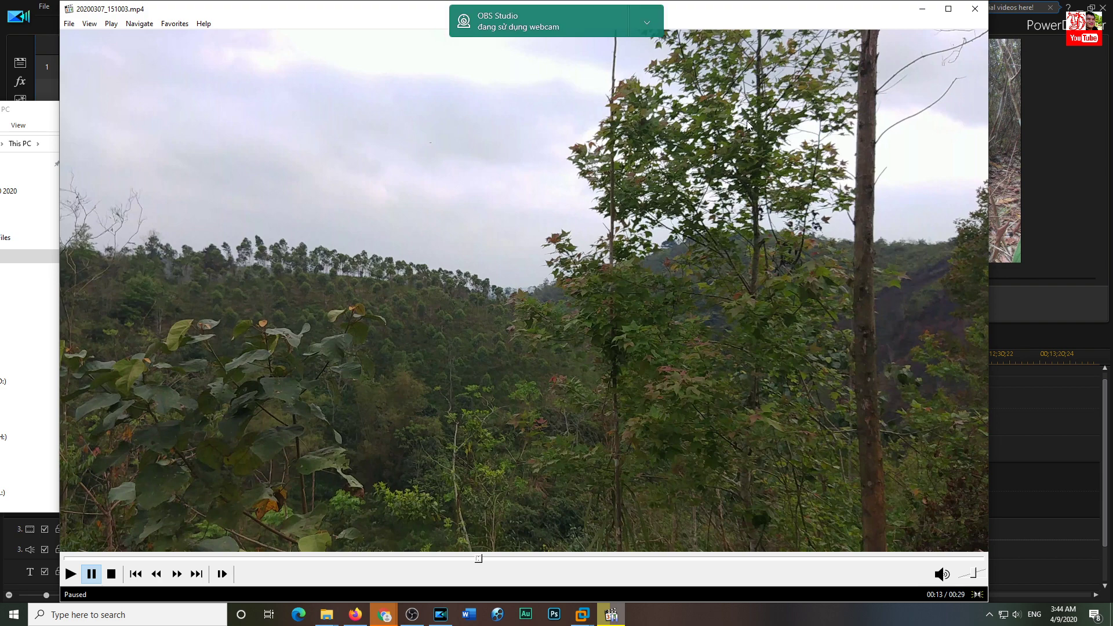
{"action": "key", "text": "alt+F4"}
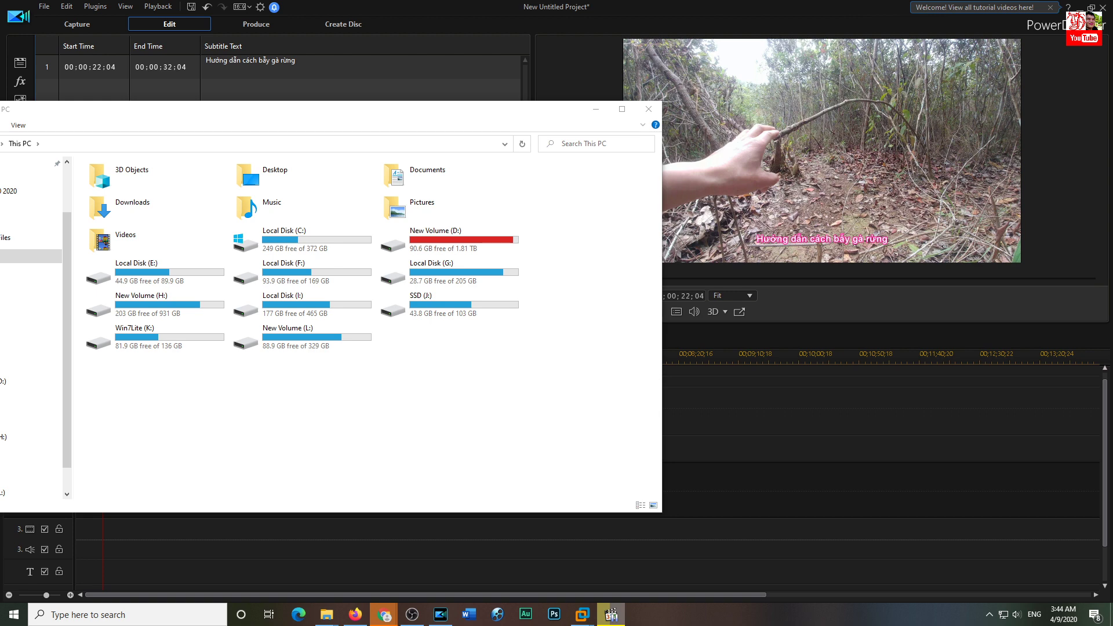
Step: Open a new File Explorer at This PC and browse drives D: and I:
{"action": "left_click", "coordinate": [456, 109]}
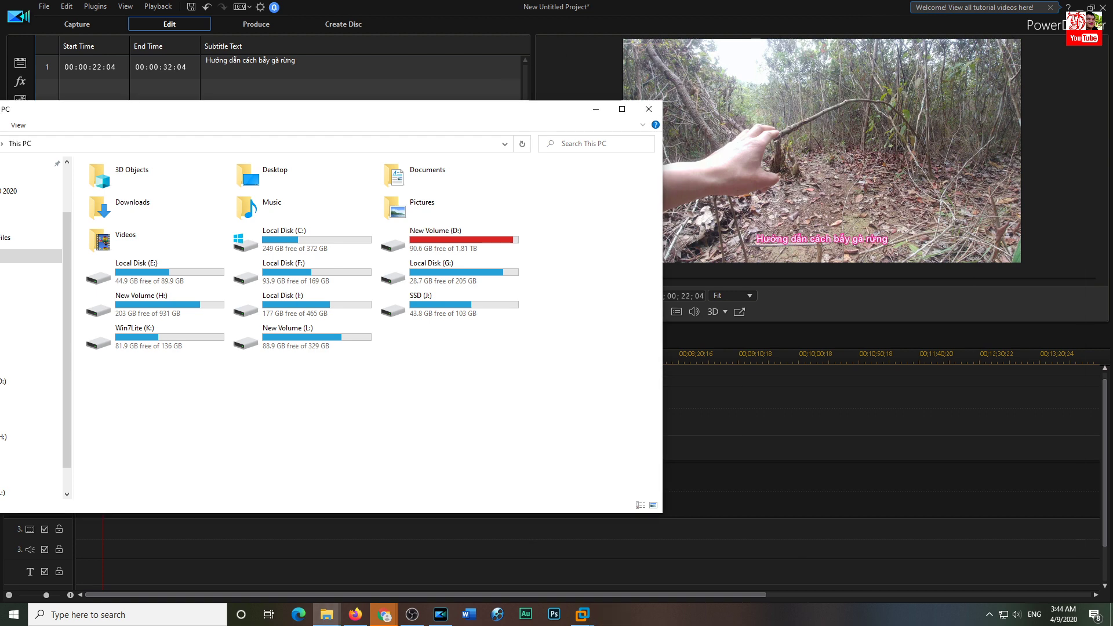
{"action": "key", "text": "alt+Tab"}
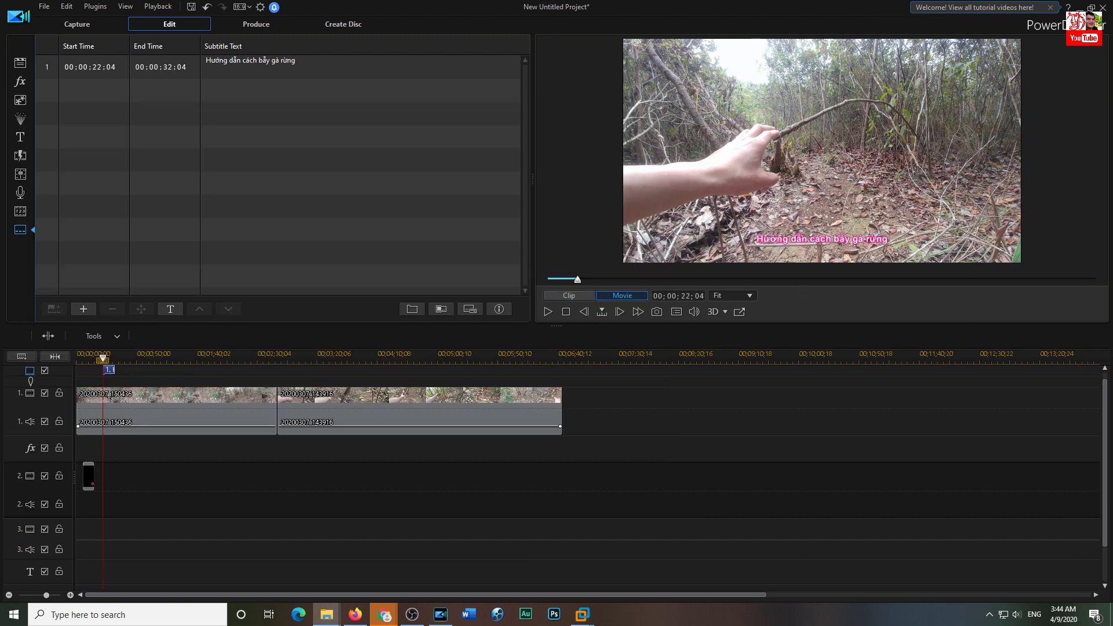
{"action": "key", "text": "super+e"}
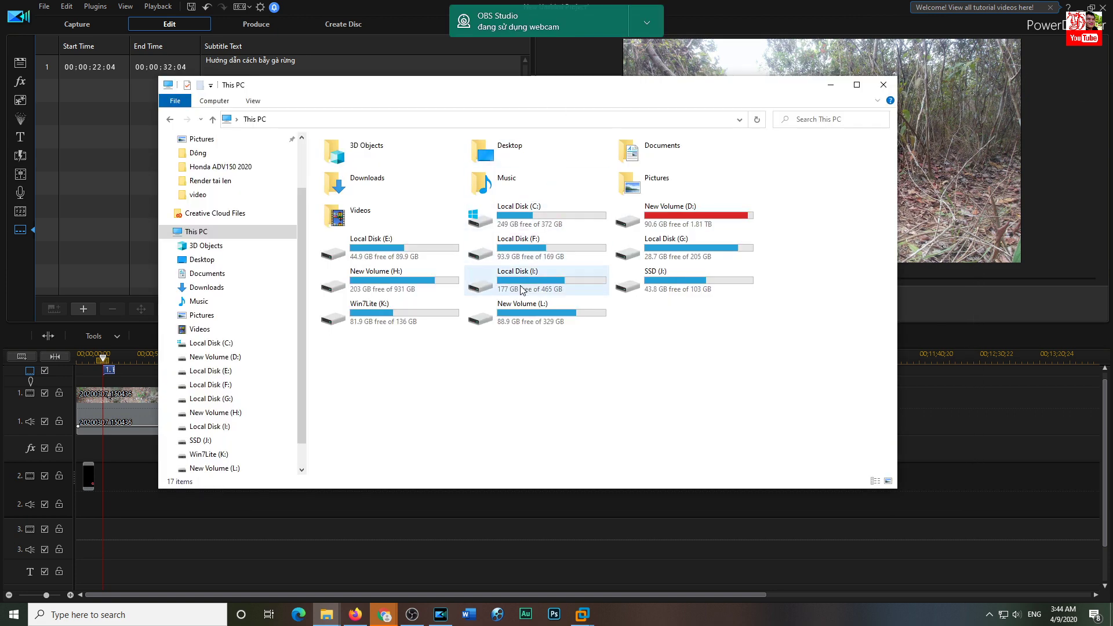
{"action": "double_click", "coordinate": [652, 226]}
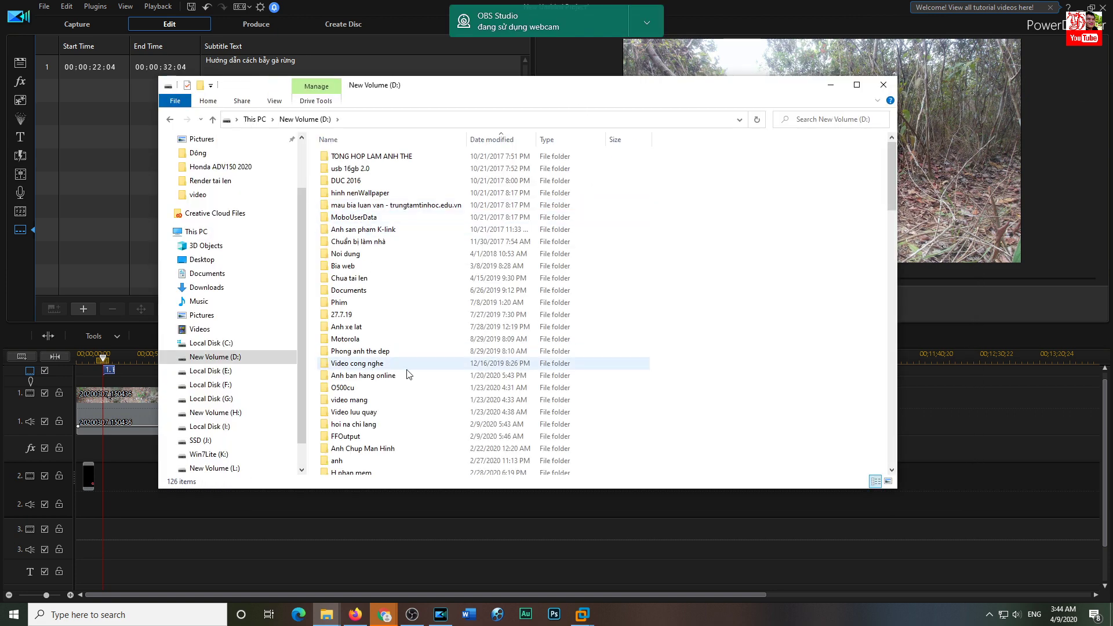
{"action": "scroll", "coordinate": [394, 359], "scroll_direction": "down", "scroll_amount": 4}
{"action": "scroll", "coordinate": [397, 369], "scroll_direction": "up", "scroll_amount": 5}
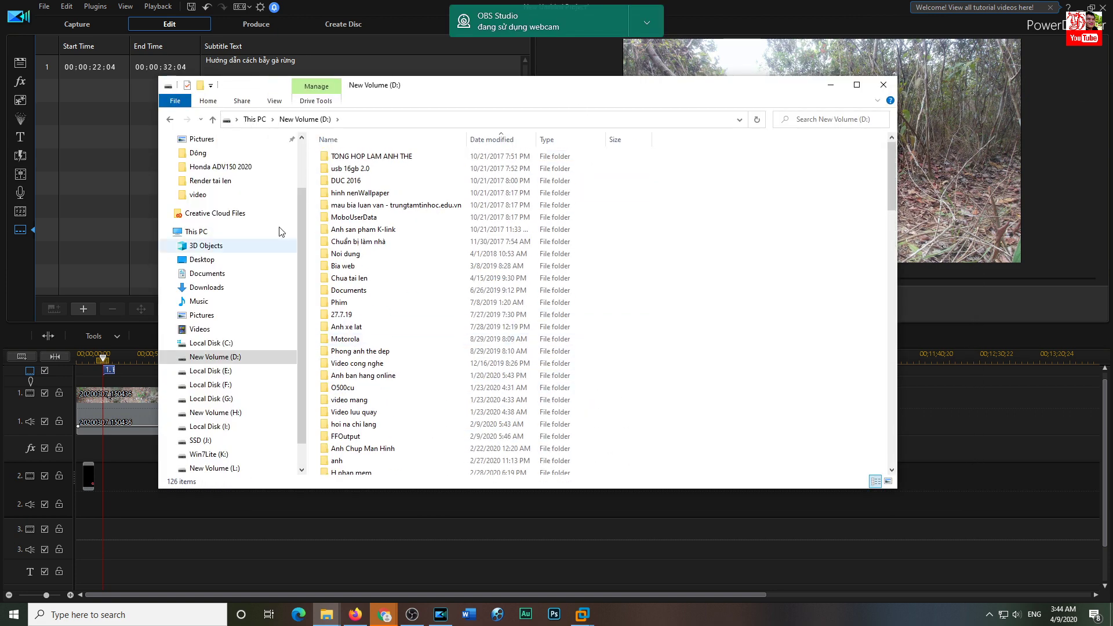
{"action": "left_click", "coordinate": [169, 120]}
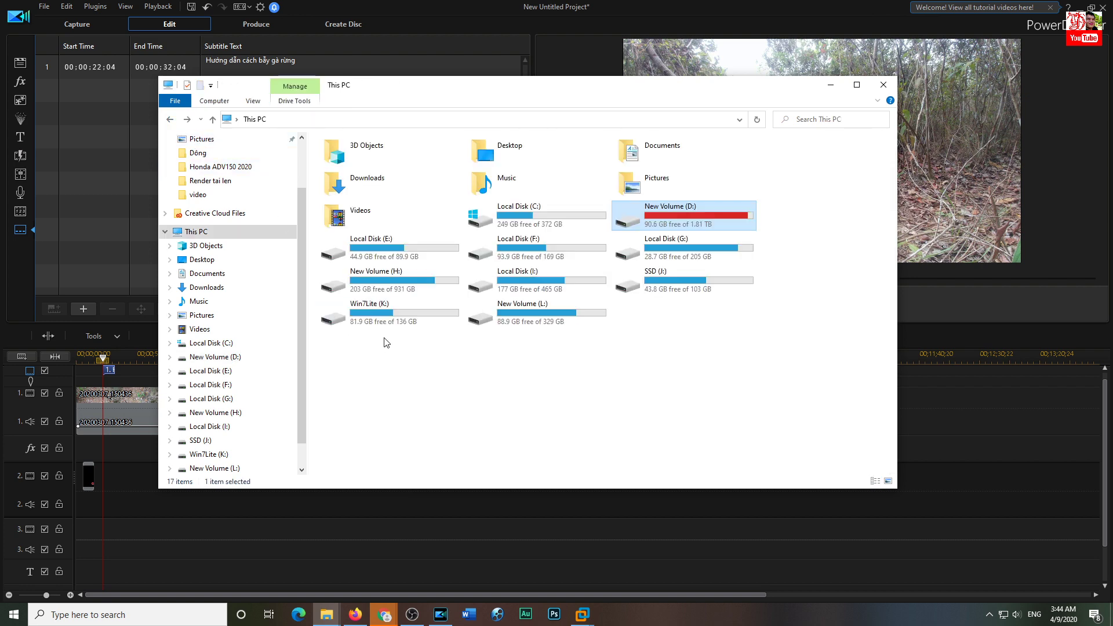
{"action": "left_click", "coordinate": [664, 256]}
{"action": "double_click", "coordinate": [567, 293]}
{"action": "left_click", "coordinate": [169, 120]}
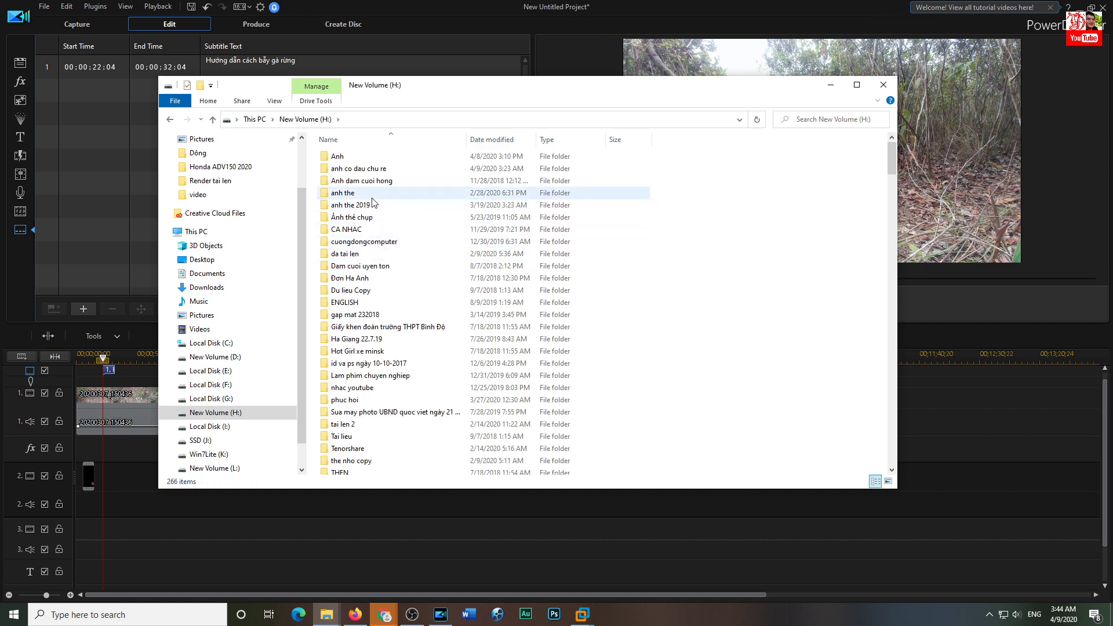
Step: Go into New Volume (H:)\CA NHAC\Tiếng gà rừng gáy
{"action": "double_click", "coordinate": [441, 219]}
{"action": "scroll", "coordinate": [439, 371], "scroll_direction": "down", "scroll_amount": 4}
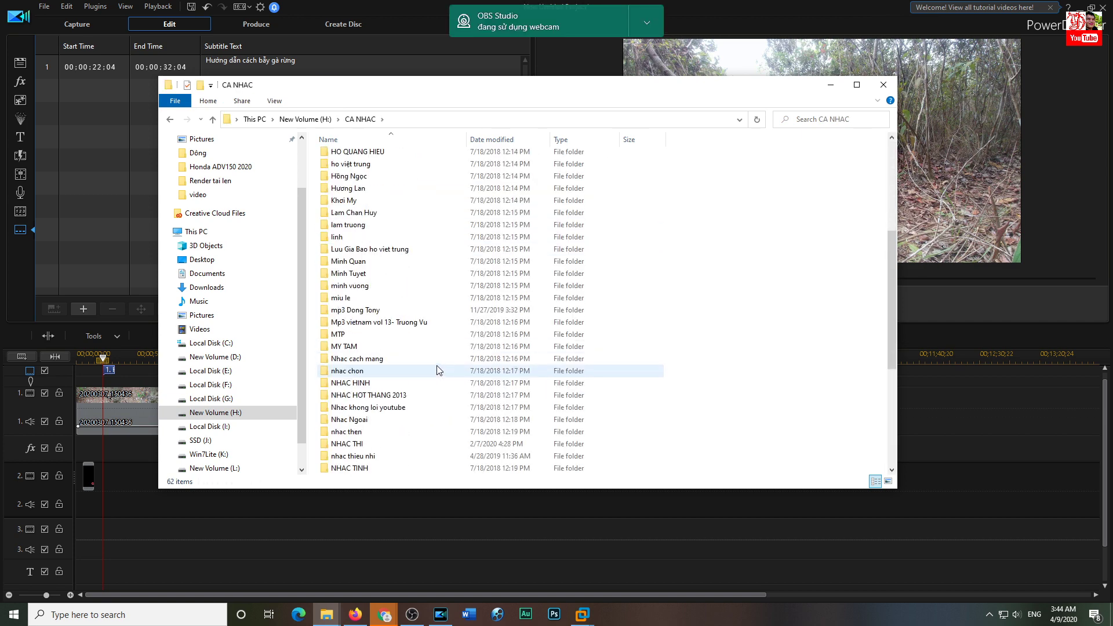
{"action": "scroll", "coordinate": [429, 368], "scroll_direction": "down", "scroll_amount": 4}
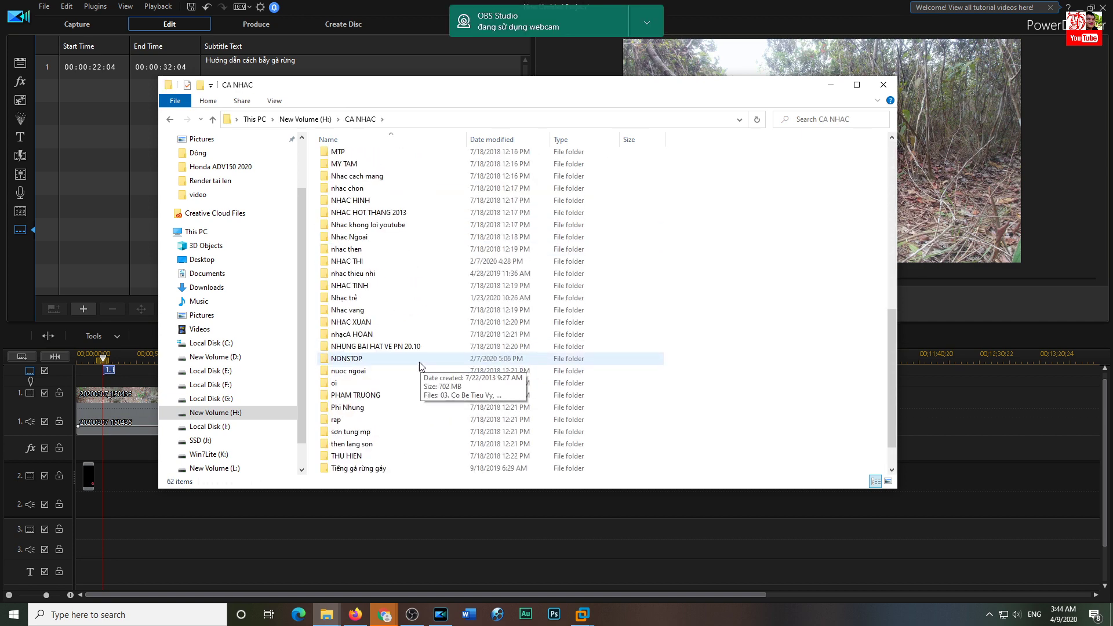
{"action": "scroll", "coordinate": [420, 363], "scroll_direction": "down", "scroll_amount": 1}
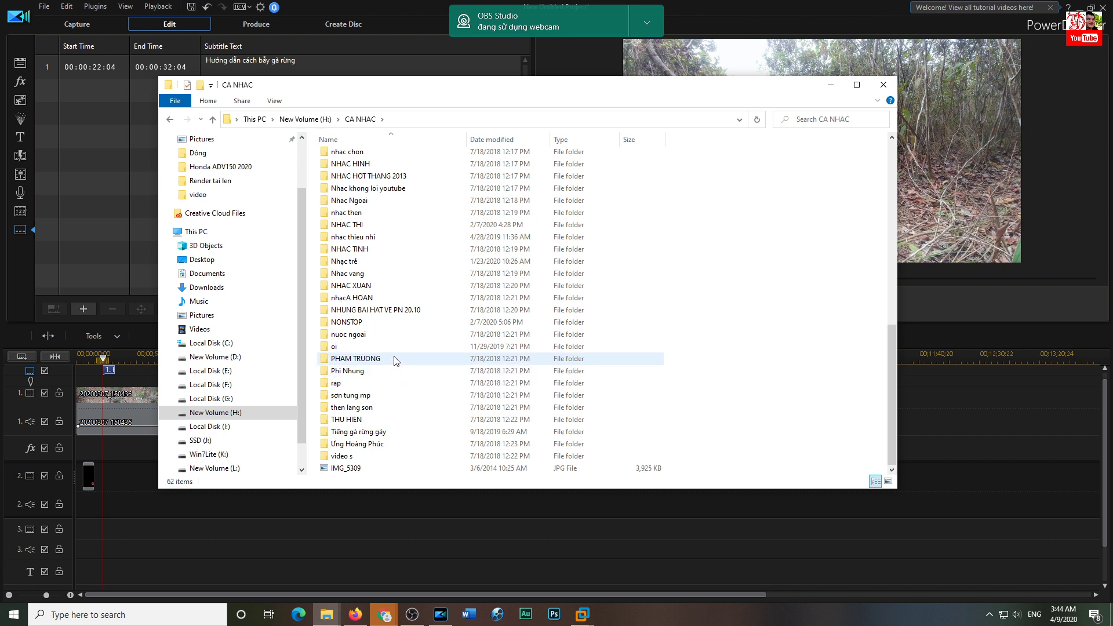
{"action": "double_click", "coordinate": [387, 435]}
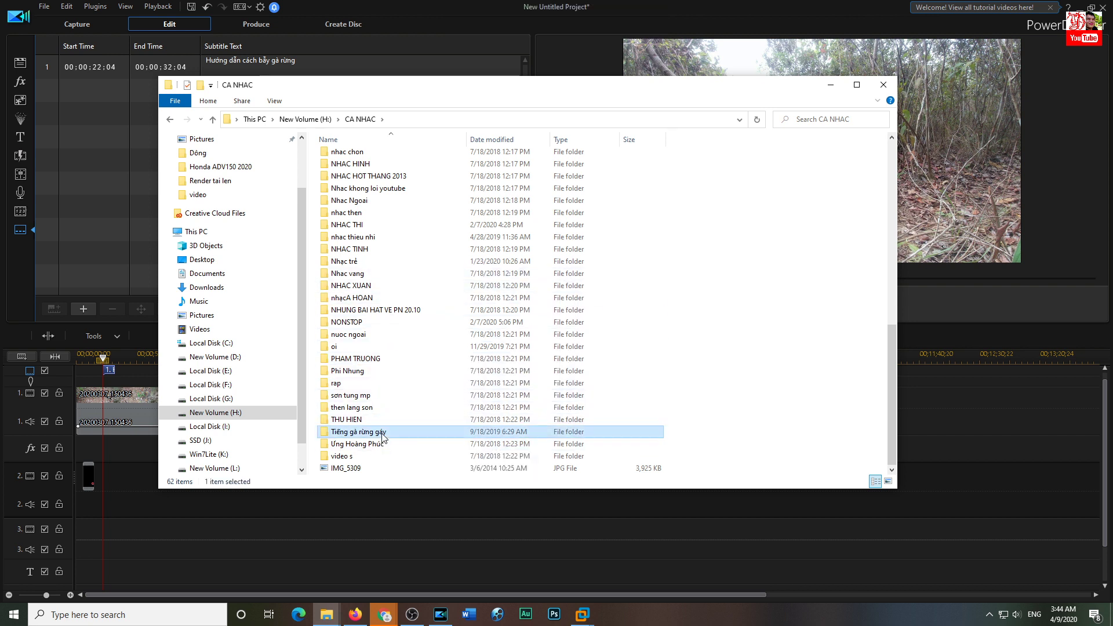
Step: Maximise the Explorer window and widen the Name column to show full file names
{"action": "double_click", "coordinate": [458, 88]}
{"action": "left_click", "coordinate": [406, 356]}
{"action": "scroll", "coordinate": [383, 432], "scroll_direction": "down", "scroll_amount": 3}
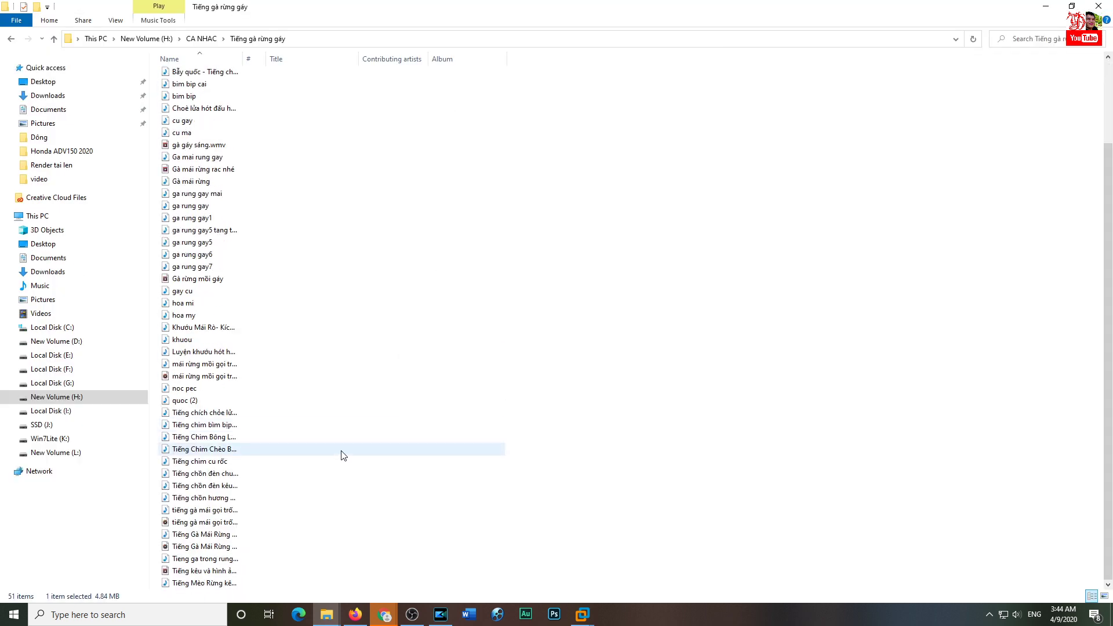
{"action": "scroll", "coordinate": [249, 429], "scroll_direction": "up", "scroll_amount": 3}
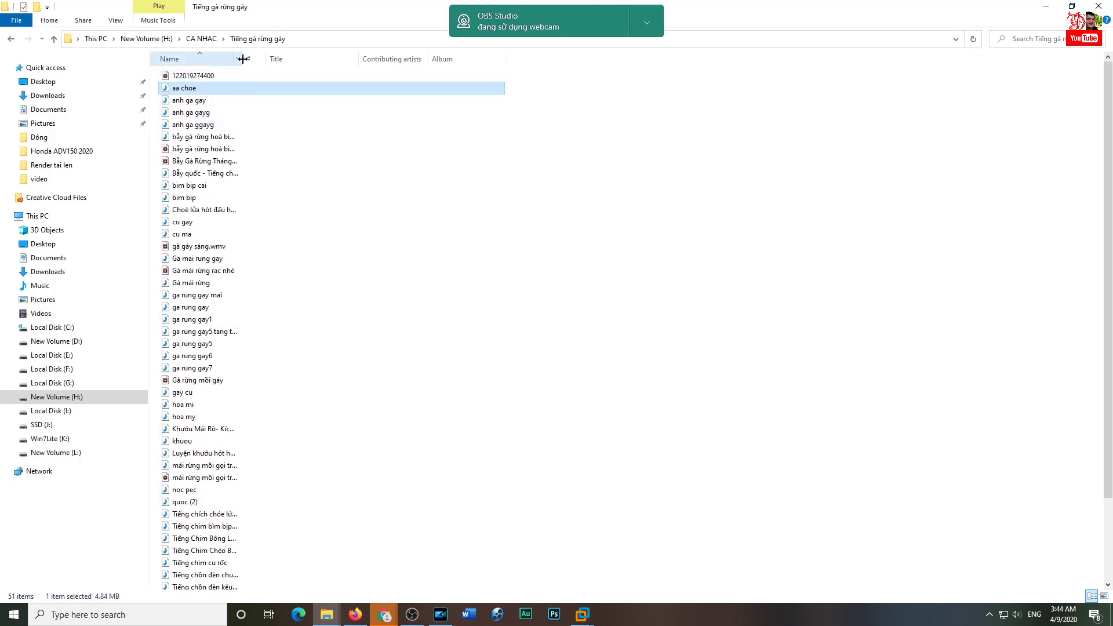
{"action": "left_click_drag", "start_coordinate": [272, 63], "coordinate": [358, 64]}
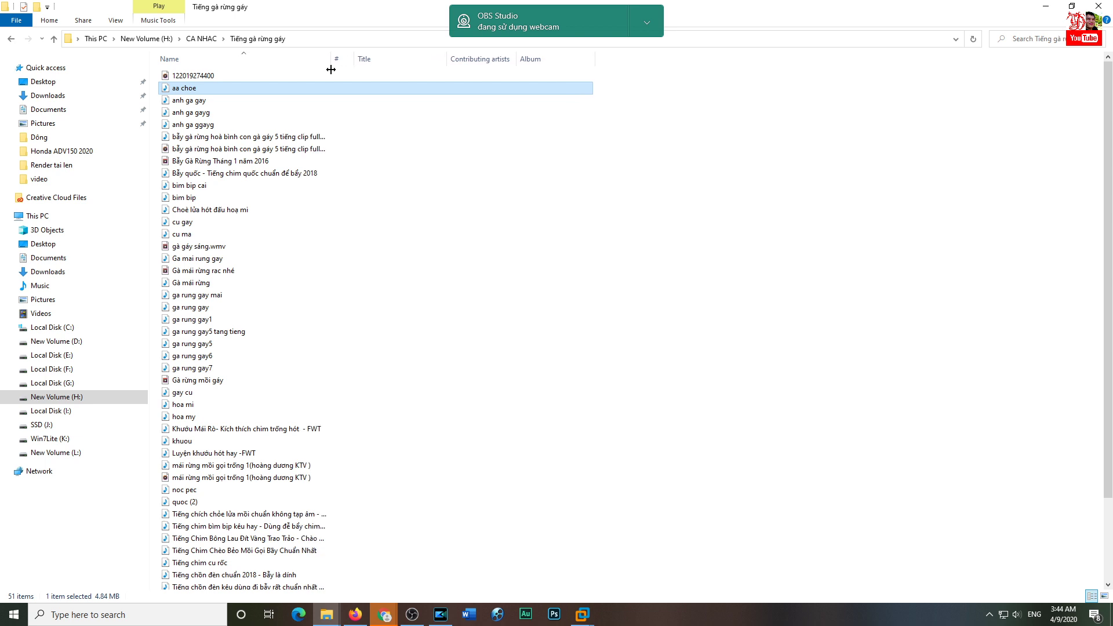
{"action": "left_click", "coordinate": [611, 275]}
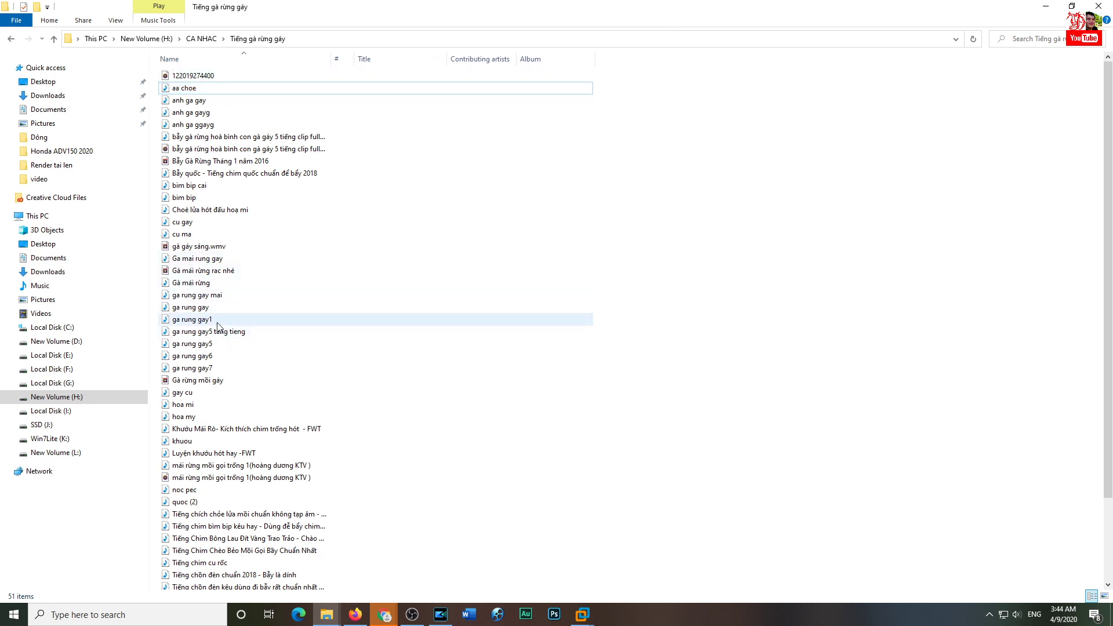
{"action": "scroll", "coordinate": [216, 317], "scroll_direction": "down", "scroll_amount": 2}
{"action": "scroll", "coordinate": [218, 316], "scroll_direction": "down", "scroll_amount": 1}
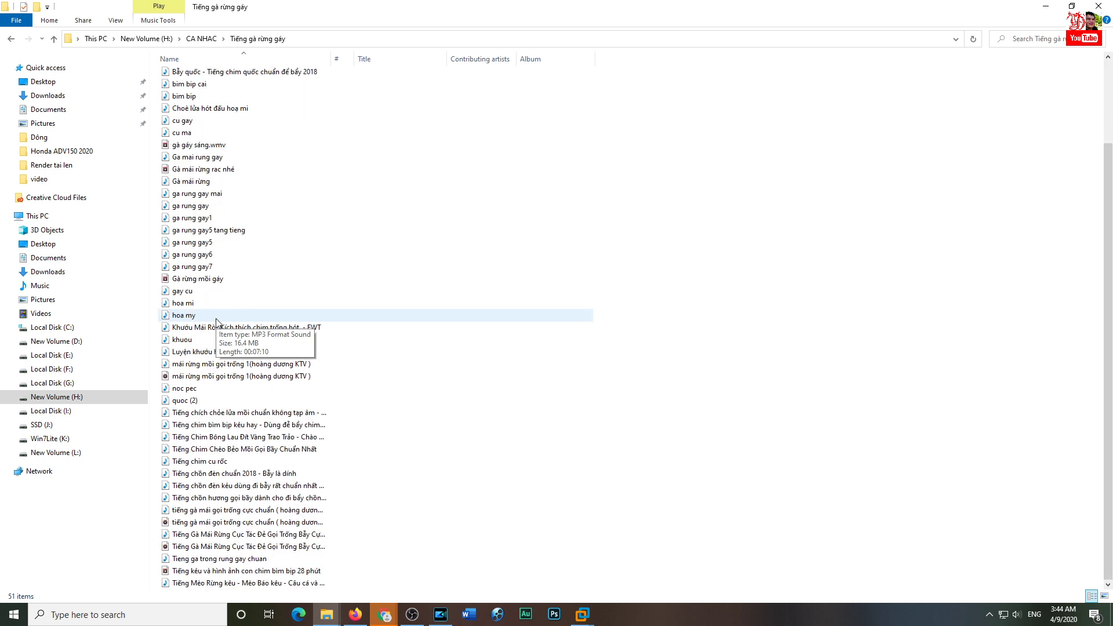
{"action": "scroll", "coordinate": [228, 359], "scroll_direction": "up", "scroll_amount": 3}
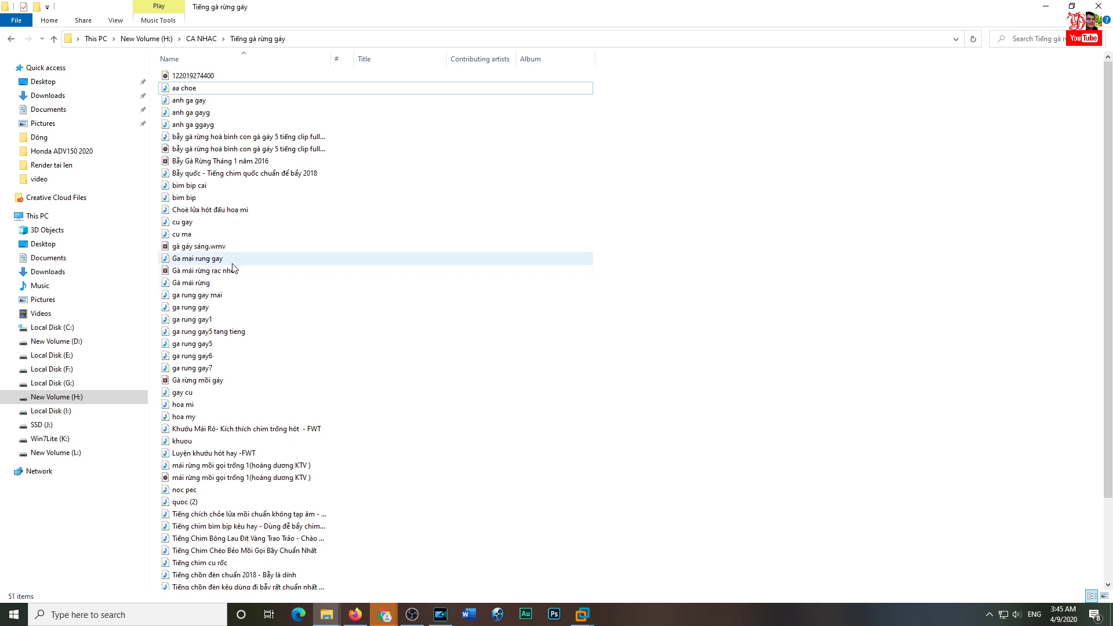
Step: Play the Ga mai rung gay sound in Windows Media Player, adjusting volume and seeking to 01:21
{"action": "left_click", "coordinate": [212, 262]}
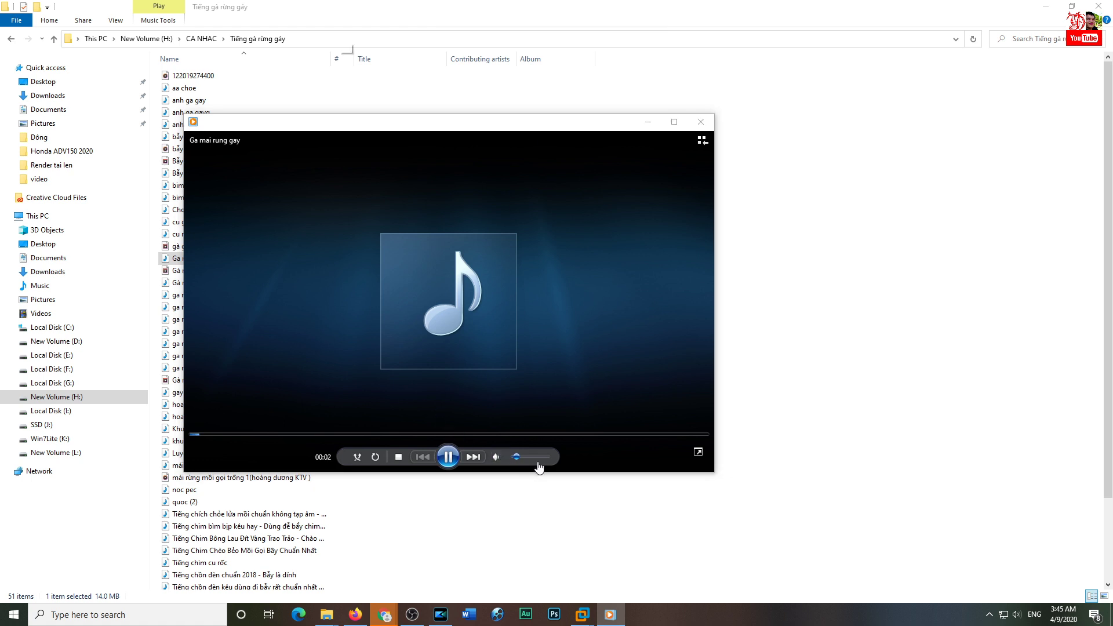
{"action": "left_click", "coordinate": [196, 434]}
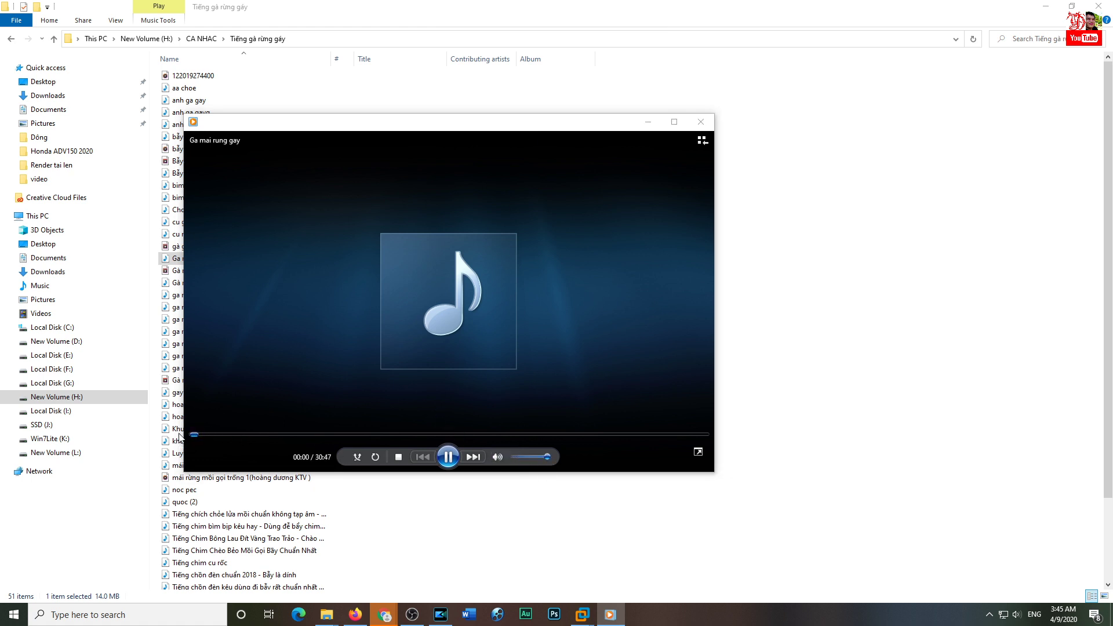
{"action": "left_click", "coordinate": [221, 434]}
{"action": "left_click_drag", "start_coordinate": [329, 115], "coordinate": [329, 95]}
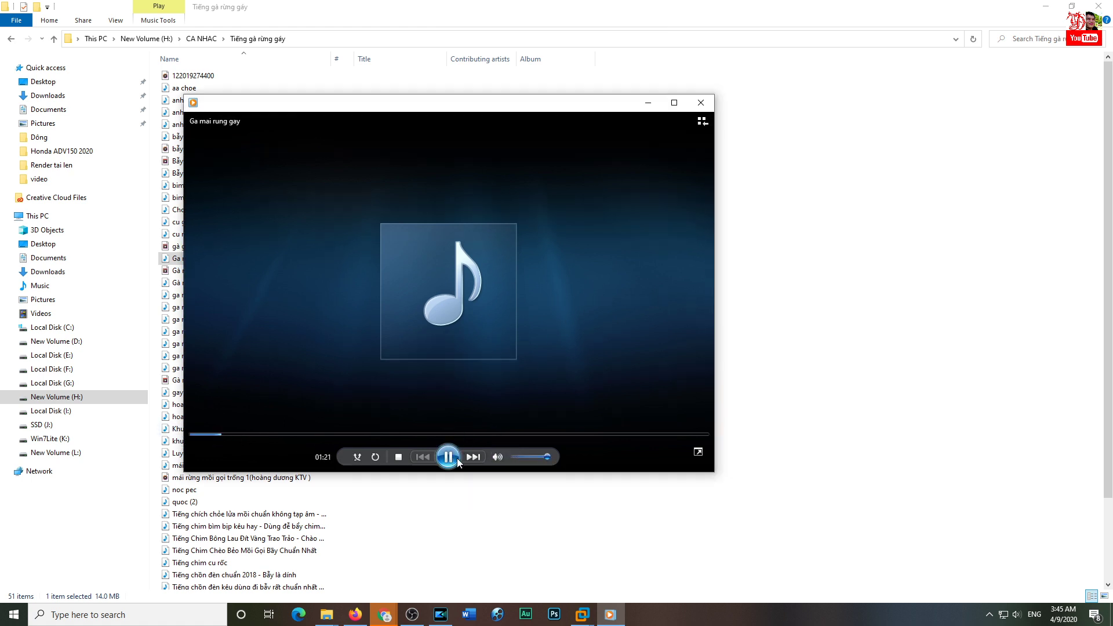
{"action": "left_click", "coordinate": [517, 458]}
{"action": "left_click_drag", "start_coordinate": [440, 133], "coordinate": [763, 109]}
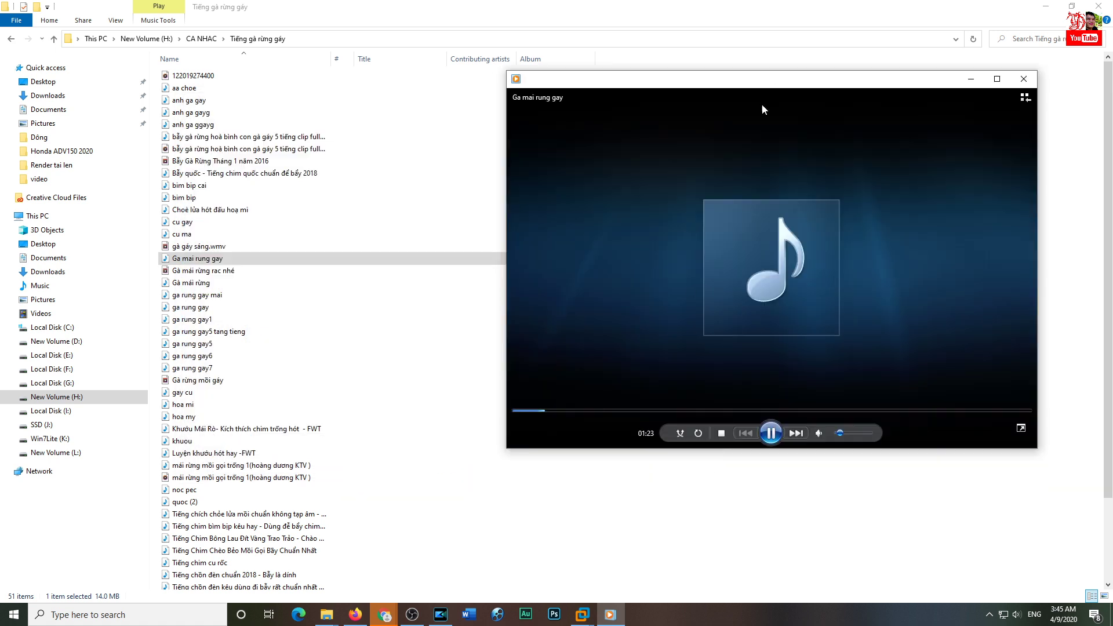
{"action": "left_click", "coordinate": [771, 433]}
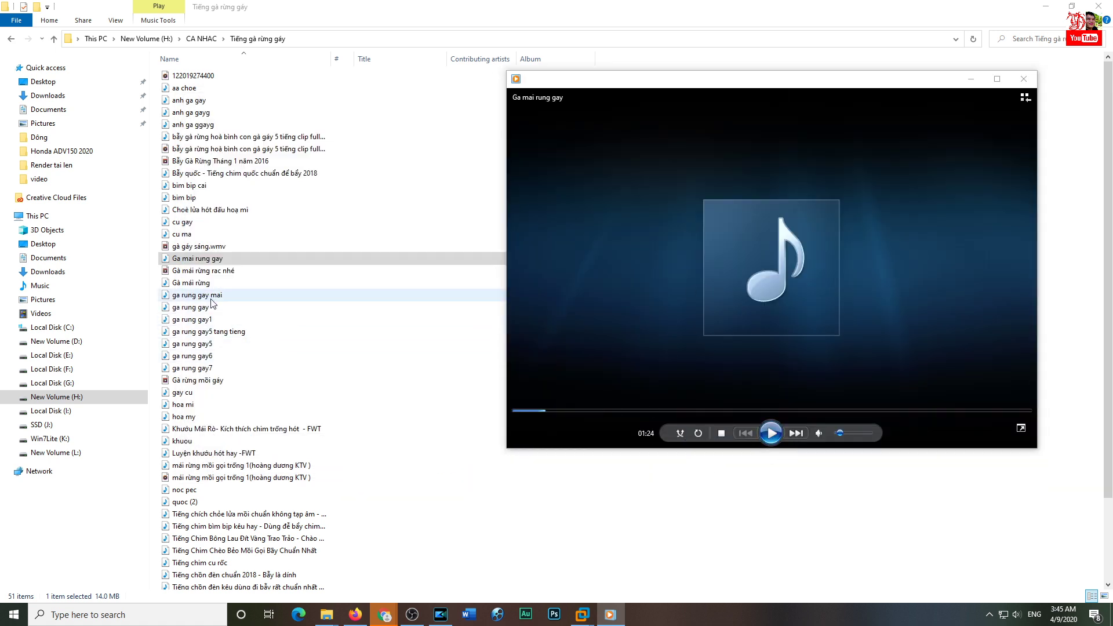
Step: Load the Gà mái rừng sound into the player and briefly play it
{"action": "left_click_drag", "start_coordinate": [197, 283], "coordinate": [634, 298]}
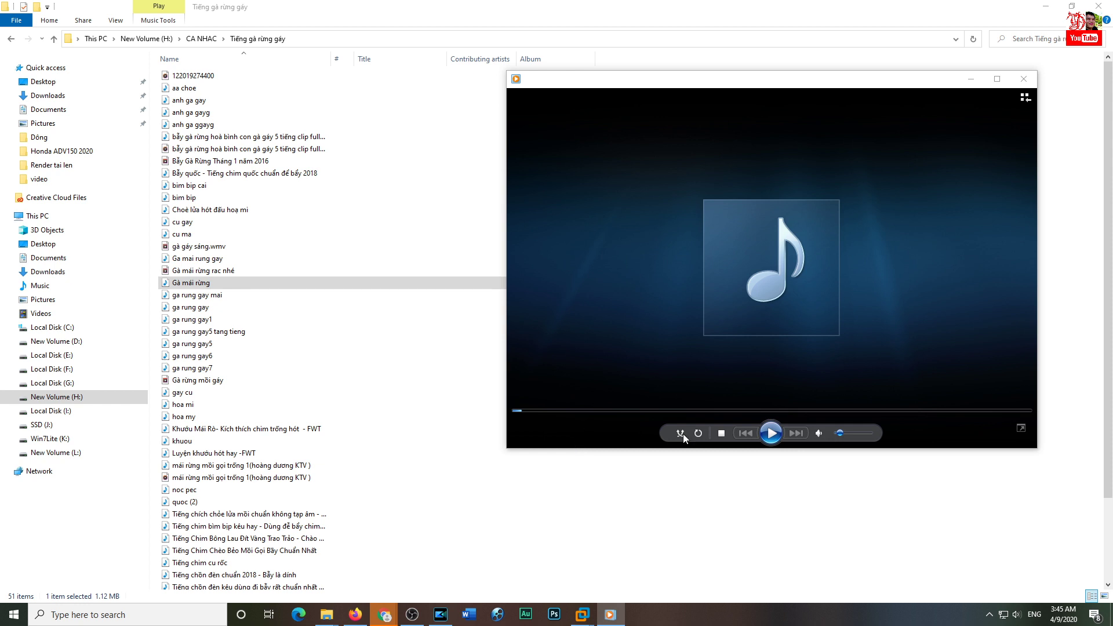
{"action": "left_click", "coordinate": [845, 433]}
{"action": "left_click", "coordinate": [771, 433]}
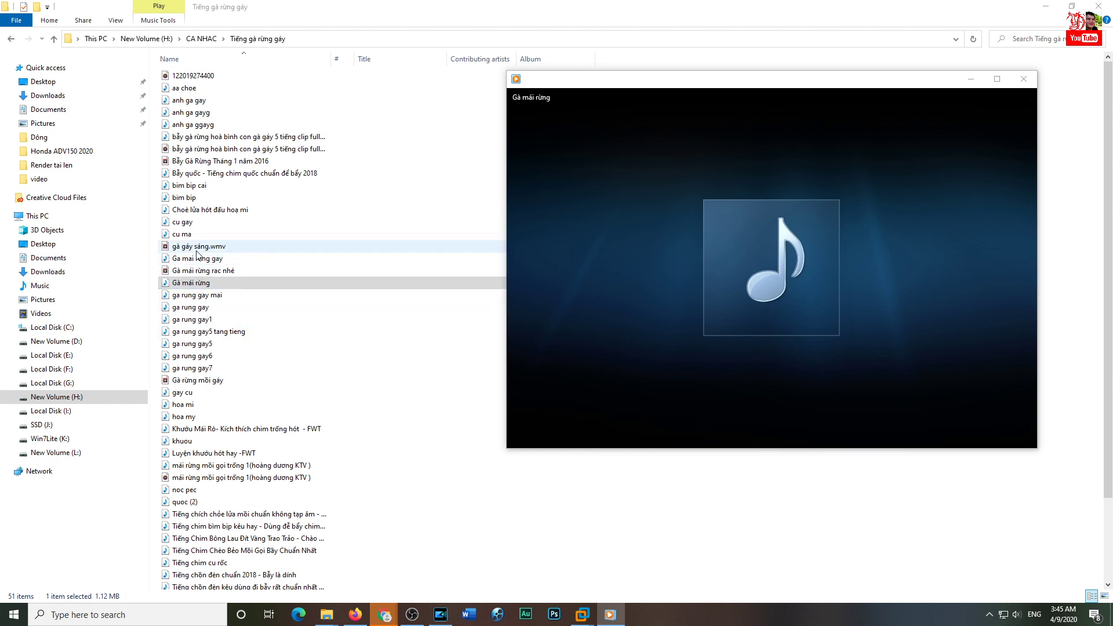
{"action": "scroll", "coordinate": [219, 327], "scroll_direction": "down", "scroll_amount": 1}
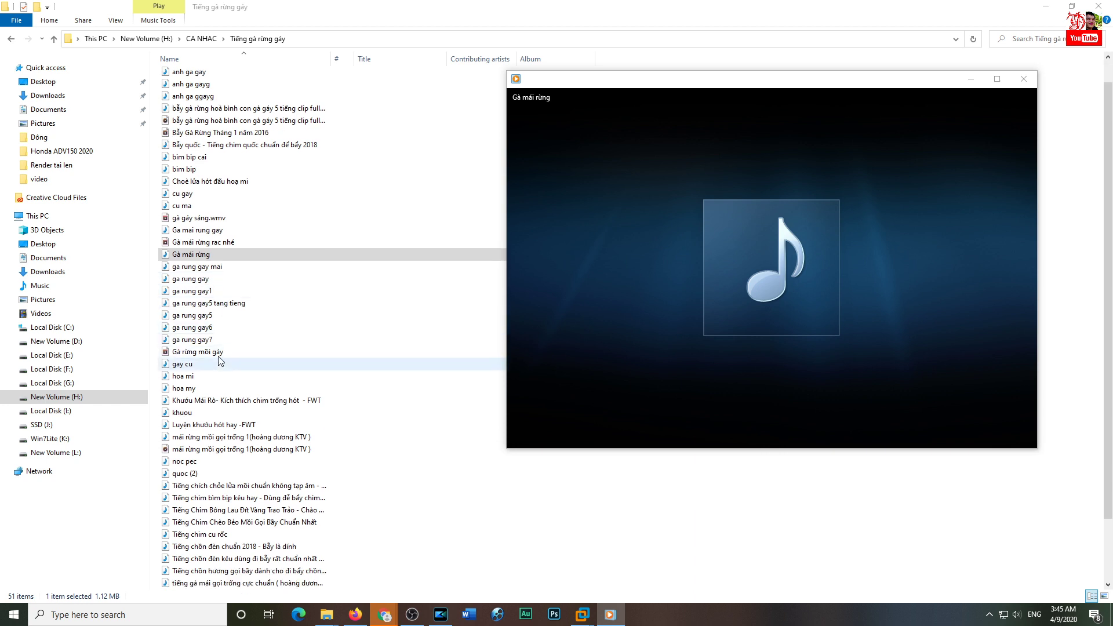
Step: Listen to the ga rung gay and ga rung gay1 calls, then close the player
{"action": "left_click_drag", "start_coordinate": [191, 279], "coordinate": [665, 304]}
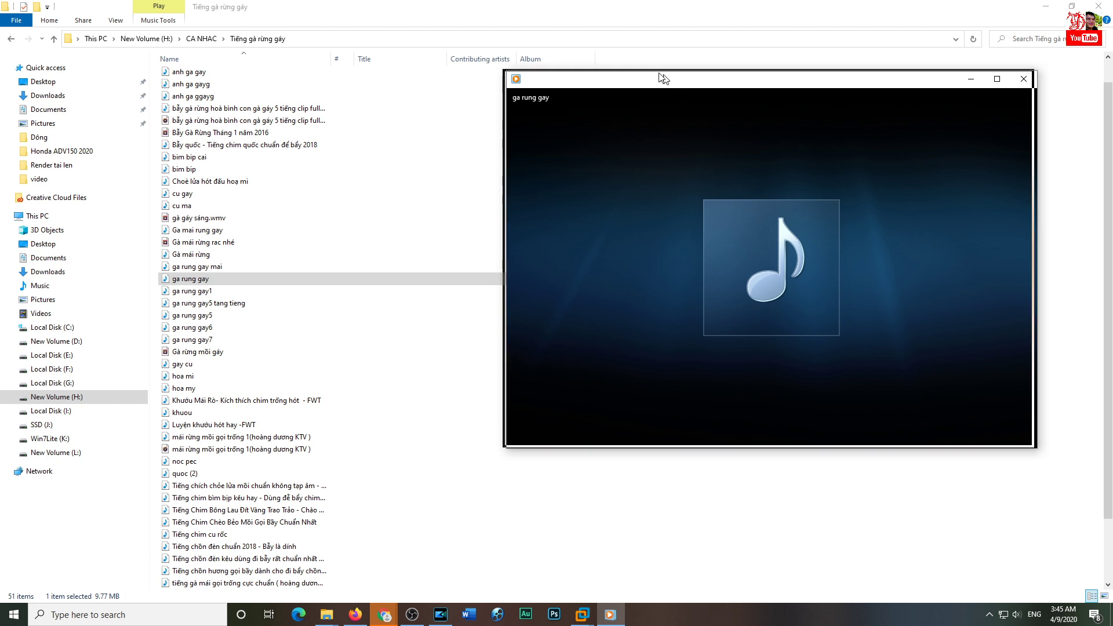
{"action": "left_click_drag", "start_coordinate": [661, 79], "coordinate": [596, 63]}
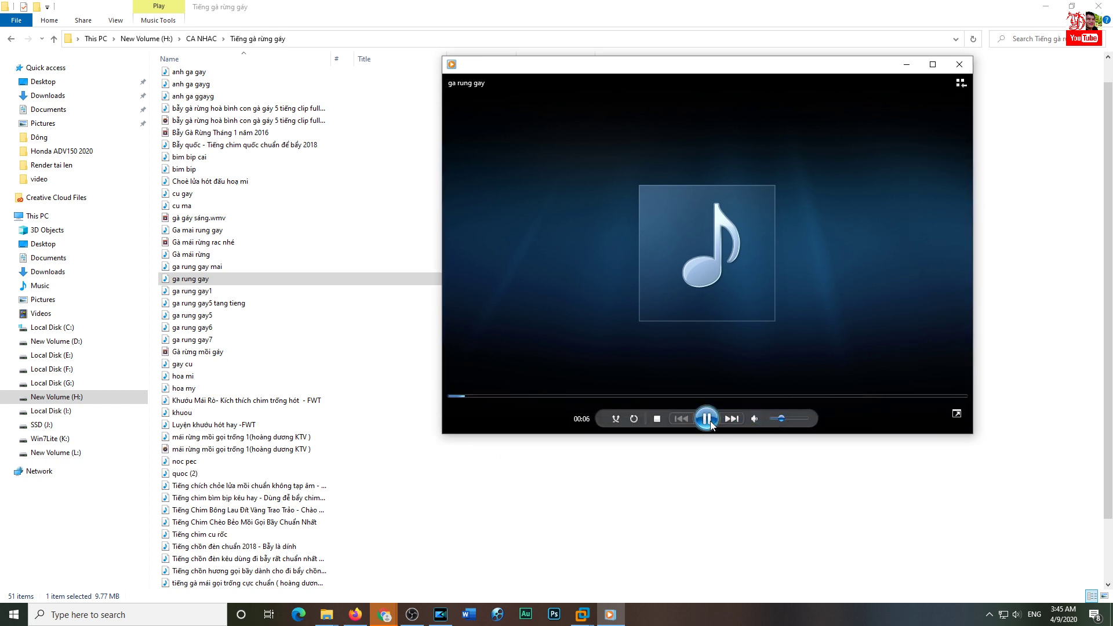
{"action": "left_click", "coordinate": [484, 397]}
{"action": "left_click_drag", "start_coordinate": [208, 291], "coordinate": [589, 342]}
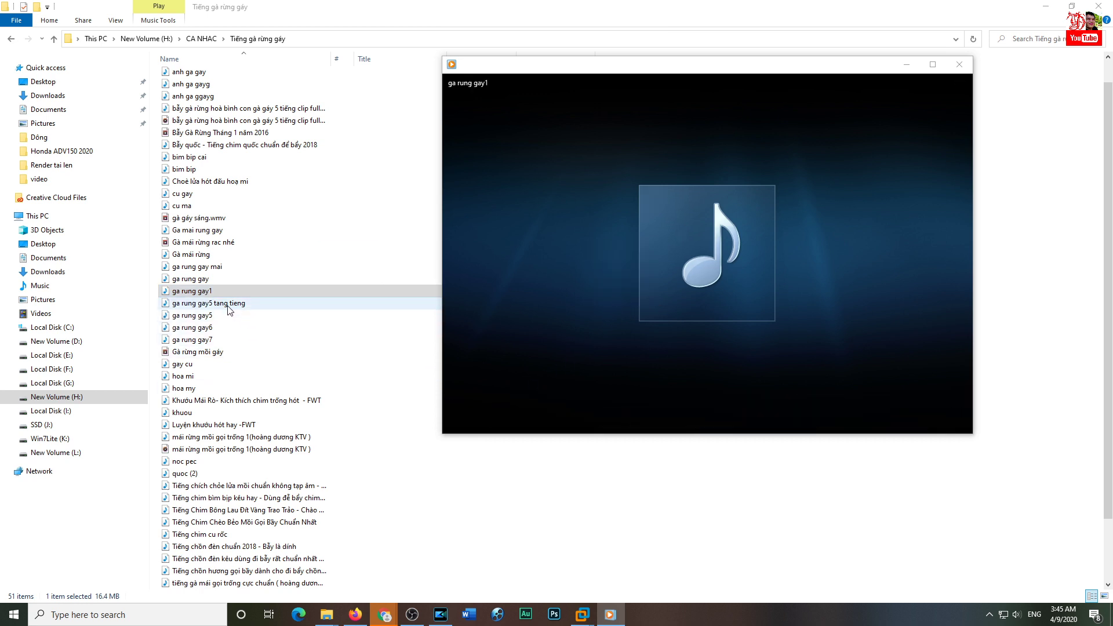
{"action": "scroll", "coordinate": [230, 313], "scroll_direction": "down", "scroll_amount": 1}
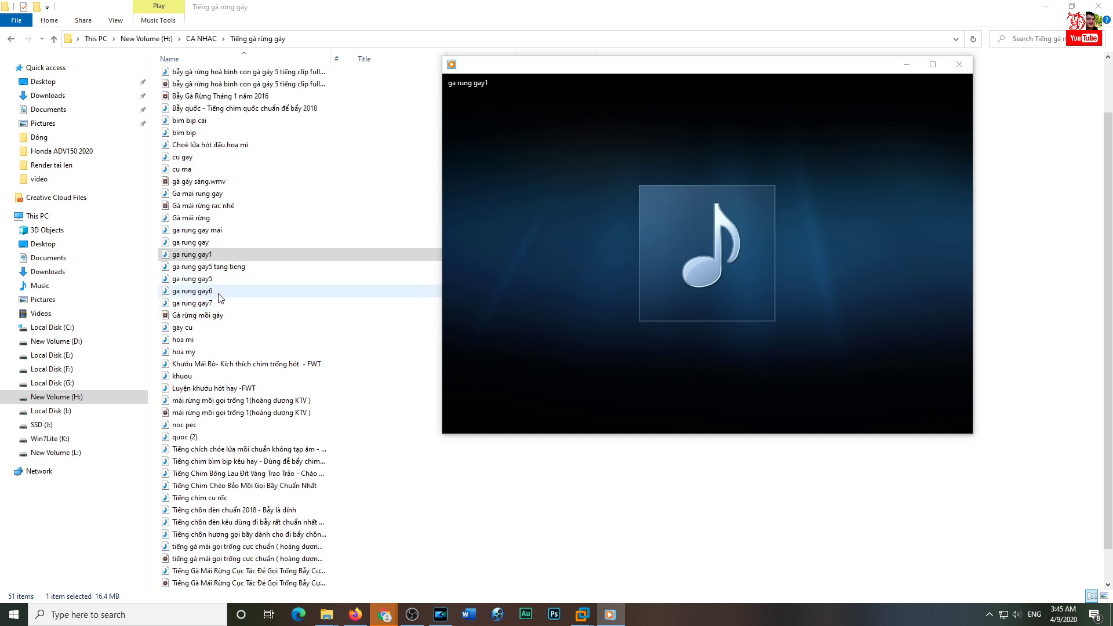
{"action": "scroll", "coordinate": [214, 293], "scroll_direction": "down", "scroll_amount": 1}
{"action": "left_click", "coordinate": [951, 62]}
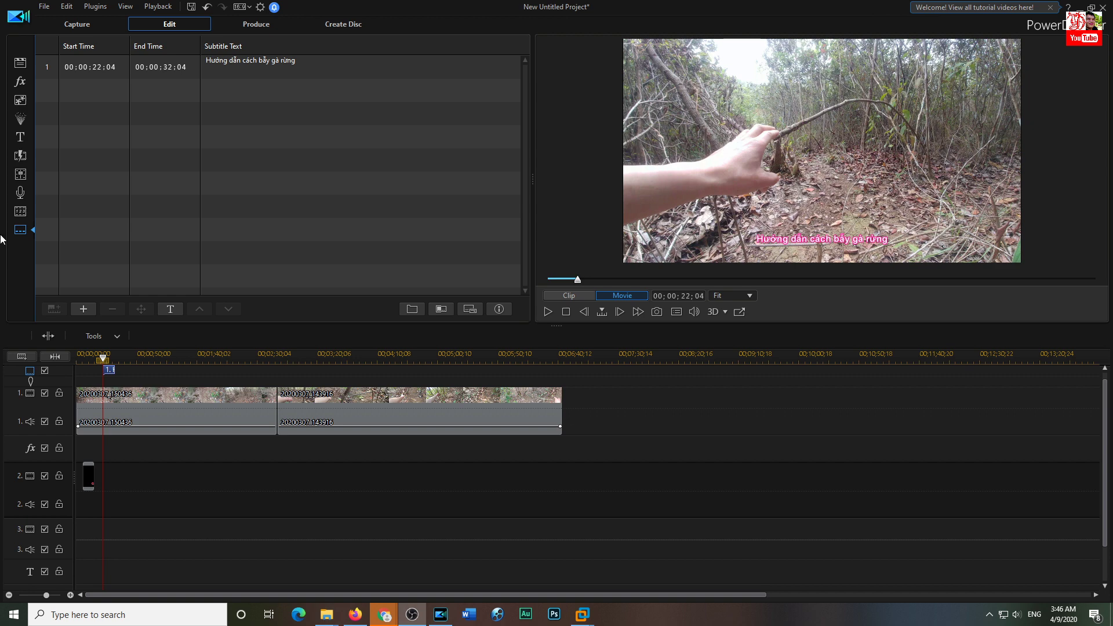
Step: Play the project and set the playhead where the second subtitle should start
{"action": "left_click", "coordinate": [547, 312]}
{"action": "left_click", "coordinate": [171, 414]}
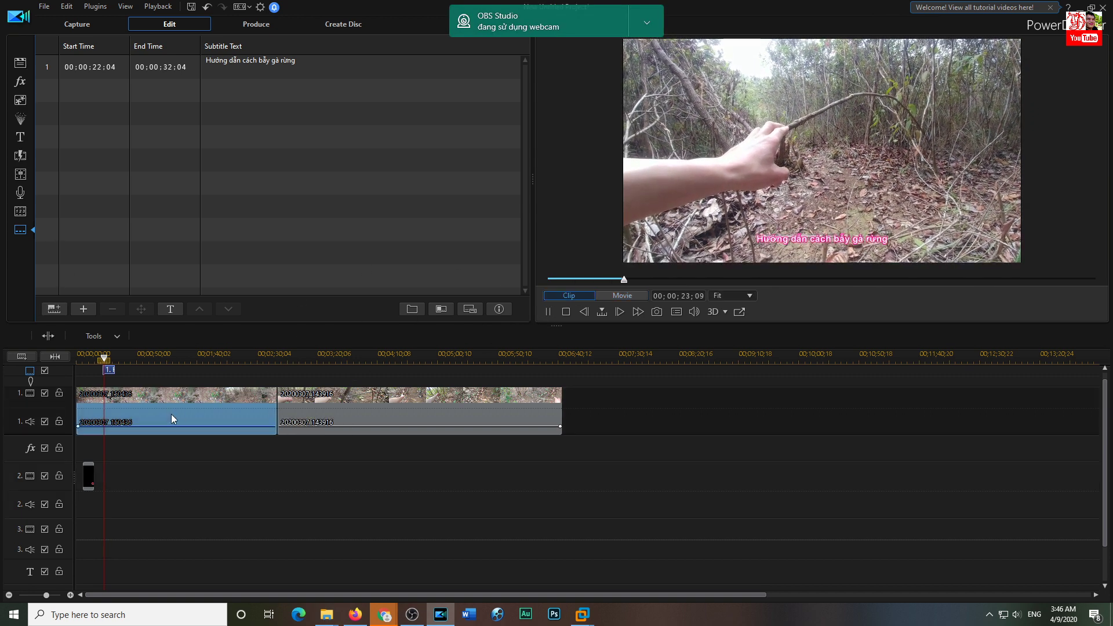
{"action": "left_click", "coordinate": [115, 358]}
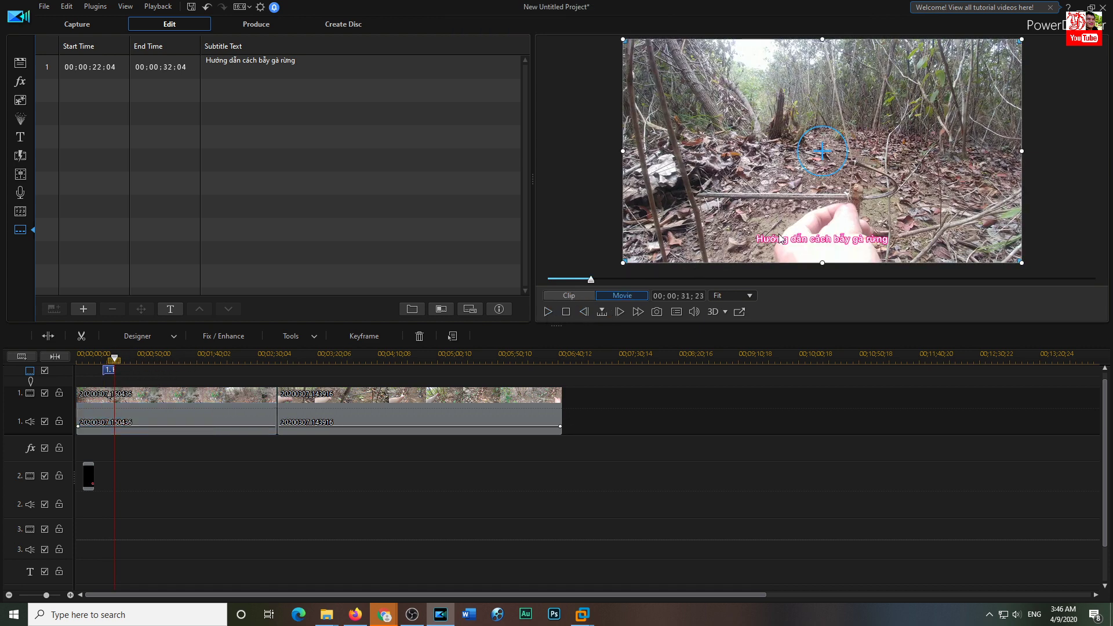
{"action": "key", "text": "space"}
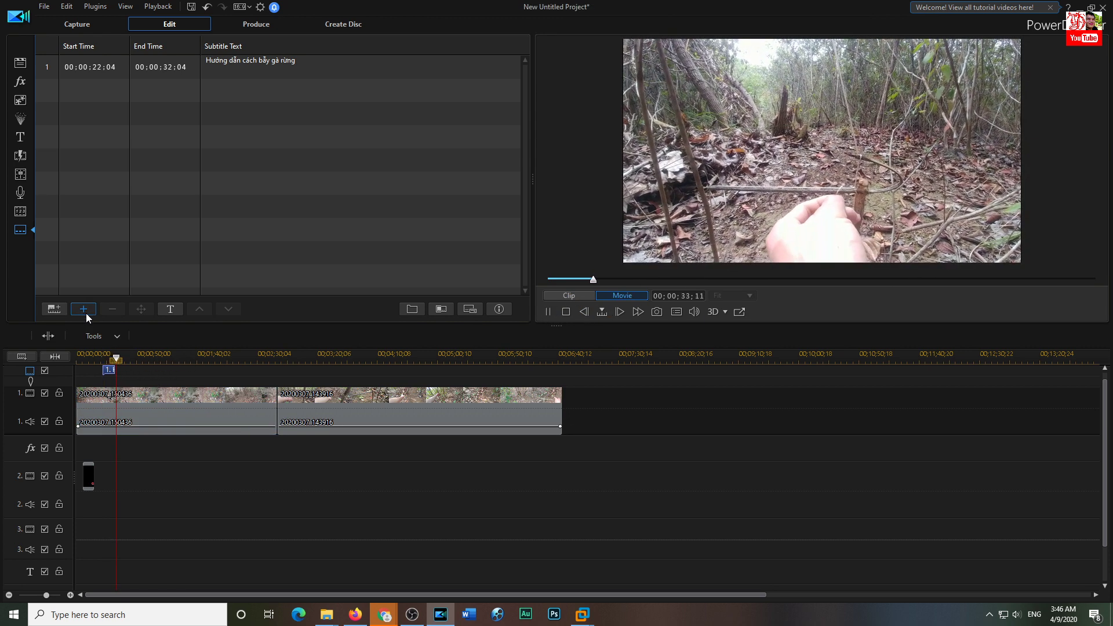
Step: Add a second subtitle 'Xem các bẫy gà rừng' running 00:00:33:15–00:00:43:15
{"action": "left_click", "coordinate": [86, 313]}
{"action": "double_click", "coordinate": [257, 88]}
{"action": "type", "text": "Xem các bẫy gà run"}
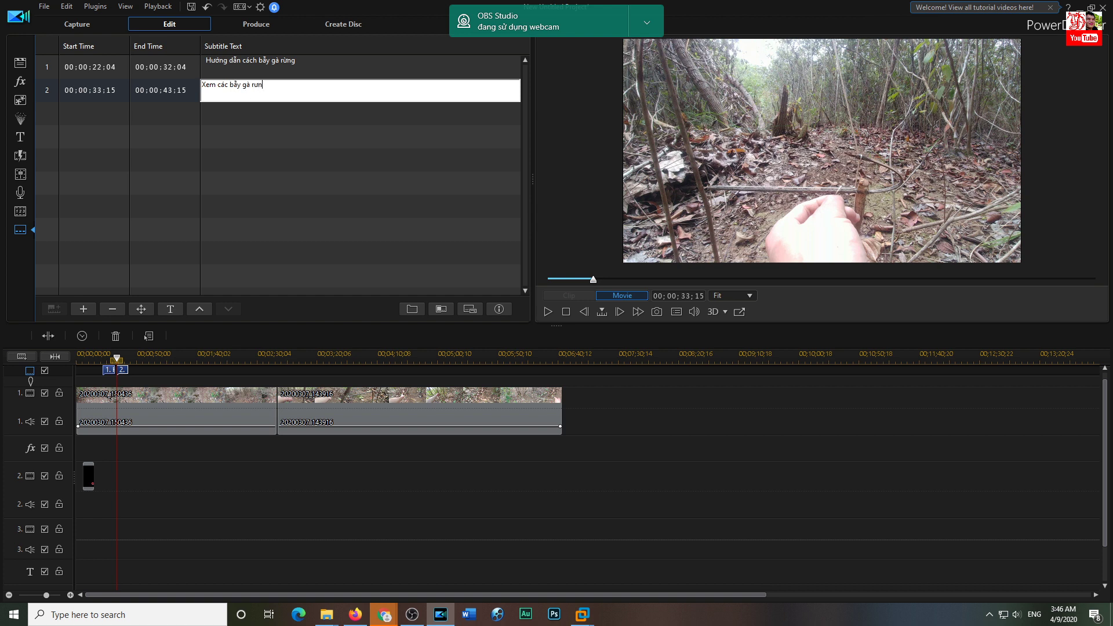
{"action": "type", "text": "gf"}
{"action": "key", "text": "Return"}
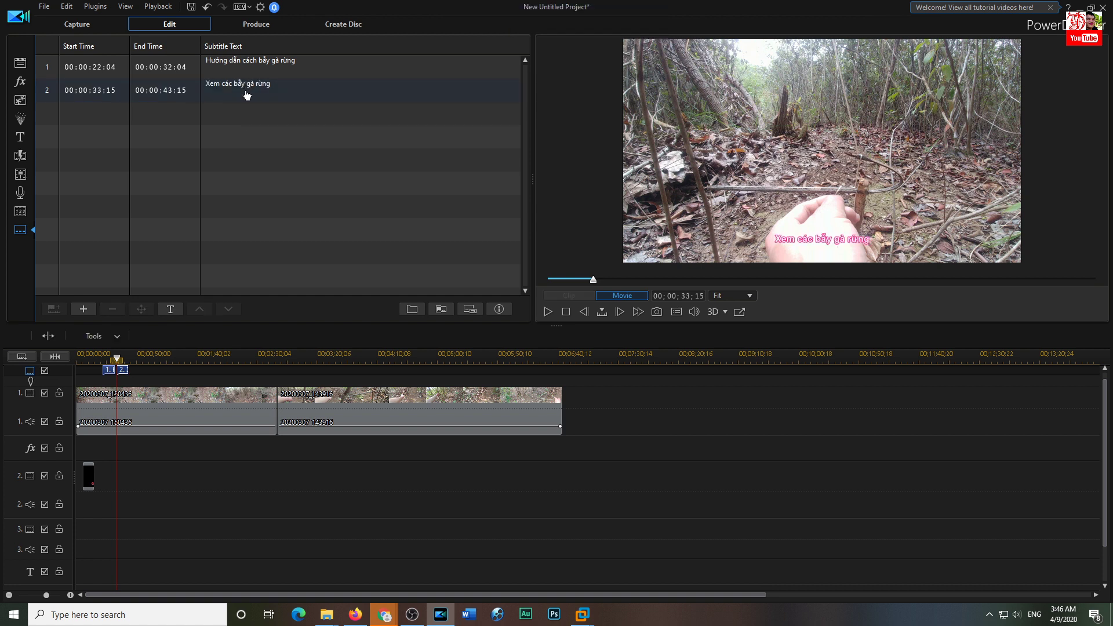
Step: Give the subtitles a blue border and font size 20, applied to all subtitles
{"action": "left_click", "coordinate": [170, 309]}
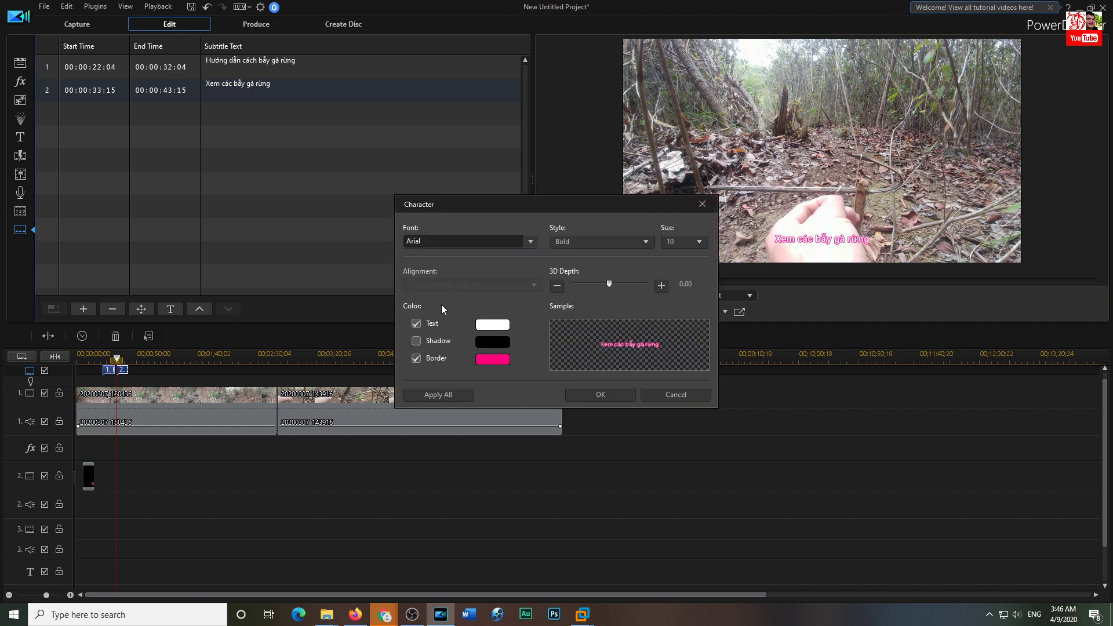
{"action": "left_click", "coordinate": [484, 363]}
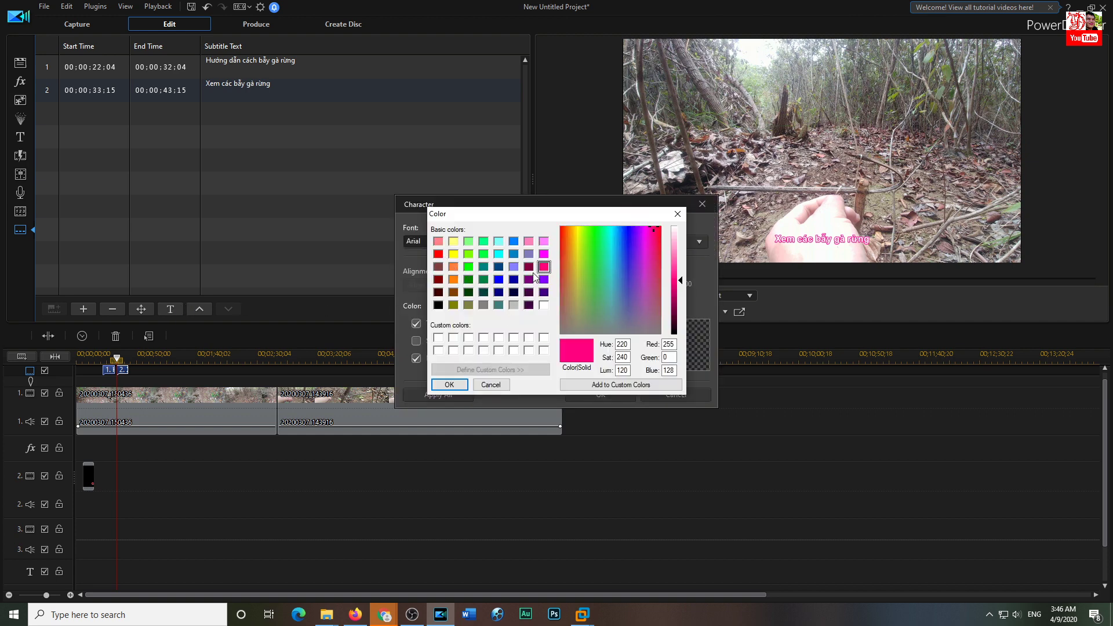
{"action": "left_click", "coordinate": [500, 281]}
{"action": "left_click", "coordinate": [449, 385]}
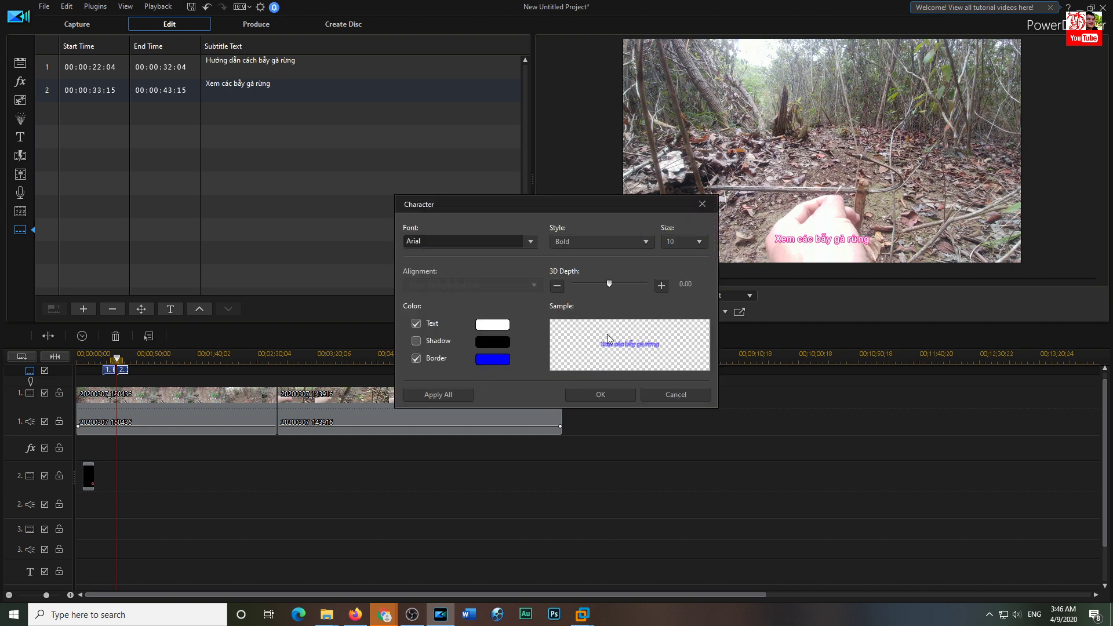
{"action": "left_click", "coordinate": [680, 243]}
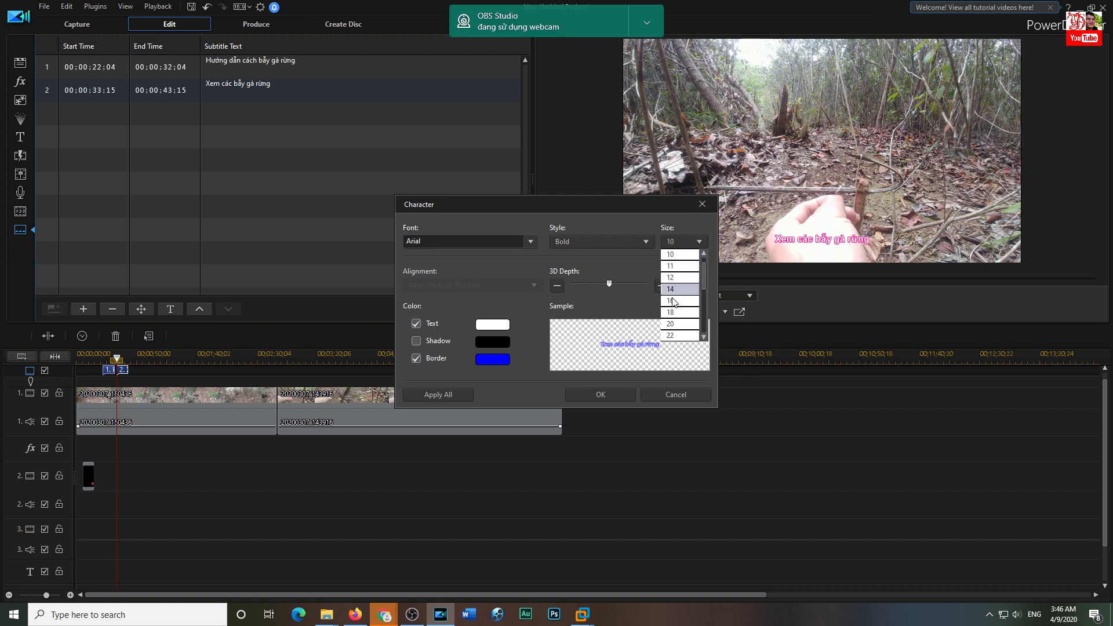
{"action": "left_click", "coordinate": [678, 324]}
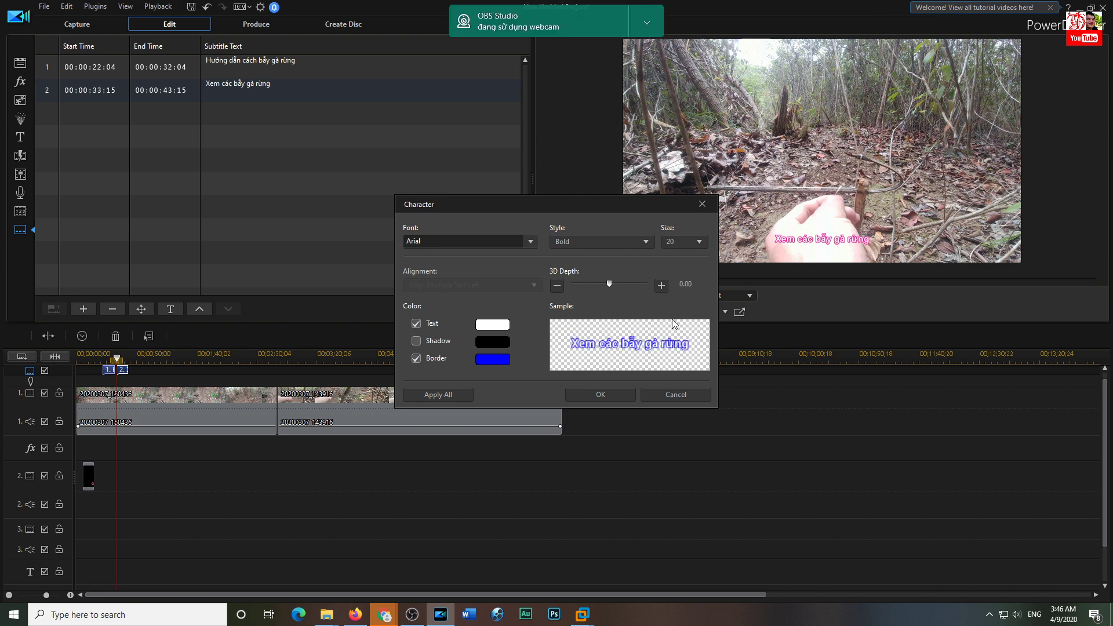
{"action": "left_click", "coordinate": [583, 396]}
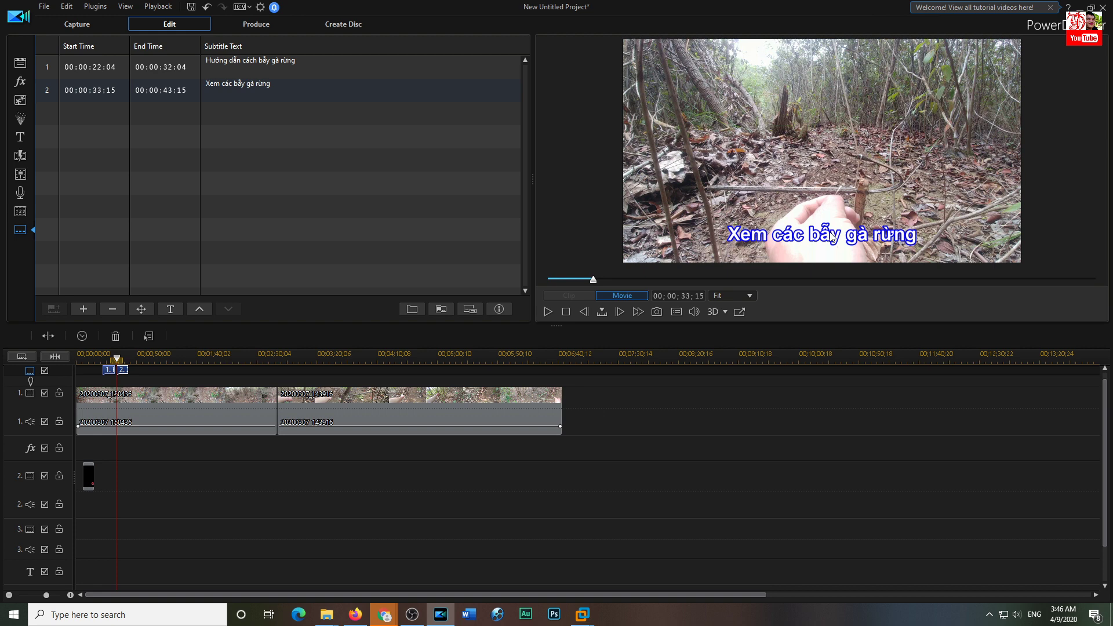
{"action": "left_click", "coordinate": [170, 309]}
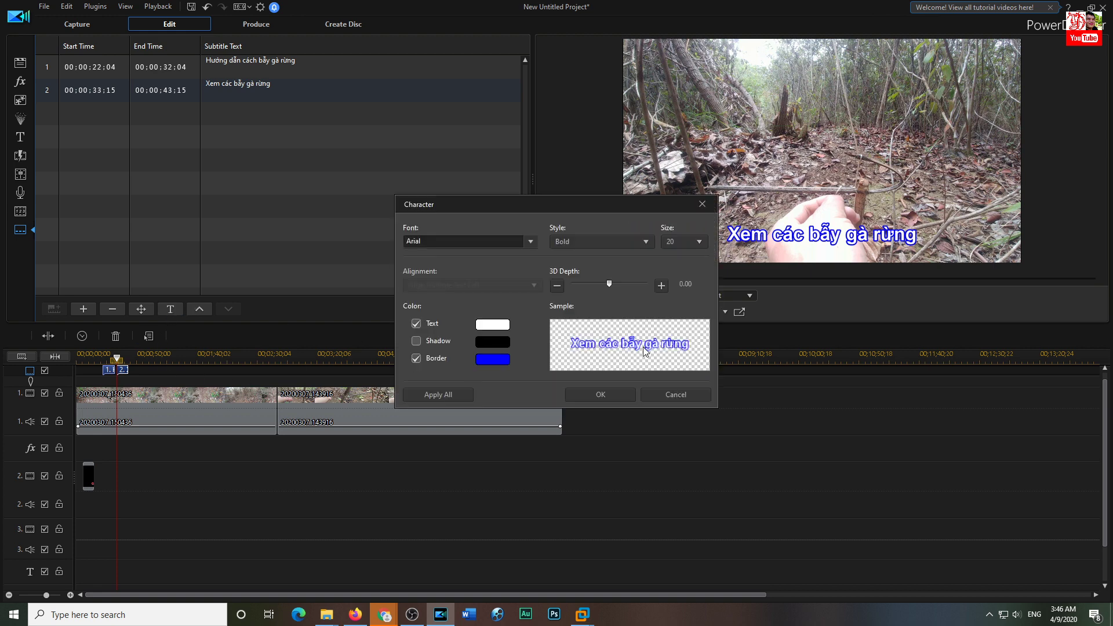
{"action": "left_click", "coordinate": [453, 396]}
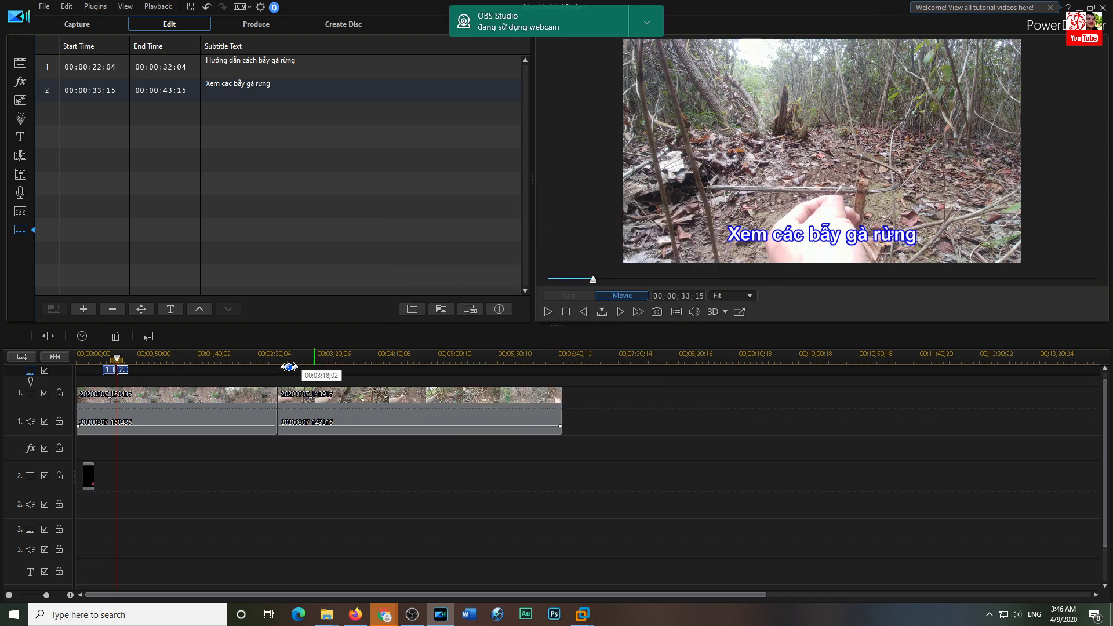
Step: Reopen the first subtitle's character settings, turning the shadow off and keeping the blue border
{"action": "left_click", "coordinate": [107, 358]}
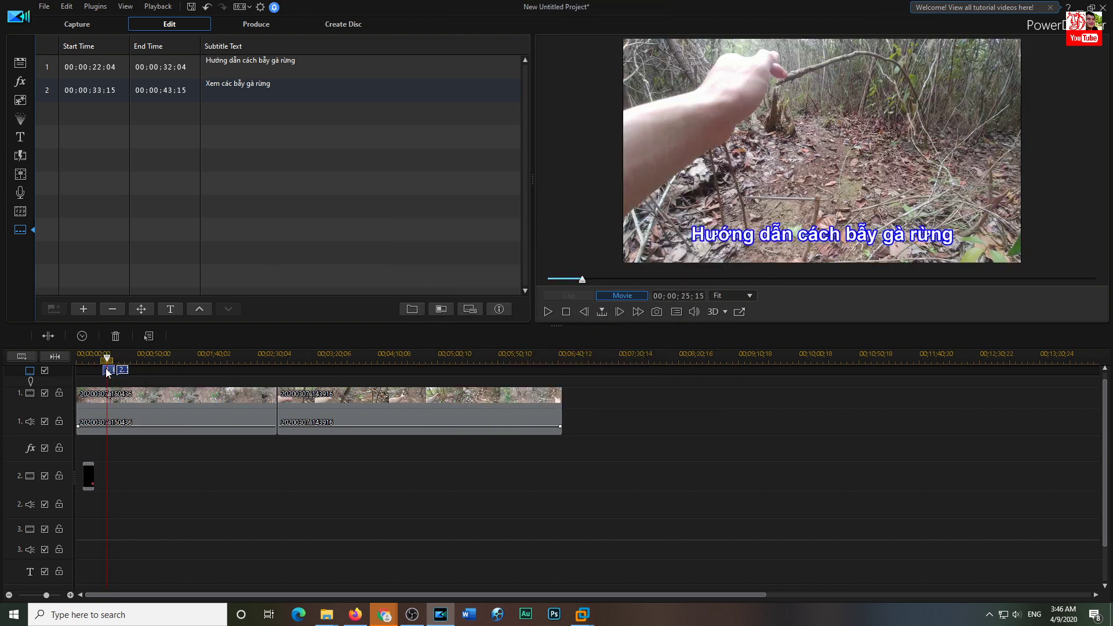
{"action": "left_click", "coordinate": [172, 310]}
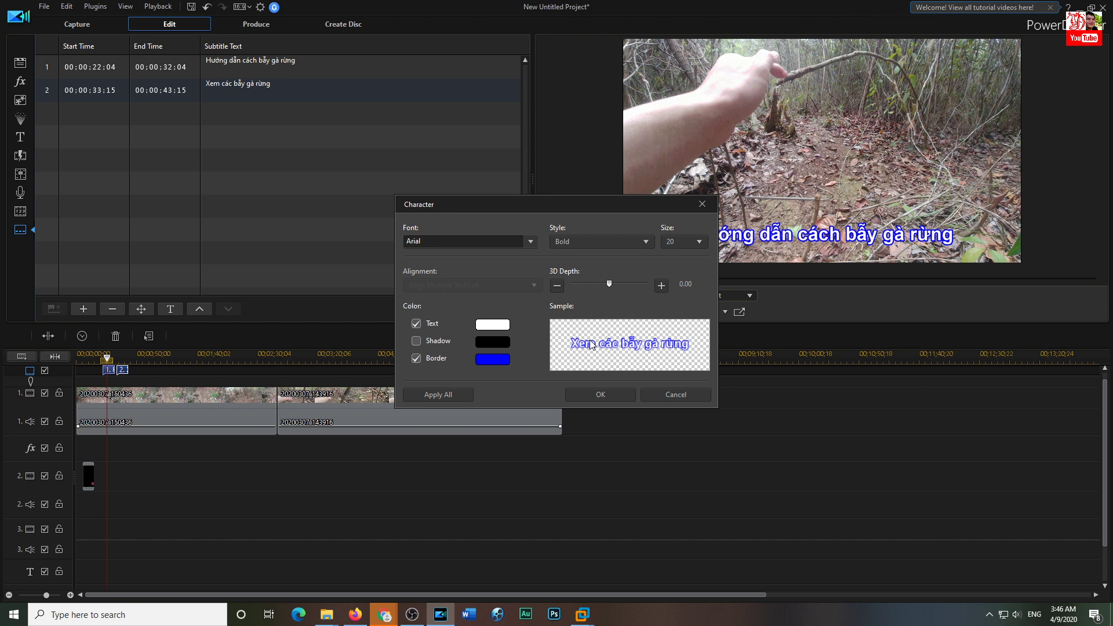
{"action": "left_click", "coordinate": [416, 343]}
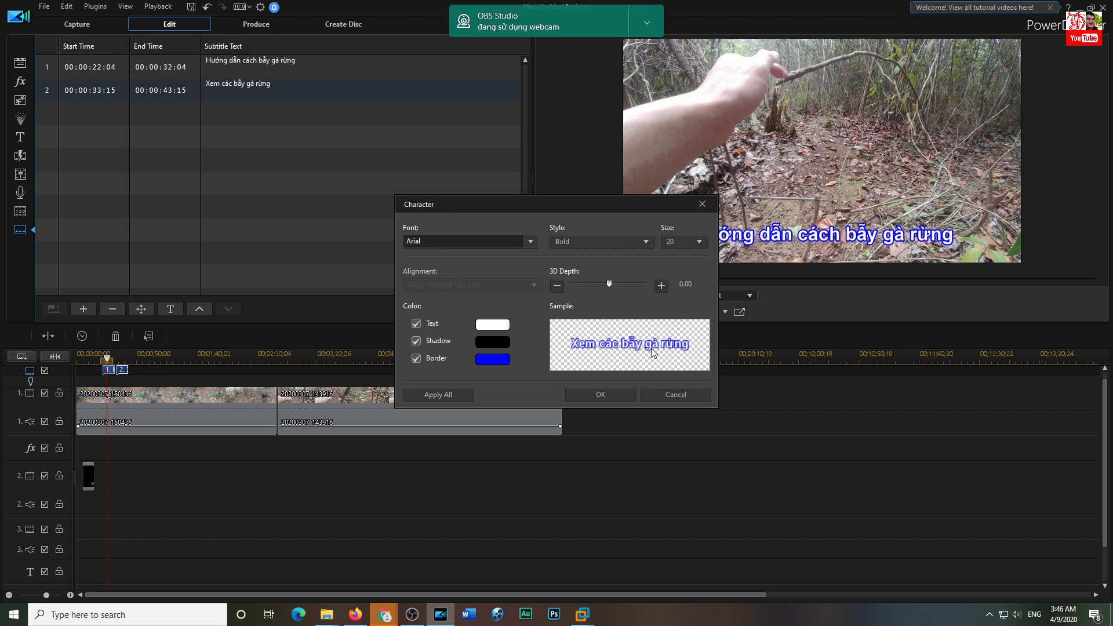
{"action": "left_click", "coordinate": [508, 344]}
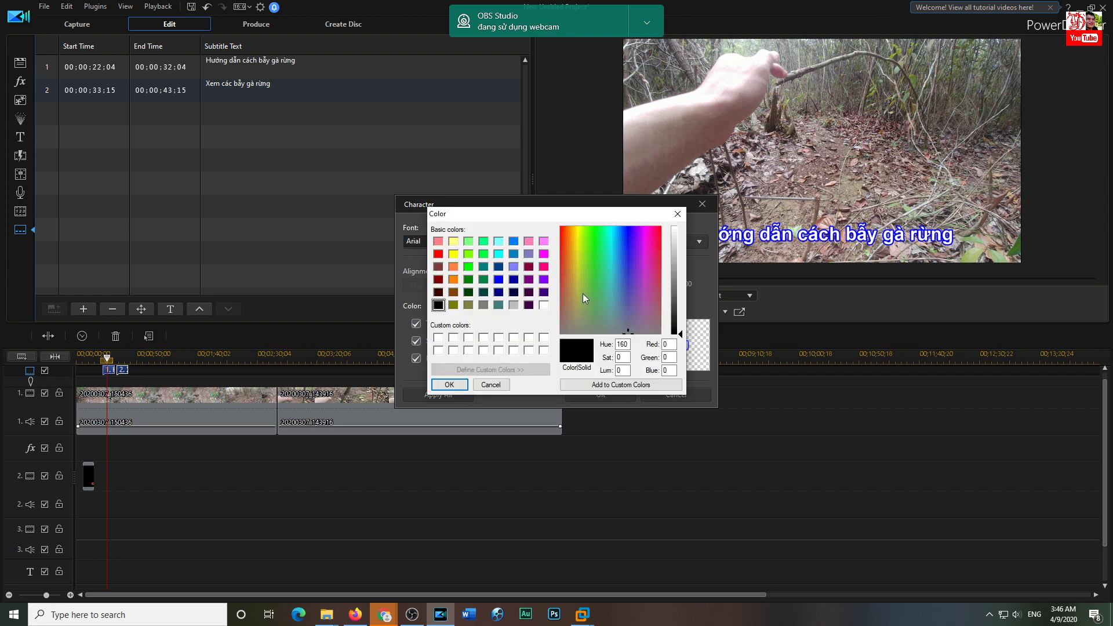
{"action": "left_click", "coordinate": [657, 247]}
{"action": "left_click", "coordinate": [449, 385]}
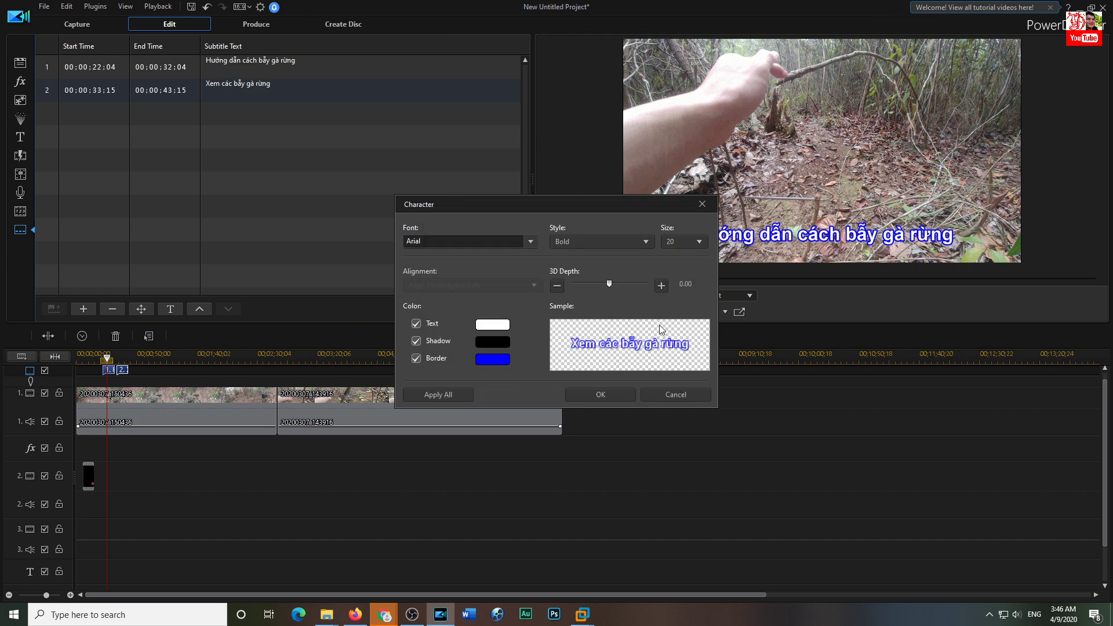
Step: Set the shadow colour to pink, toggle the shadow setting, and confirm the character settings
{"action": "left_click", "coordinate": [494, 347]}
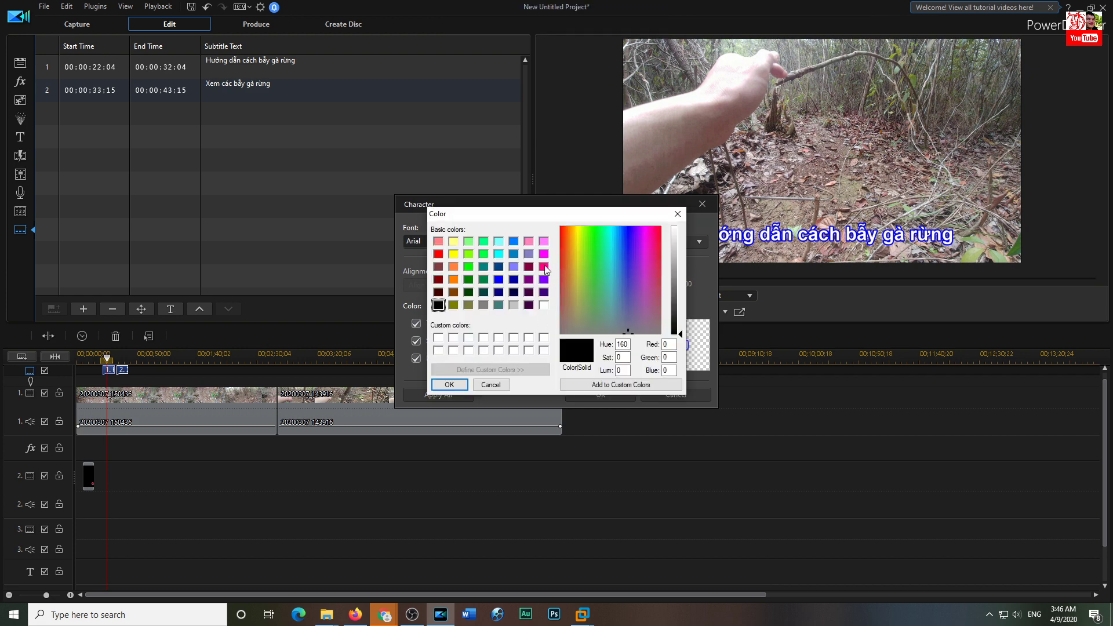
{"action": "left_click", "coordinate": [544, 267]}
{"action": "left_click", "coordinate": [460, 385]}
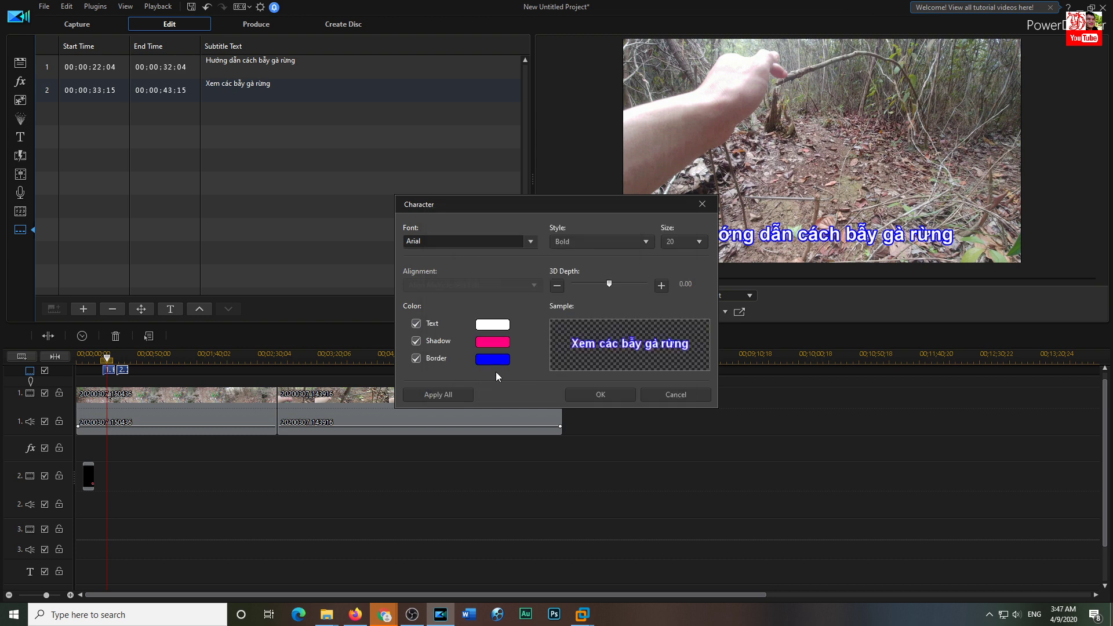
{"action": "left_click", "coordinate": [416, 342]}
{"action": "left_click", "coordinate": [416, 342]}
{"action": "left_click", "coordinate": [416, 341]}
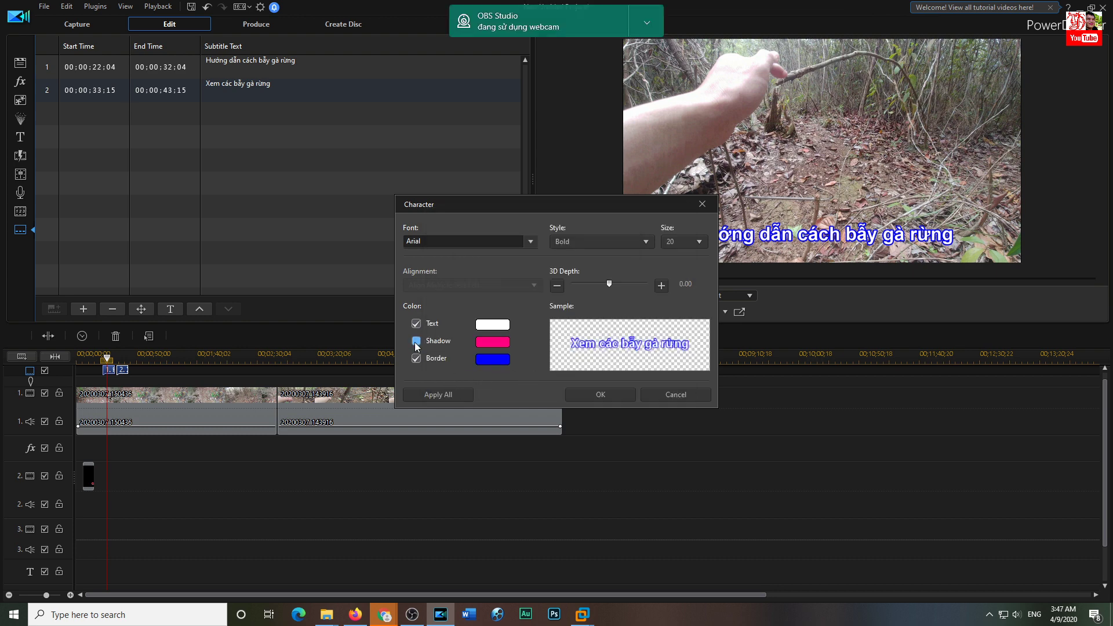
{"action": "left_click", "coordinate": [416, 341]}
{"action": "left_click", "coordinate": [586, 395]}
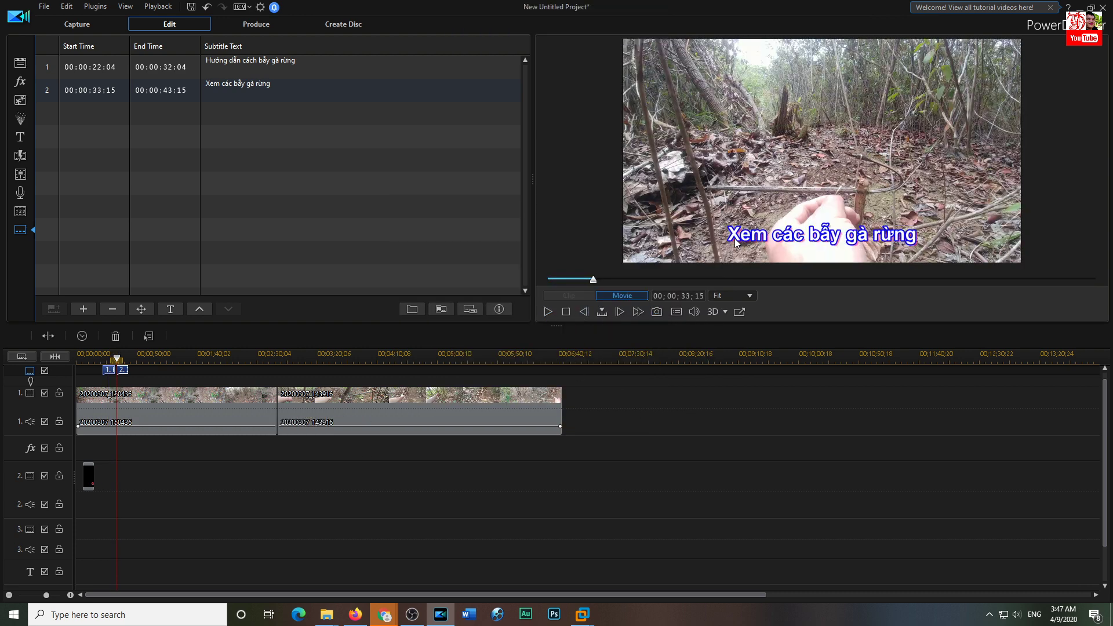
Step: Add an empty third subtitle at 00:00:43:10–00:00:53:10, then restore the window size
{"action": "left_click", "coordinate": [548, 311]}
{"action": "left_click", "coordinate": [548, 311]}
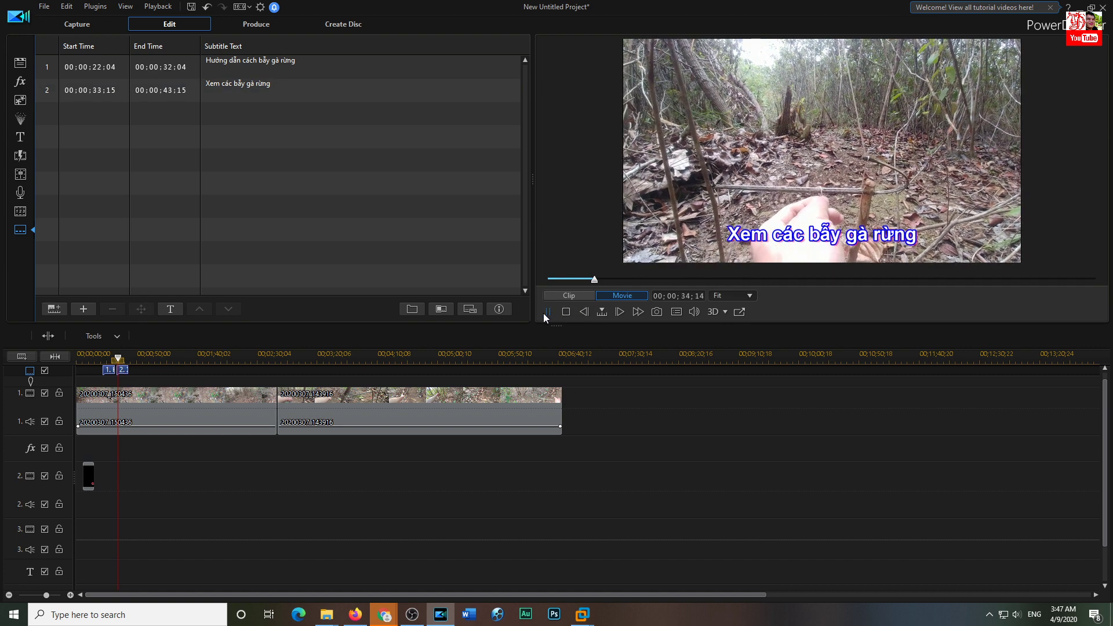
{"action": "left_click_drag", "start_coordinate": [118, 357], "coordinate": [129, 356]}
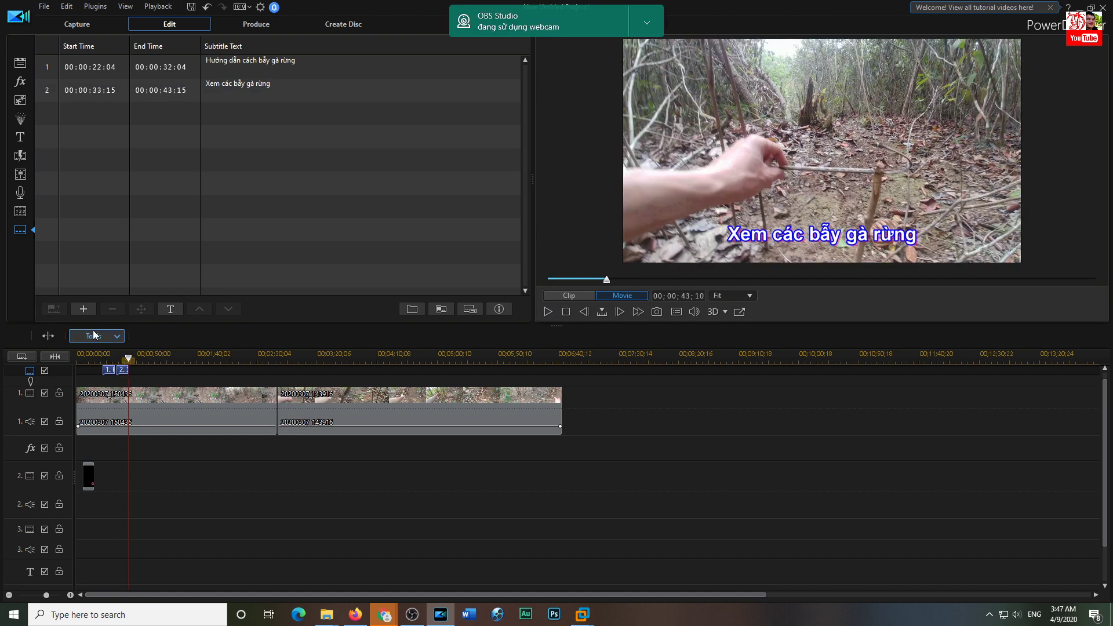
{"action": "left_click", "coordinate": [83, 309]}
{"action": "double_click", "coordinate": [227, 118]}
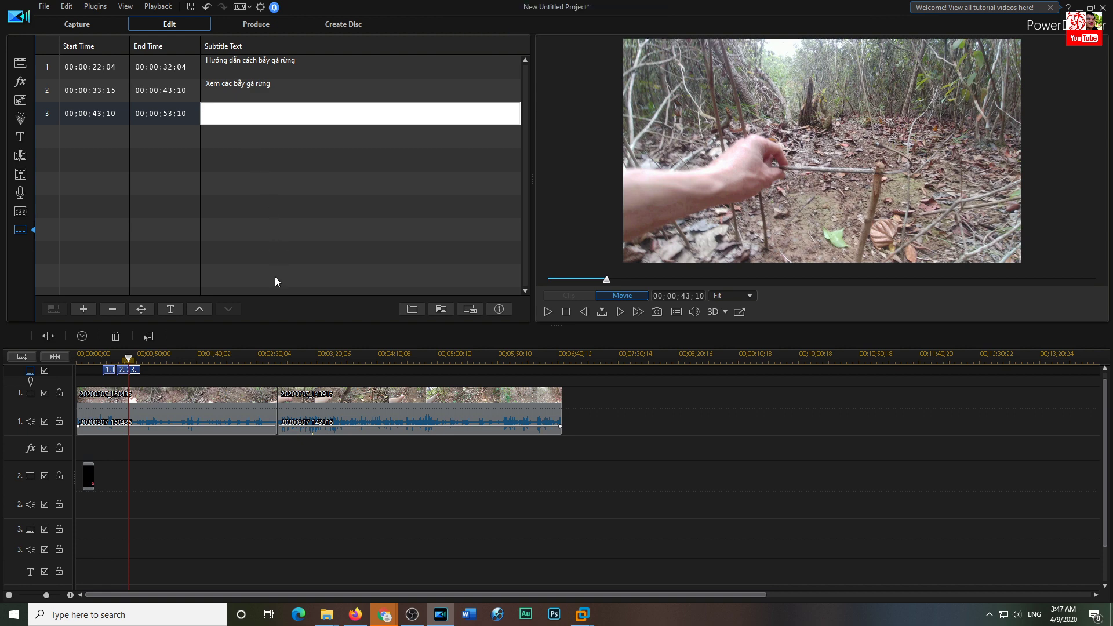
{"action": "double_click", "coordinate": [333, 8]}
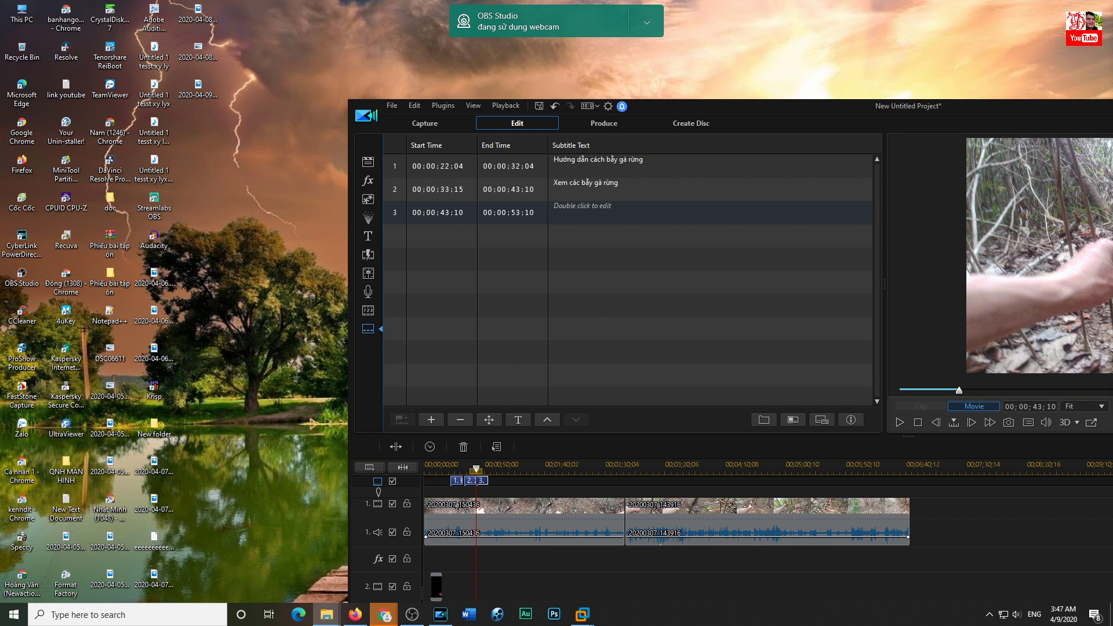
Step: Browse to C:\Windows\Fonts and scroll through the installed fonts
{"action": "double_click", "coordinate": [22, 12]}
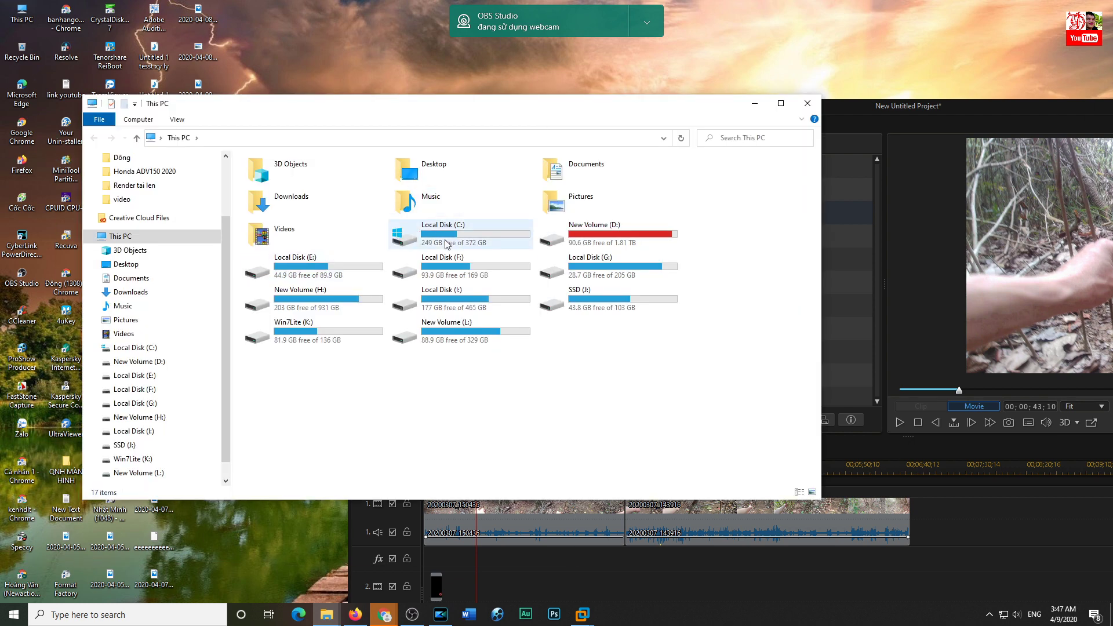
{"action": "double_click", "coordinate": [446, 244]}
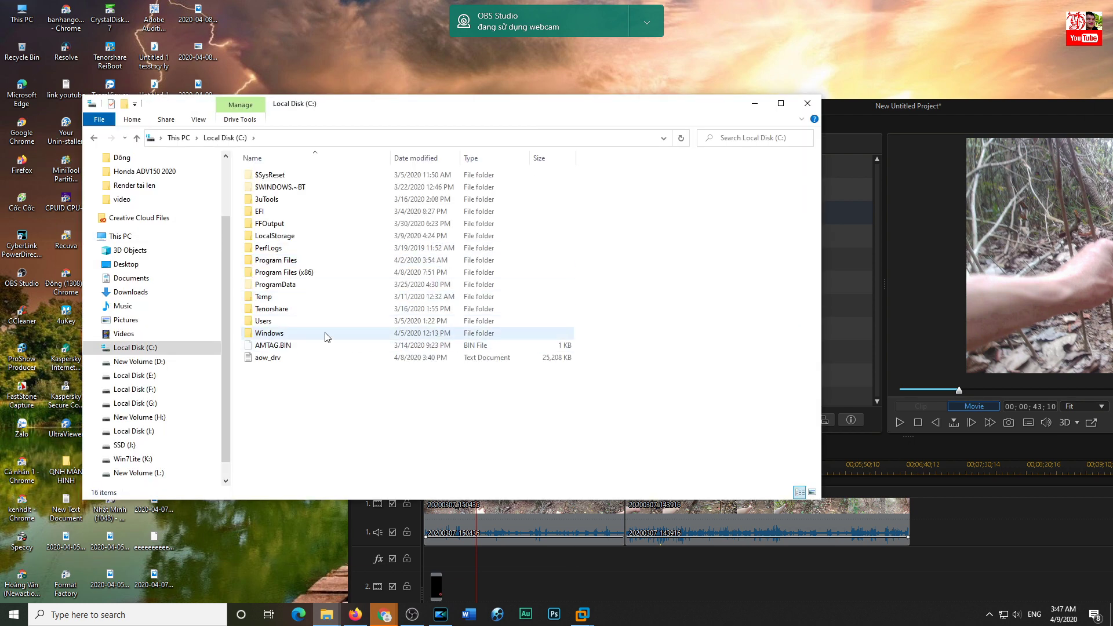
{"action": "double_click", "coordinate": [261, 334]}
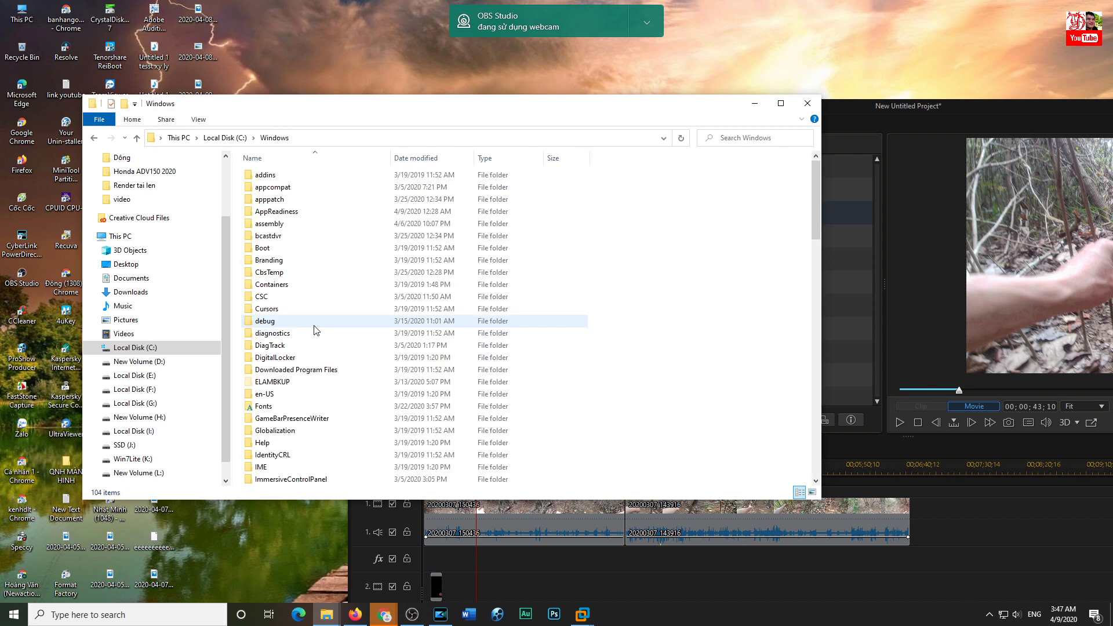
{"action": "double_click", "coordinate": [287, 406]}
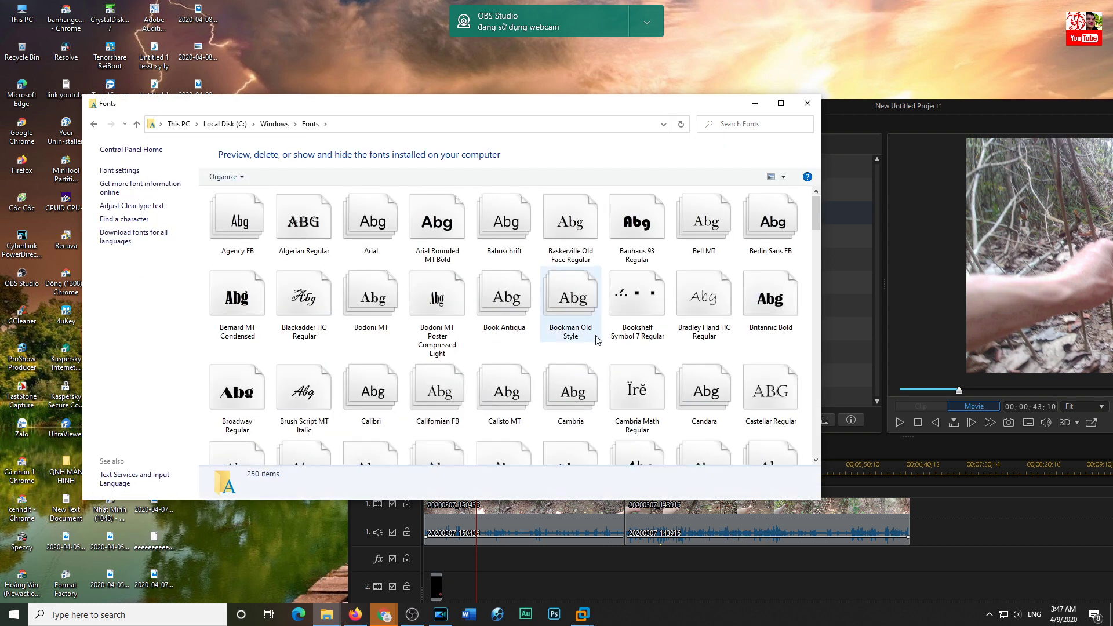
{"action": "scroll", "coordinate": [464, 290], "scroll_direction": "down", "scroll_amount": 3}
{"action": "scroll", "coordinate": [464, 290], "scroll_direction": "down", "scroll_amount": 10}
{"action": "left_click_drag", "start_coordinate": [492, 112], "coordinate": [420, 116]}
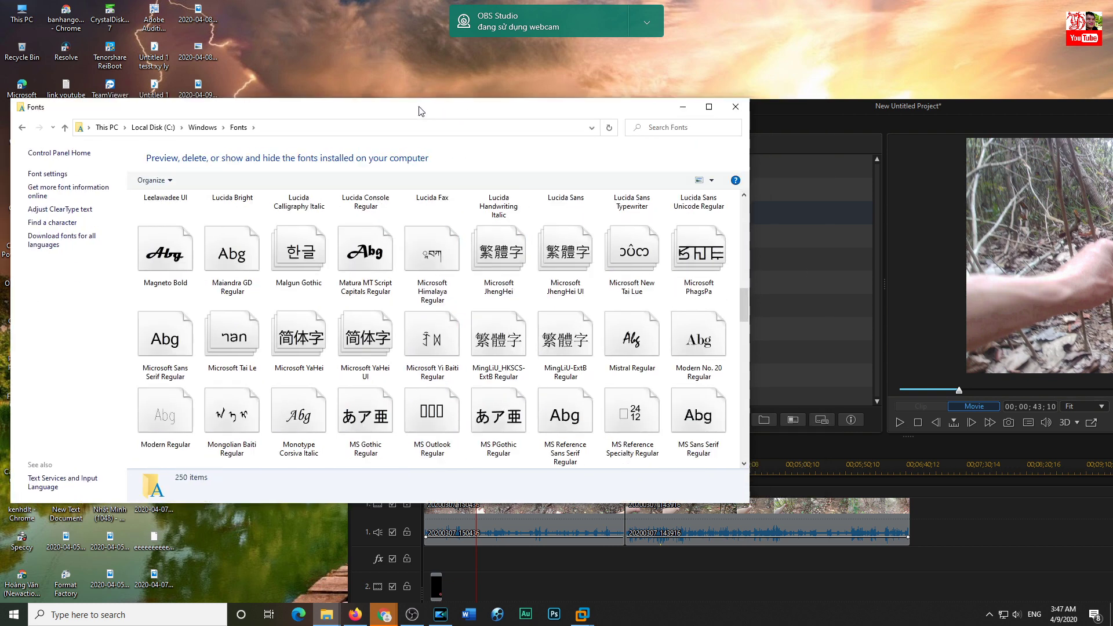
{"action": "scroll", "coordinate": [428, 421], "scroll_direction": "down", "scroll_amount": 5}
{"action": "scroll", "coordinate": [428, 421], "scroll_direction": "down", "scroll_amount": 5}
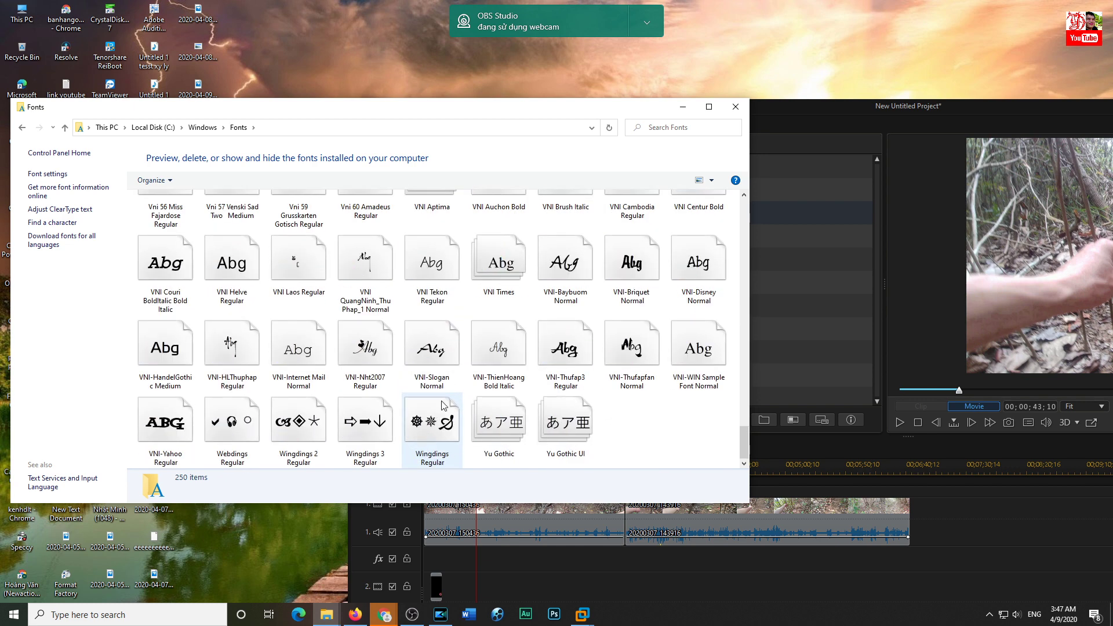
Step: Close the Fonts window, maximise the editor to full screen and hide the webcam notification
{"action": "key", "text": "alt+F4"}
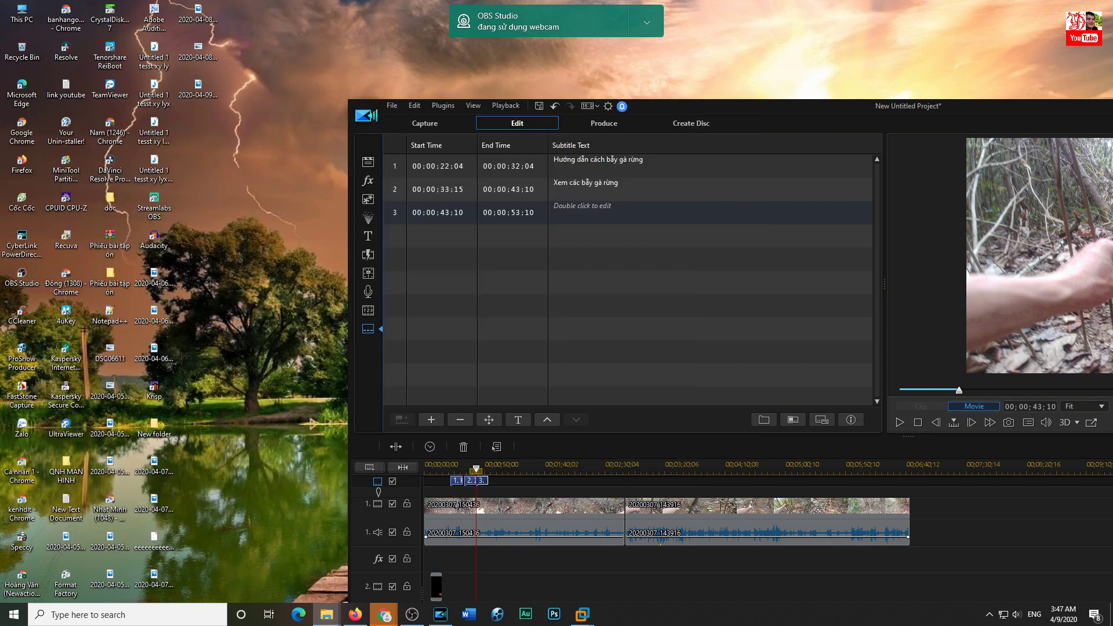
{"action": "left_click_drag", "start_coordinate": [895, 109], "coordinate": [634, 16]}
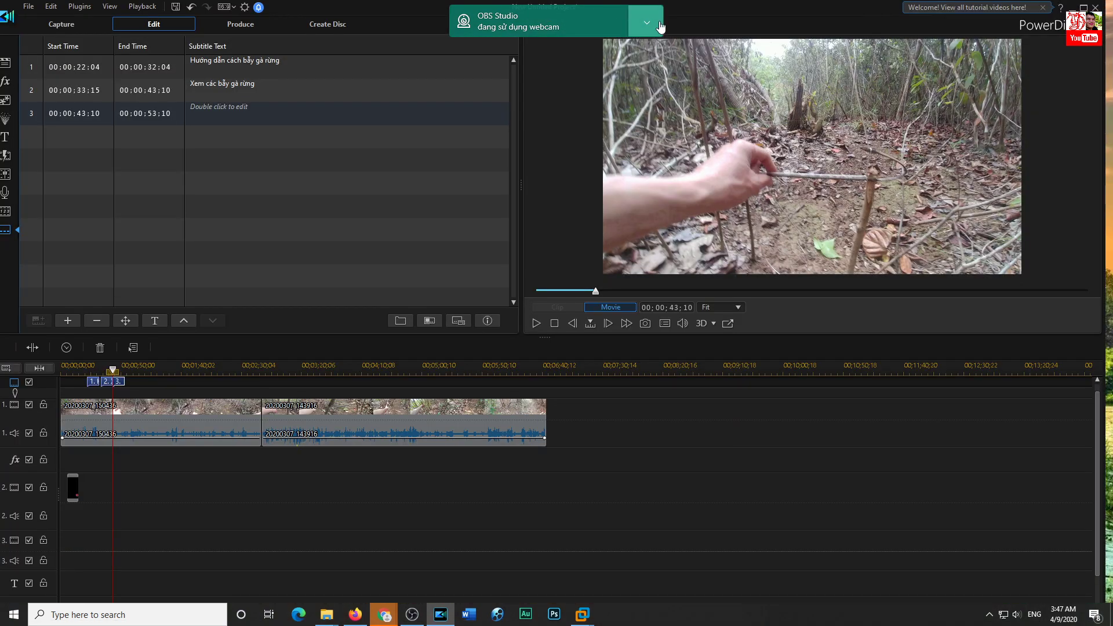
{"action": "left_click", "coordinate": [647, 23]}
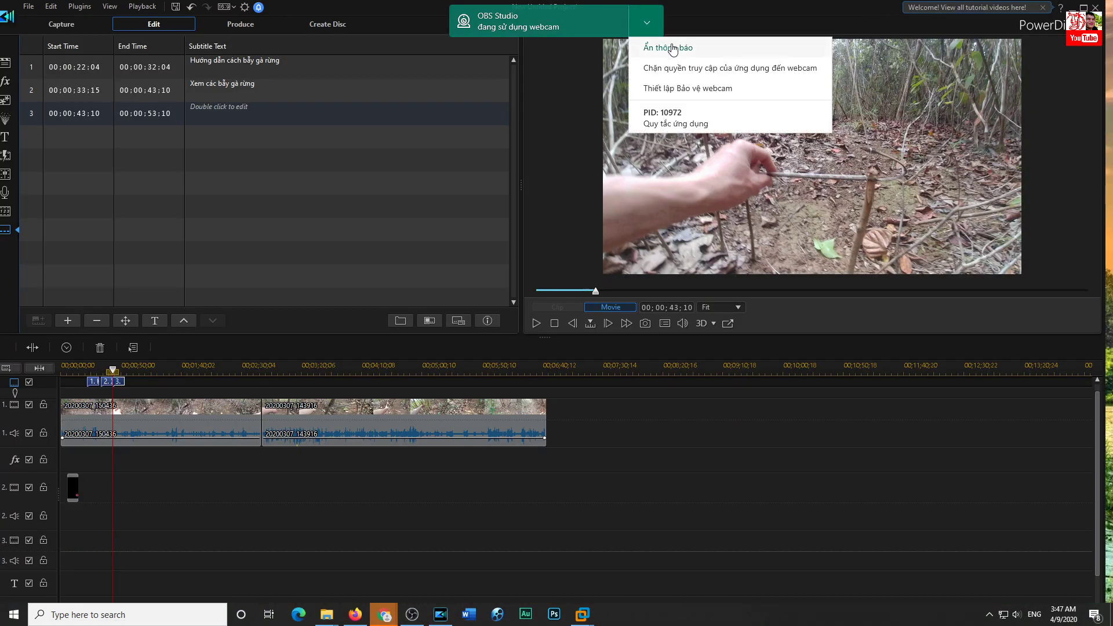
{"action": "left_click", "coordinate": [670, 45]}
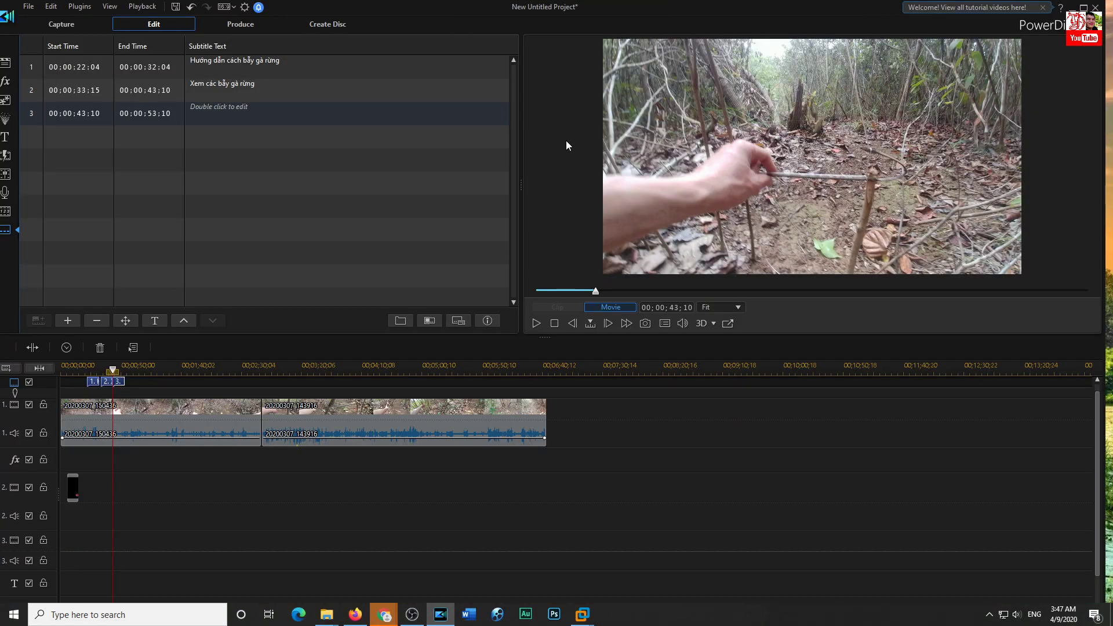
Step: Preview the movie from about the 57-second mark, then stop playback
{"action": "left_click", "coordinate": [130, 371]}
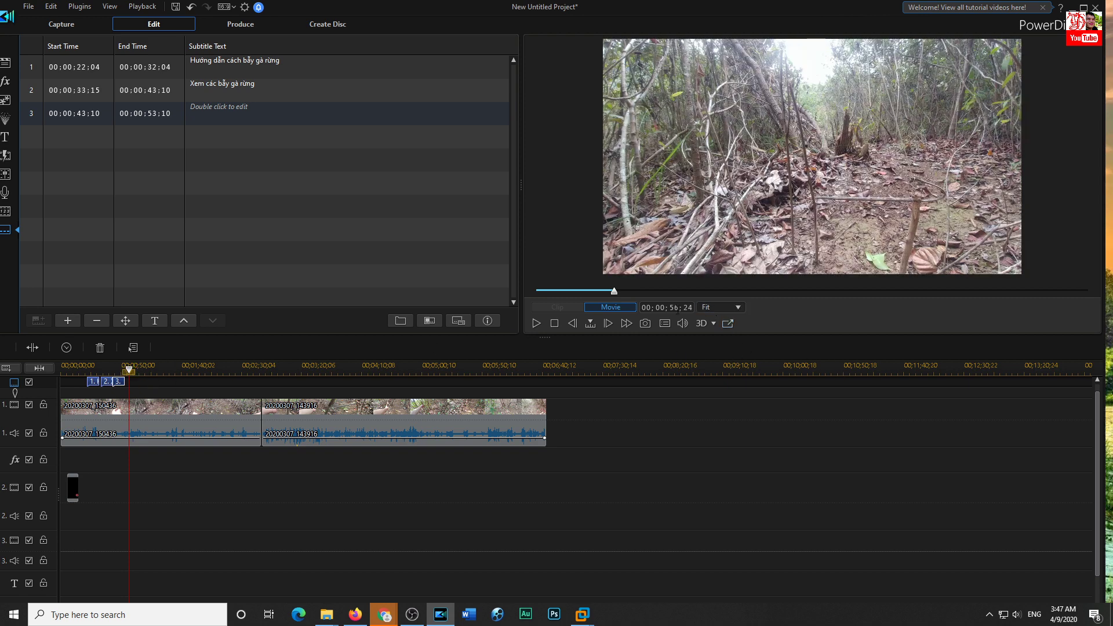
{"action": "left_click", "coordinate": [540, 324]}
{"action": "left_click", "coordinate": [520, 458]}
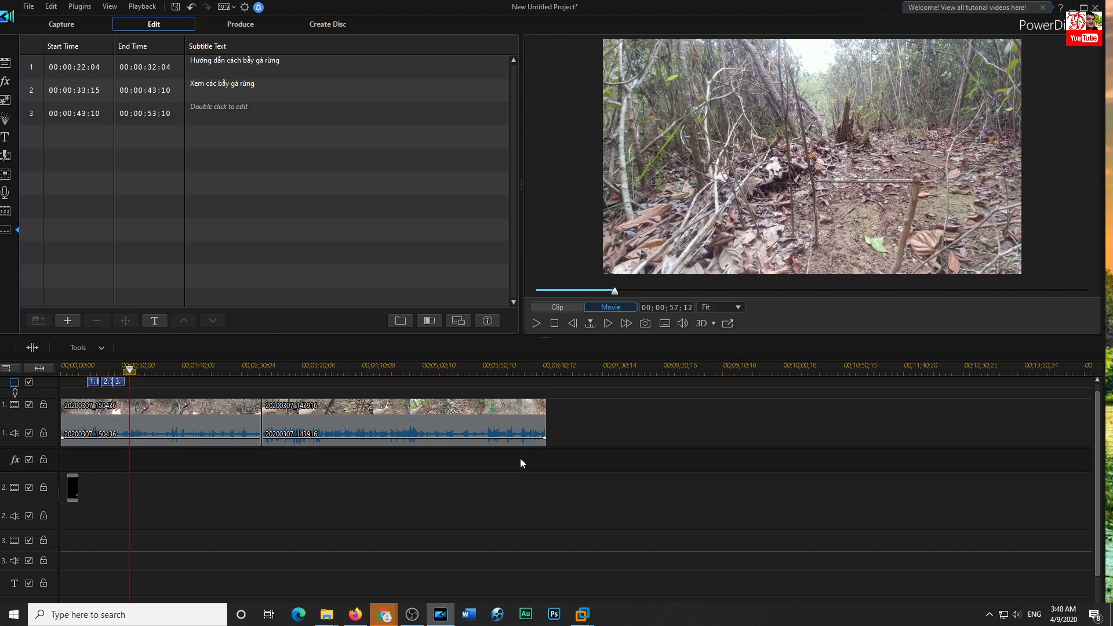
{"action": "mouse_move", "coordinate": [328, 617]}
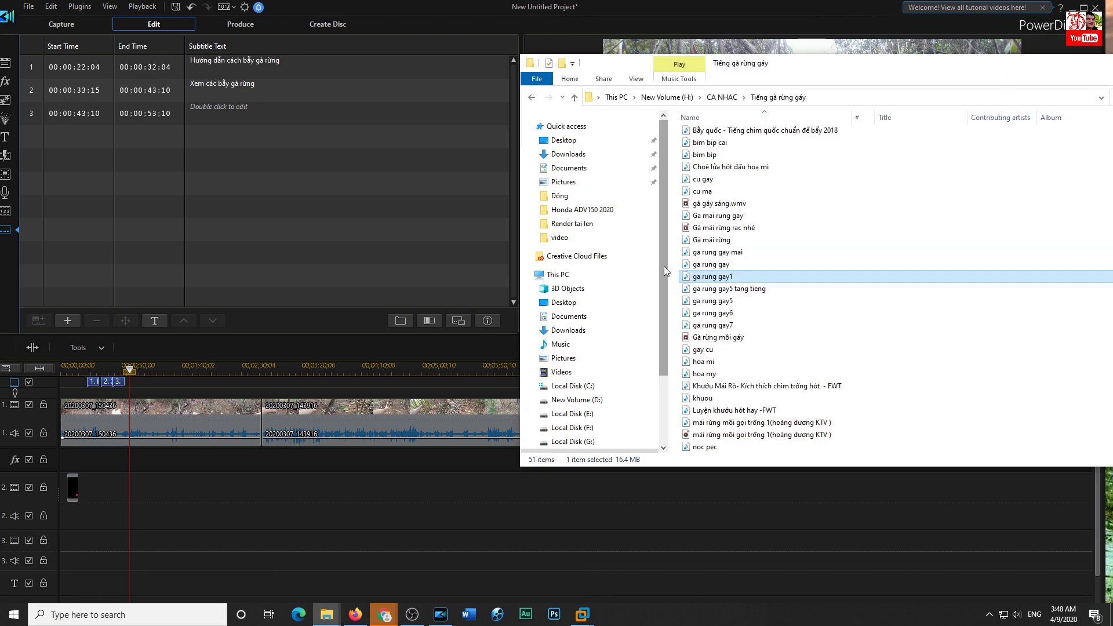
Step: Place ga rung gay1 on audio track 2, slide it earlier, and split off and delete its end
{"action": "mouse_move", "coordinate": [712, 276]}
{"action": "left_mouse_down"}
{"action": "mouse_move", "coordinate": [151, 481]}
{"action": "mouse_move", "coordinate": [112, 498]}
{"action": "mouse_move", "coordinate": [104, 524]}
{"action": "mouse_move", "coordinate": [47, 566]}
{"action": "left_mouse_up"}
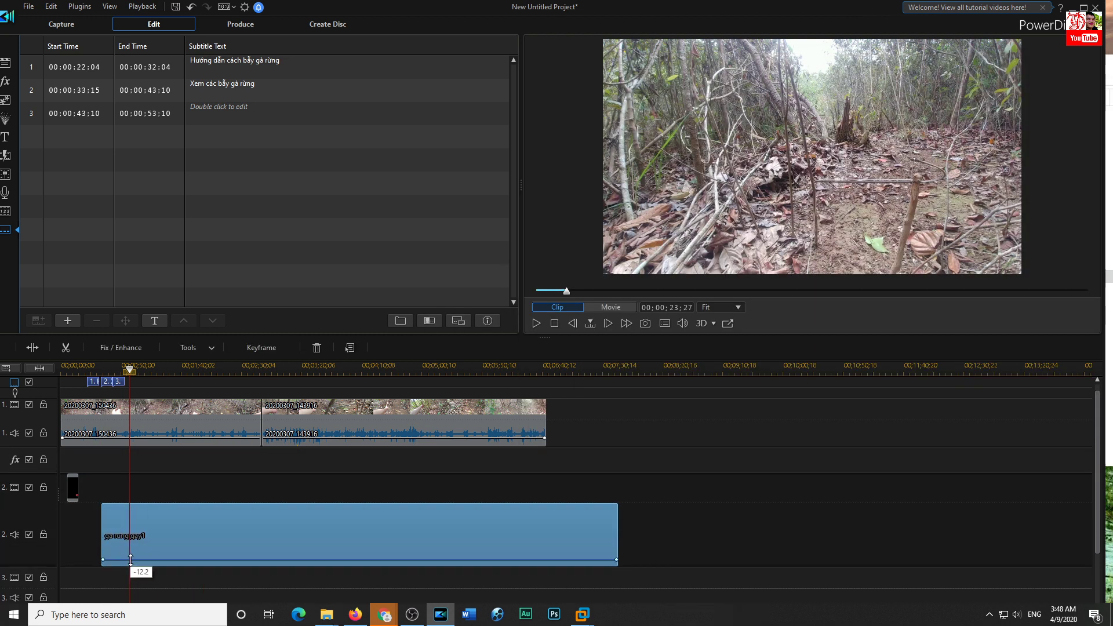
{"action": "left_click_drag", "start_coordinate": [131, 542], "coordinate": [113, 542]}
{"action": "left_click", "coordinate": [518, 370]}
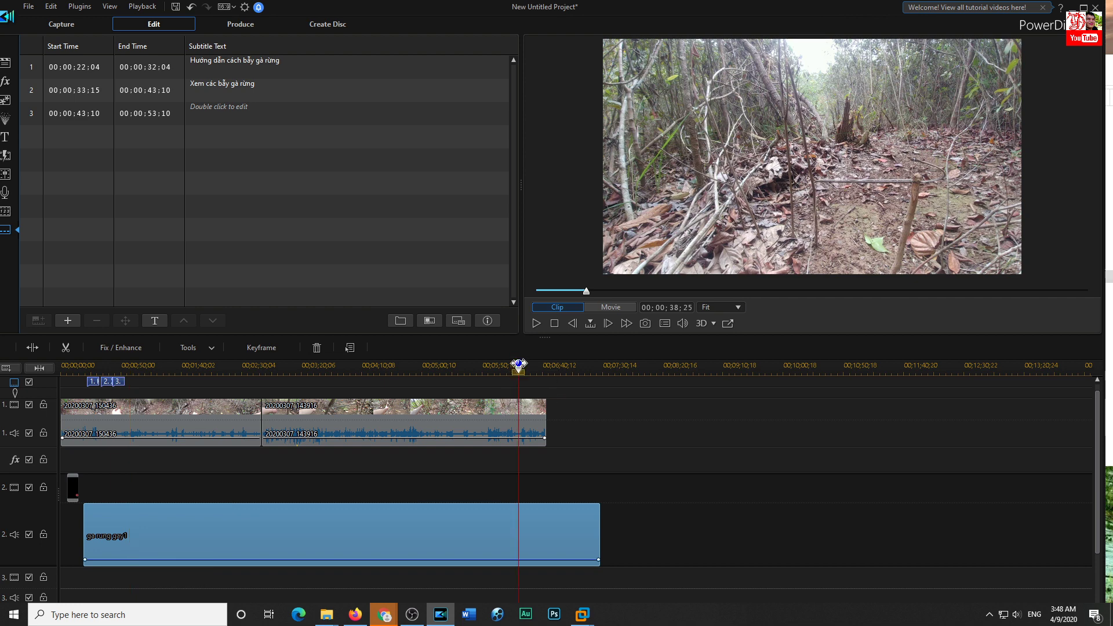
{"action": "left_click", "coordinate": [544, 545]}
{"action": "key", "text": "ctrl+t"}
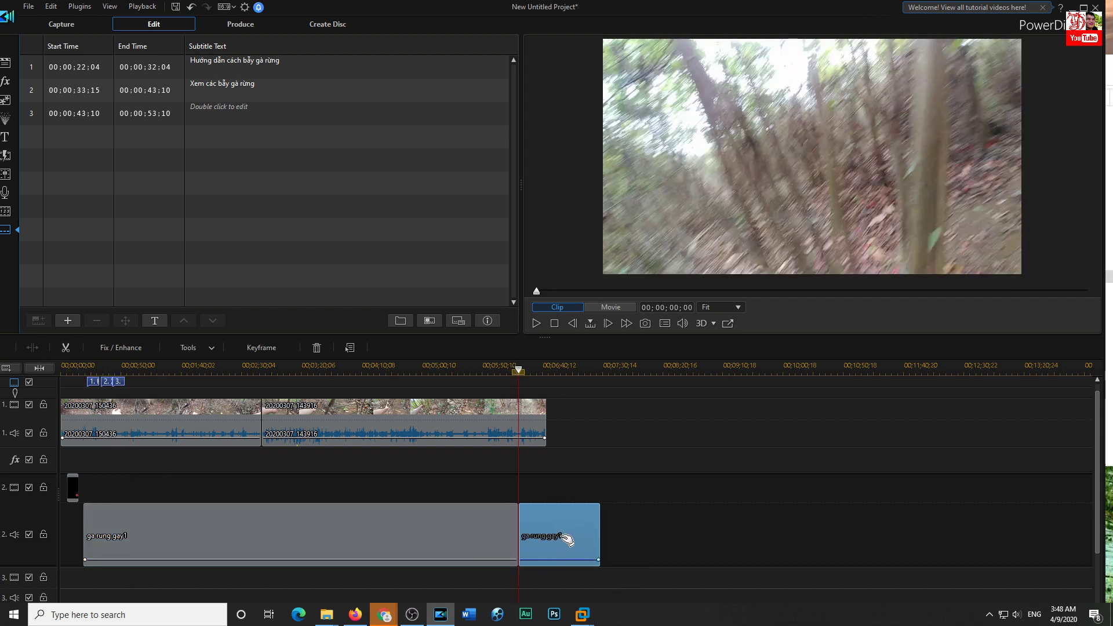
{"action": "key", "text": "Delete"}
Step: Play the movie from about 1:25 to hear the rooster call
{"action": "left_click", "coordinate": [164, 367]}
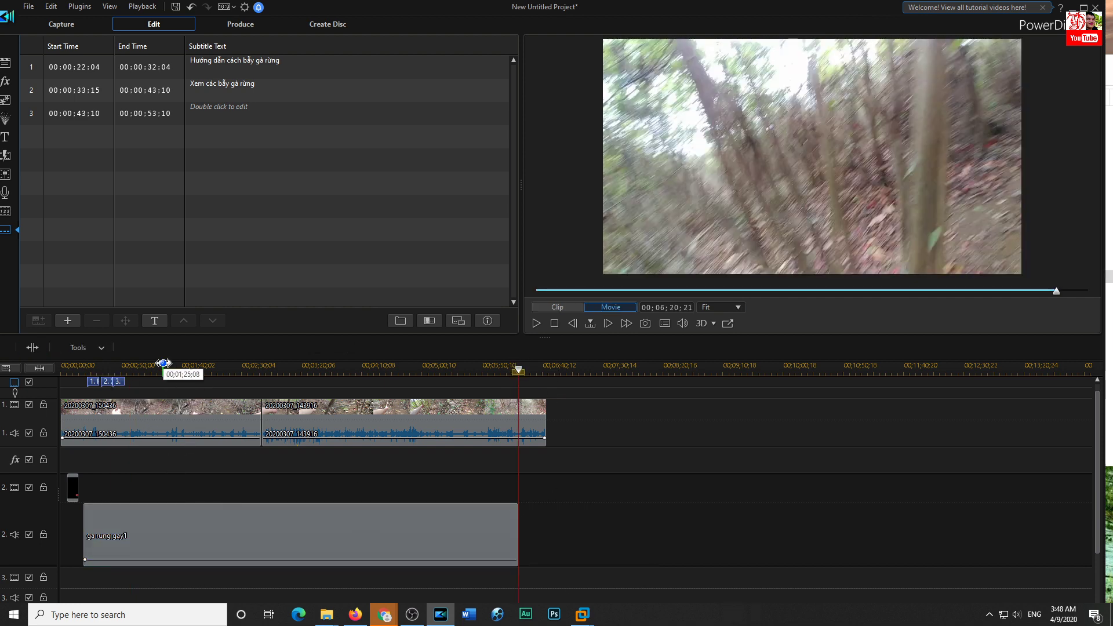
{"action": "left_click", "coordinate": [537, 323]}
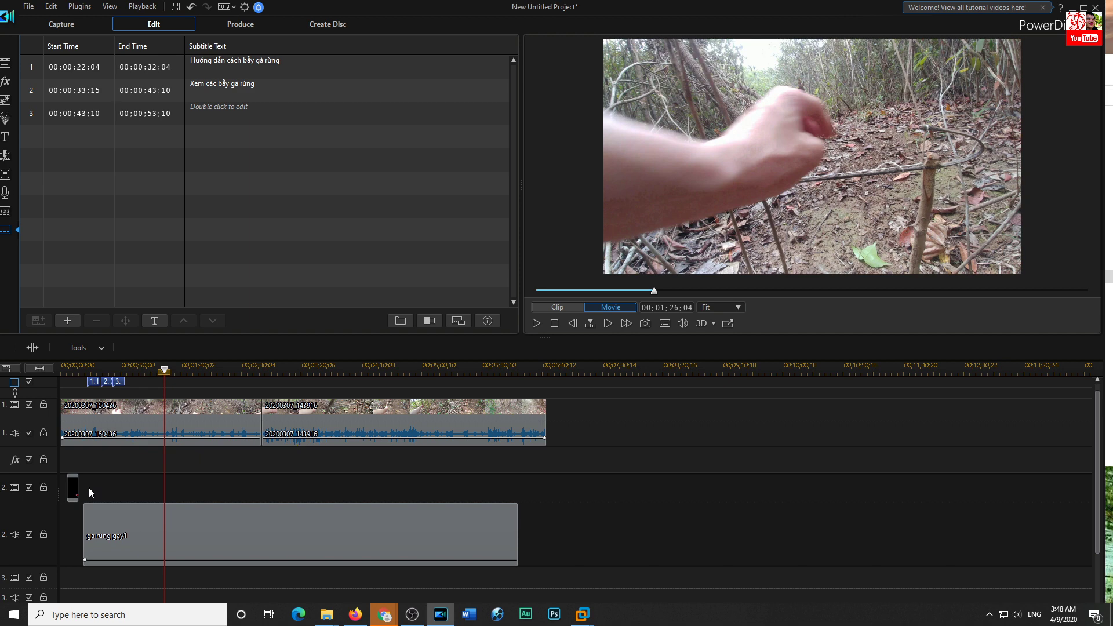
{"action": "mouse_move", "coordinate": [77, 497]}
{"action": "mouse_move", "coordinate": [332, 622]}
{"action": "left_click", "coordinate": [264, 557]}
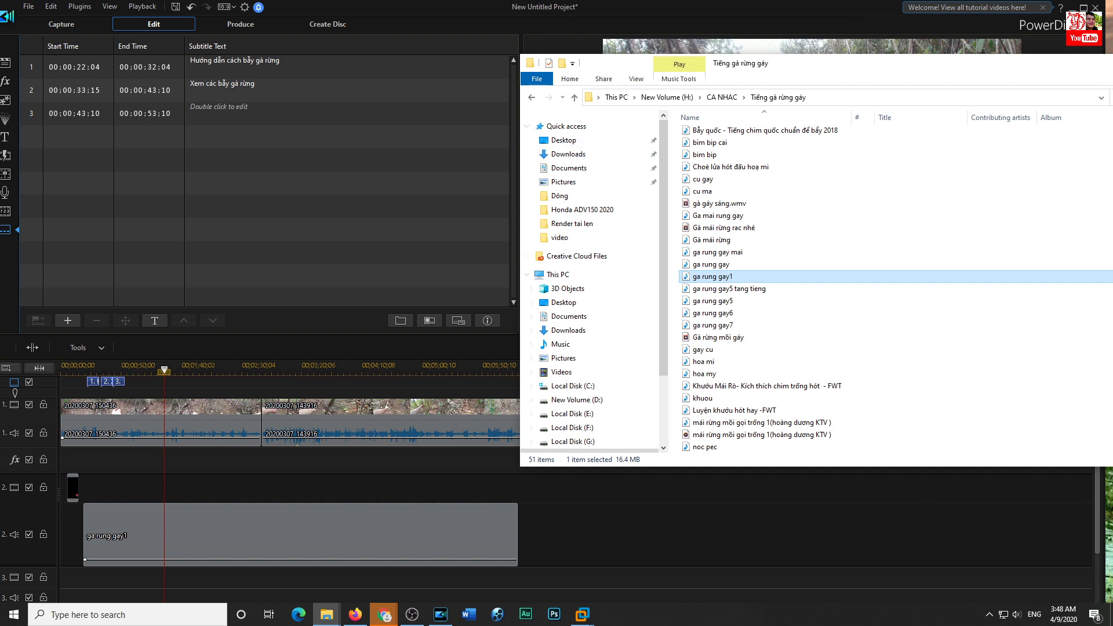
{"action": "key", "text": "alt+Tab"}
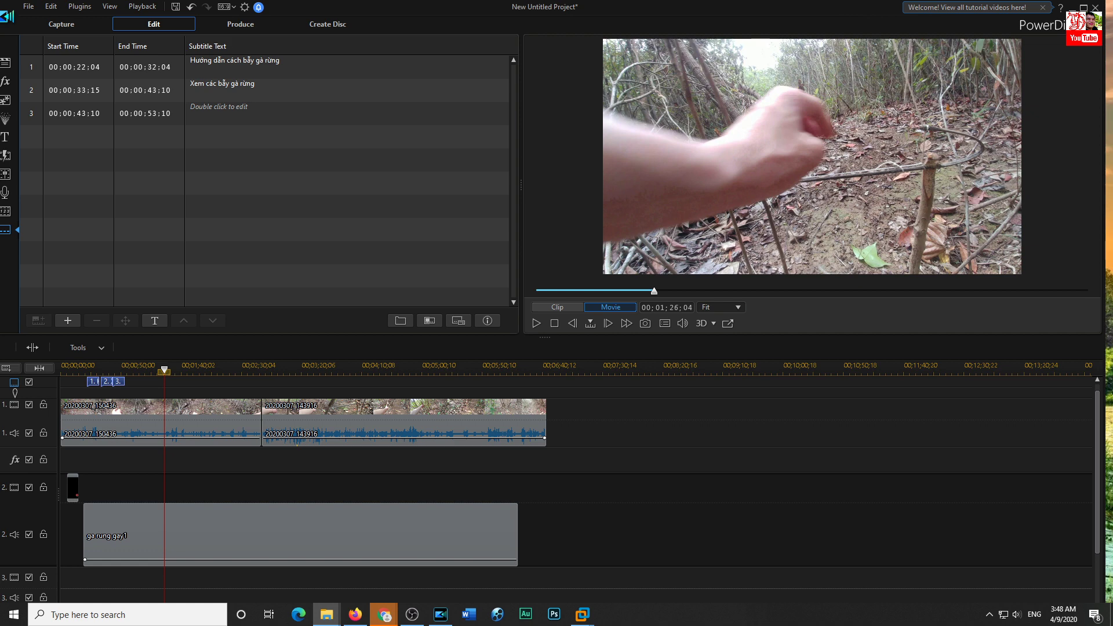
Step: Shrink the Vietnam flag image and move it to the video's top-left corner
{"action": "left_click", "coordinate": [598, 487]}
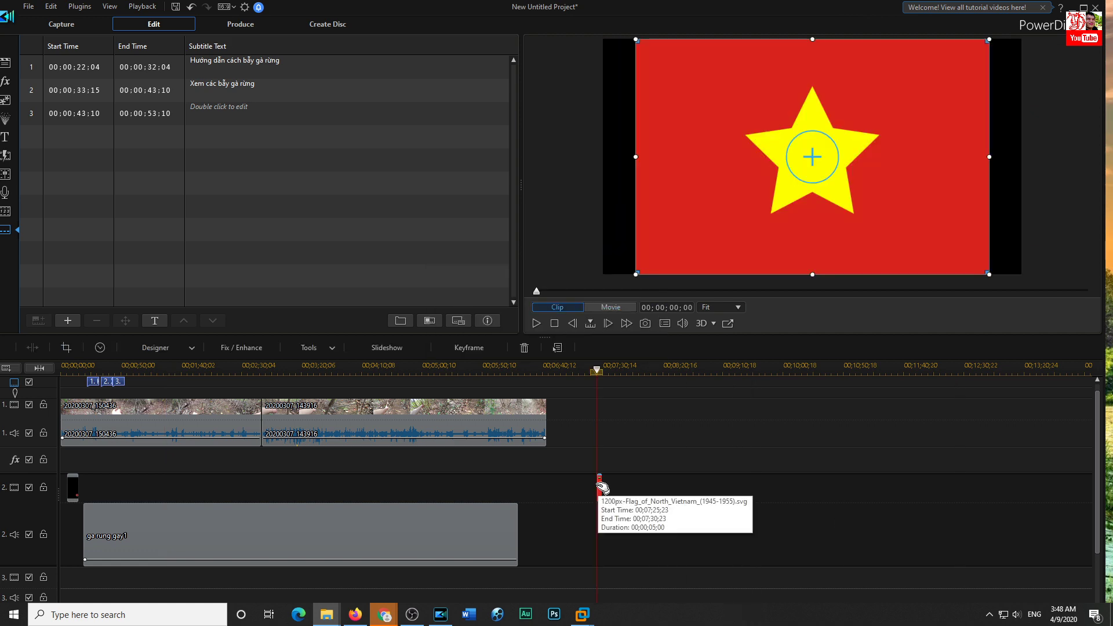
{"action": "left_click_drag", "start_coordinate": [614, 375], "coordinate": [885, 318]}
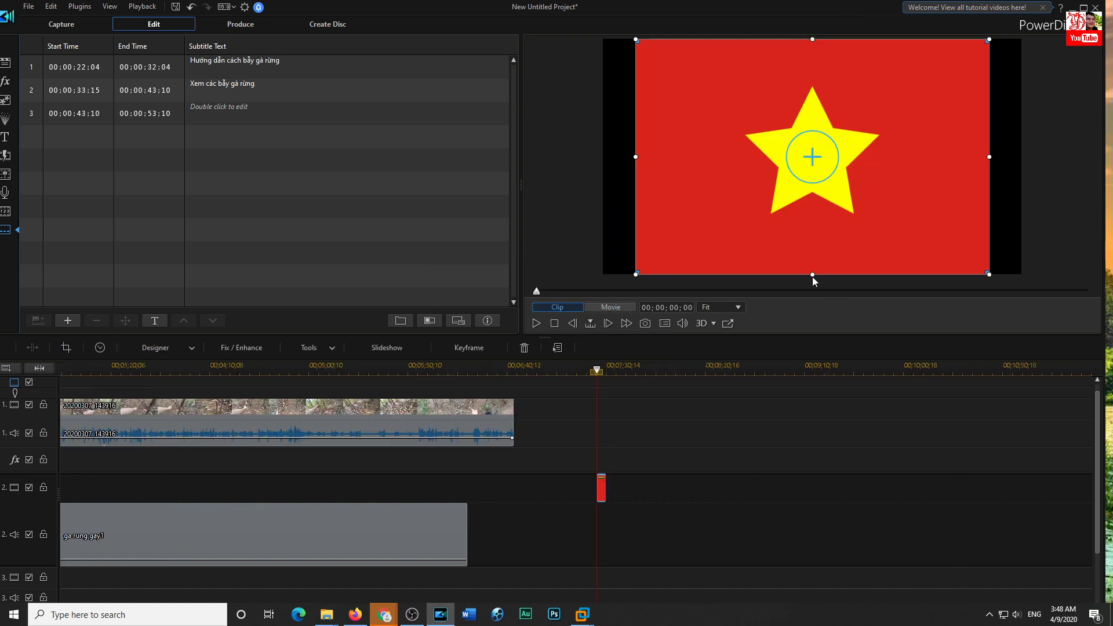
{"action": "left_click_drag", "start_coordinate": [812, 272], "coordinate": [815, 46]}
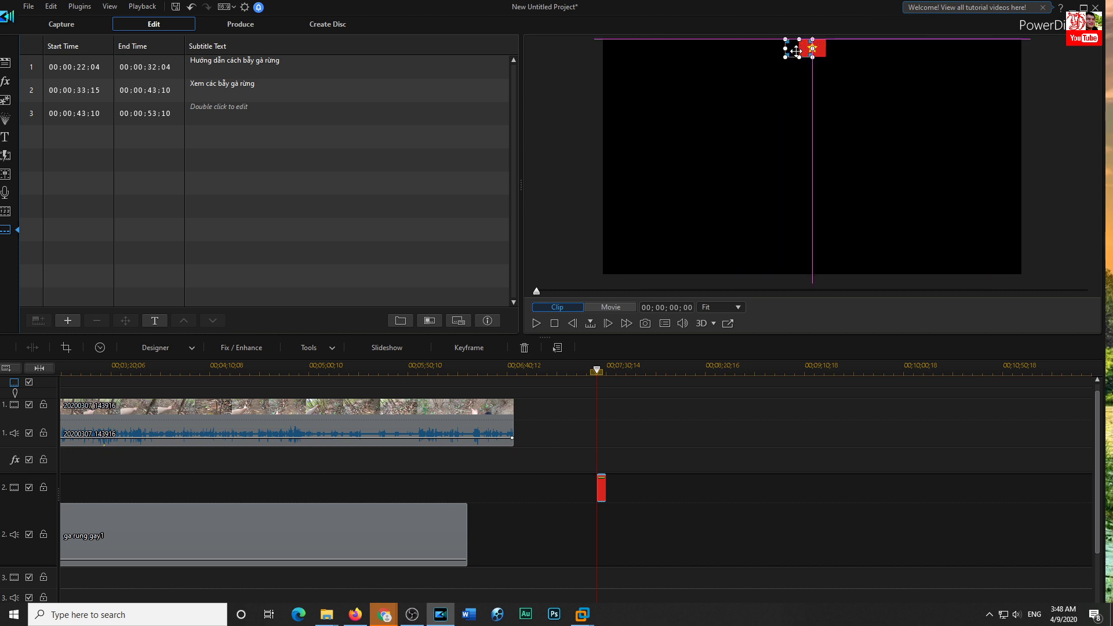
{"action": "left_click_drag", "start_coordinate": [812, 48], "coordinate": [637, 60]}
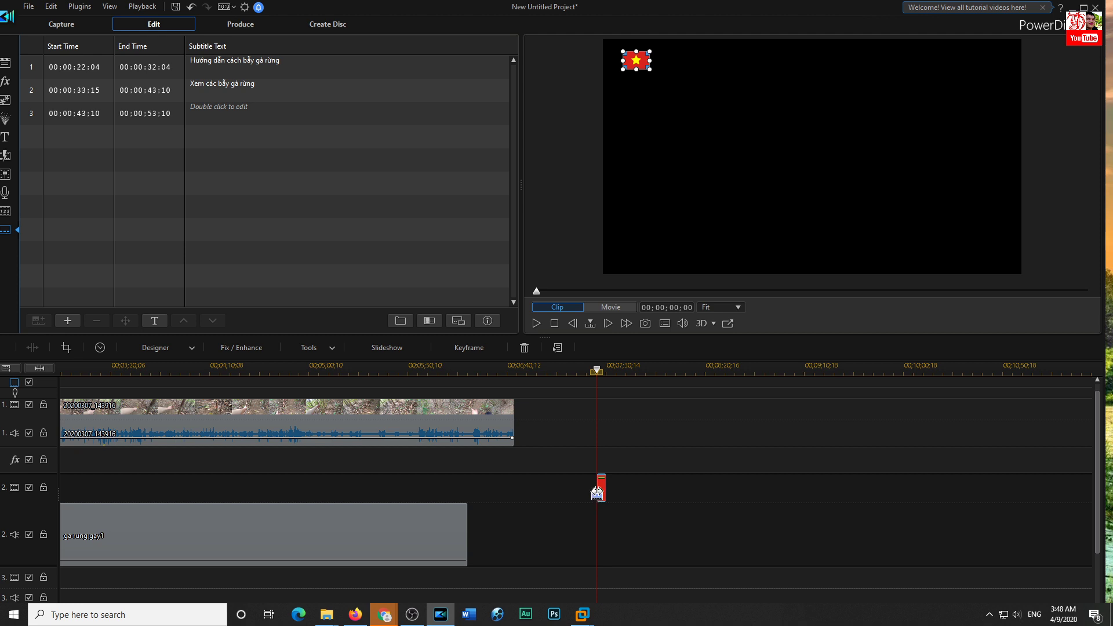
Step: Stretch the flag clip to run from 00;00;22;04 to 00;06;40;02
{"action": "left_click_drag", "start_coordinate": [597, 493], "coordinate": [210, 493]}
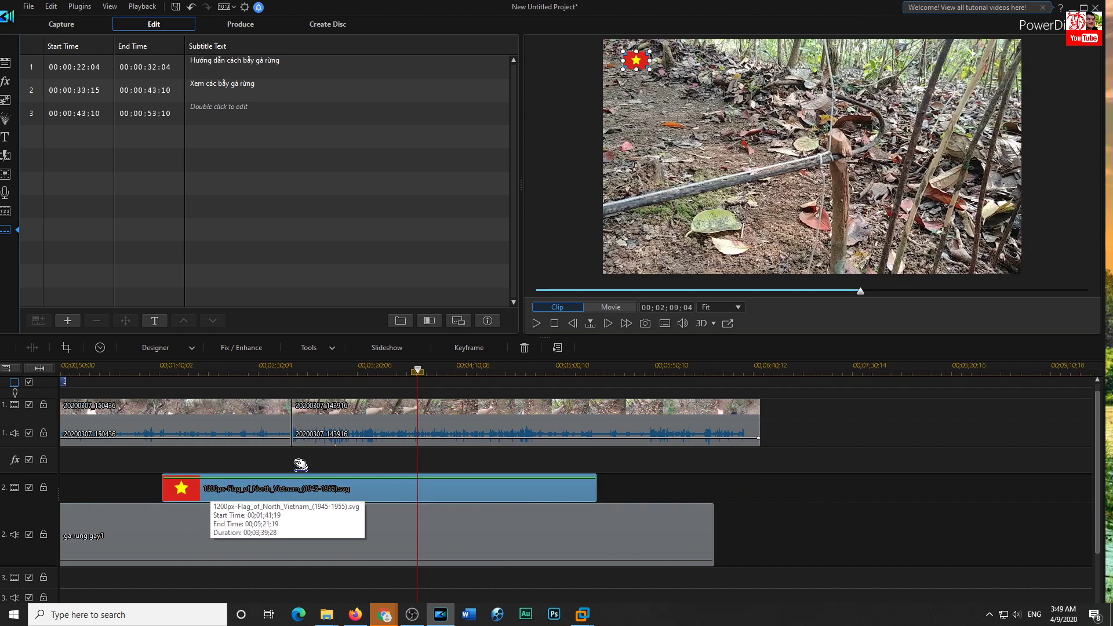
{"action": "left_click", "coordinate": [326, 371]}
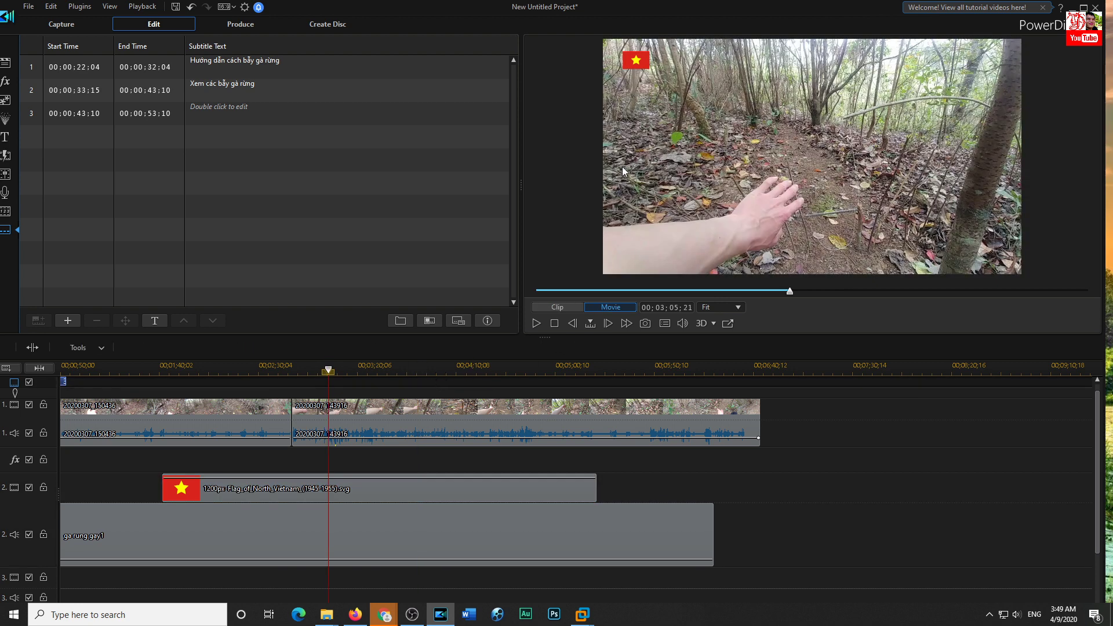
{"action": "left_click", "coordinate": [571, 488]}
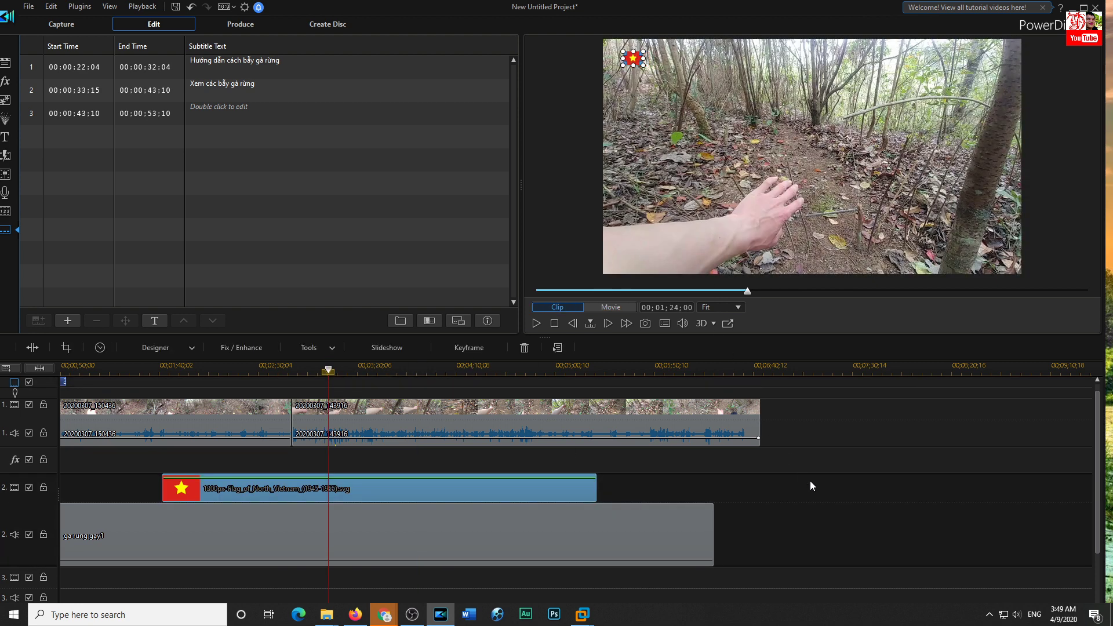
{"action": "left_click", "coordinate": [626, 392]}
{"action": "scroll", "coordinate": [626, 392], "scroll_direction": "down", "scroll_amount": 3}
{"action": "left_click", "coordinate": [446, 490]}
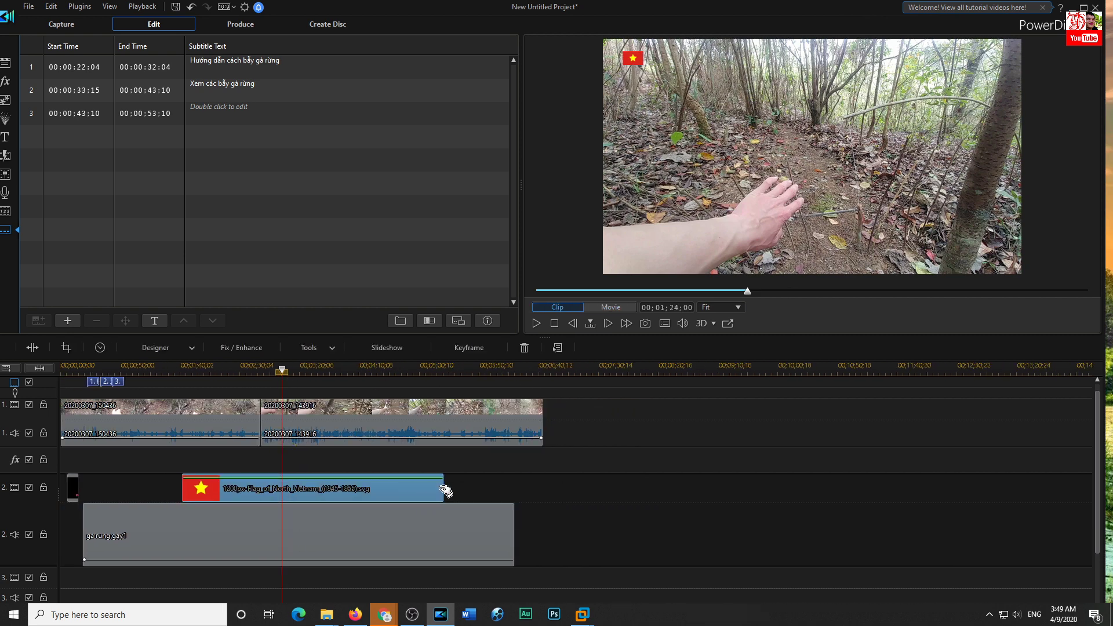
{"action": "left_click_drag", "start_coordinate": [452, 489], "coordinate": [538, 489]}
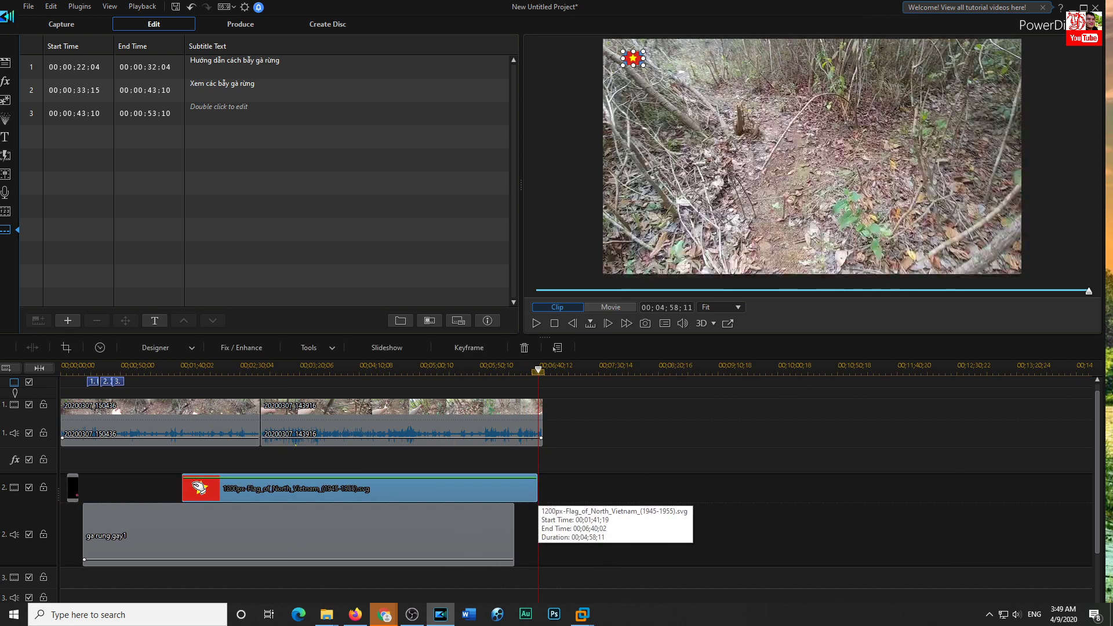
{"action": "left_click_drag", "start_coordinate": [184, 488], "coordinate": [83, 490]}
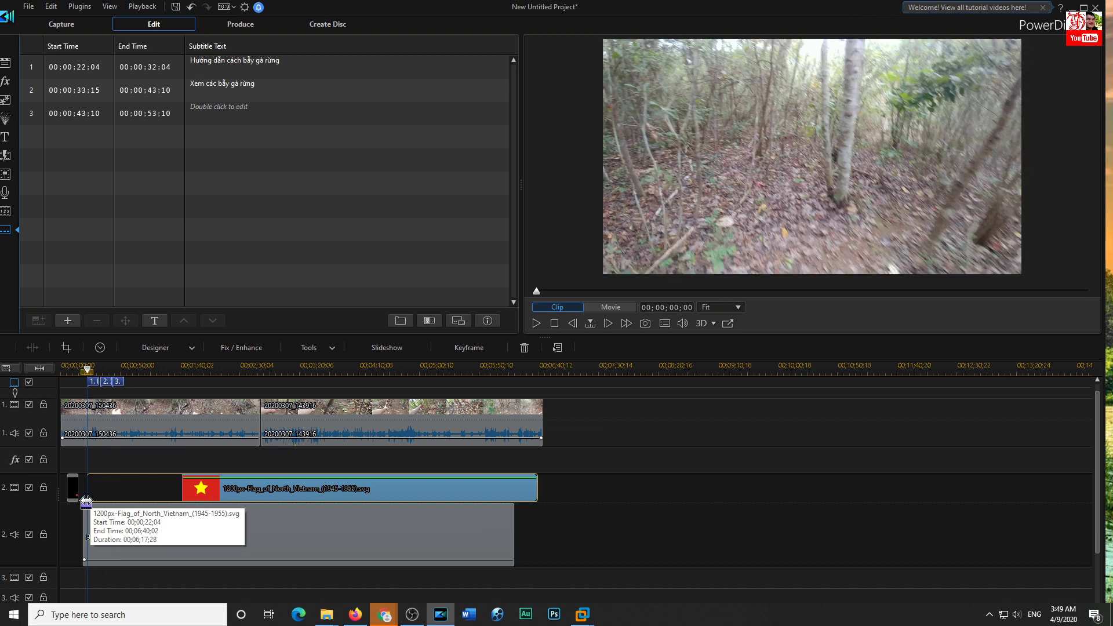
{"action": "left_click", "coordinate": [666, 488]}
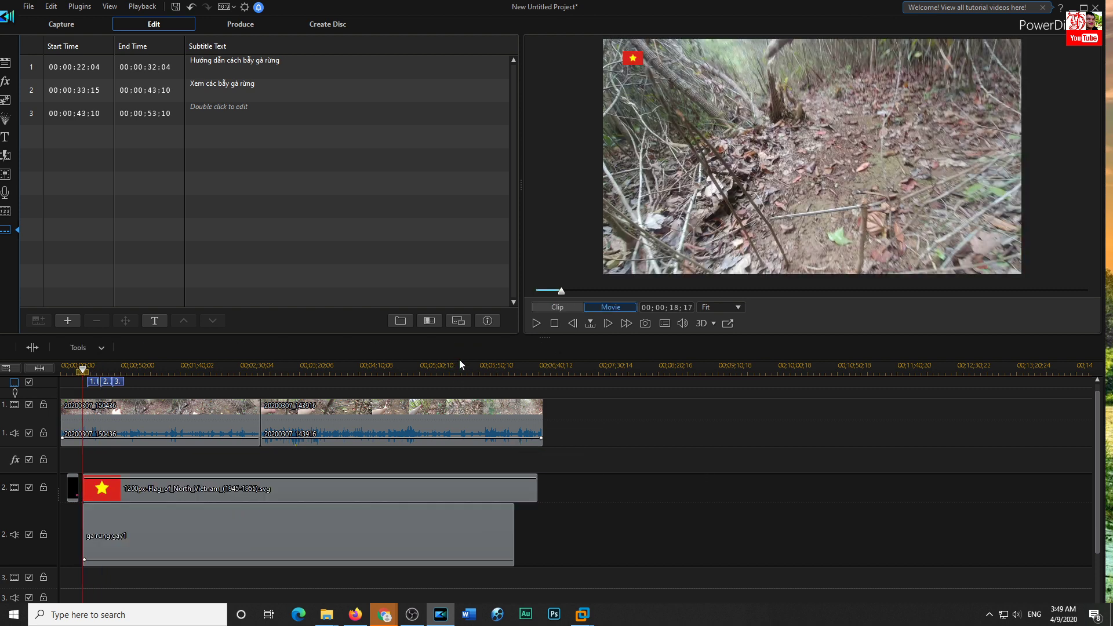
Step: Briefly preview the movie from about 1:45
{"action": "scroll", "coordinate": [383, 372], "scroll_direction": "down", "scroll_amount": 1}
{"action": "scroll", "coordinate": [383, 371], "scroll_direction": "down", "scroll_amount": 1}
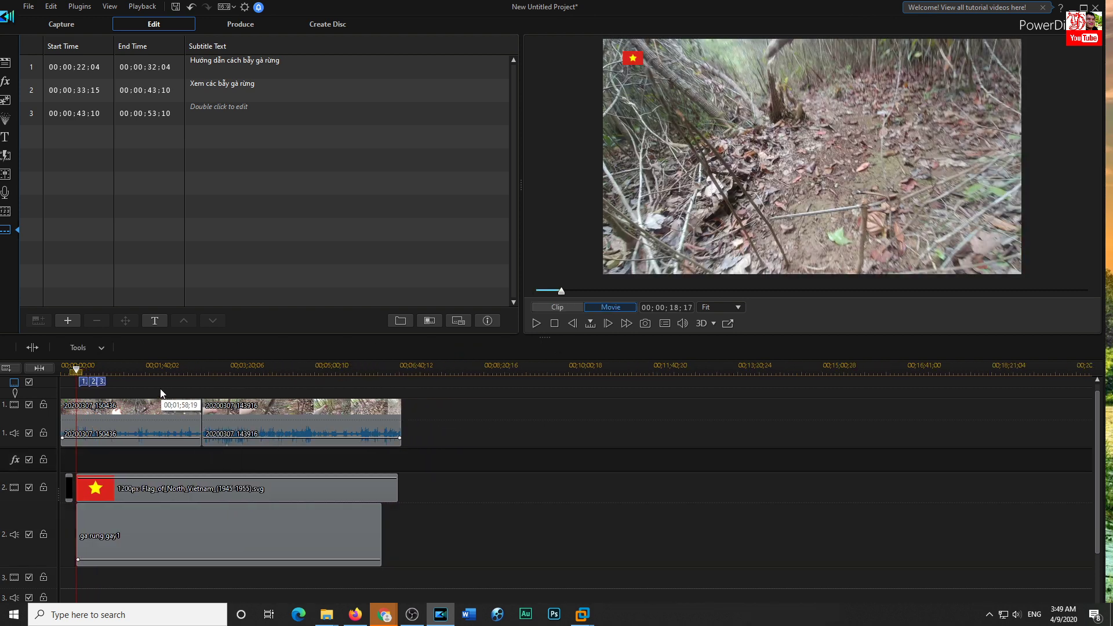
{"action": "left_click", "coordinate": [150, 373]}
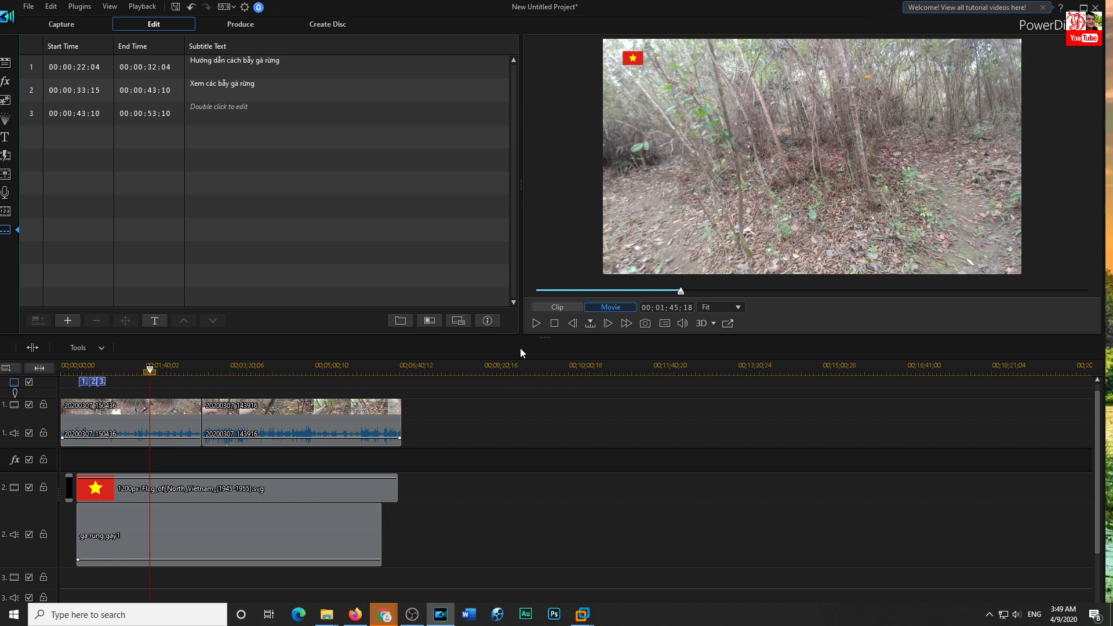
{"action": "left_click", "coordinate": [535, 323]}
{"action": "left_click", "coordinate": [536, 323]}
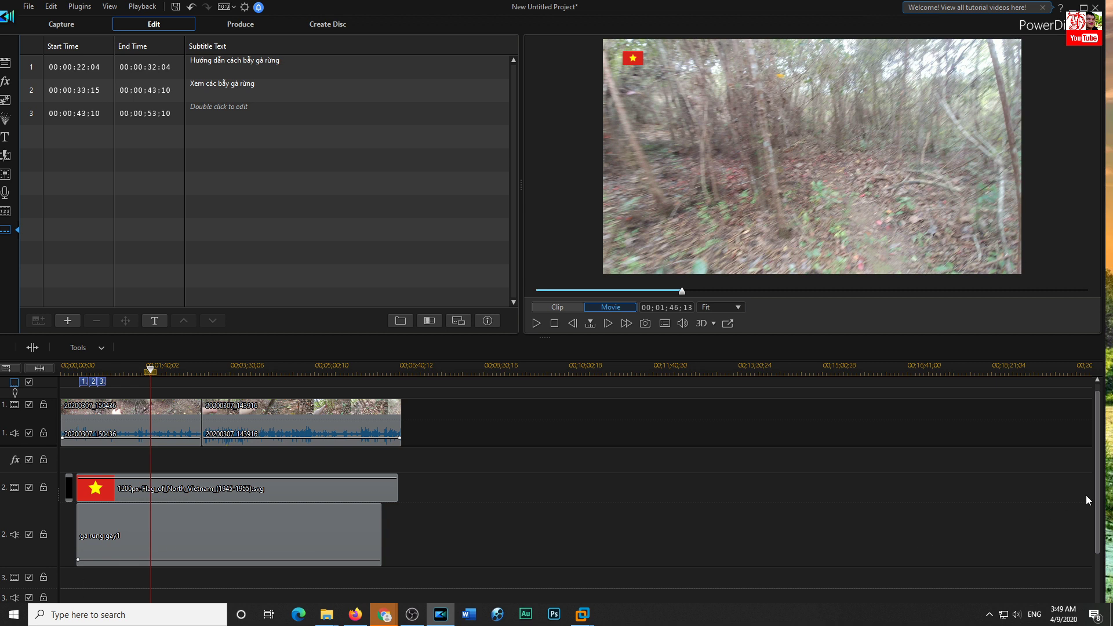
Step: Make the ga rung gay1 audio track row taller, select its clip, and play back to check the sound
{"action": "scroll", "coordinate": [1097, 497], "scroll_direction": "down", "scroll_amount": 1}
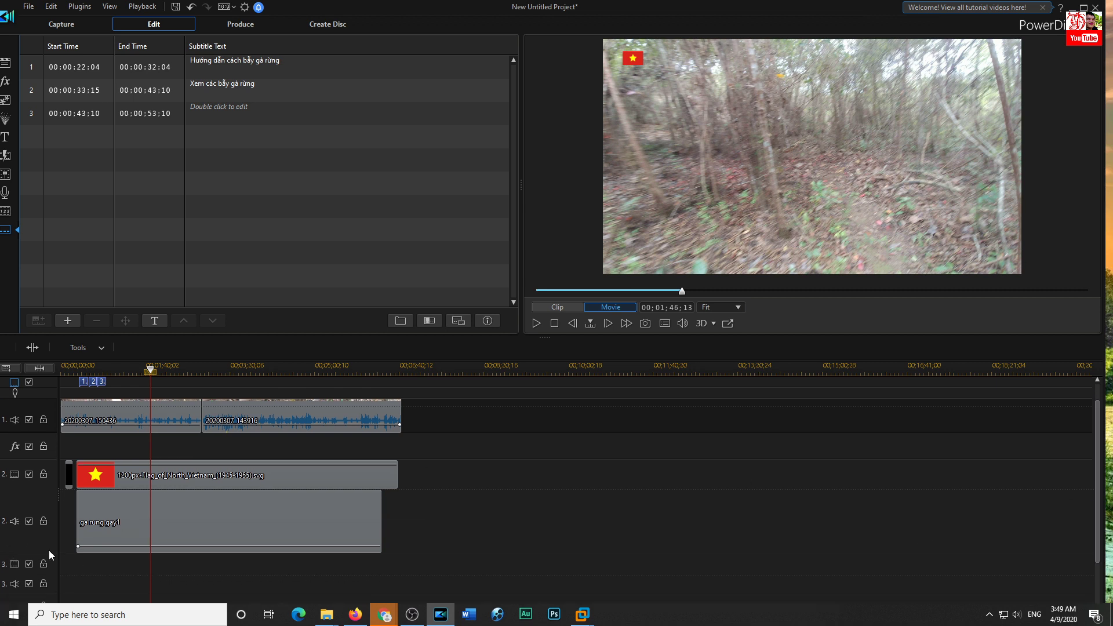
{"action": "left_click_drag", "start_coordinate": [48, 555], "coordinate": [53, 567]}
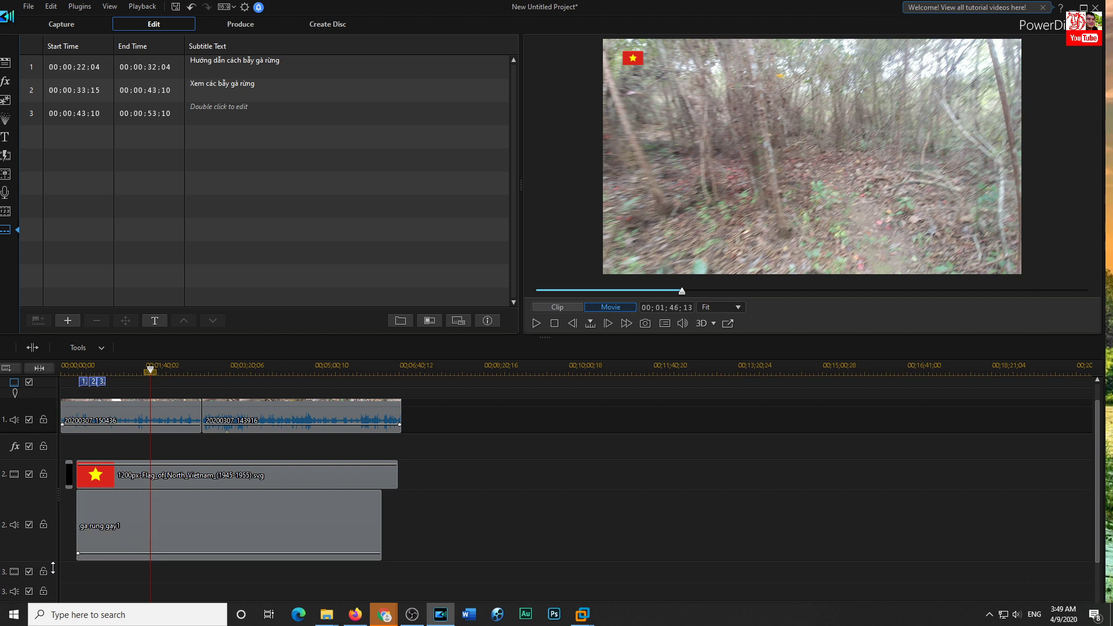
{"action": "left_click", "coordinate": [102, 550]}
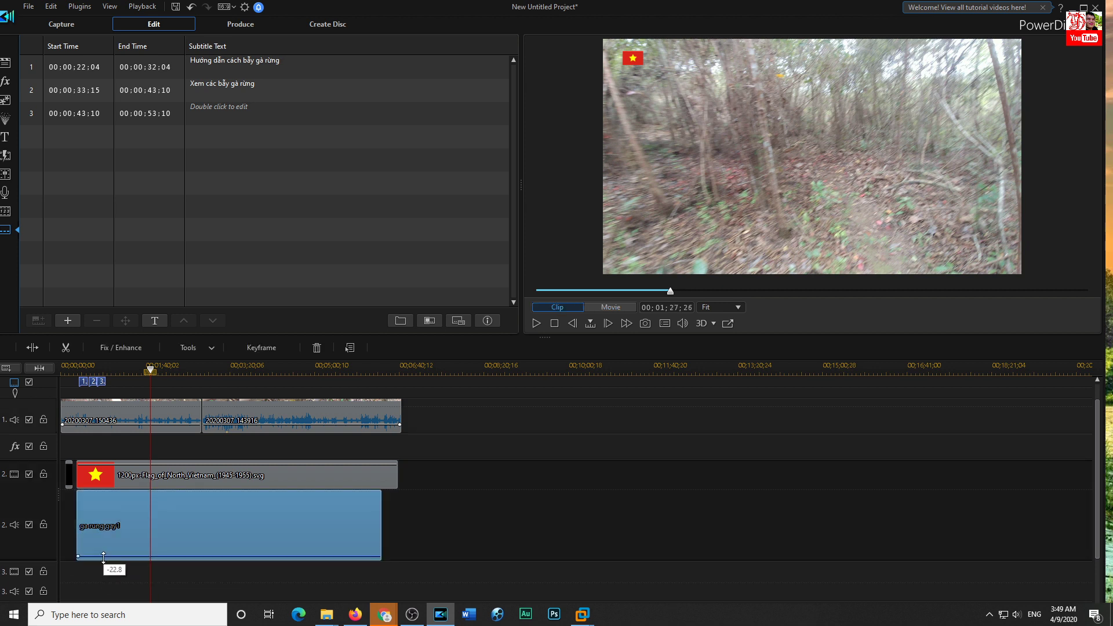
{"action": "left_click", "coordinate": [535, 327]}
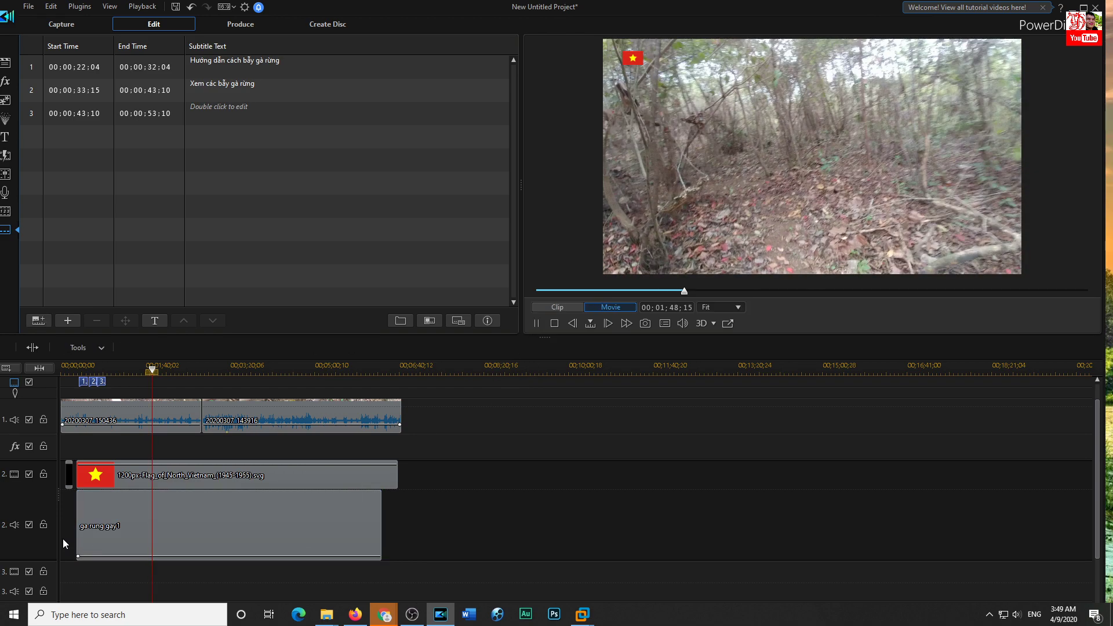
{"action": "left_click", "coordinate": [62, 538]}
{"action": "left_click", "coordinate": [535, 324]}
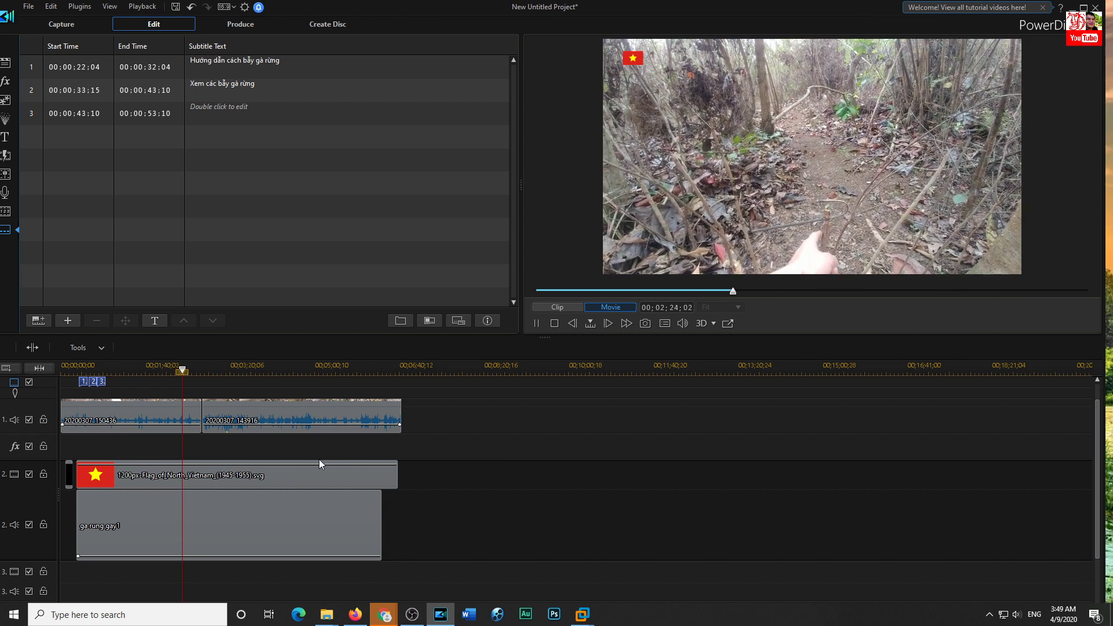
Step: Add subtitle 4 at 06;38;04 reading 'Cảm ơn các bạn đã xem video' and select it
{"action": "key", "text": "space"}
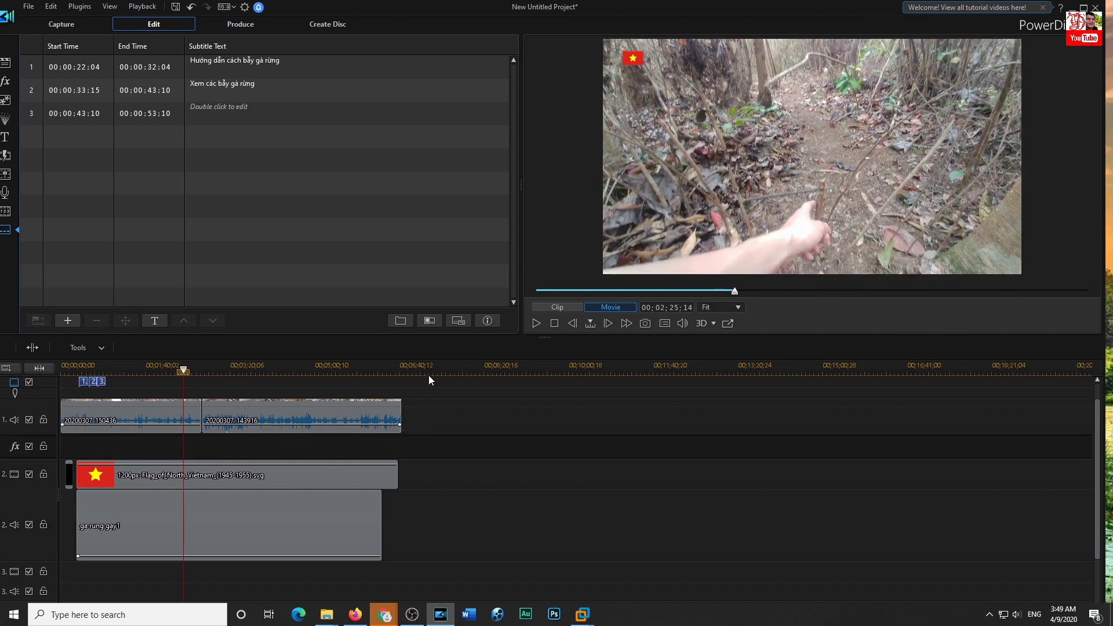
{"action": "left_click_drag", "start_coordinate": [429, 374], "coordinate": [358, 373]}
{"action": "left_click", "coordinate": [349, 372]}
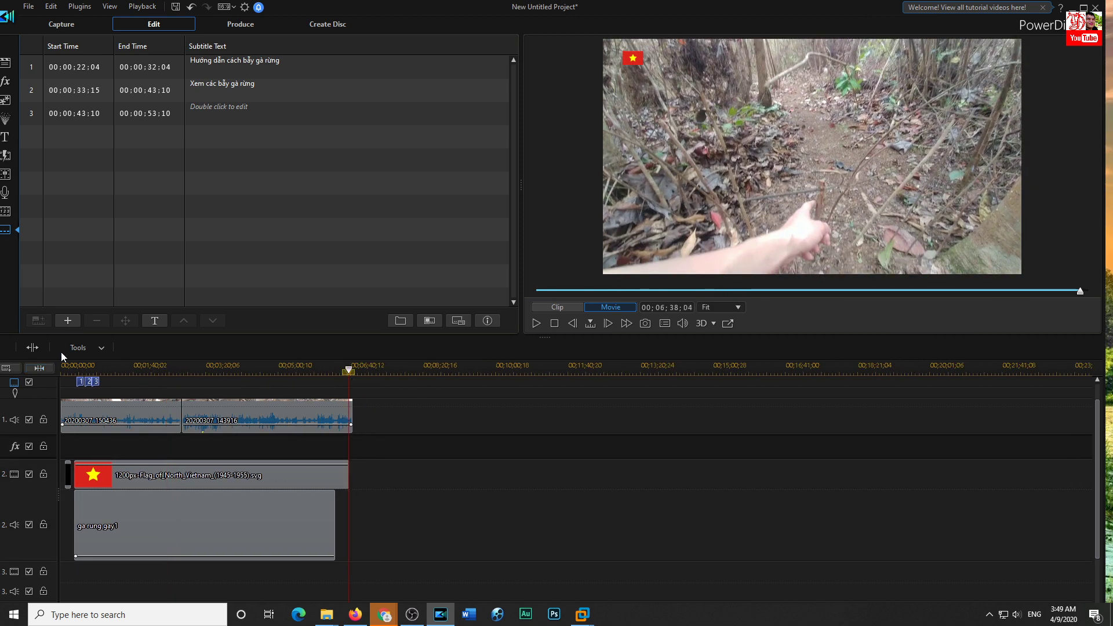
{"action": "left_click", "coordinate": [68, 321]}
{"action": "double_click", "coordinate": [250, 137]}
{"action": "type", "text": "Cảm ơn các bạn đã xem video"}
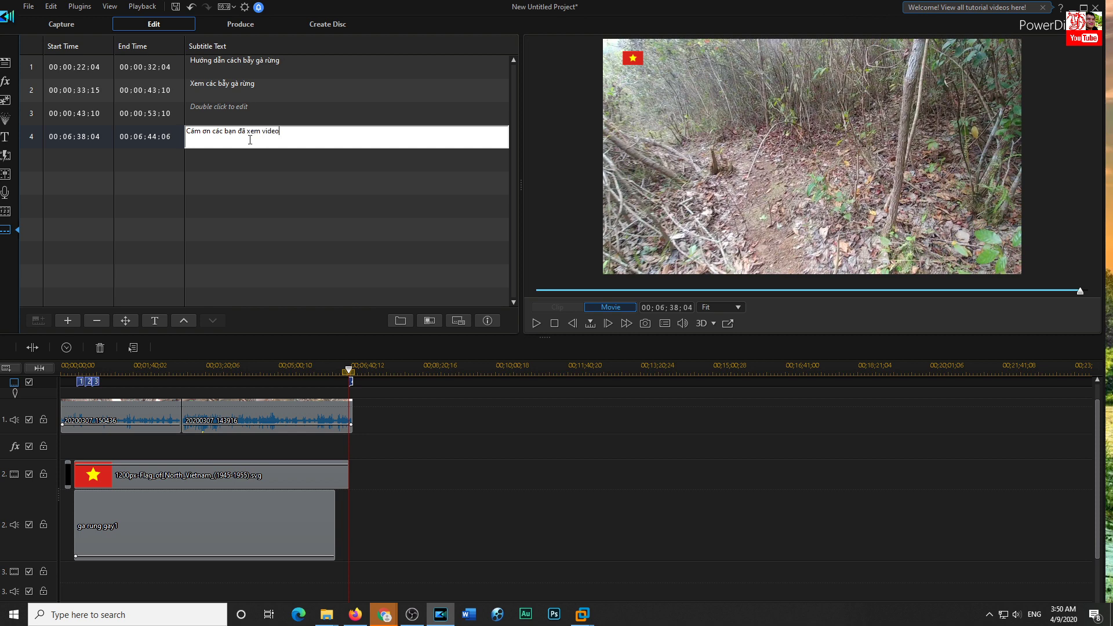
{"action": "left_click", "coordinate": [395, 409]}
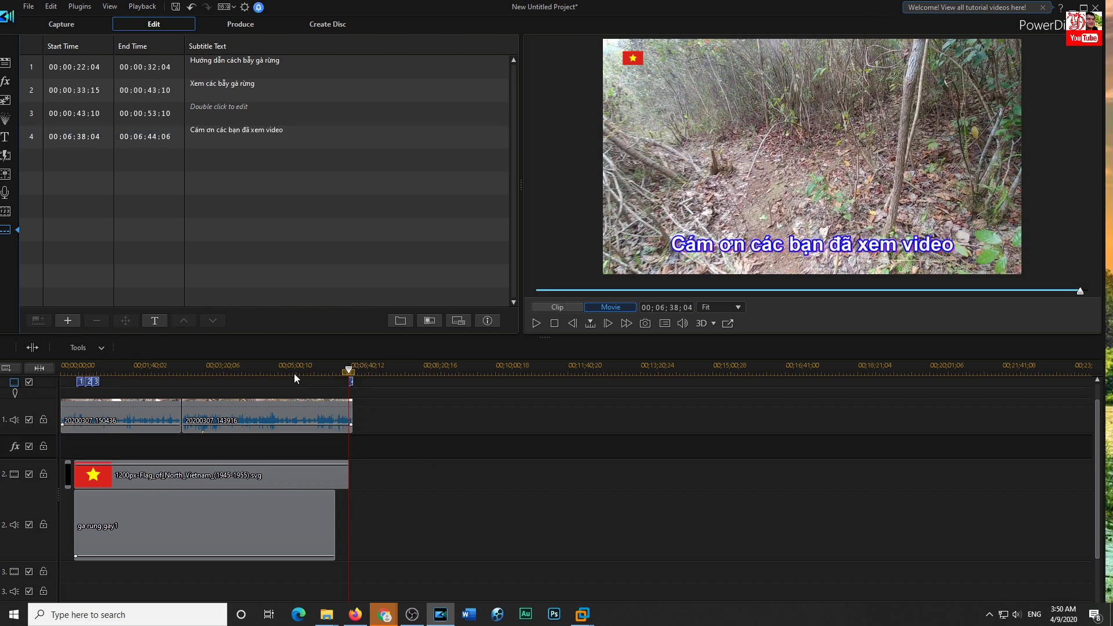
{"action": "left_click", "coordinate": [294, 373]}
{"action": "left_click", "coordinate": [351, 380]}
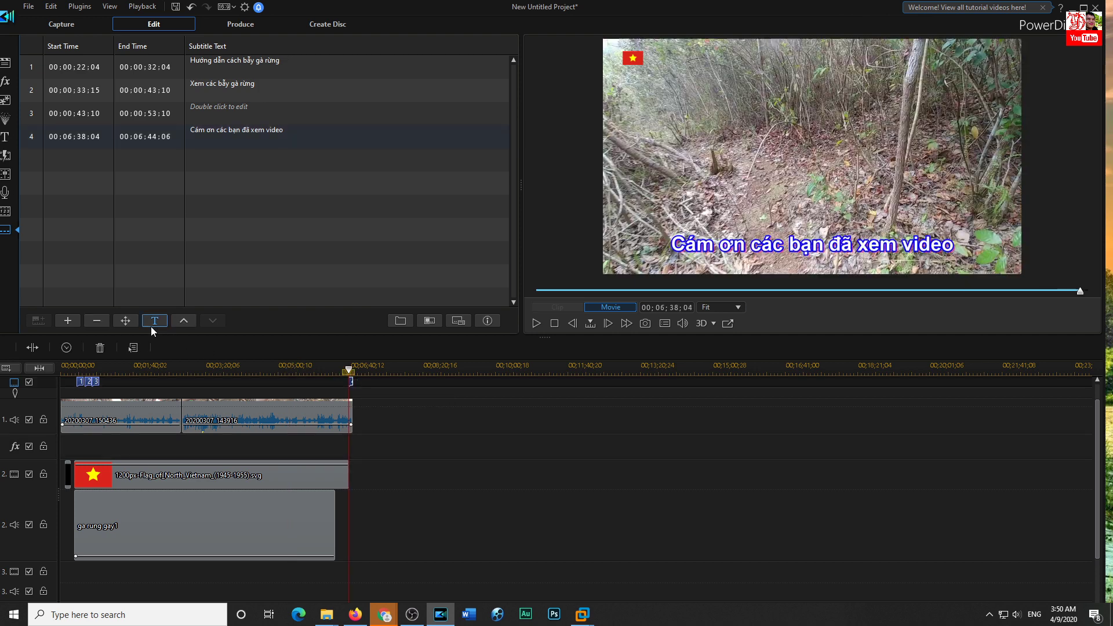
Step: Give subtitle 4 font size 18 and a magenta border
{"action": "left_click", "coordinate": [154, 321]}
{"action": "left_click", "coordinate": [672, 252]}
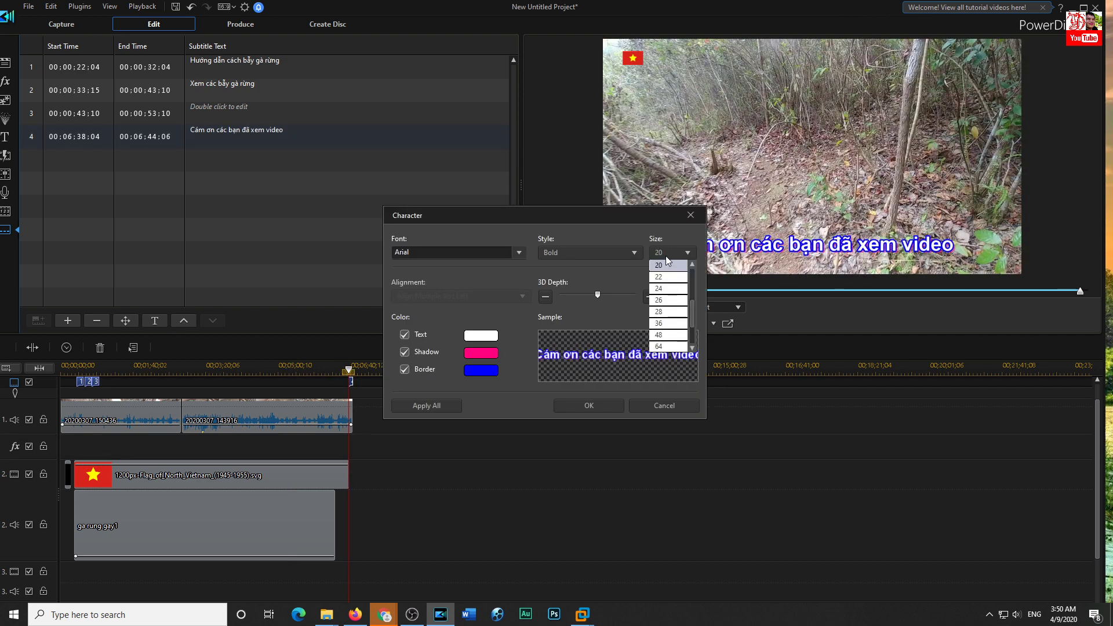
{"action": "left_click", "coordinate": [665, 301]}
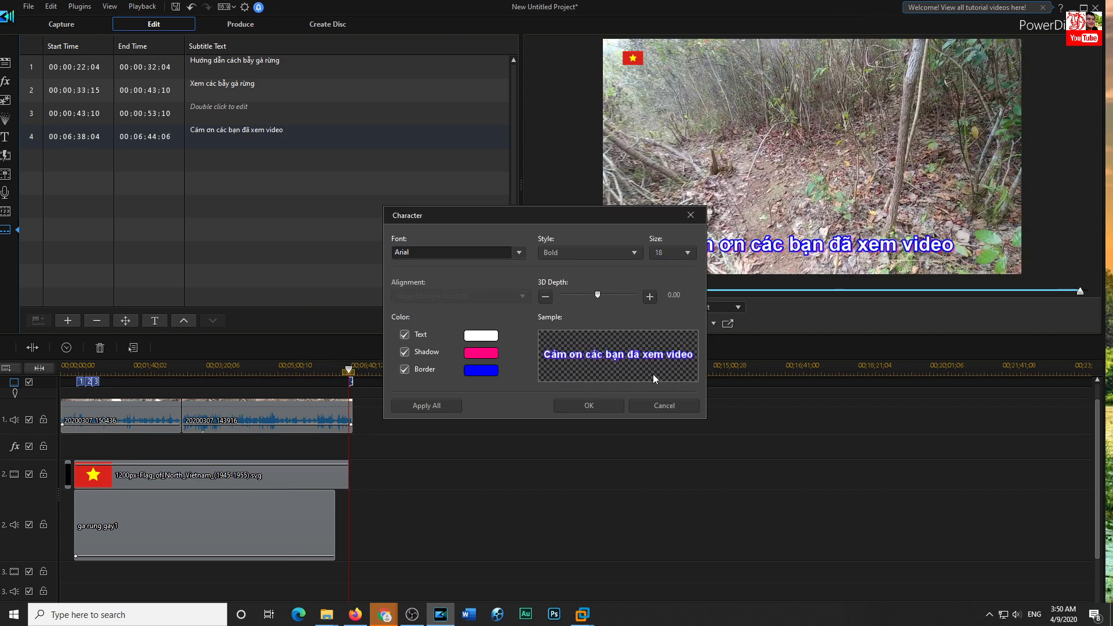
{"action": "left_click", "coordinate": [479, 371]}
{"action": "left_click", "coordinate": [489, 368]}
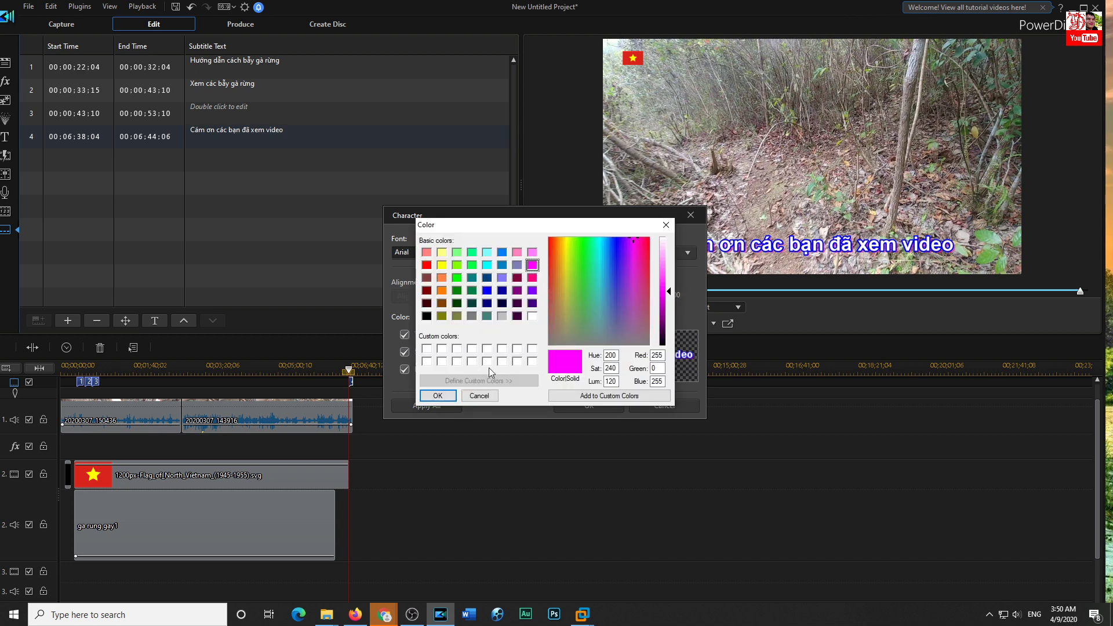
{"action": "left_click", "coordinate": [437, 393]}
{"action": "left_click", "coordinate": [572, 406]}
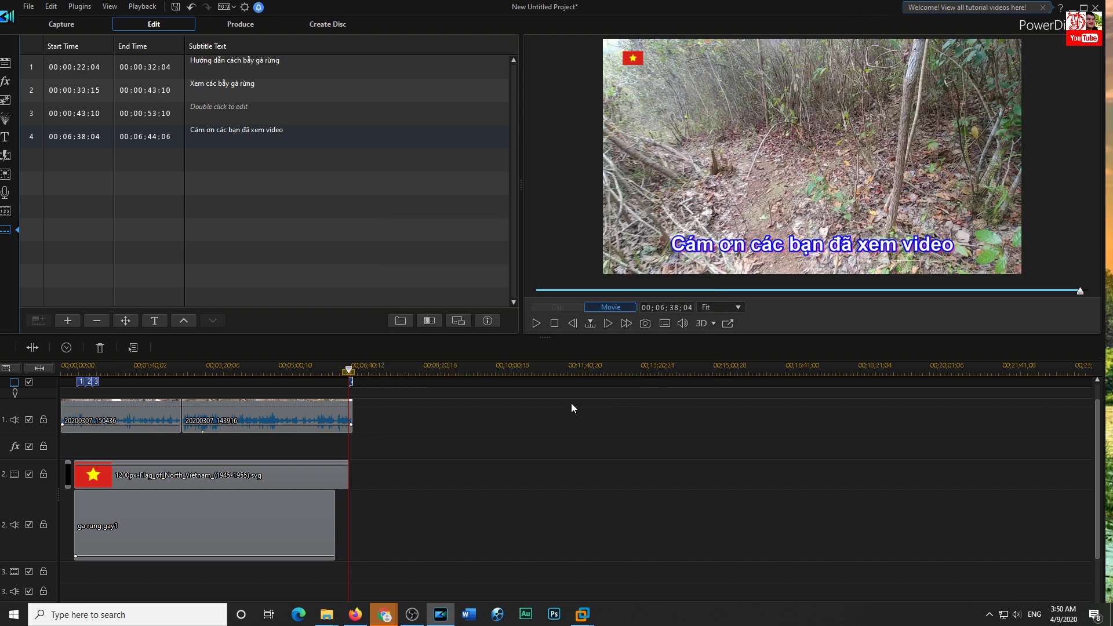
{"action": "left_click", "coordinate": [536, 445]}
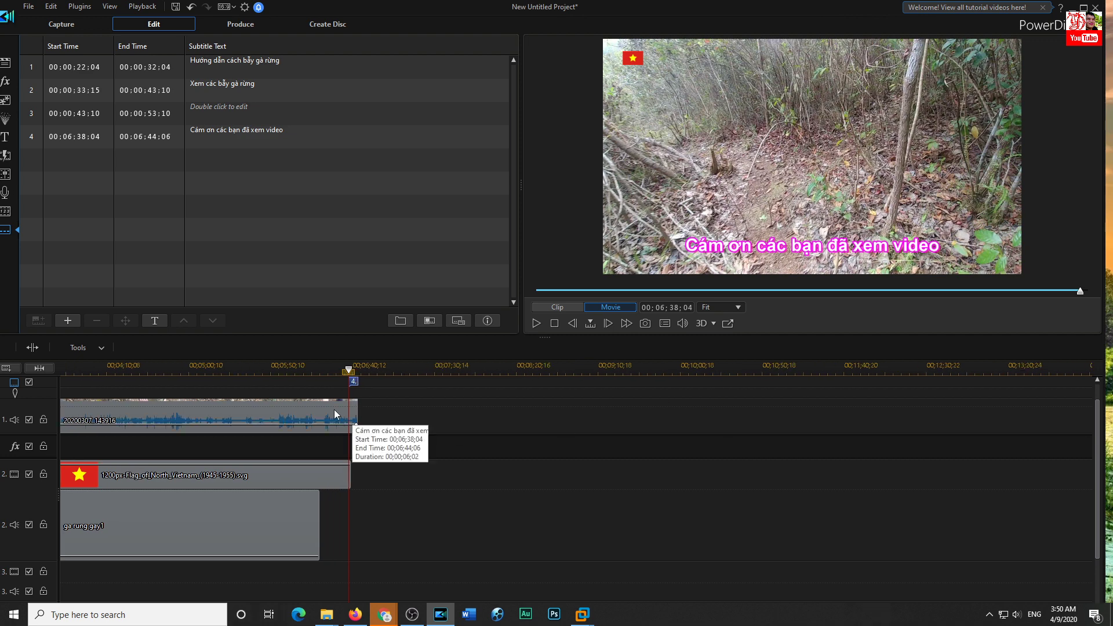
Step: Move subtitle 4 to start at 00:06:33:16 and play back from around 02;50;21
{"action": "scroll", "coordinate": [354, 384], "scroll_direction": "up", "scroll_amount": 1}
{"action": "left_click_drag", "start_coordinate": [355, 386], "coordinate": [350, 391]}
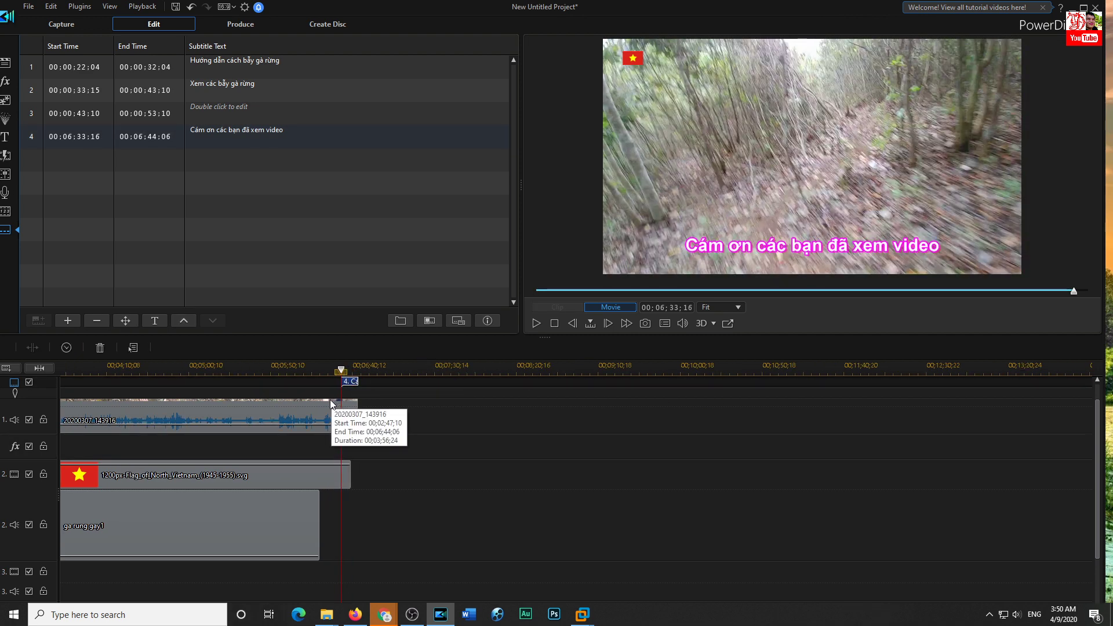
{"action": "left_click", "coordinate": [298, 367]}
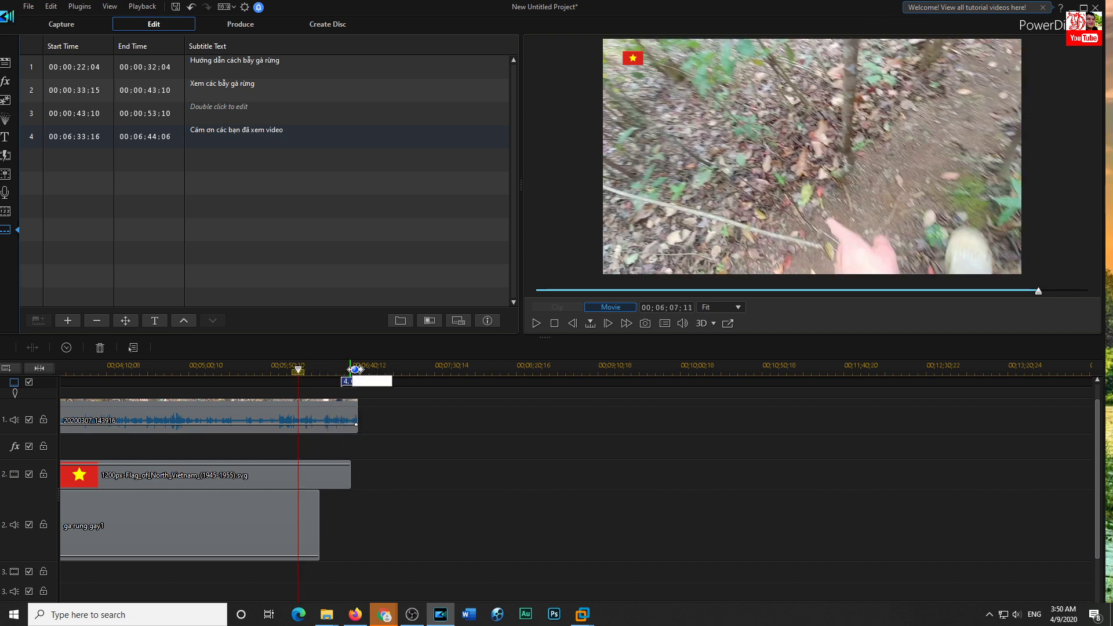
{"action": "scroll", "coordinate": [298, 371], "scroll_direction": "down", "scroll_amount": 2}
{"action": "left_click_drag", "start_coordinate": [298, 371], "coordinate": [105, 370]}
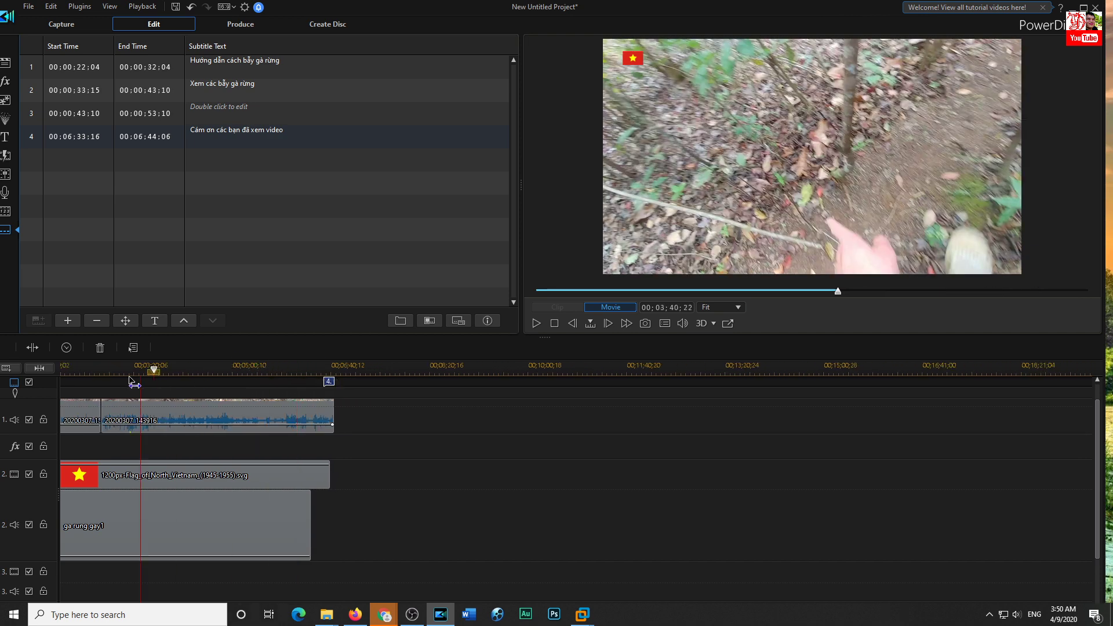
{"action": "double_click", "coordinate": [584, 9]}
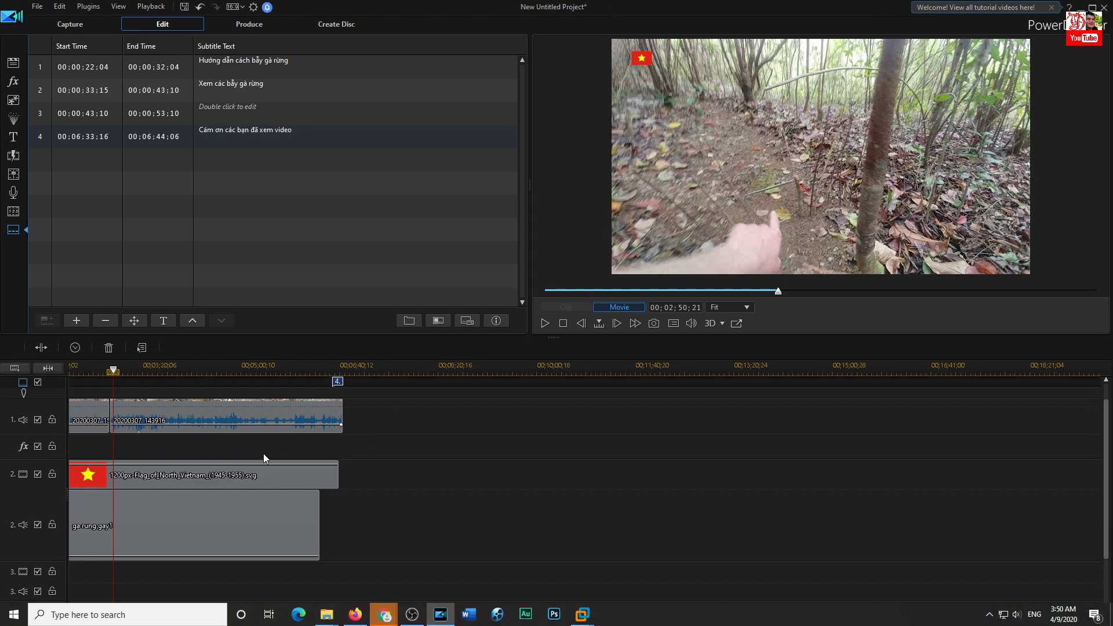
{"action": "key", "text": "space"}
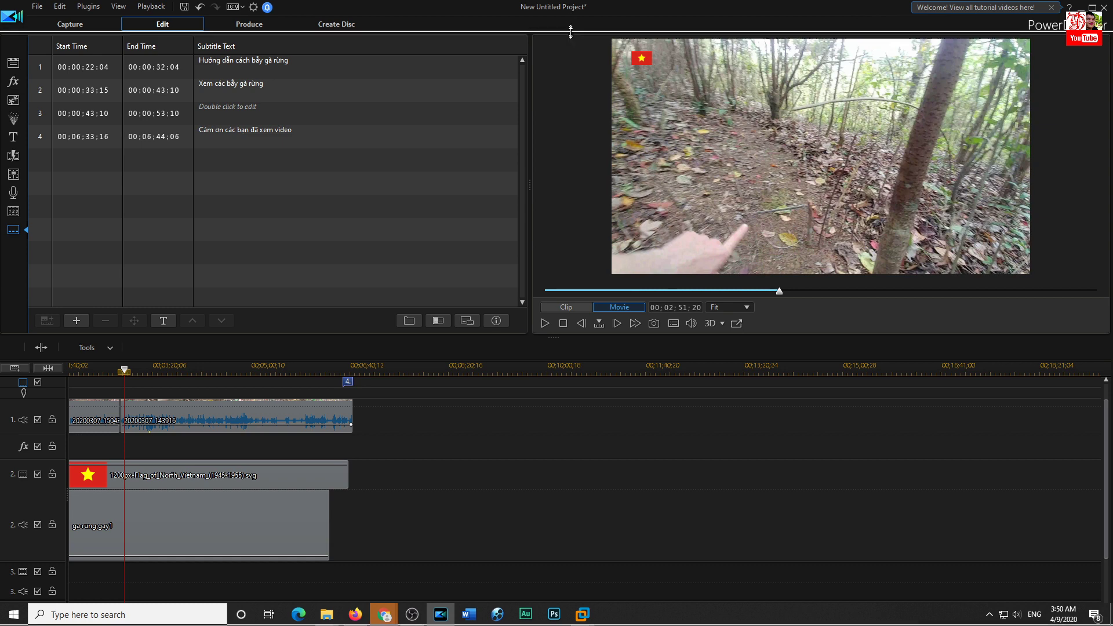
Step: Set the playhead to 00;00;47;19 and open the Voice-Over Recording Room
{"action": "mouse_move", "coordinate": [571, 6]}
{"action": "left_mouse_down"}
{"action": "mouse_move", "coordinate": [570, 49]}
{"action": "mouse_move", "coordinate": [575, 13]}
{"action": "left_mouse_up"}
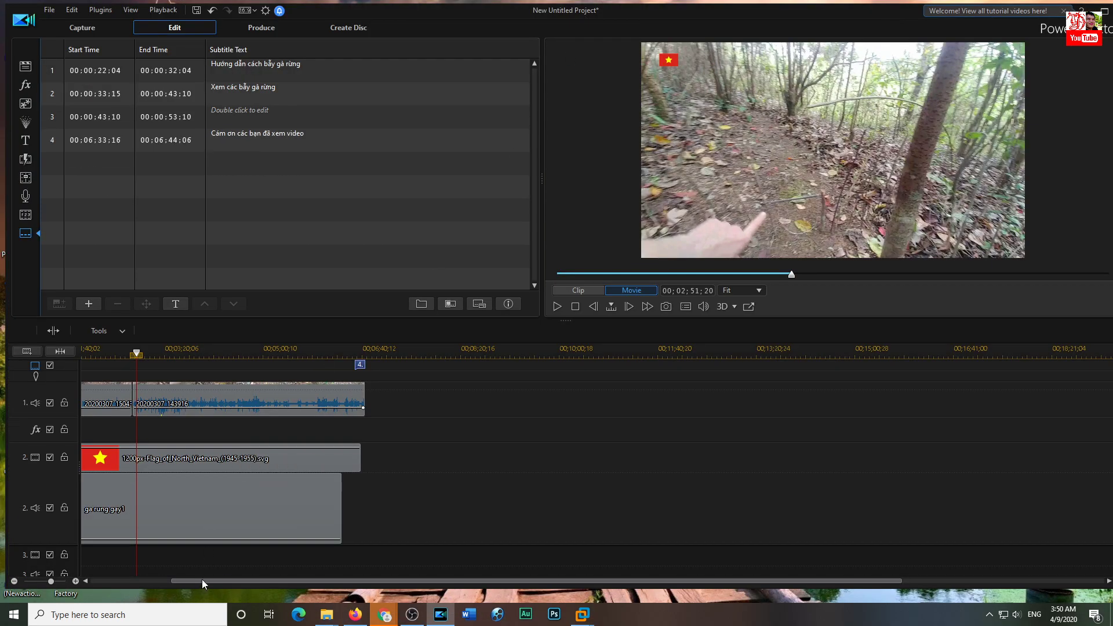
{"action": "left_click", "coordinate": [104, 581]}
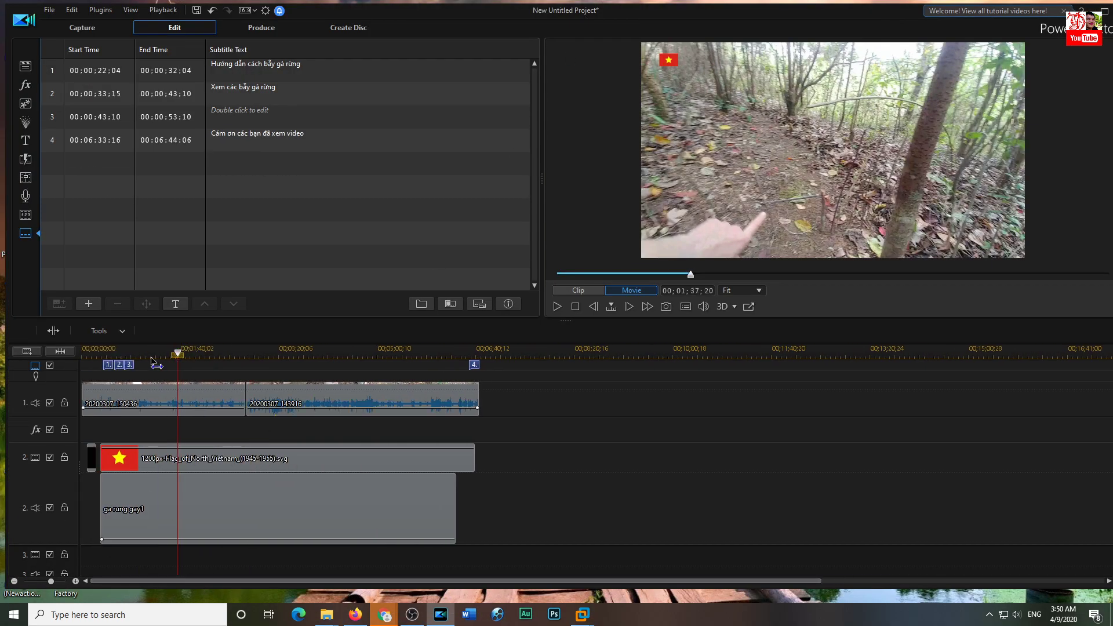
{"action": "left_click", "coordinate": [119, 355]}
{"action": "left_click", "coordinate": [128, 354]}
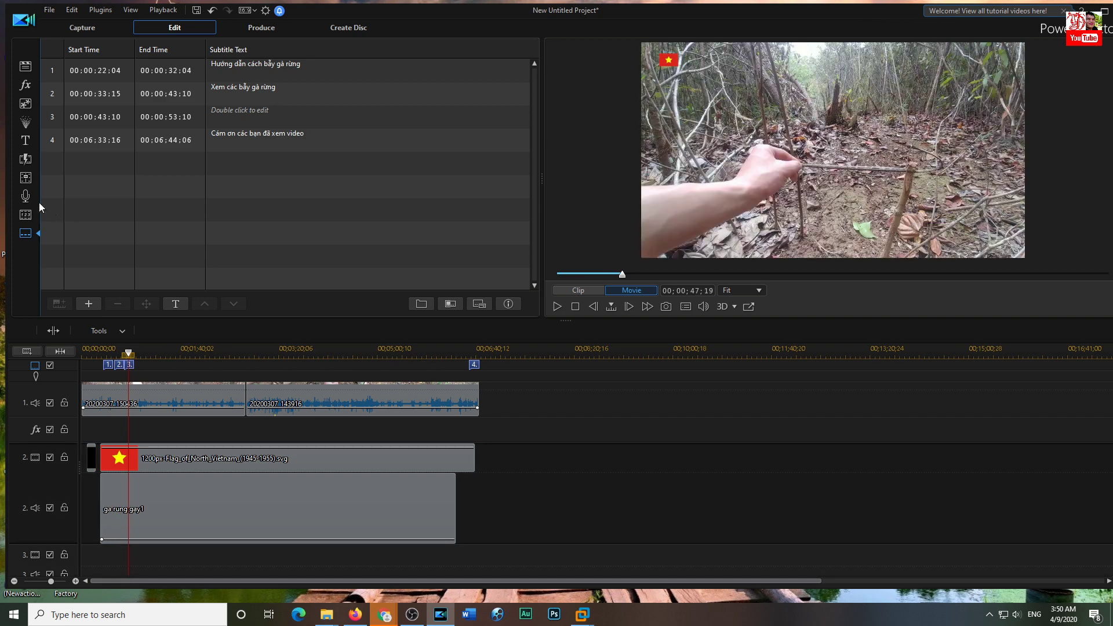
{"action": "left_click", "coordinate": [26, 196]}
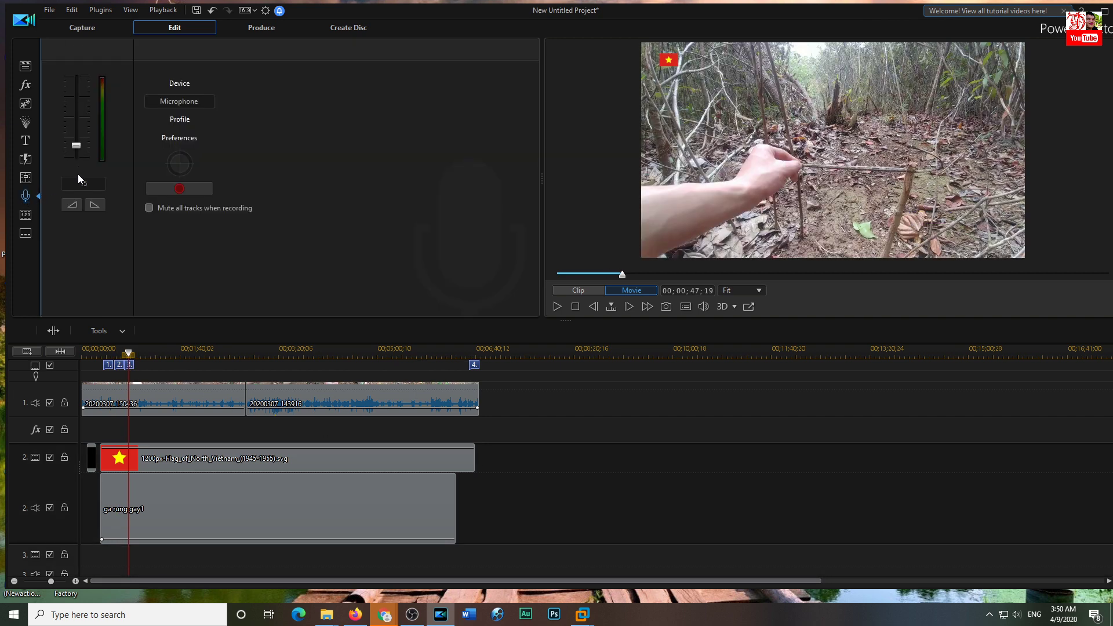
Step: Record a short Capture.wav voice-over, enlarge the timeline area, and return to the media library
{"action": "left_click", "coordinate": [180, 189]}
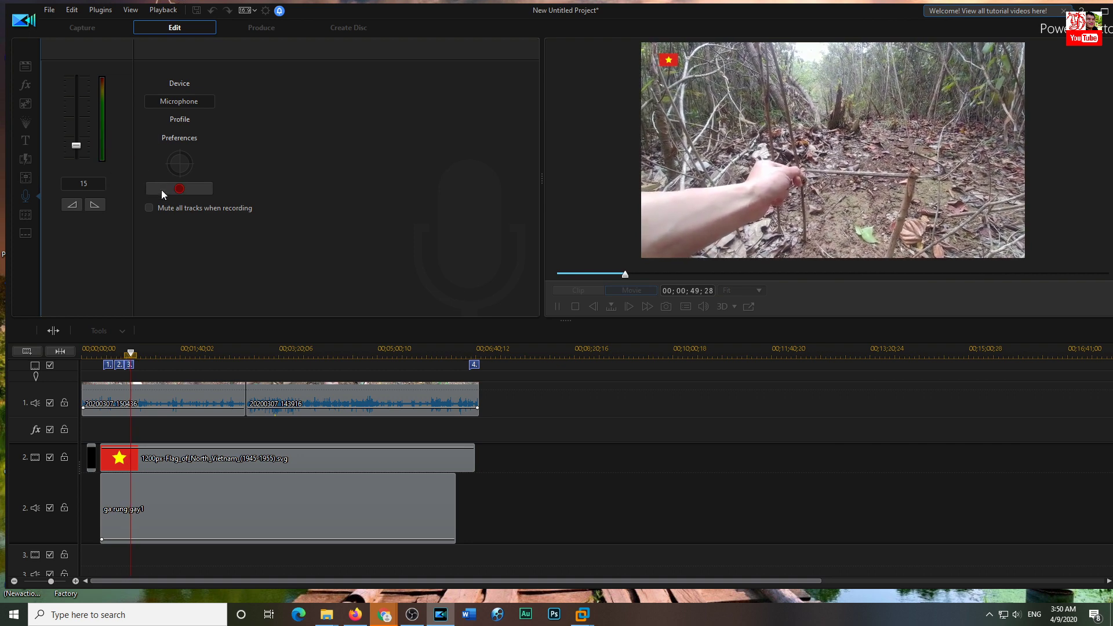
{"action": "left_click", "coordinate": [179, 189]}
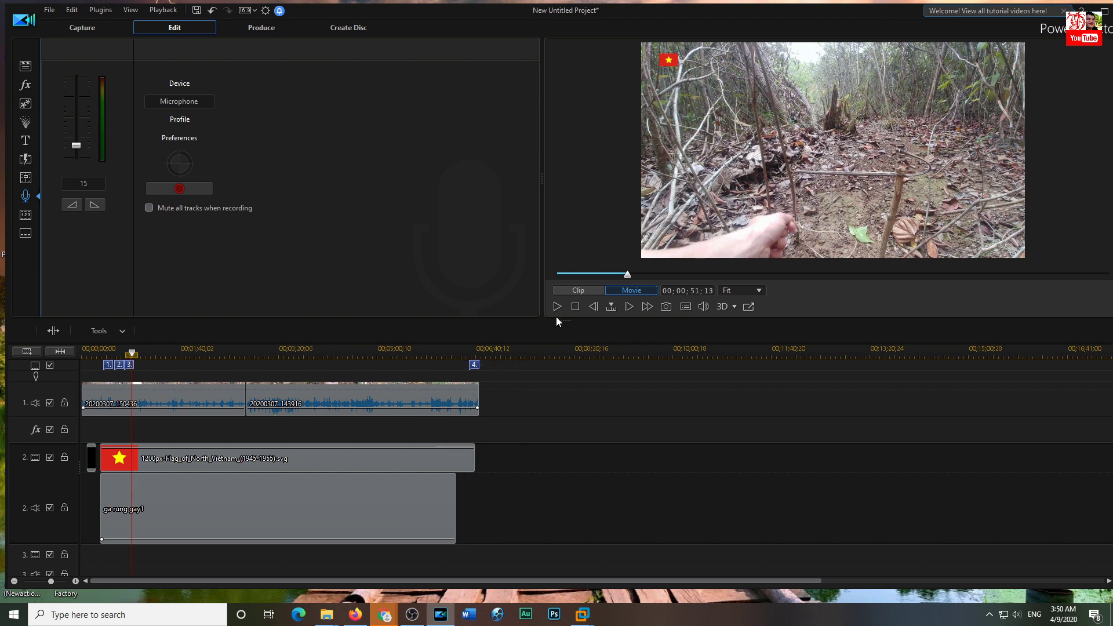
{"action": "left_click_drag", "start_coordinate": [555, 321], "coordinate": [556, 267]}
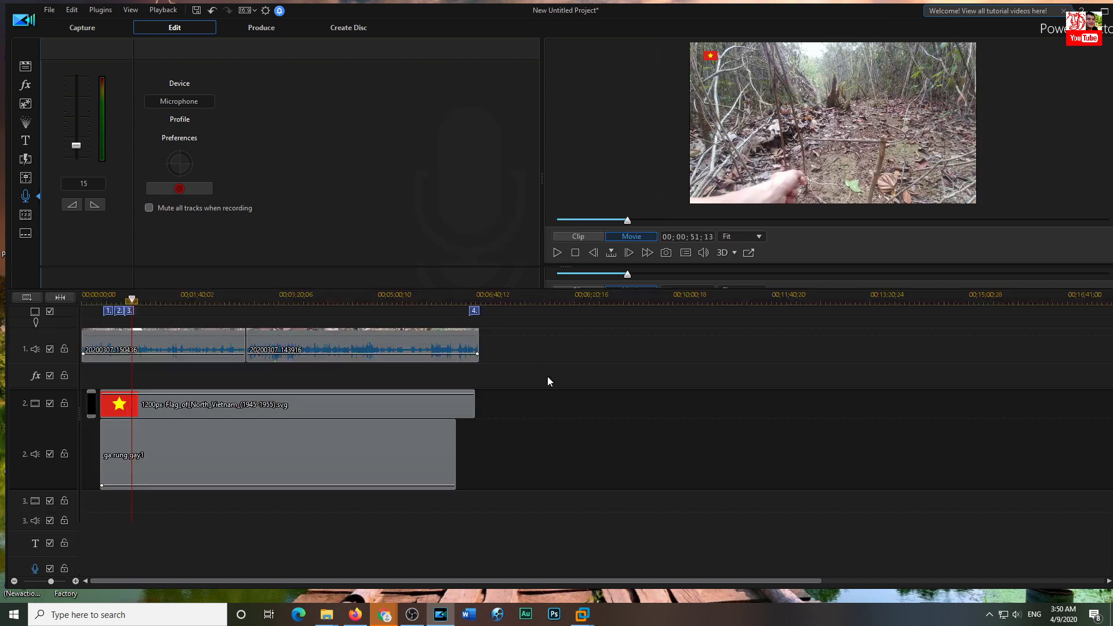
{"action": "left_click", "coordinate": [29, 69]}
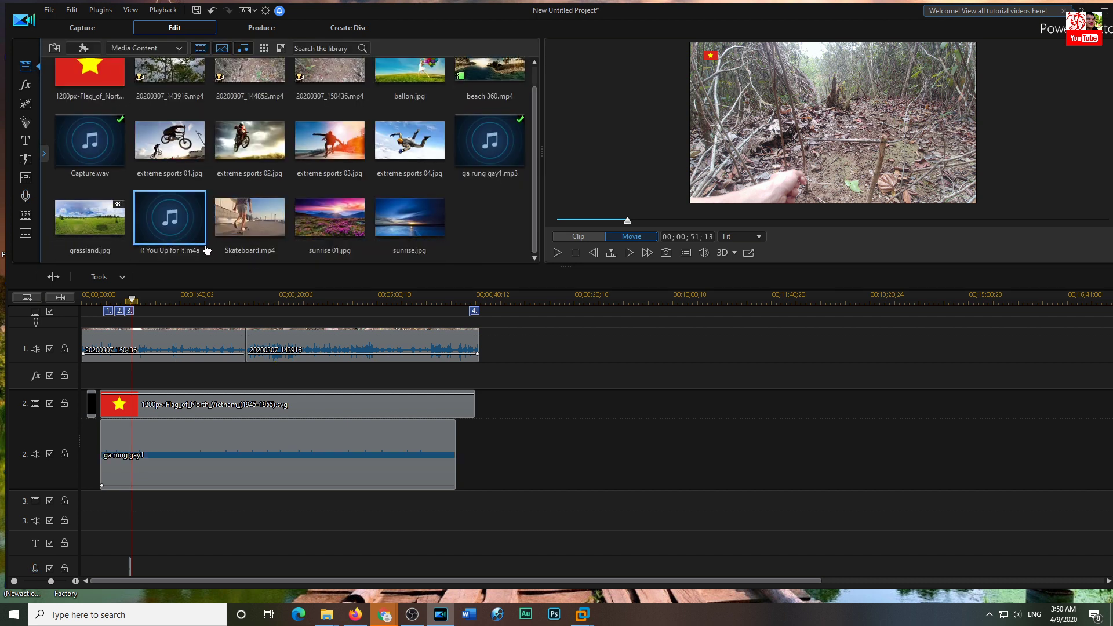
{"action": "scroll", "coordinate": [168, 232], "scroll_direction": "up", "scroll_amount": 1}
{"action": "mouse_move", "coordinate": [94, 171]}
{"action": "left_mouse_down"}
{"action": "mouse_move", "coordinate": [489, 376]}
{"action": "mouse_move", "coordinate": [541, 458]}
{"action": "left_mouse_up"}
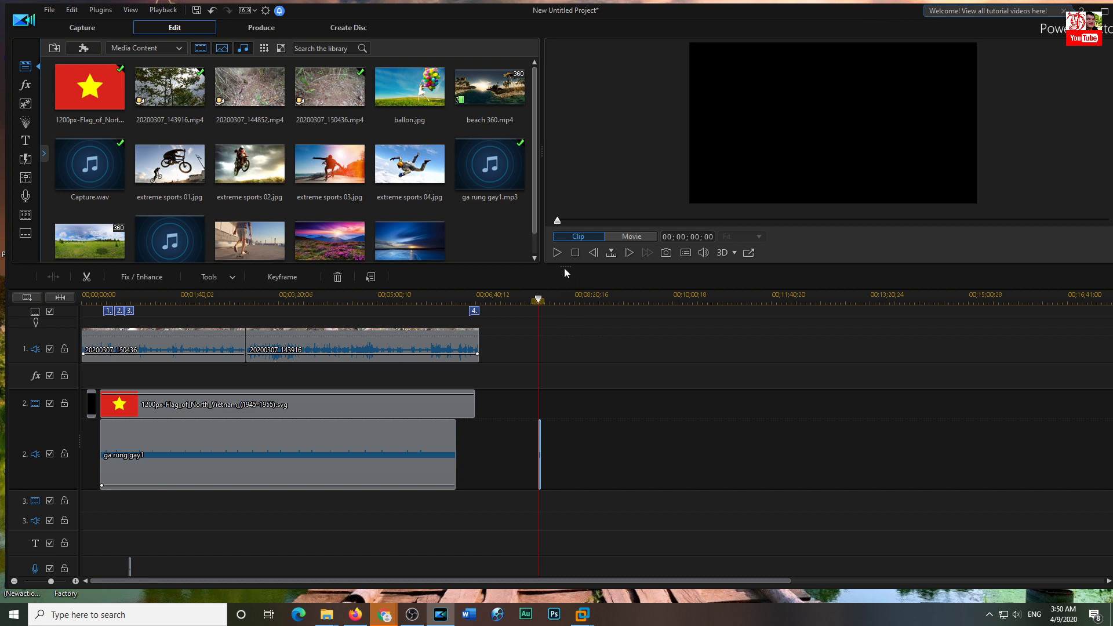
{"action": "left_click", "coordinate": [540, 464]}
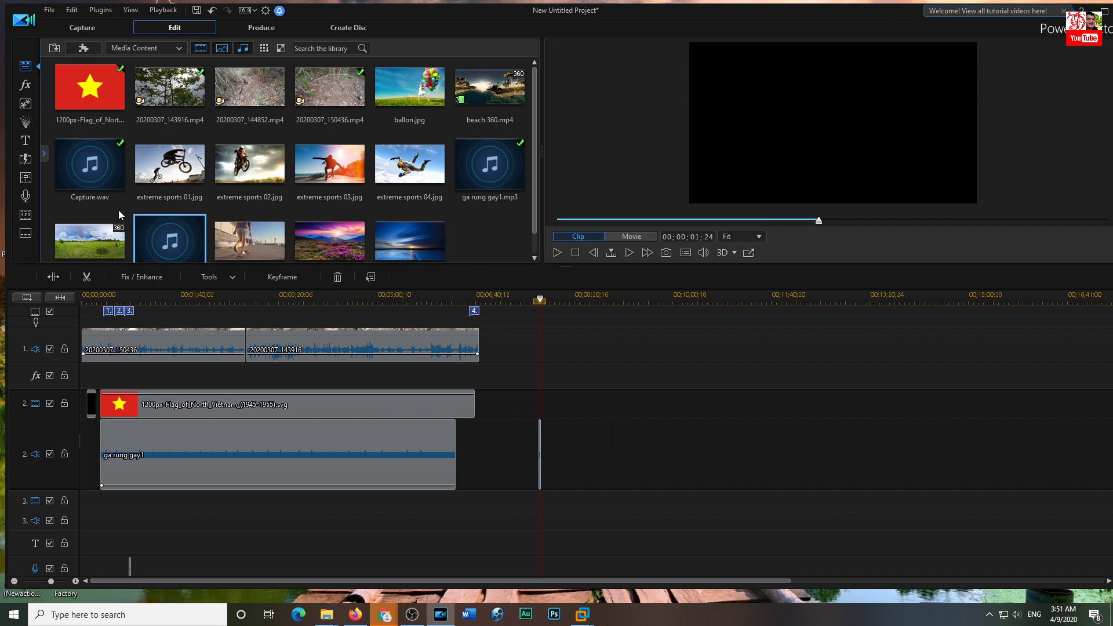
{"action": "mouse_move", "coordinate": [527, 489]}
{"action": "left_mouse_down"}
{"action": "mouse_move", "coordinate": [285, 568]}
{"action": "mouse_move", "coordinate": [589, 452]}
{"action": "left_mouse_up"}
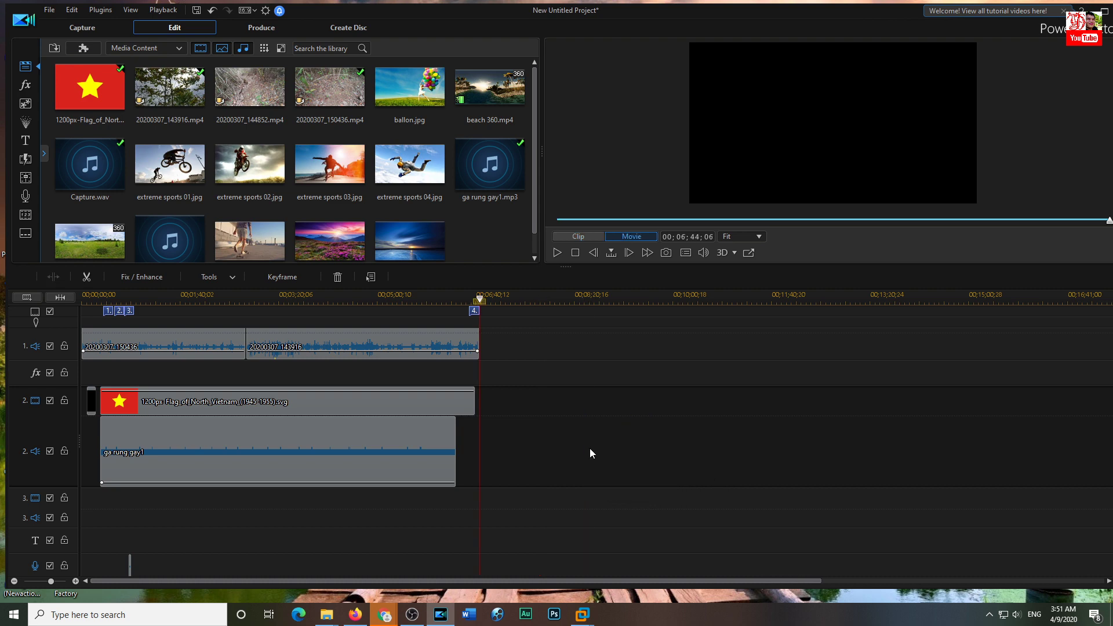
{"action": "left_click", "coordinate": [130, 567]}
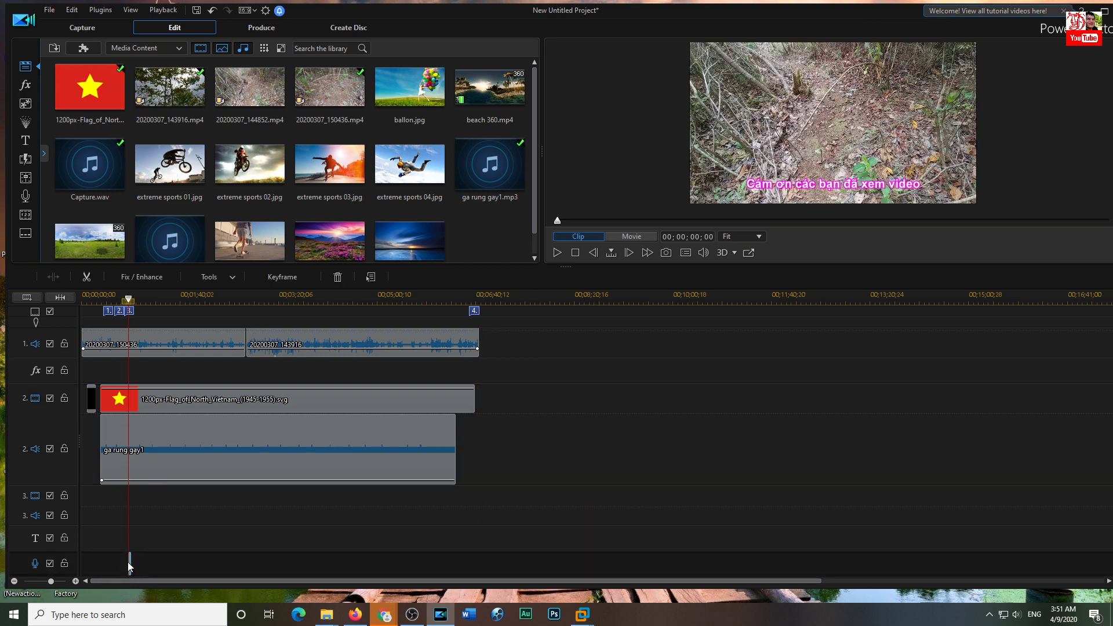
{"action": "key", "text": "space"}
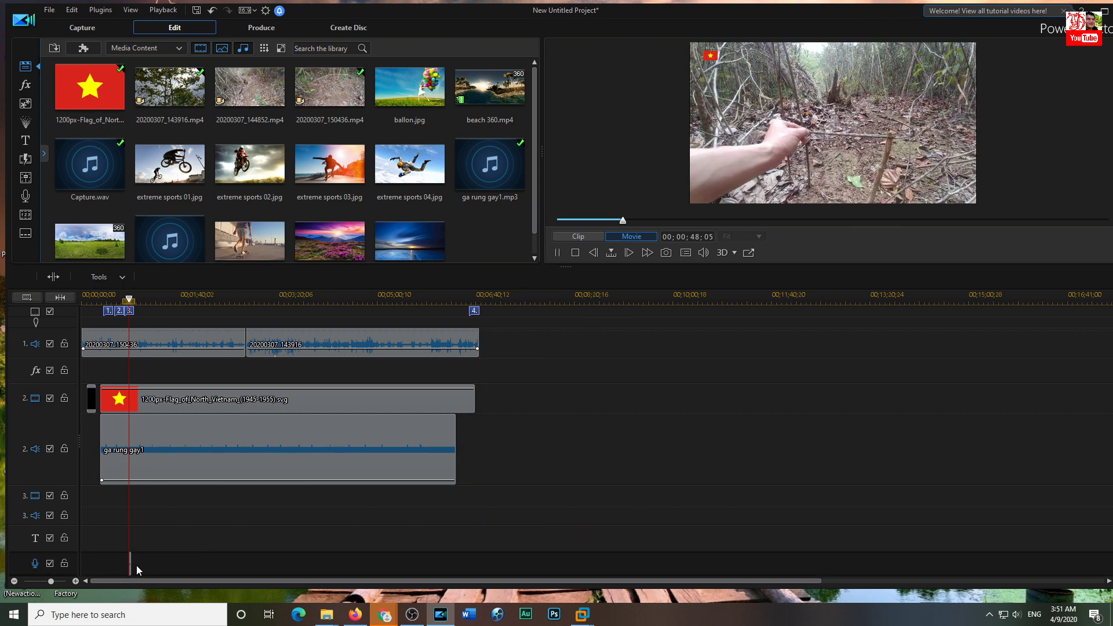
{"action": "left_click", "coordinate": [131, 563]}
{"action": "left_click", "coordinate": [133, 563]}
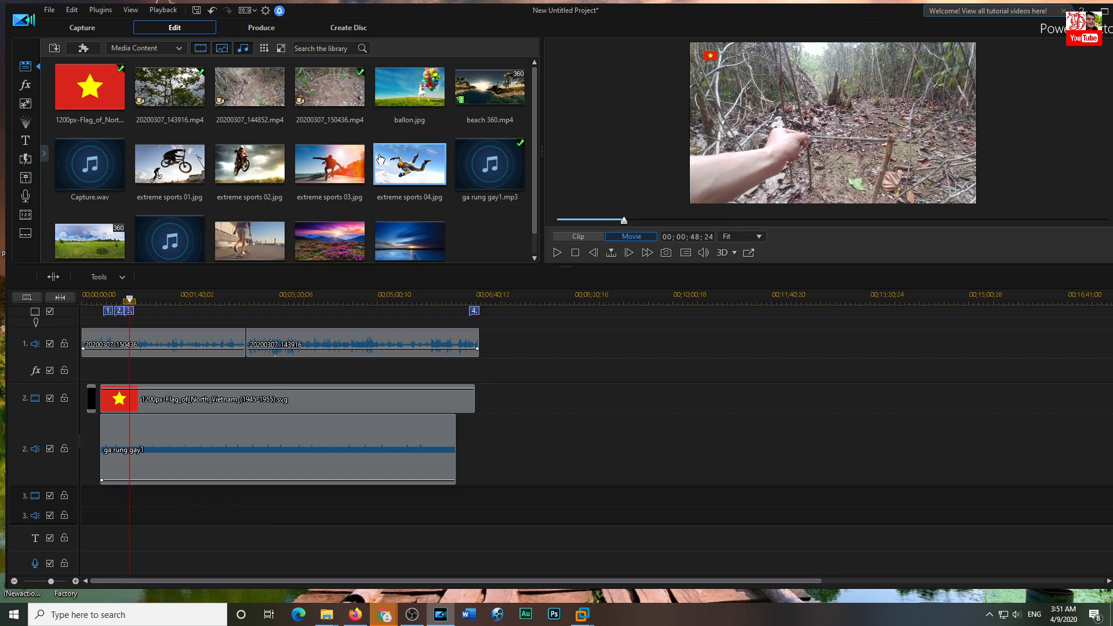
{"action": "left_click", "coordinate": [381, 298]}
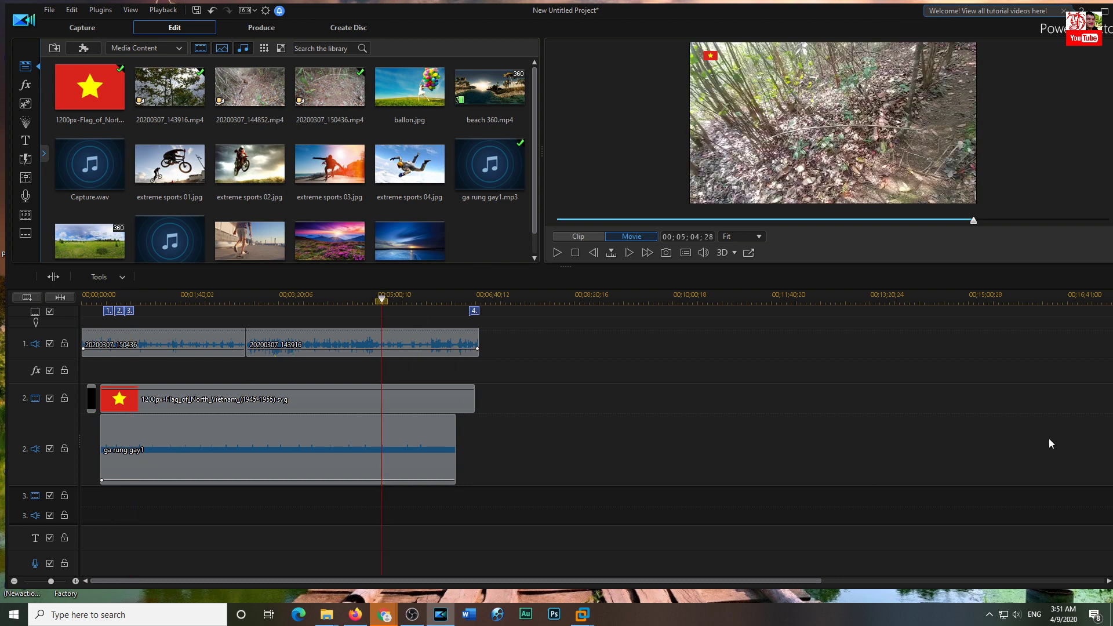
{"action": "right_click", "coordinate": [29, 466]}
{"action": "left_click", "coordinate": [179, 500]}
Step: On the Produce page, choose MPEG-4 4K 3840 x 2160/30p (50 Mbps) and run Profile Analyzer
{"action": "left_click", "coordinate": [262, 27]}
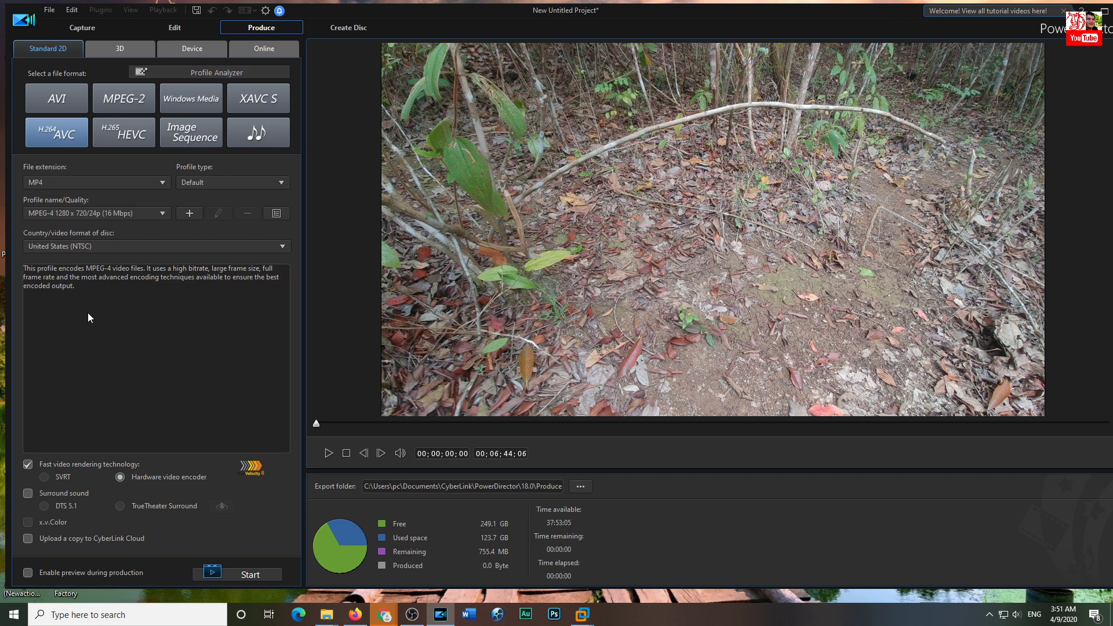
{"action": "left_click", "coordinate": [117, 214]}
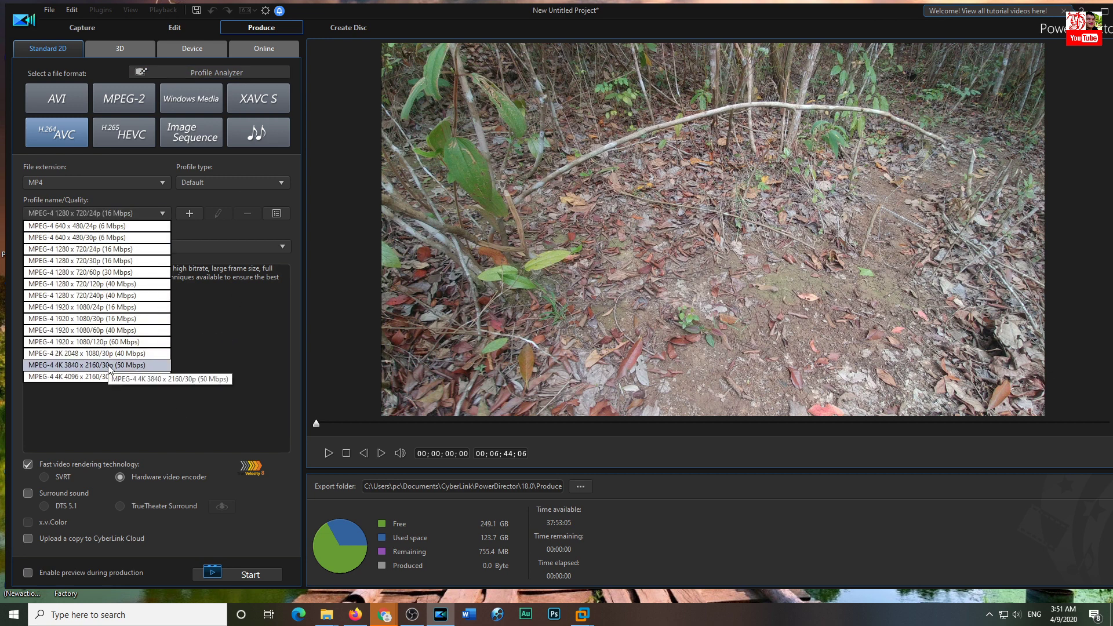
{"action": "left_click", "coordinate": [110, 365]}
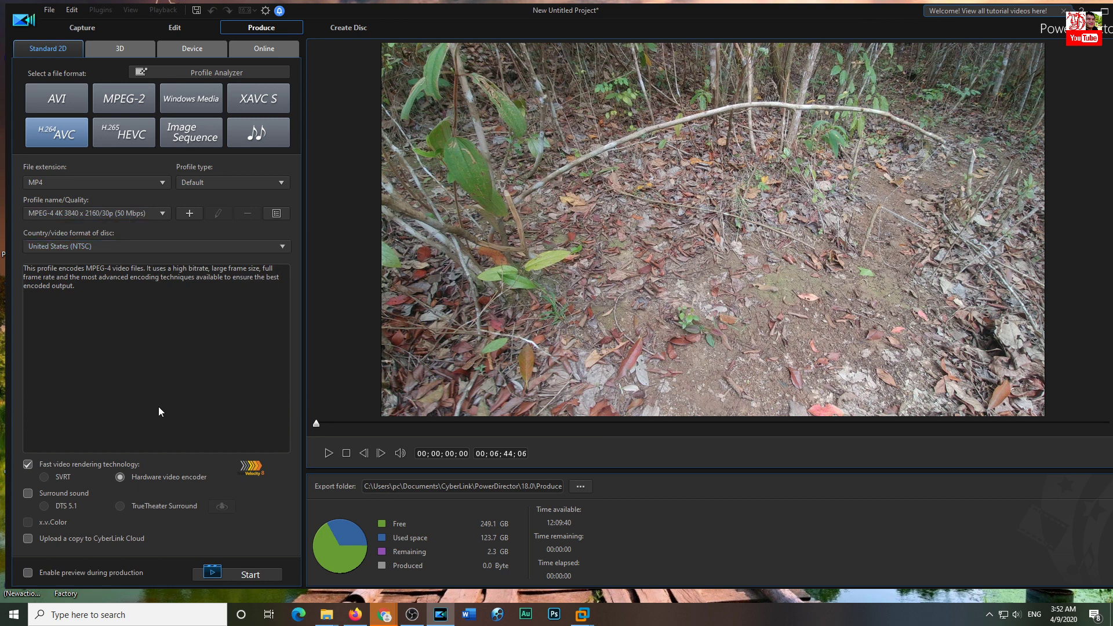
{"action": "left_click", "coordinate": [212, 75]}
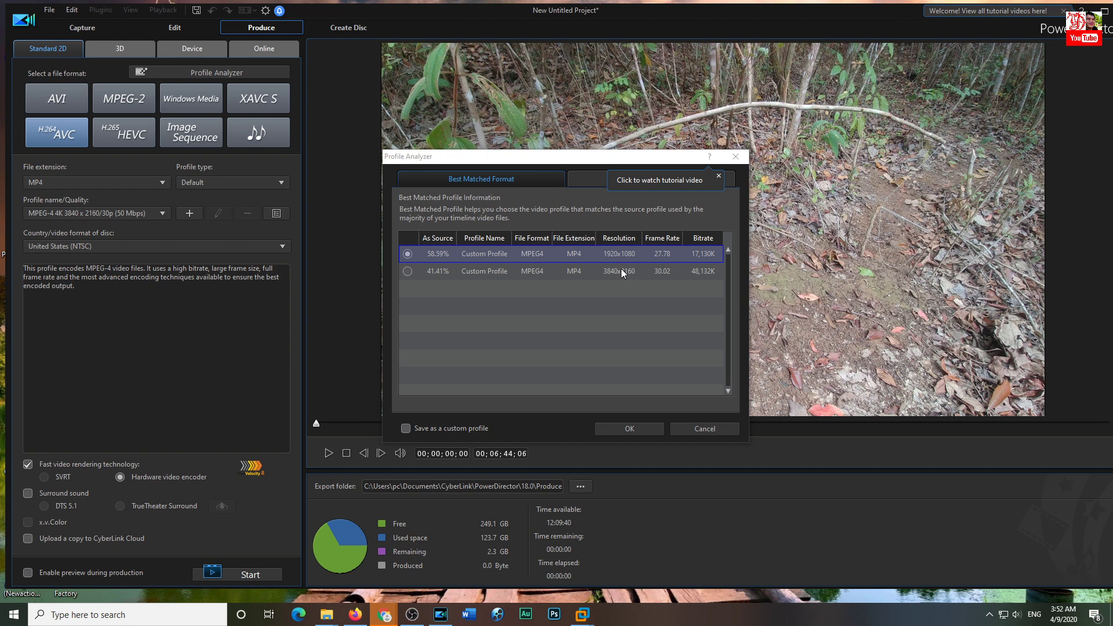
Step: In Profile Analyzer, apply the 3840x2160 best matched format as a custom profile
{"action": "left_click", "coordinate": [621, 270]}
{"action": "left_click", "coordinate": [624, 256]}
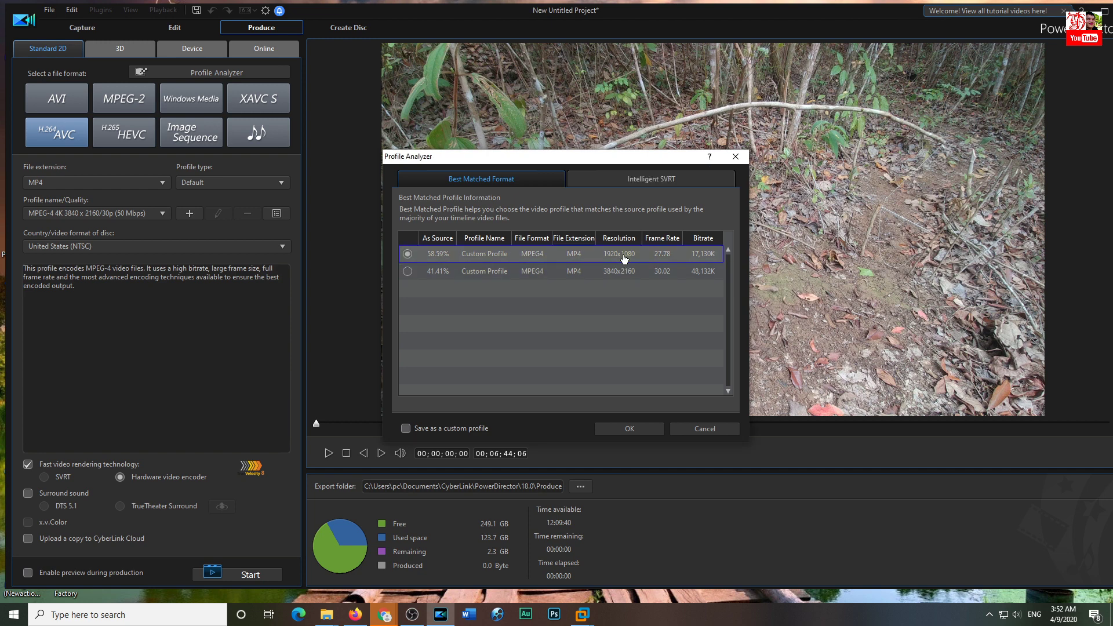
{"action": "mouse_move", "coordinate": [596, 270]}
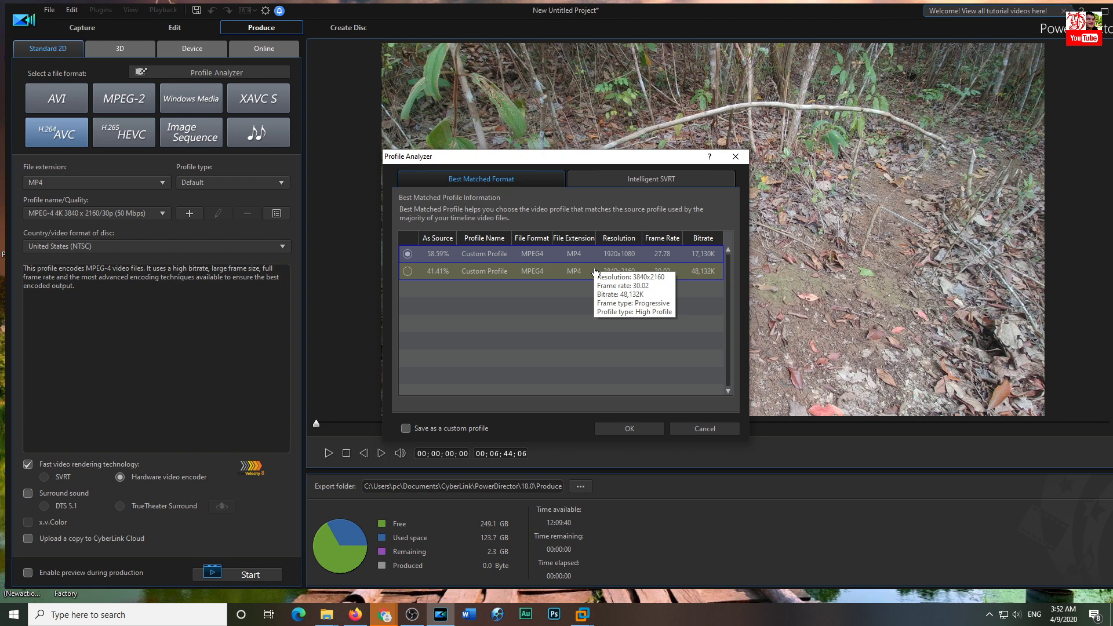
{"action": "left_click", "coordinate": [596, 272]}
{"action": "left_click_drag", "start_coordinate": [618, 162], "coordinate": [437, 150]}
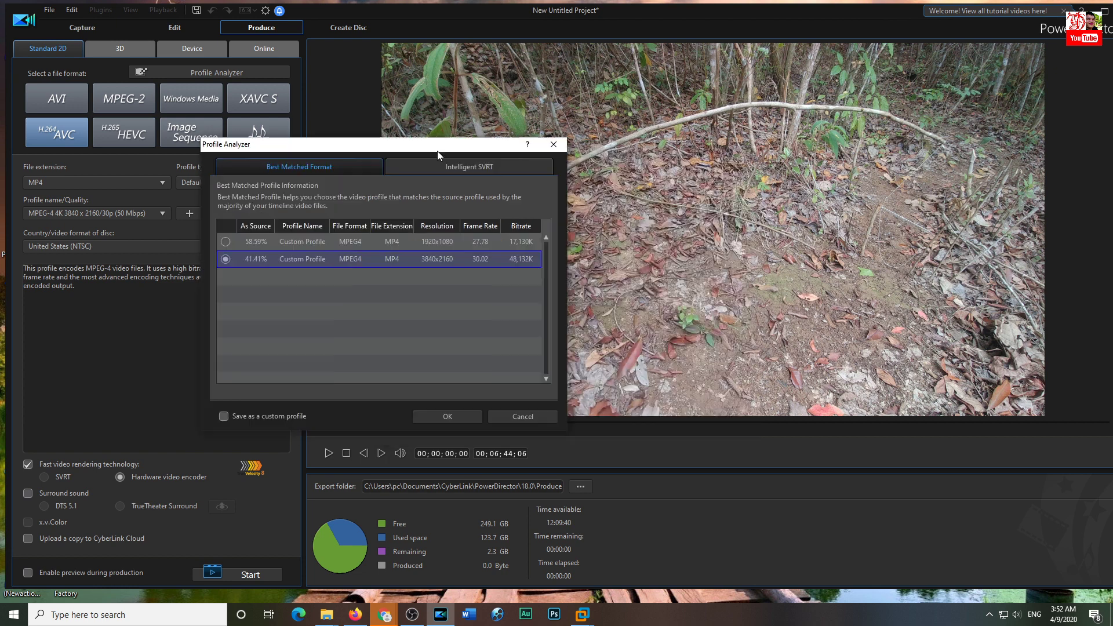
{"action": "left_click", "coordinate": [419, 167]}
{"action": "left_click", "coordinate": [334, 170]}
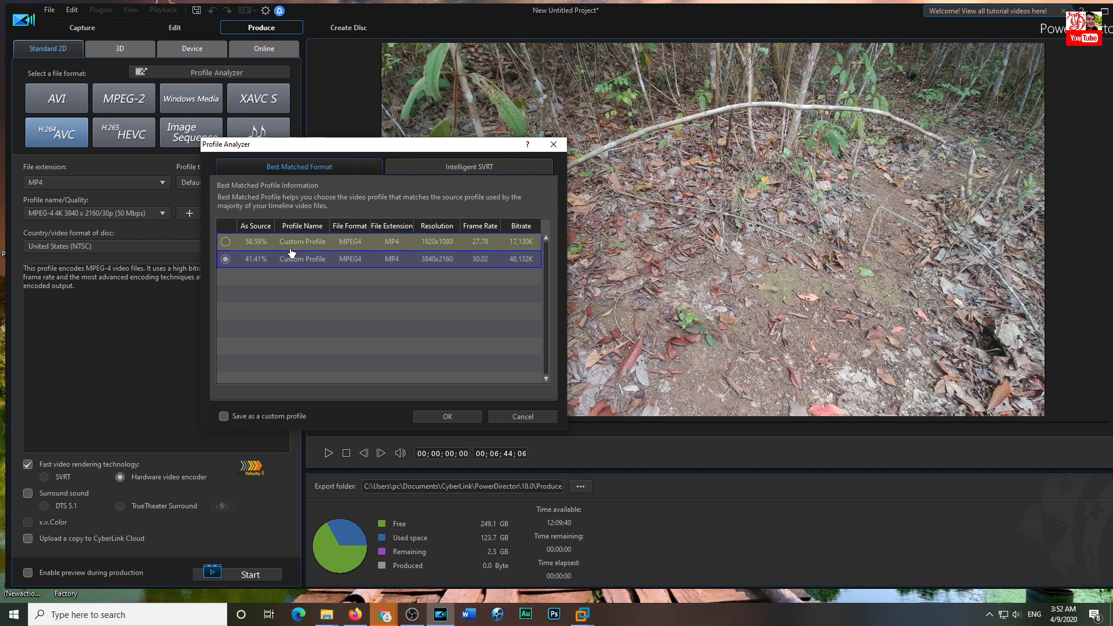
{"action": "left_click", "coordinate": [443, 415]}
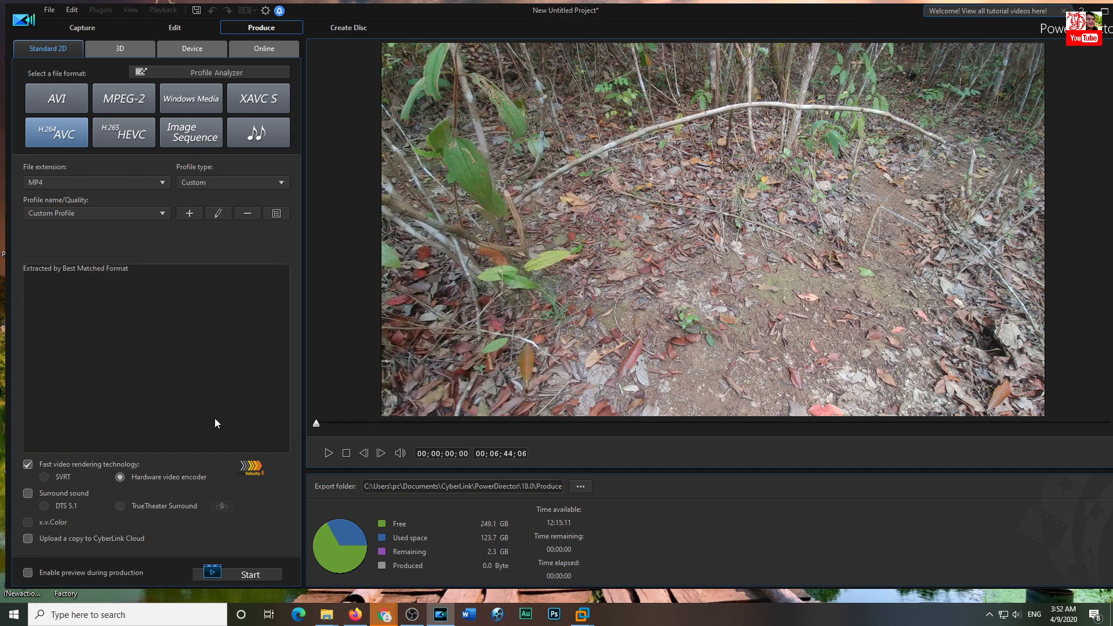
Step: Re-analyse the clips and accept the matched profile again
{"action": "left_click", "coordinate": [225, 74]}
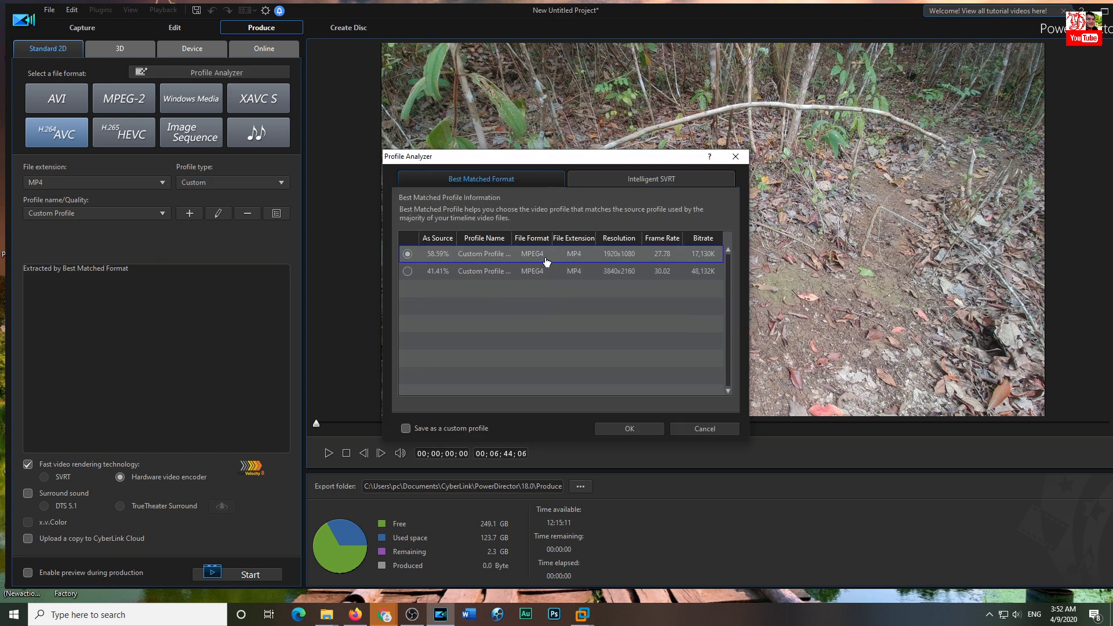
{"action": "left_click", "coordinate": [634, 429]}
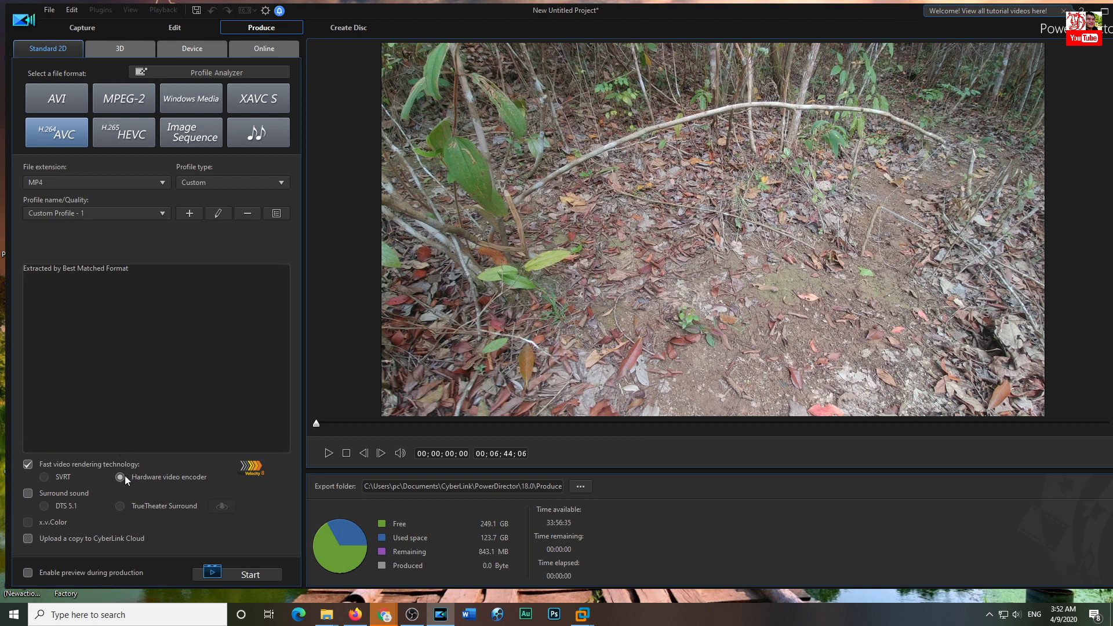
{"action": "left_click", "coordinate": [200, 184]}
Step: Switch to the Default profile type, choose MPEG-4 1920 x 1080/24p (16 Mbps), and start rendering
{"action": "left_click", "coordinate": [201, 193]}
{"action": "left_click", "coordinate": [145, 213]}
{"action": "left_click", "coordinate": [64, 190]}
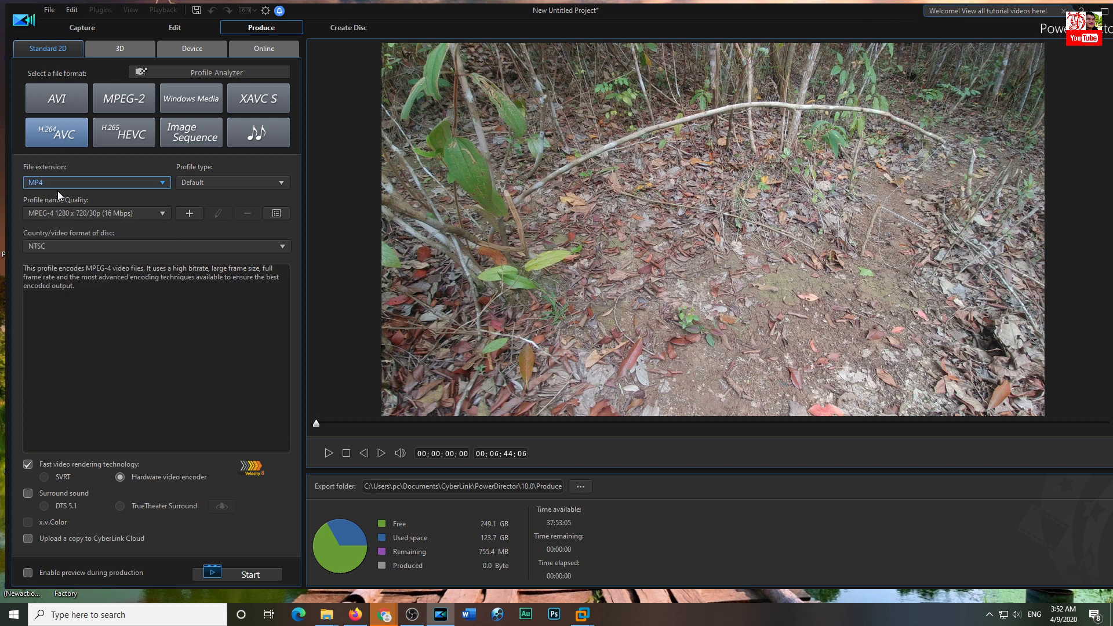
{"action": "left_click", "coordinate": [61, 212]}
{"action": "left_click", "coordinate": [61, 211]}
{"action": "left_click", "coordinate": [62, 213]}
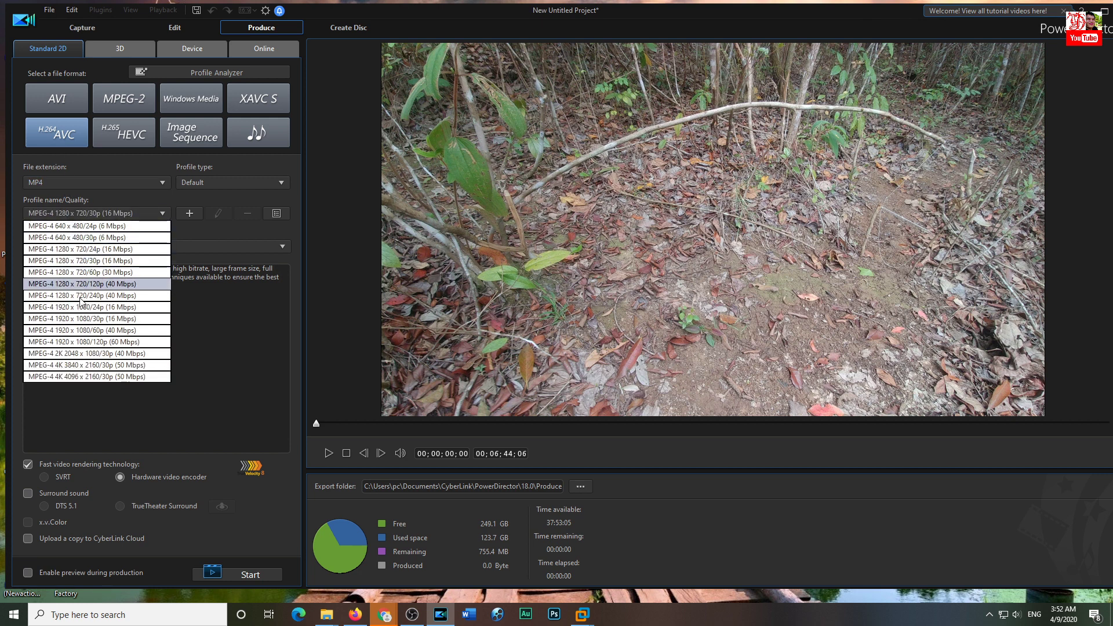
{"action": "left_click", "coordinate": [98, 318]}
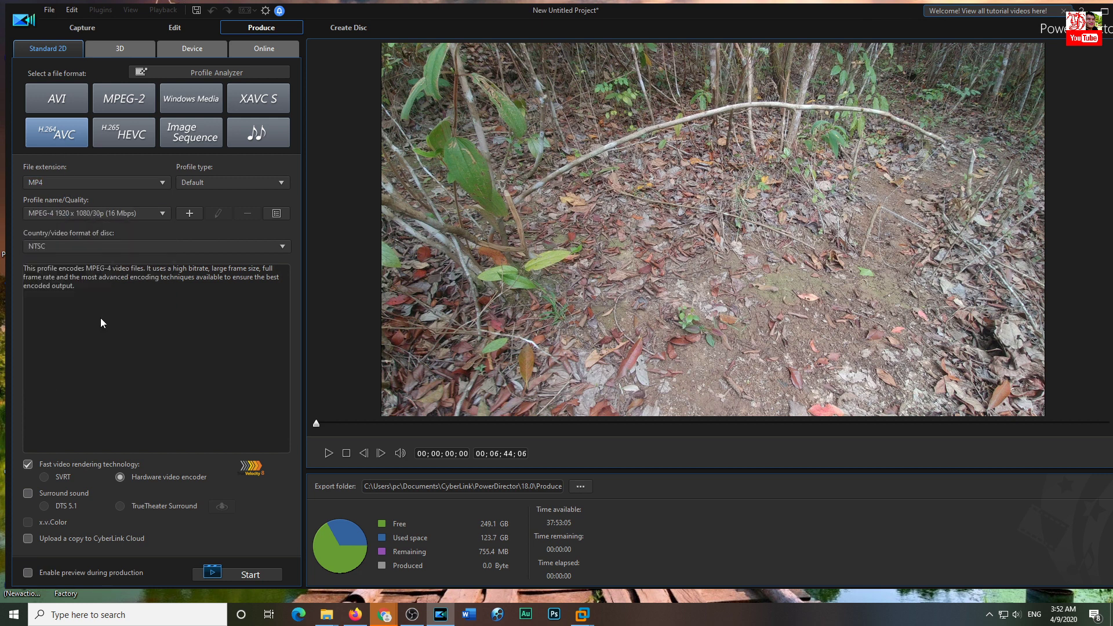
{"action": "left_click", "coordinate": [105, 214]}
{"action": "left_click", "coordinate": [99, 311]}
{"action": "left_click", "coordinate": [250, 574]}
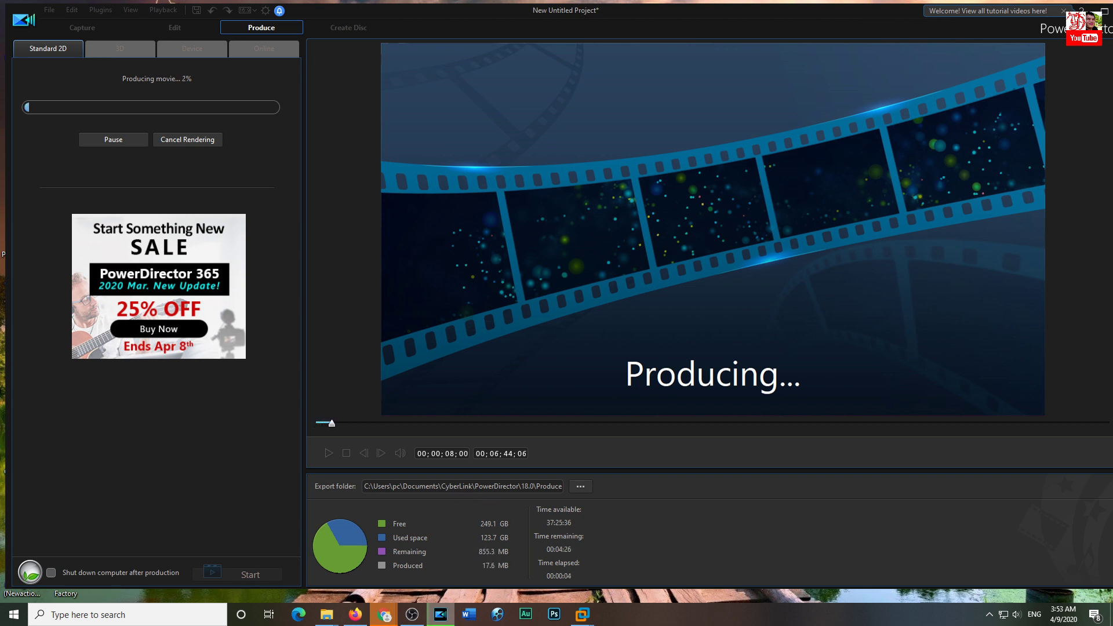
Step: Open Task Manager to watch resource use, reposition it, then minimize it
{"action": "key", "text": "ctrl+shift+Escape"}
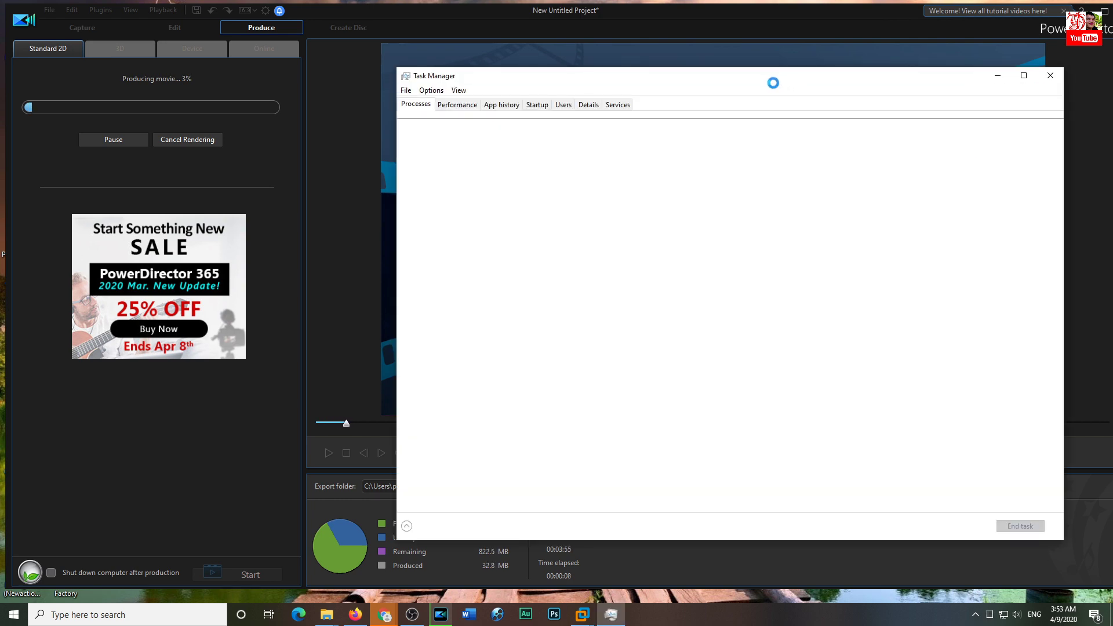
{"action": "left_click_drag", "start_coordinate": [762, 86], "coordinate": [694, 89]}
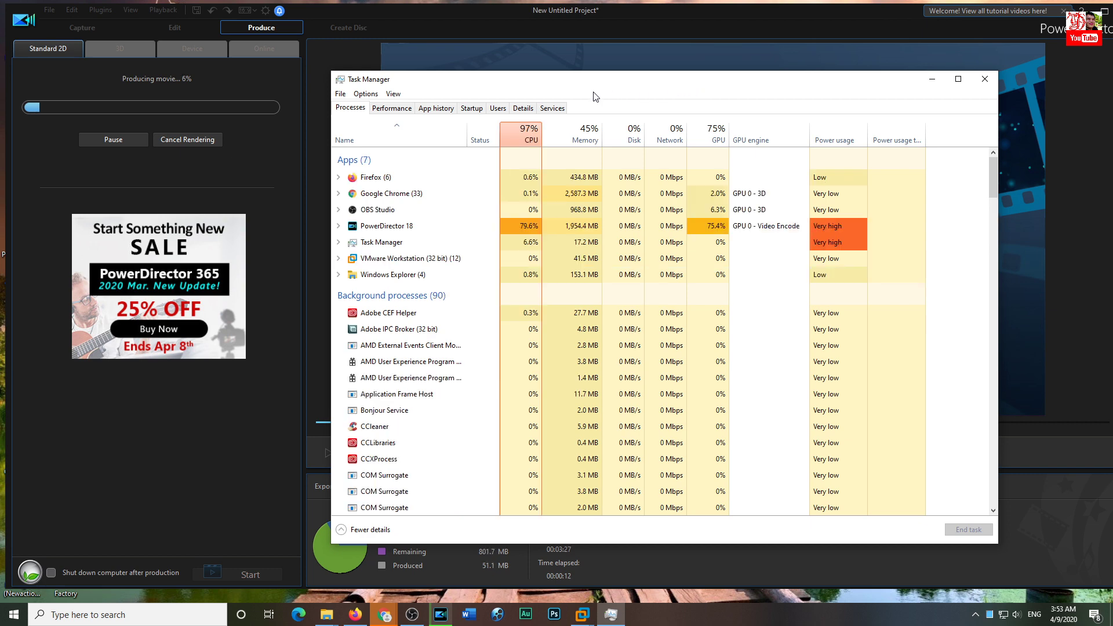
{"action": "left_click_drag", "start_coordinate": [595, 97], "coordinate": [497, 103]}
{"action": "left_click_drag", "start_coordinate": [640, 99], "coordinate": [752, 103]}
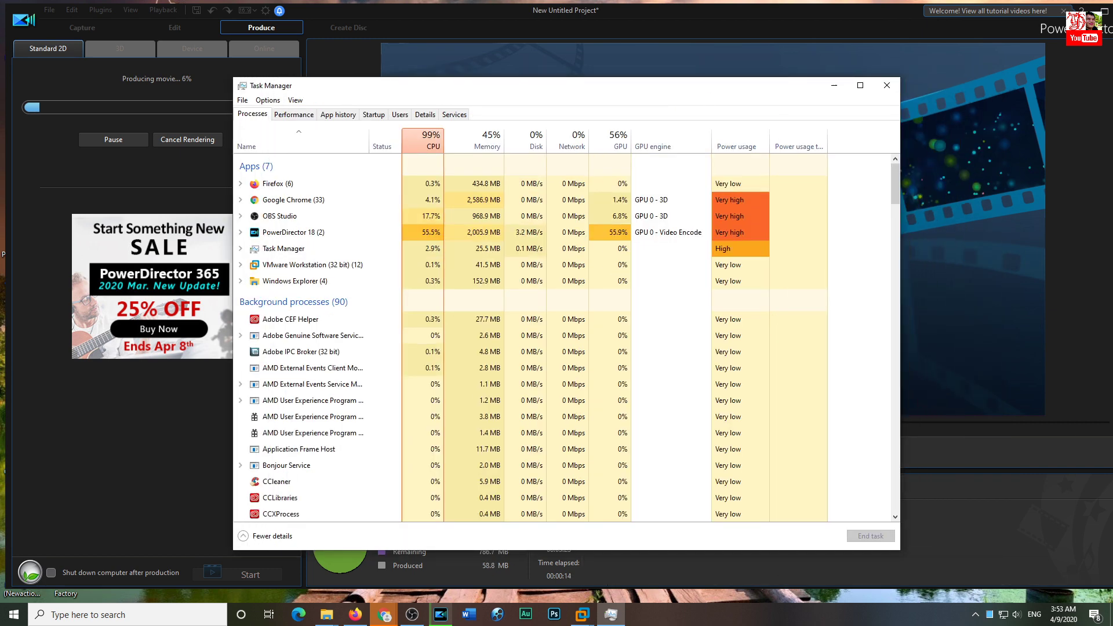
{"action": "left_click", "coordinate": [834, 85]}
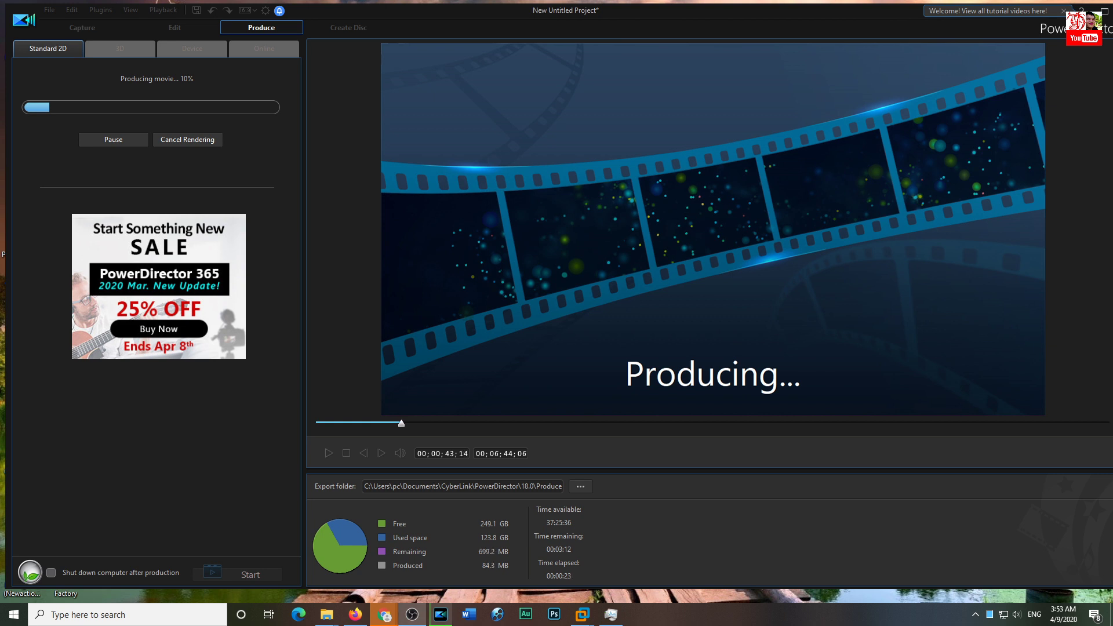
Step: Pause the rendering at 11% and confirm cancelling the production
{"action": "left_click", "coordinate": [124, 139]}
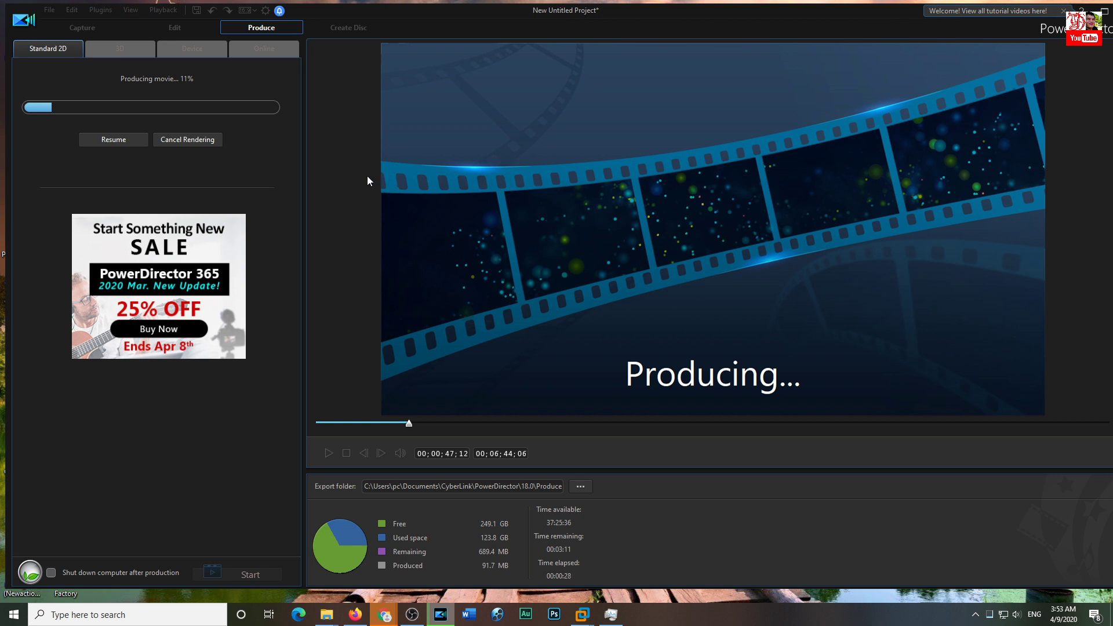
{"action": "left_click", "coordinate": [180, 140]}
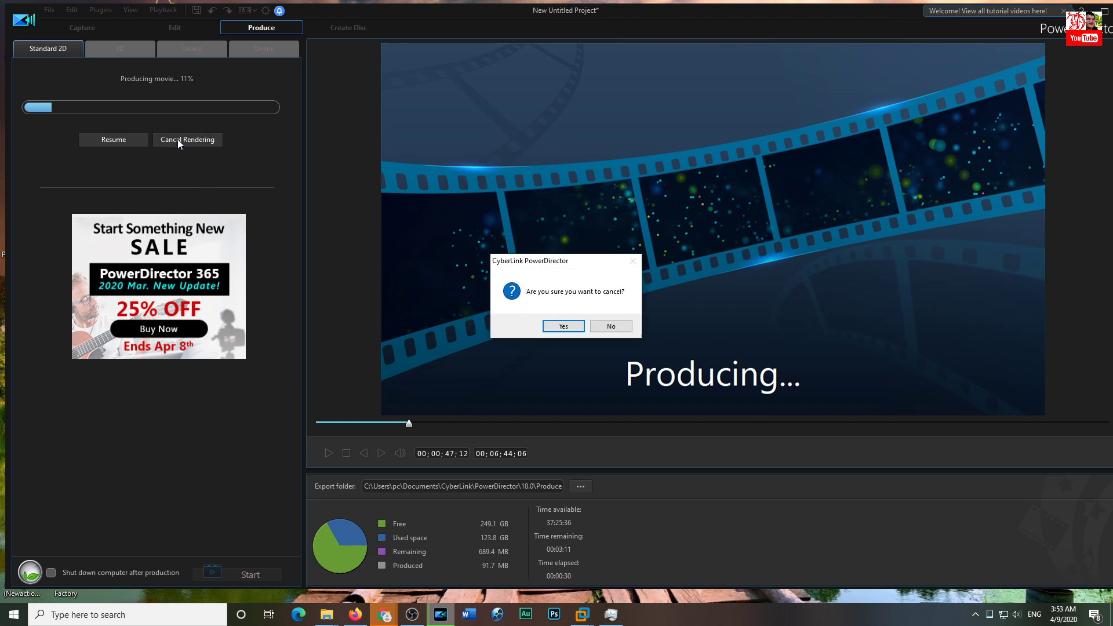
{"action": "left_click", "coordinate": [566, 326]}
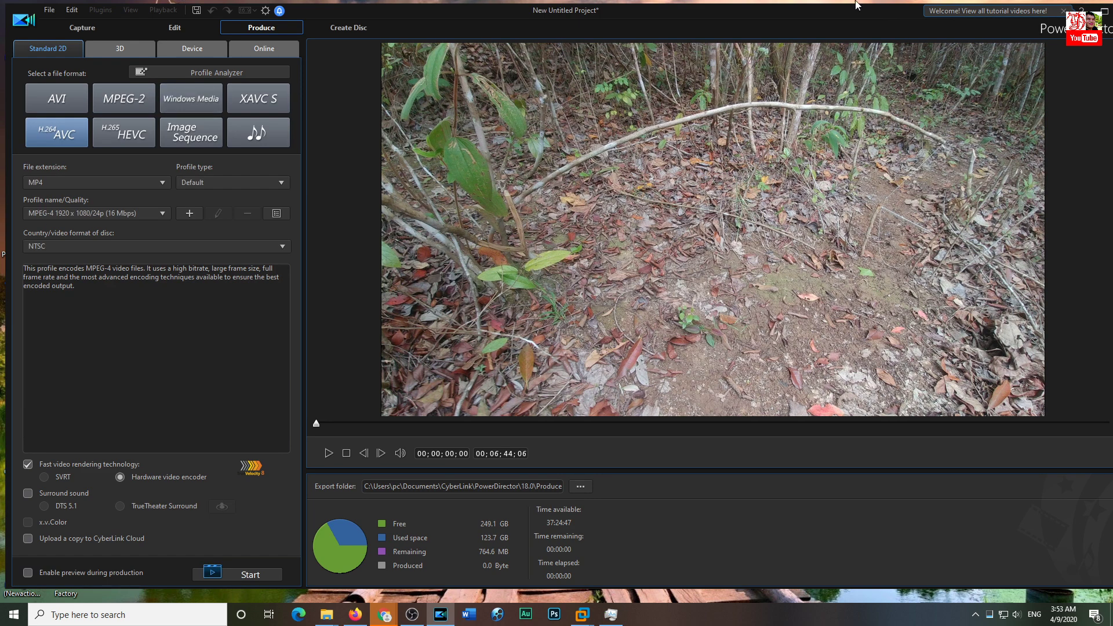
Step: Switch to the Edit page and briefly play the timeline from about 03;43
{"action": "left_click_drag", "start_coordinate": [791, 12], "coordinate": [783, 11]}
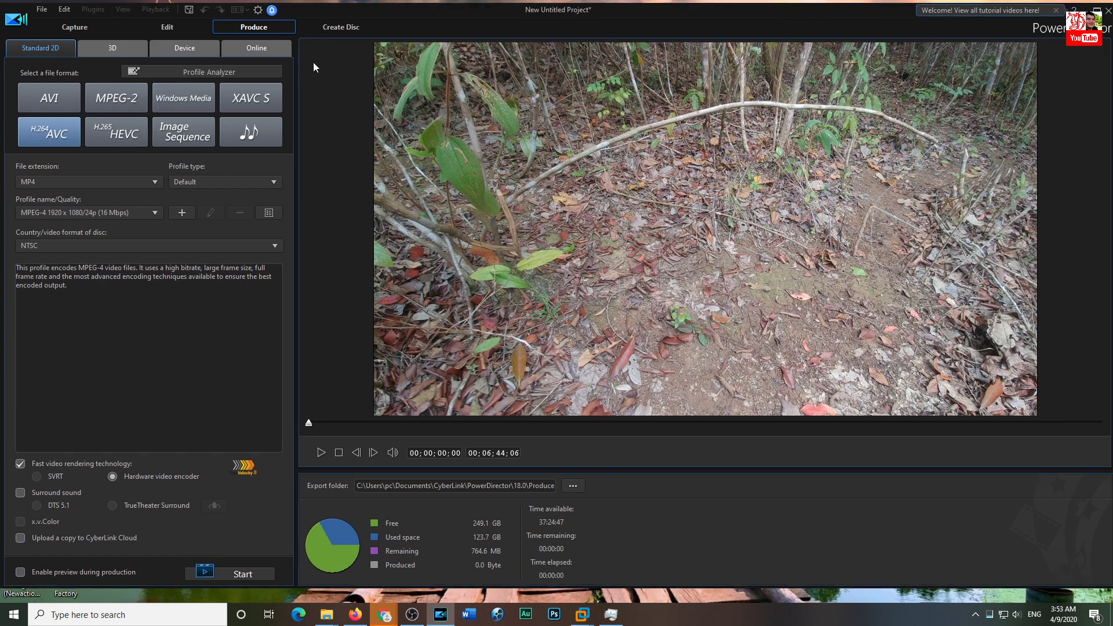
{"action": "left_click", "coordinate": [172, 31]}
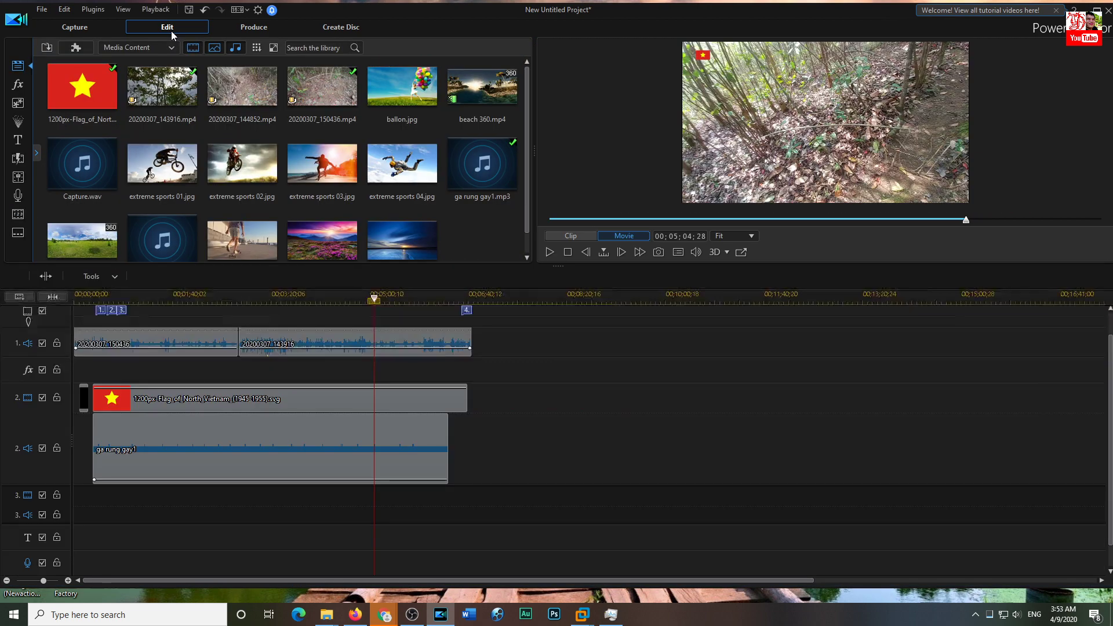
{"action": "left_click", "coordinate": [295, 296]}
{"action": "left_click", "coordinate": [551, 253]}
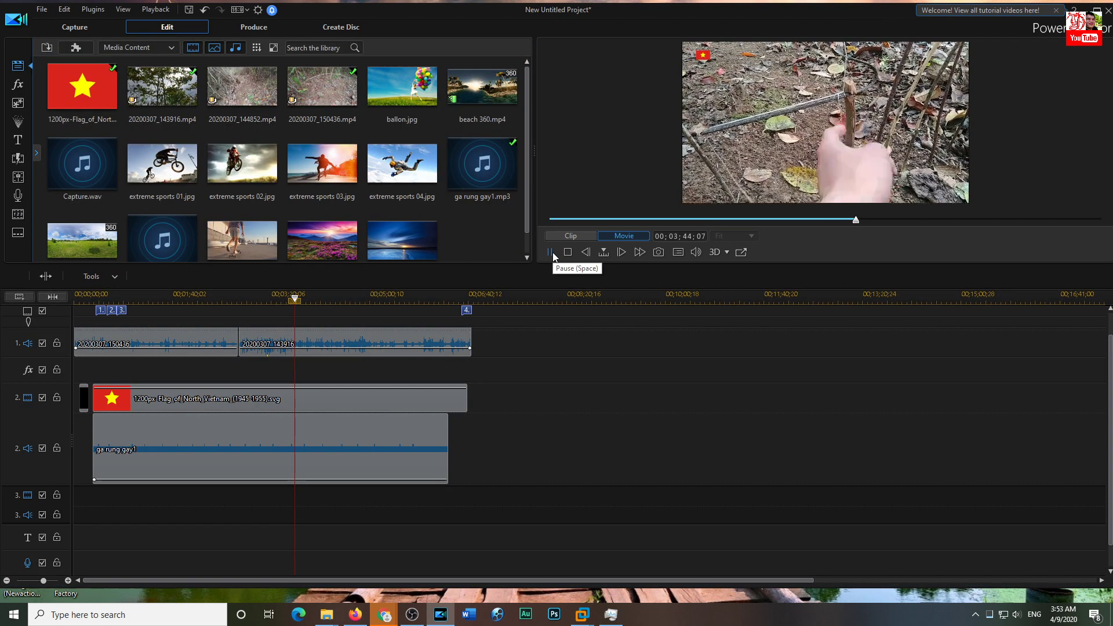
{"action": "left_click", "coordinate": [553, 254]}
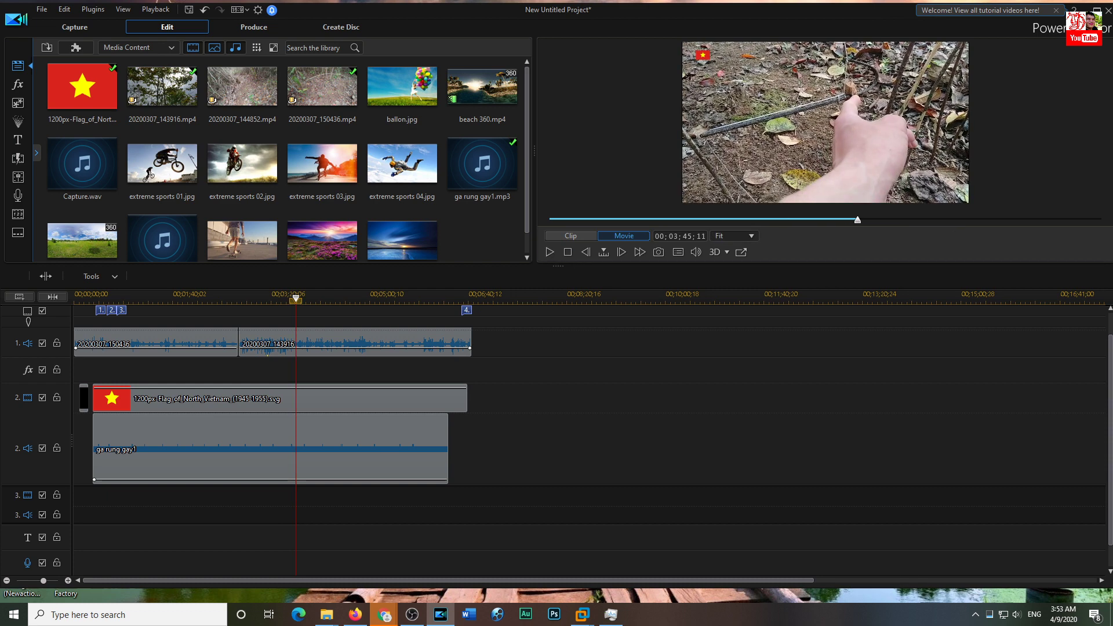